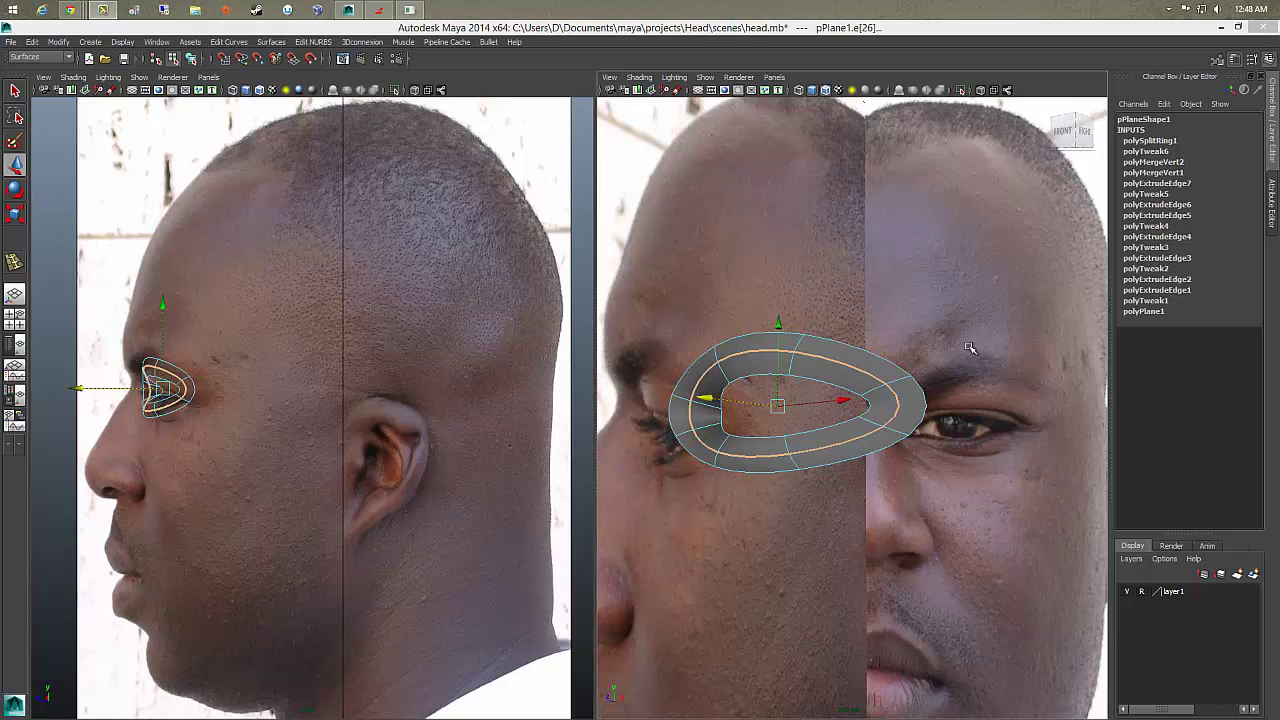
# Step: Set the right viewport to the front camera with smooth preview off and X-Ray shading on
pyautogui.click(774, 77)
pyautogui.moveTo(796, 90)
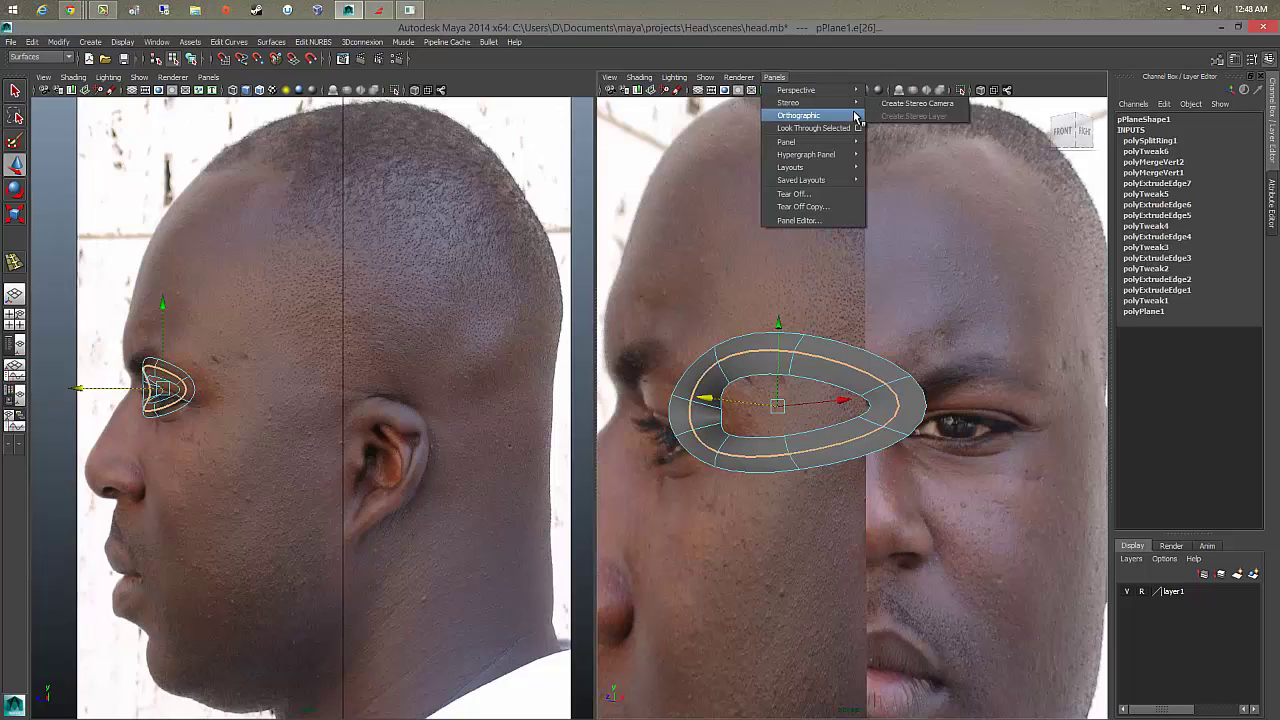
pyautogui.moveTo(798, 115)
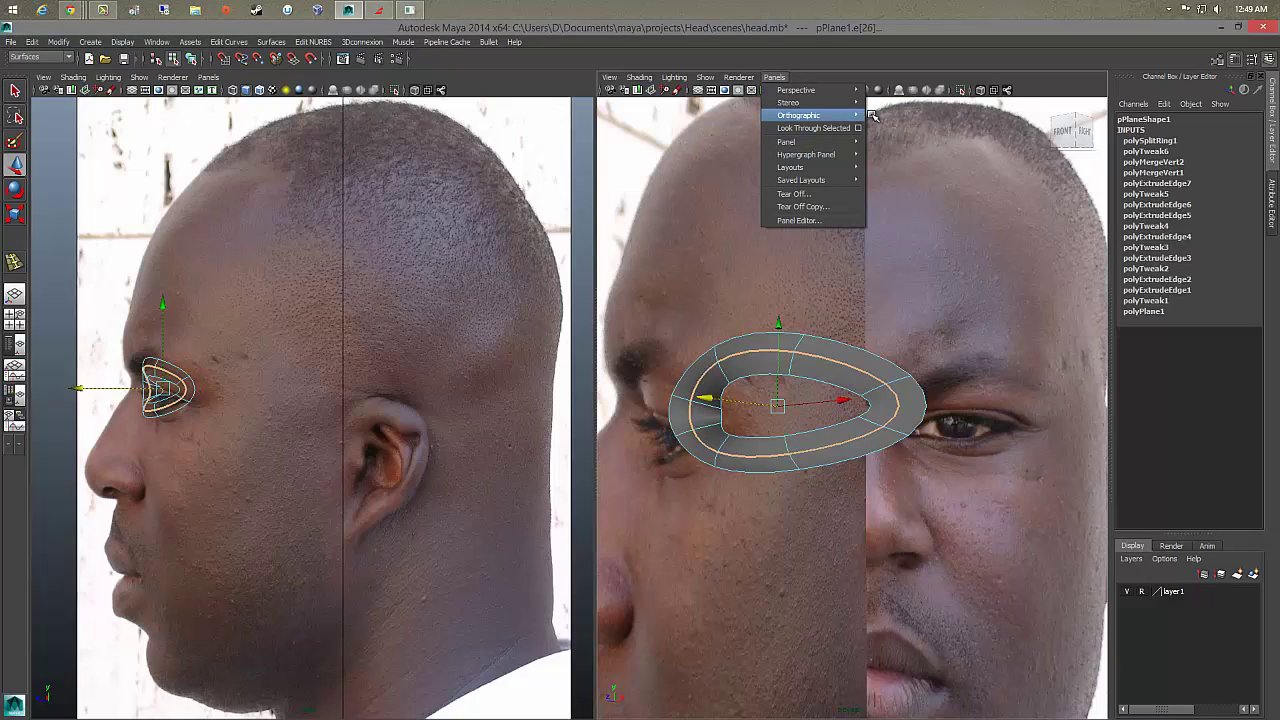
pyautogui.click(873, 116)
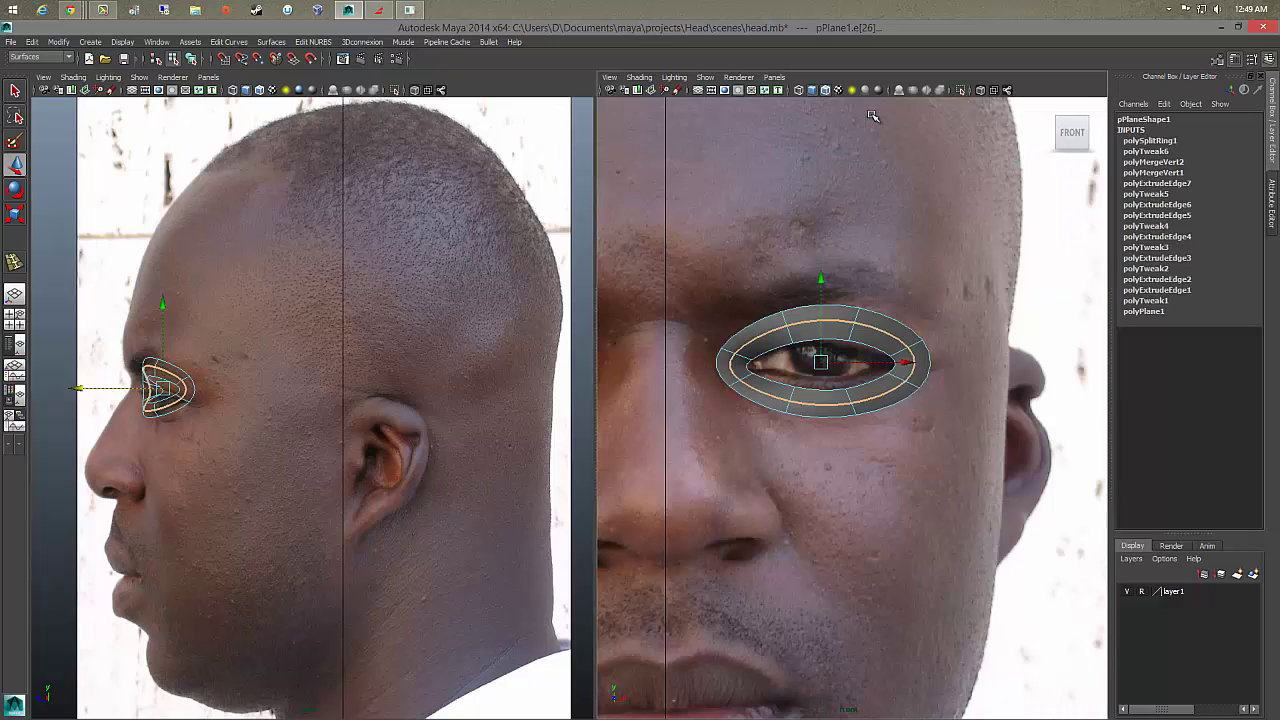
pyautogui.press('1')
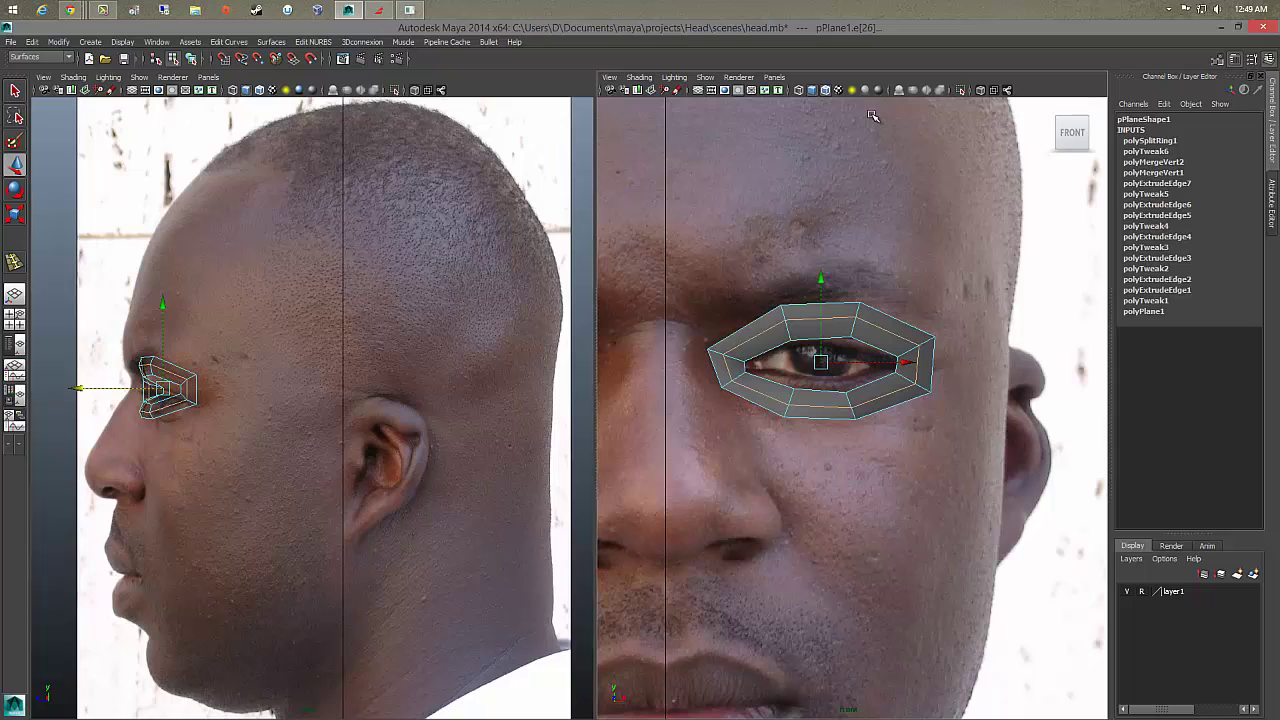
pyautogui.click(980, 91)
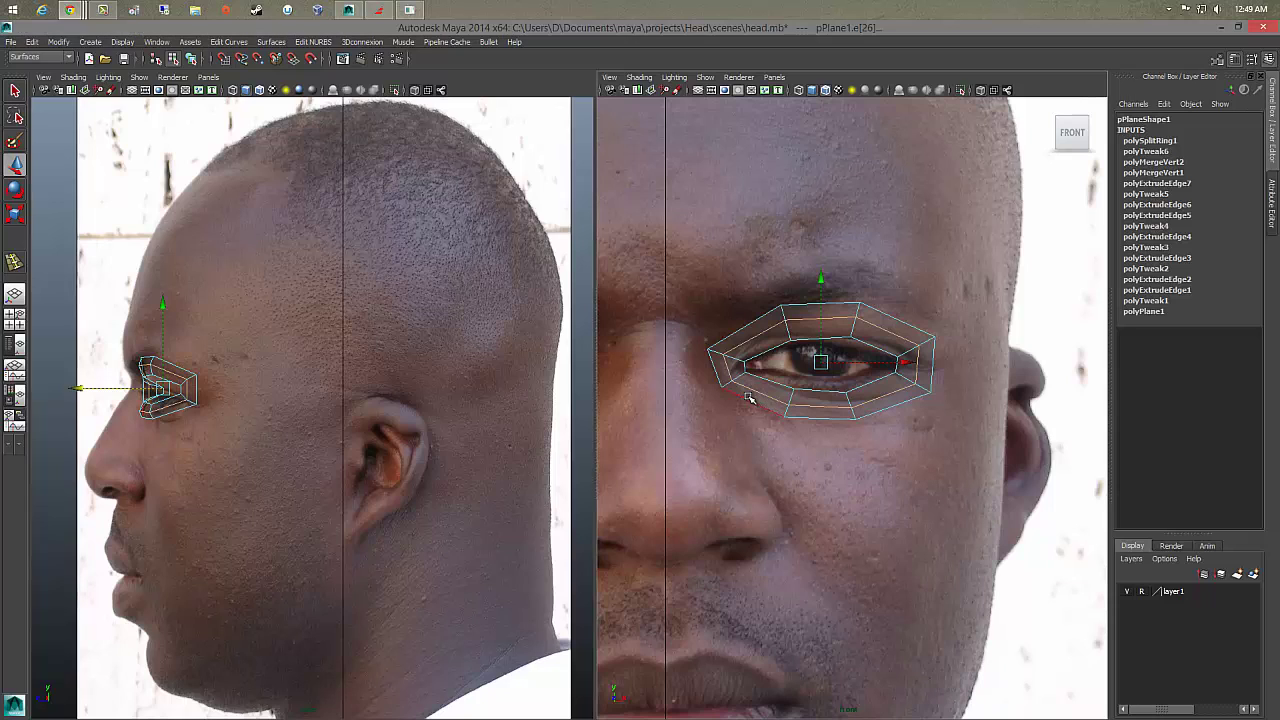
# Step: Extrude the mask's two inner edges, then scale the new ring up and narrow it horizontally
pyautogui.moveTo(748, 398); pyautogui.dragTo(742, 368, button='right')
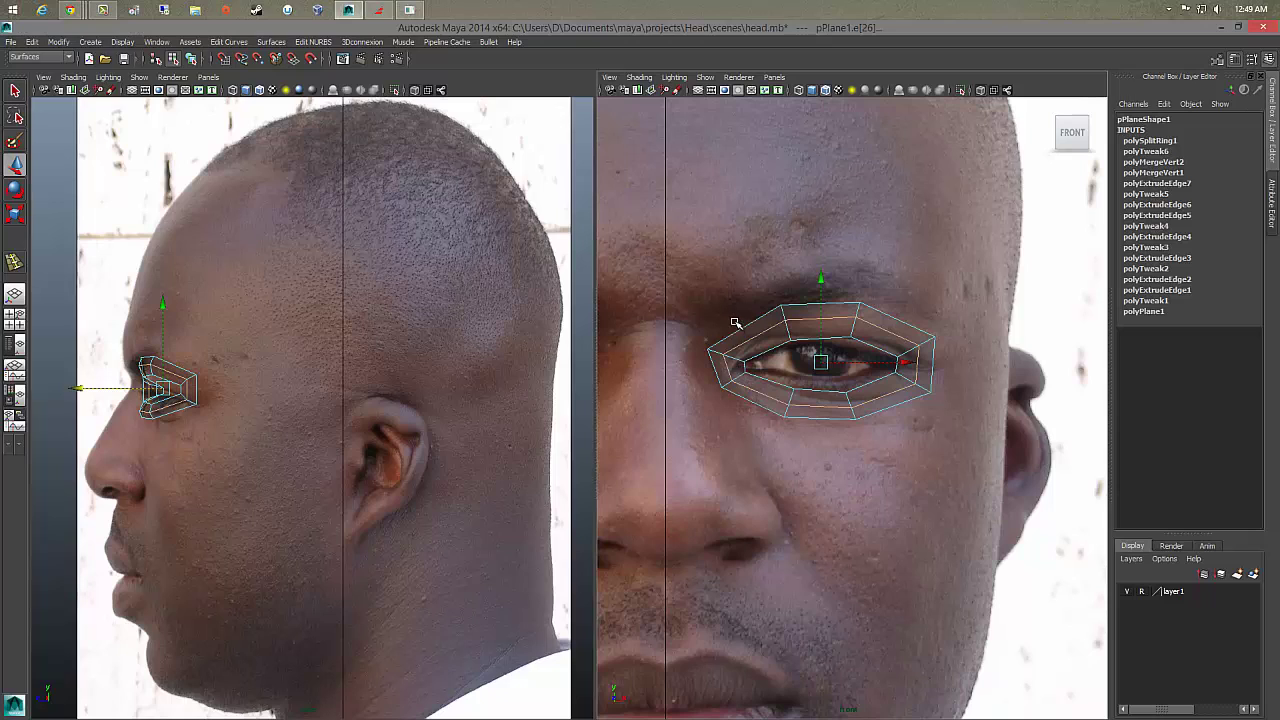
pyautogui.click(736, 332)
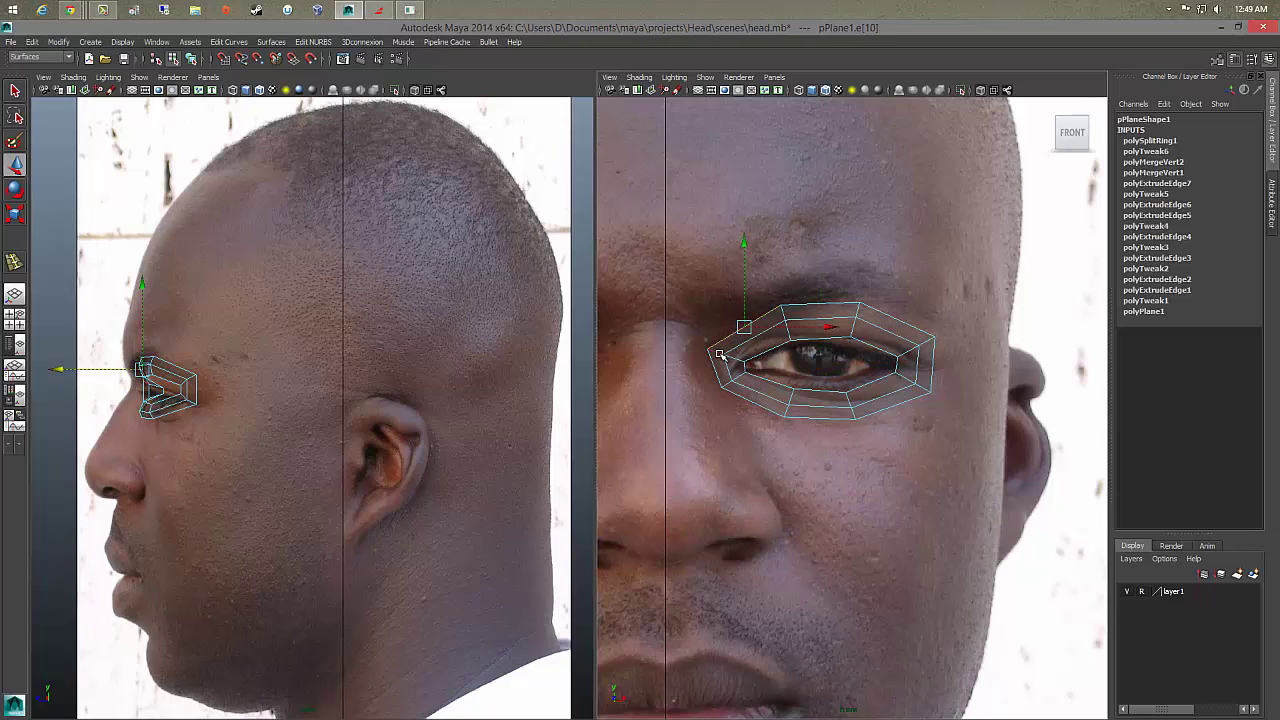
pyautogui.click(737, 396)
pyautogui.keyDown('shift'); pyautogui.moveTo(737, 398); pyautogui.dragTo(737, 427, button='right'); pyautogui.keyUp('shift')
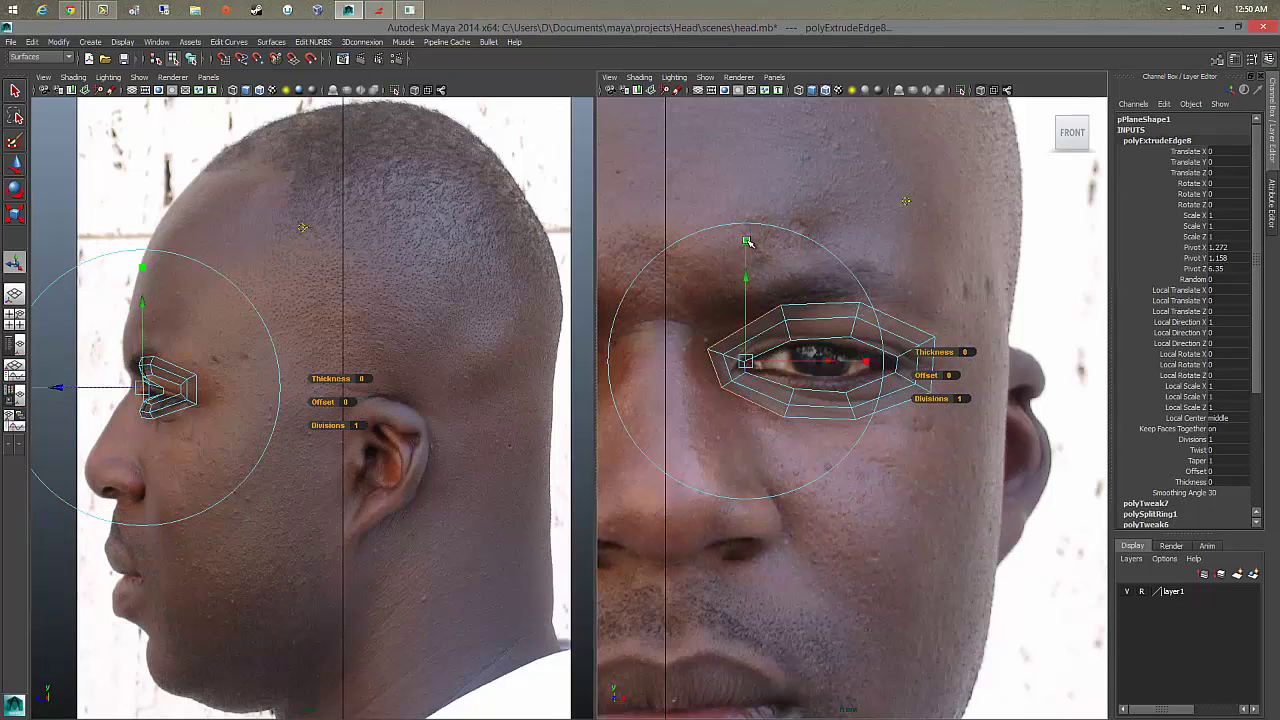
pyautogui.moveTo(747, 360); pyautogui.dragTo(768, 346)
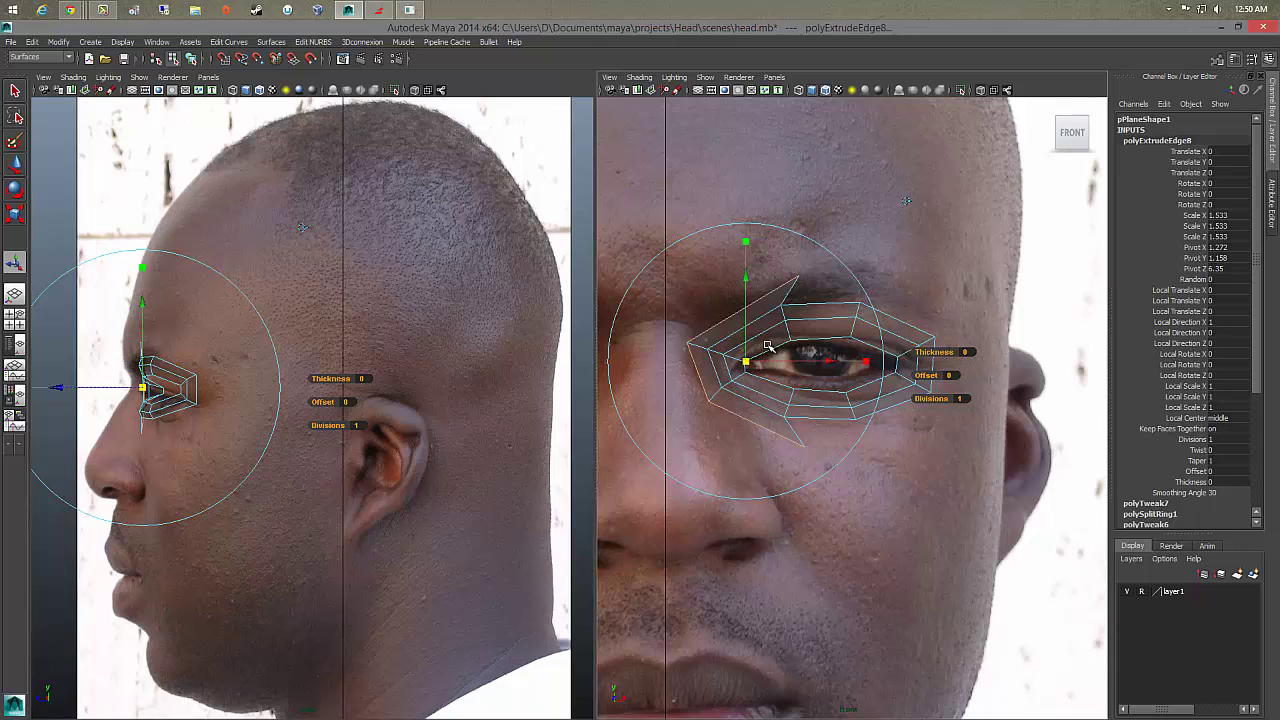
pyautogui.moveTo(862, 362); pyautogui.dragTo(810, 362)
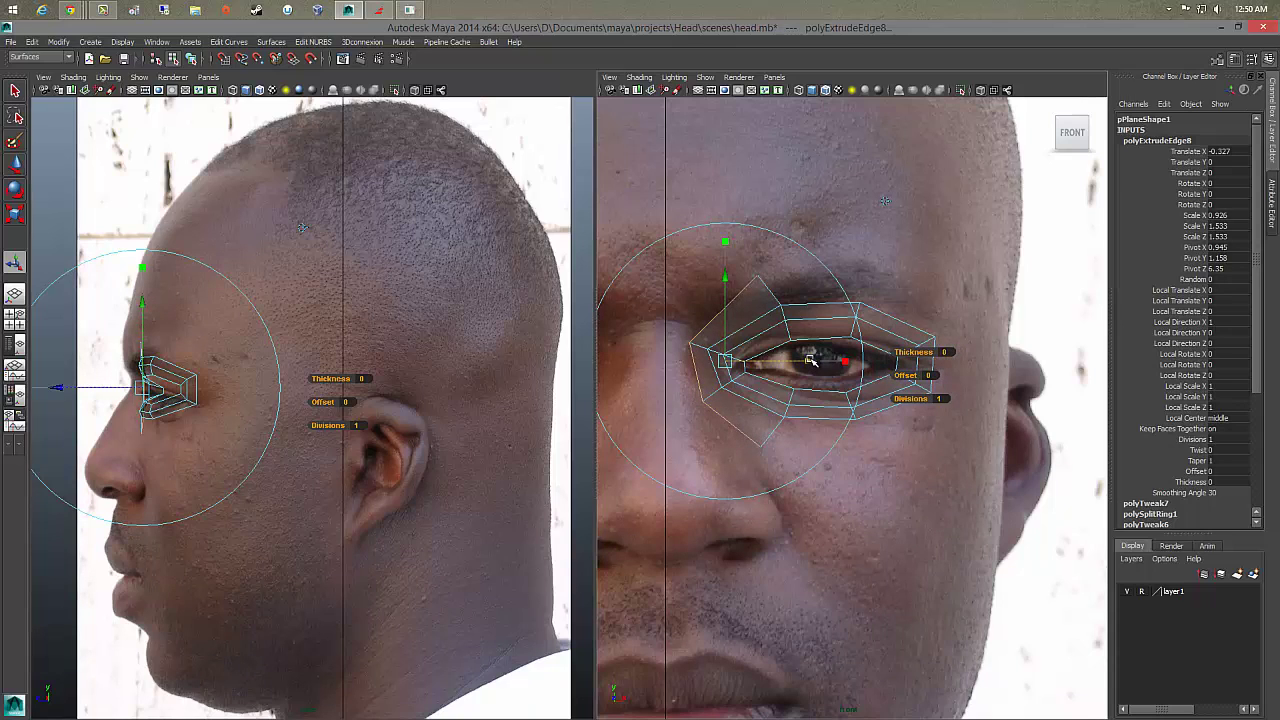
# Step: In the zoomed side view, push the extruded edges forward to the face profile, then pick a flap vertex
pyautogui.middleClick(268, 375)
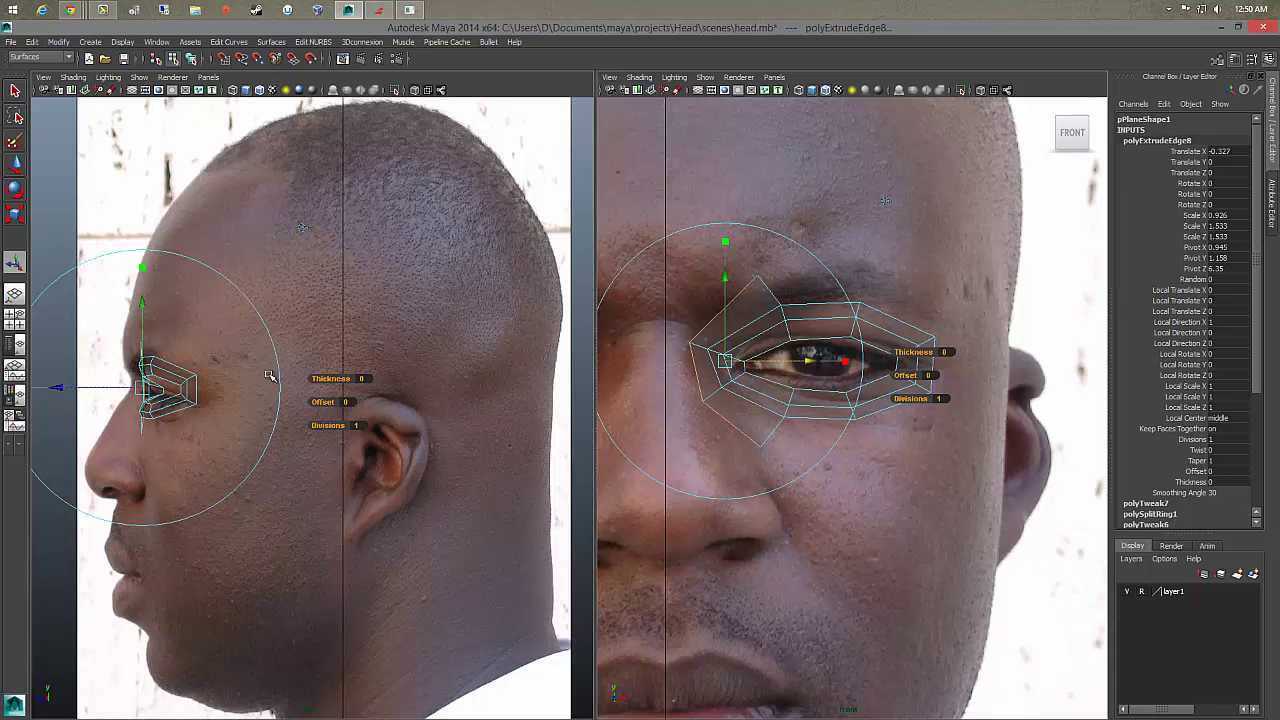
pyautogui.keyDown('alt'); pyautogui.moveTo(90, 400); pyautogui.dragTo(271, 408, button='middle'); pyautogui.keyUp('alt')
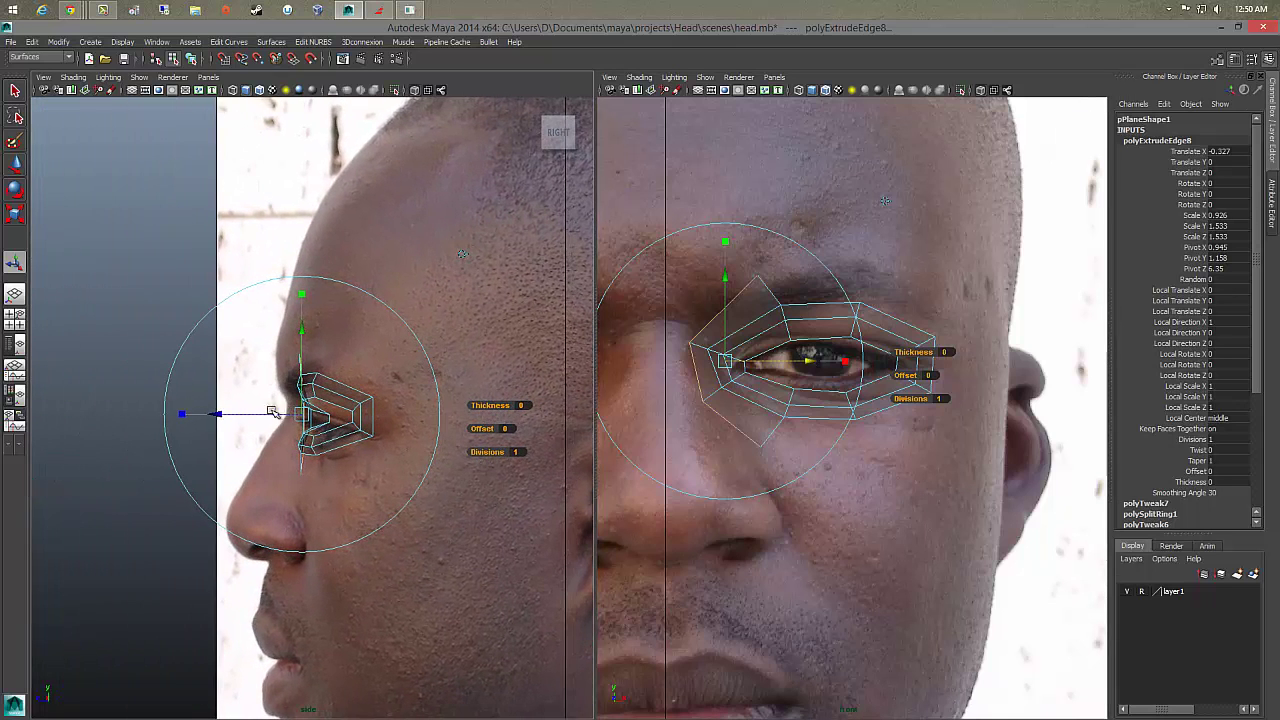
pyautogui.moveTo(220, 413); pyautogui.dragTo(203, 412)
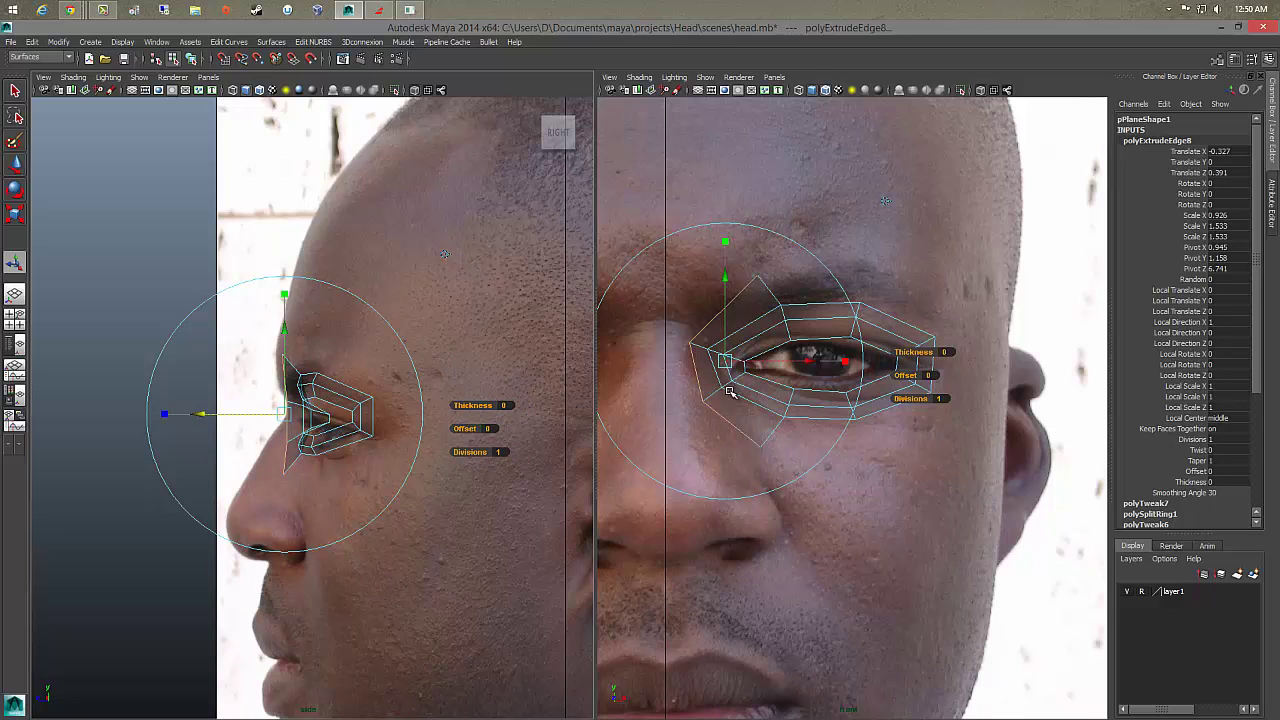
pyautogui.moveTo(726, 396); pyautogui.dragTo(712, 402, button='right')
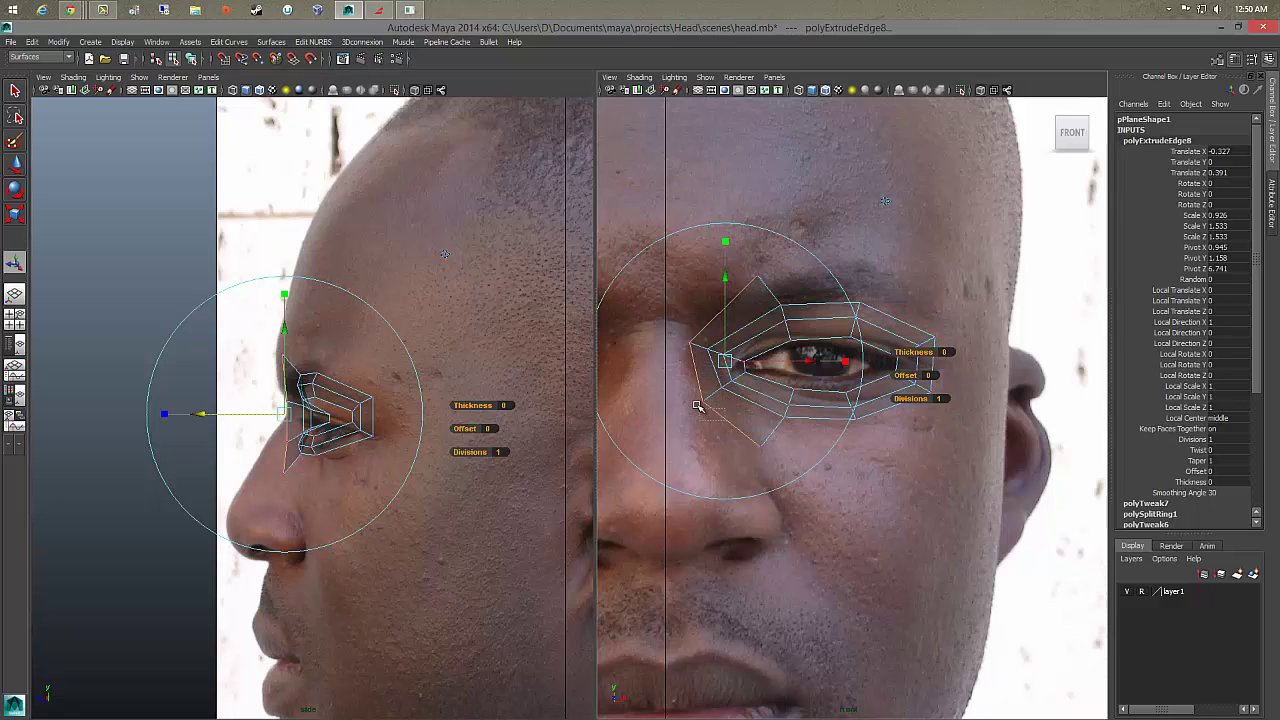
pyautogui.click(696, 394)
# Step: Move the flap vertices up, forward and toward the nose bridge, lowering the bottom corner onto the cheek
pyautogui.press('w')
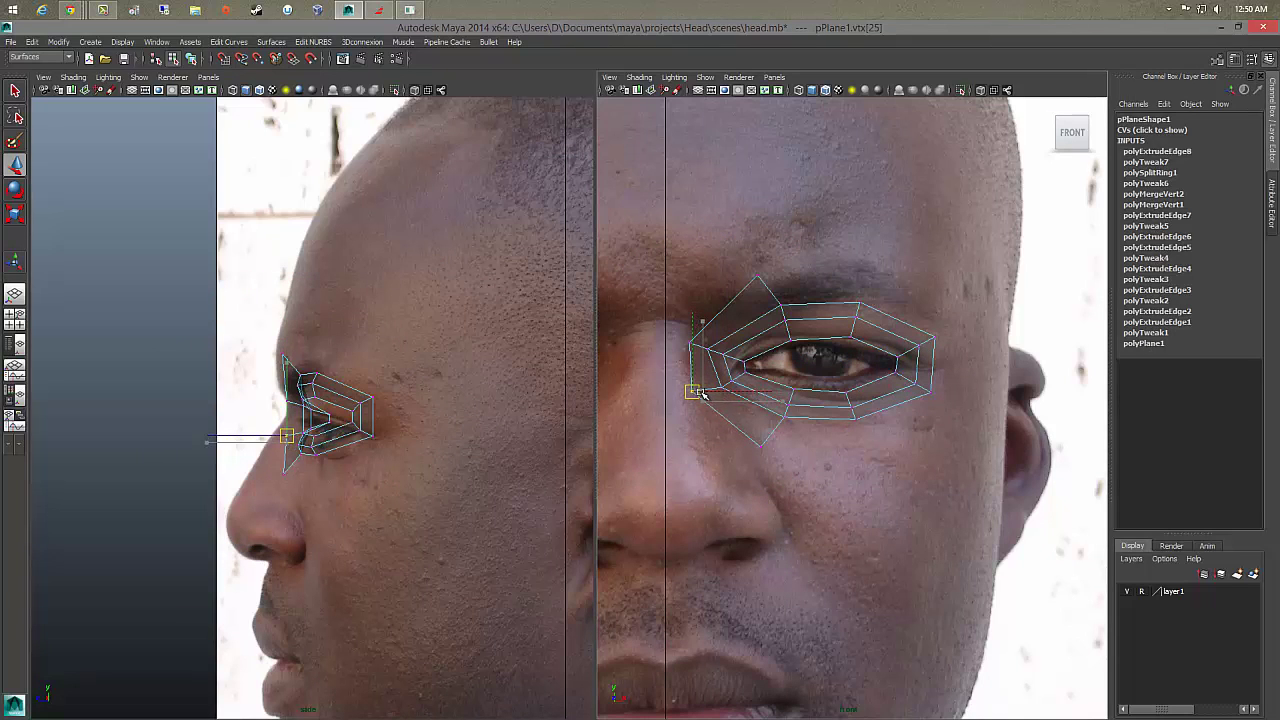
pyautogui.moveTo(703, 395); pyautogui.dragTo(709, 397)
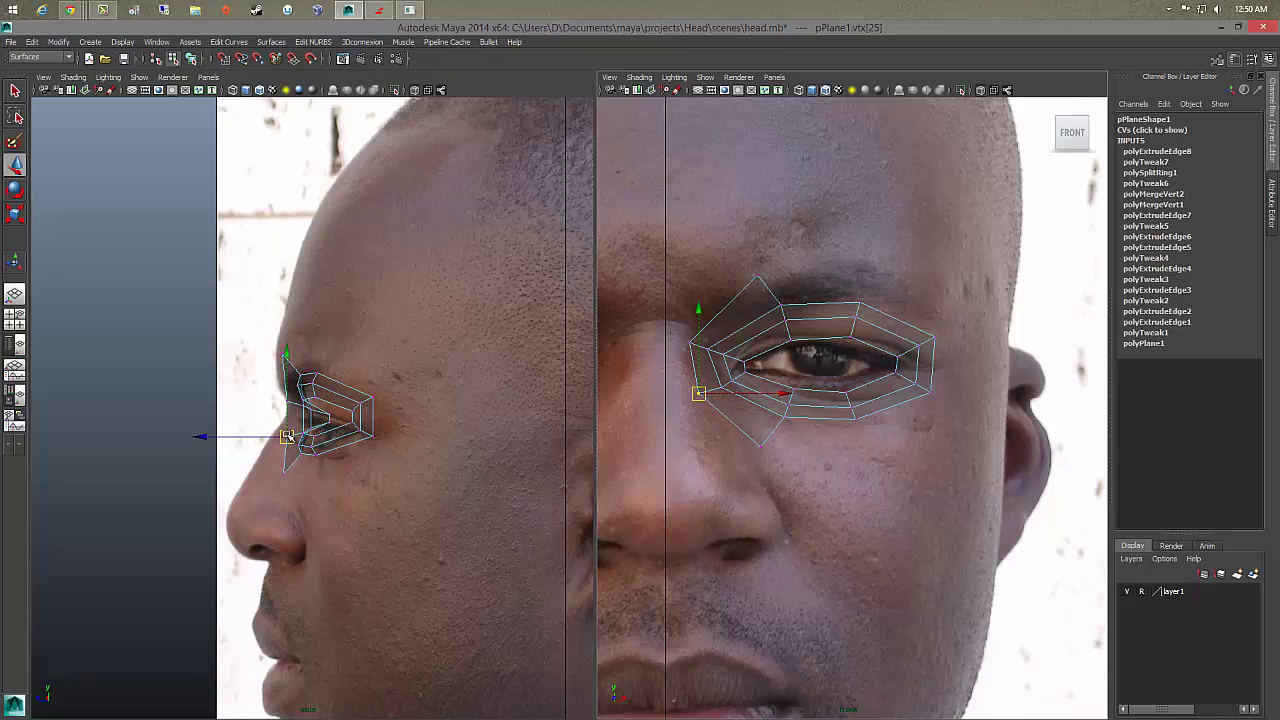
pyautogui.moveTo(288, 437)
pyautogui.mouseDown()
pyautogui.moveTo(281, 429)
pyautogui.moveTo(285, 466)
pyautogui.moveTo(262, 459)
pyautogui.mouseUp()
pyautogui.click(285, 472)
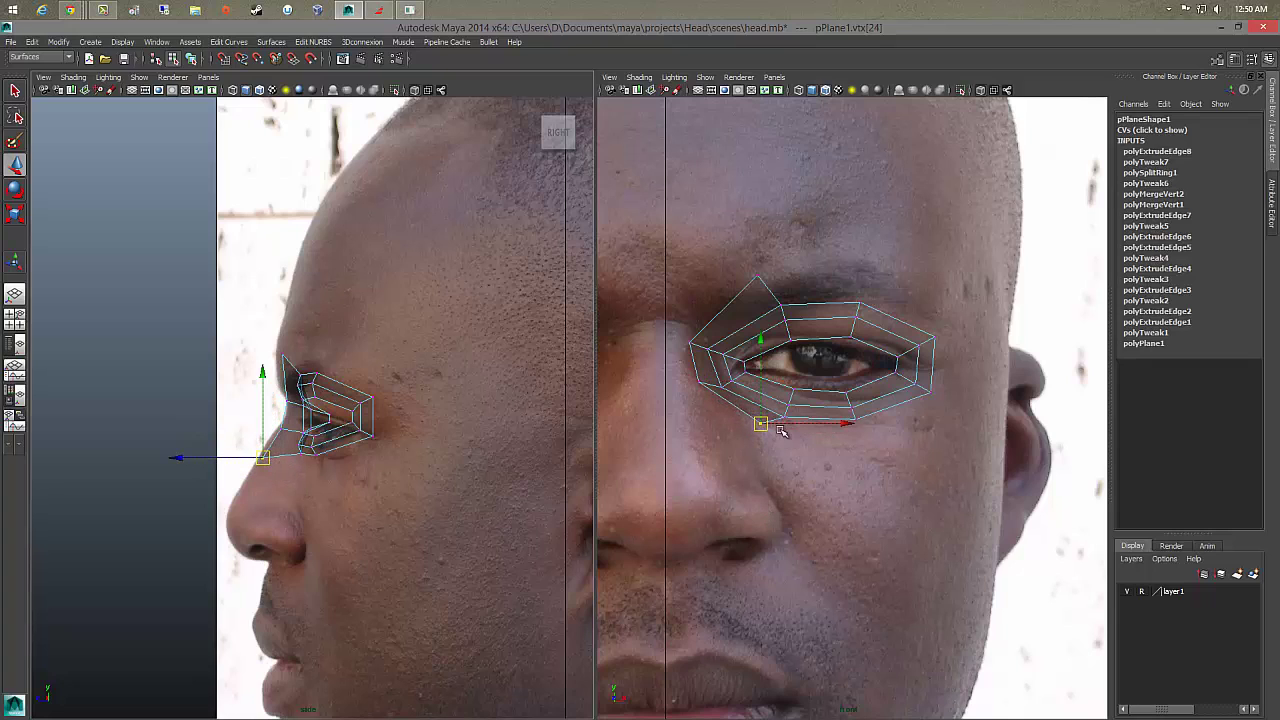
pyautogui.moveTo(845, 424); pyautogui.dragTo(818, 424)
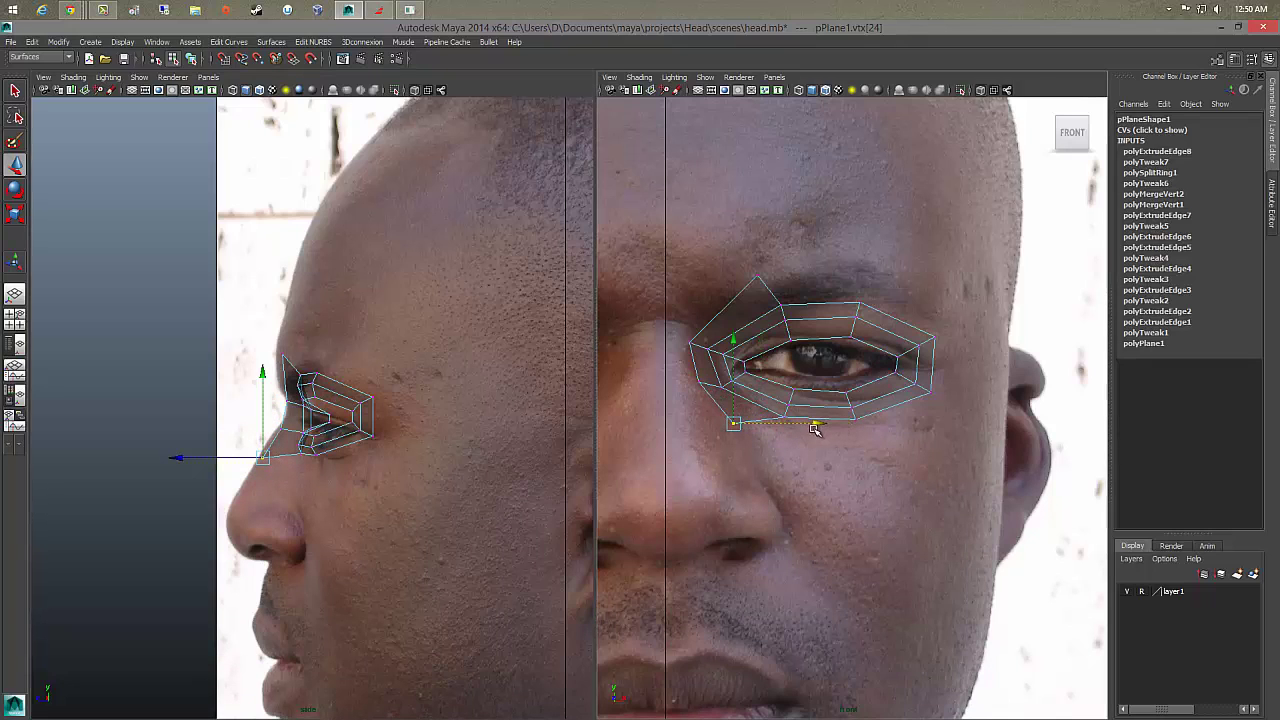
pyautogui.click(695, 373)
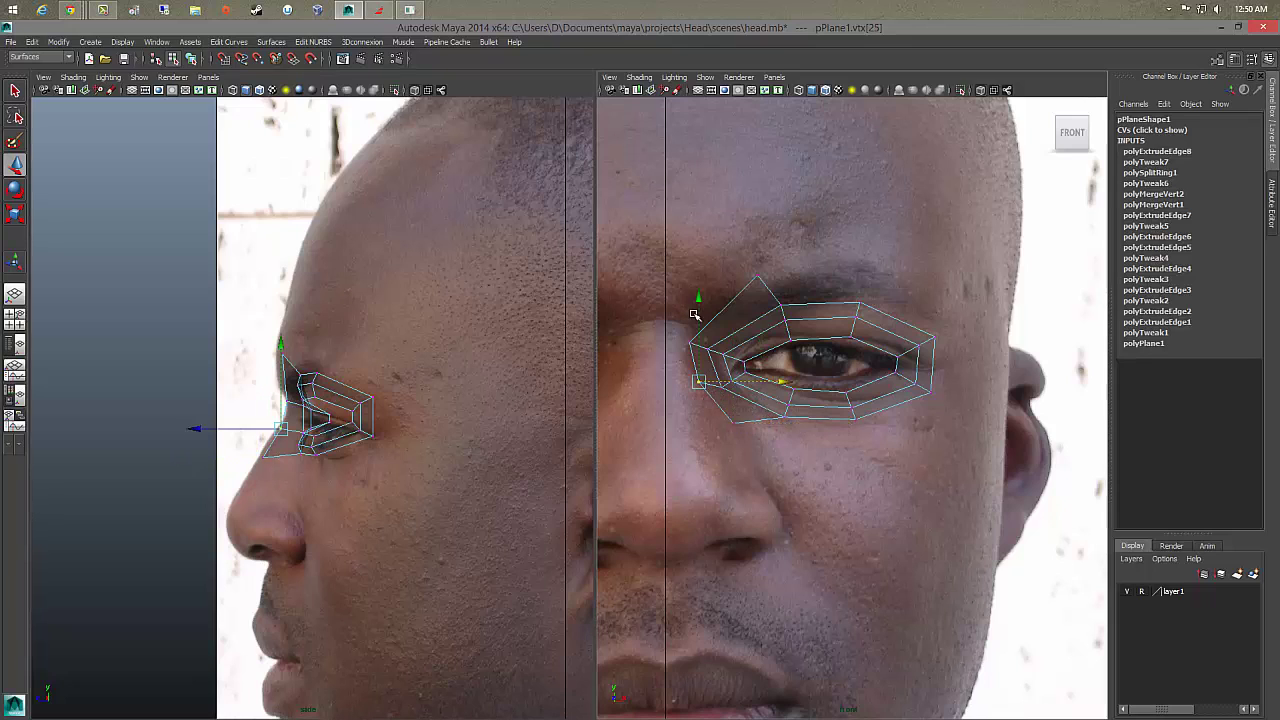
pyautogui.moveTo(700, 295)
pyautogui.mouseDown()
pyautogui.moveTo(697, 314)
pyautogui.moveTo(696, 301)
pyautogui.mouseUp()
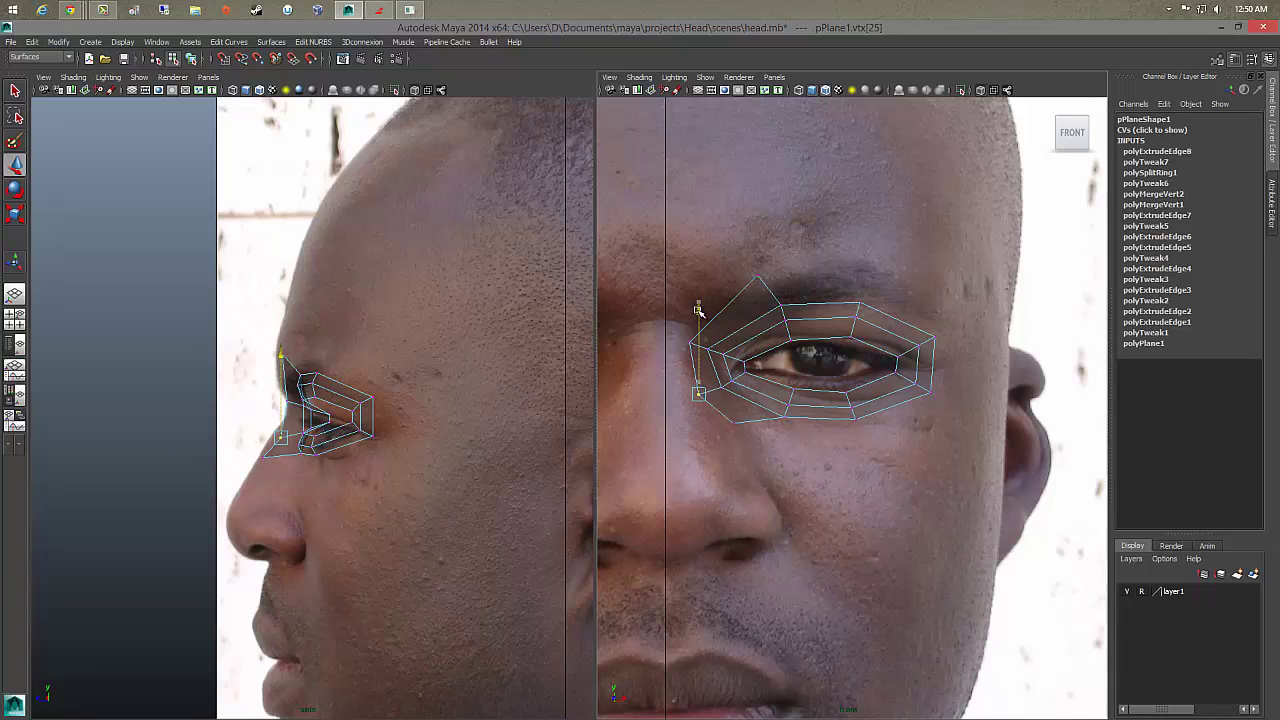
# Step: Move the vertex below the eye down-left and nudge the inner eye-corner vertex up and right
pyautogui.click(784, 414)
pyautogui.moveTo(786, 414); pyautogui.dragTo(741, 435)
pyautogui.click(736, 425)
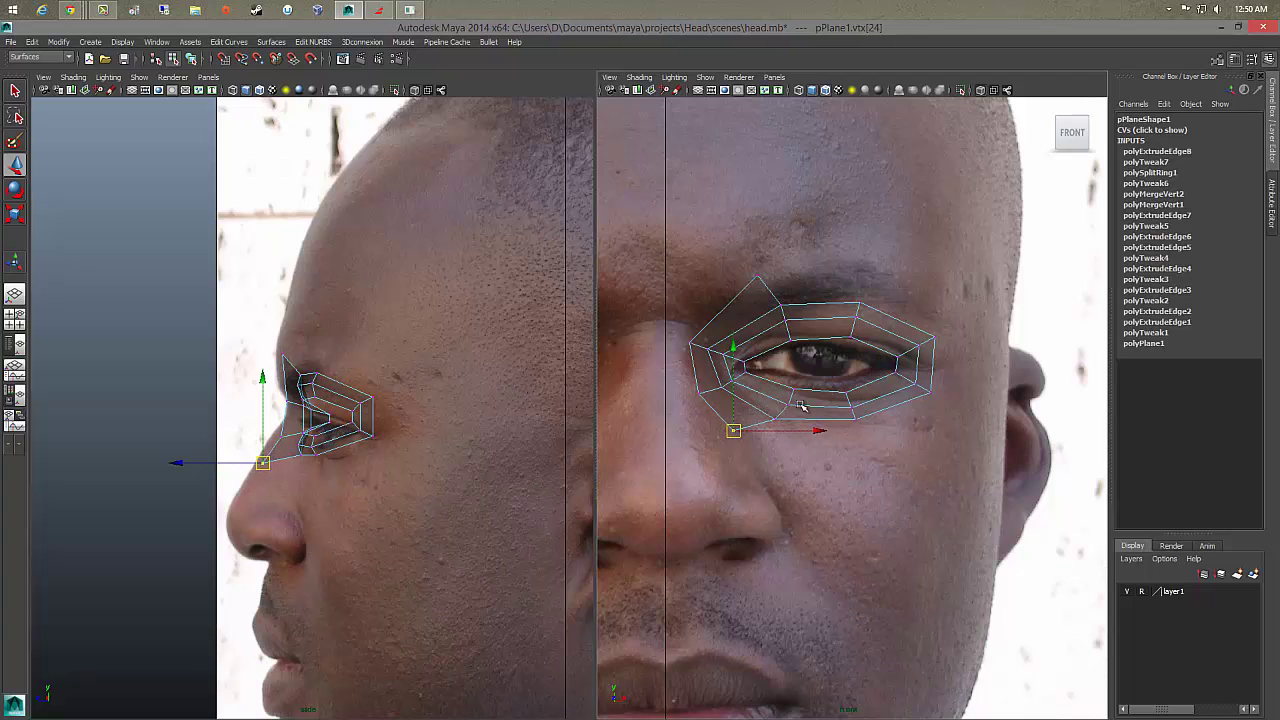
pyautogui.click(757, 279)
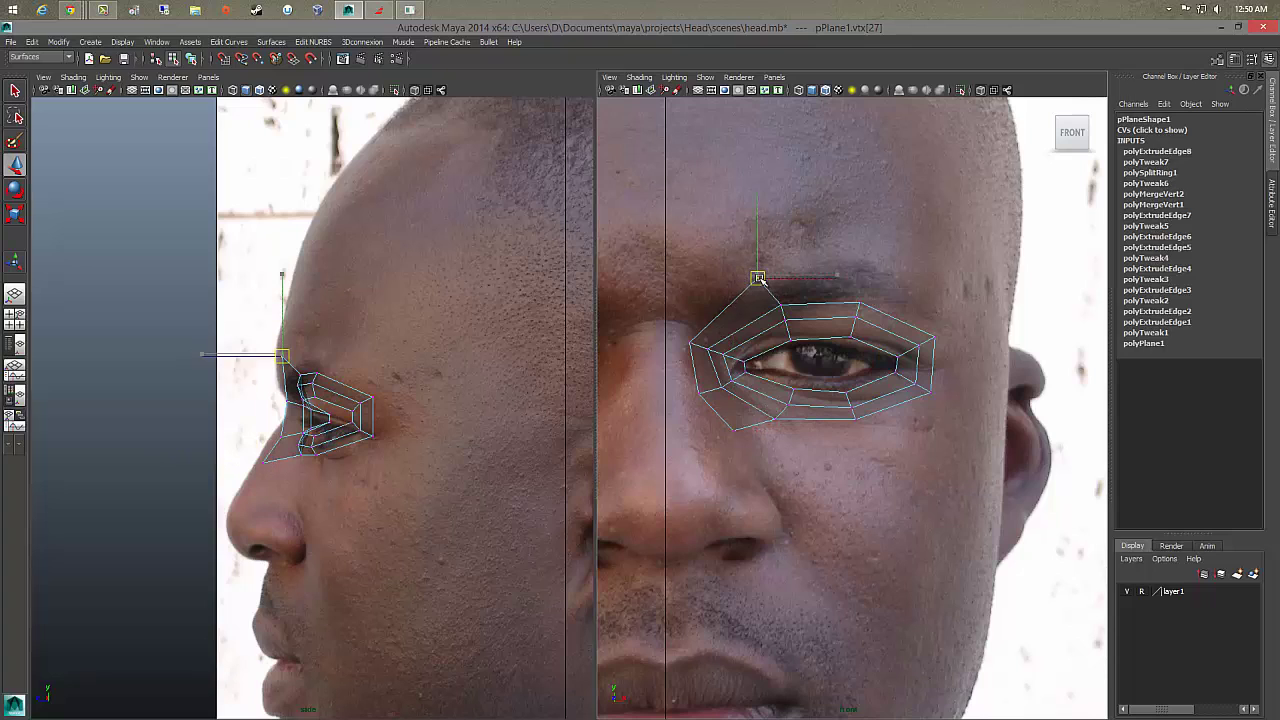
pyautogui.click(690, 337)
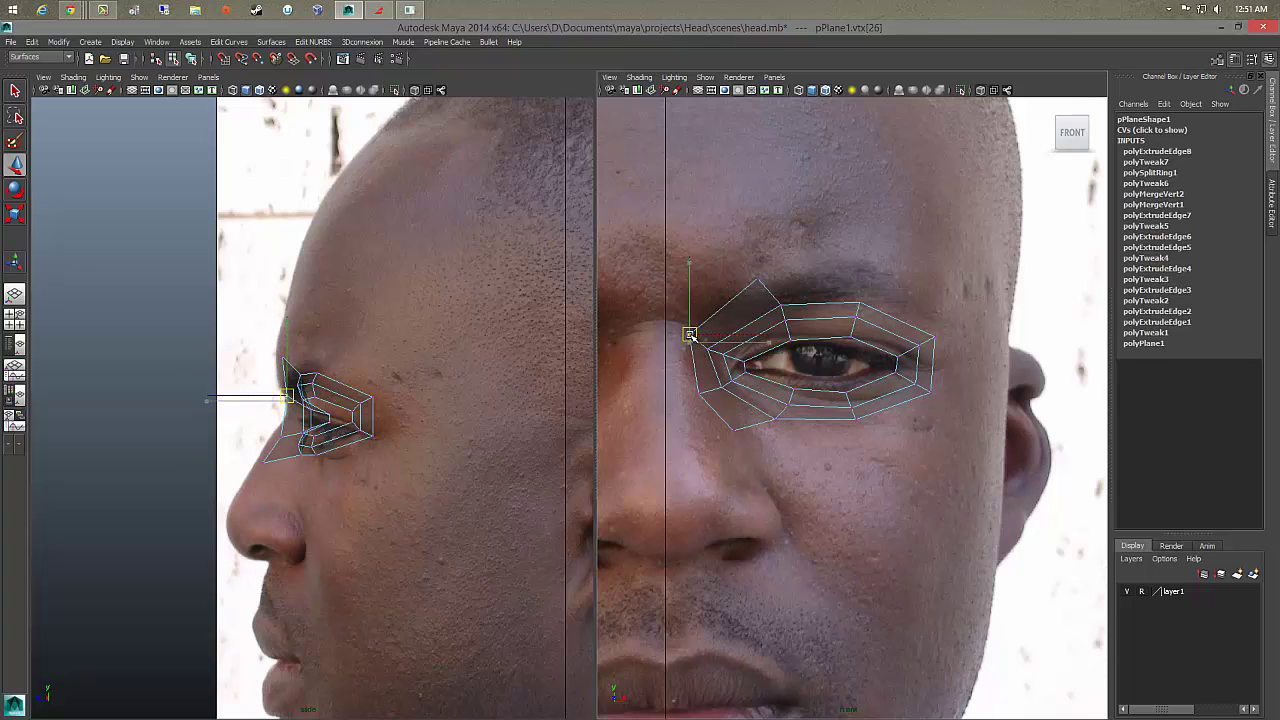
pyautogui.click(721, 354)
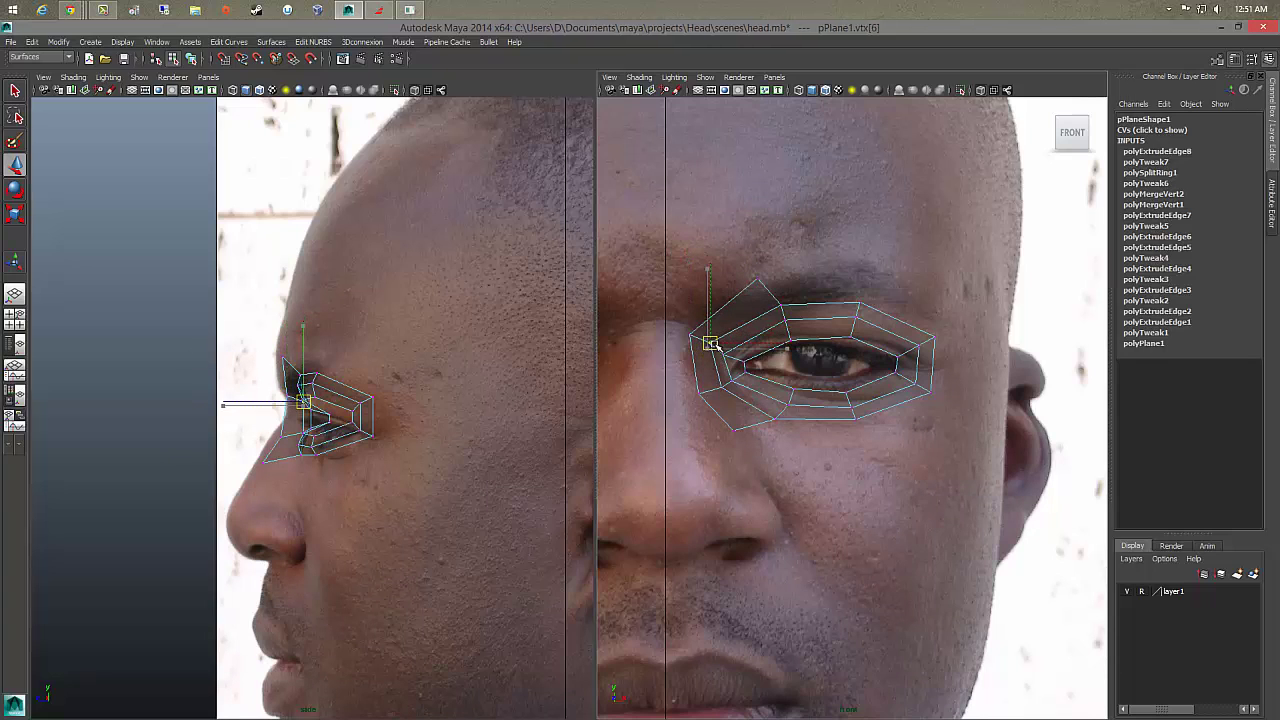
pyautogui.moveTo(728, 360); pyautogui.dragTo(725, 356)
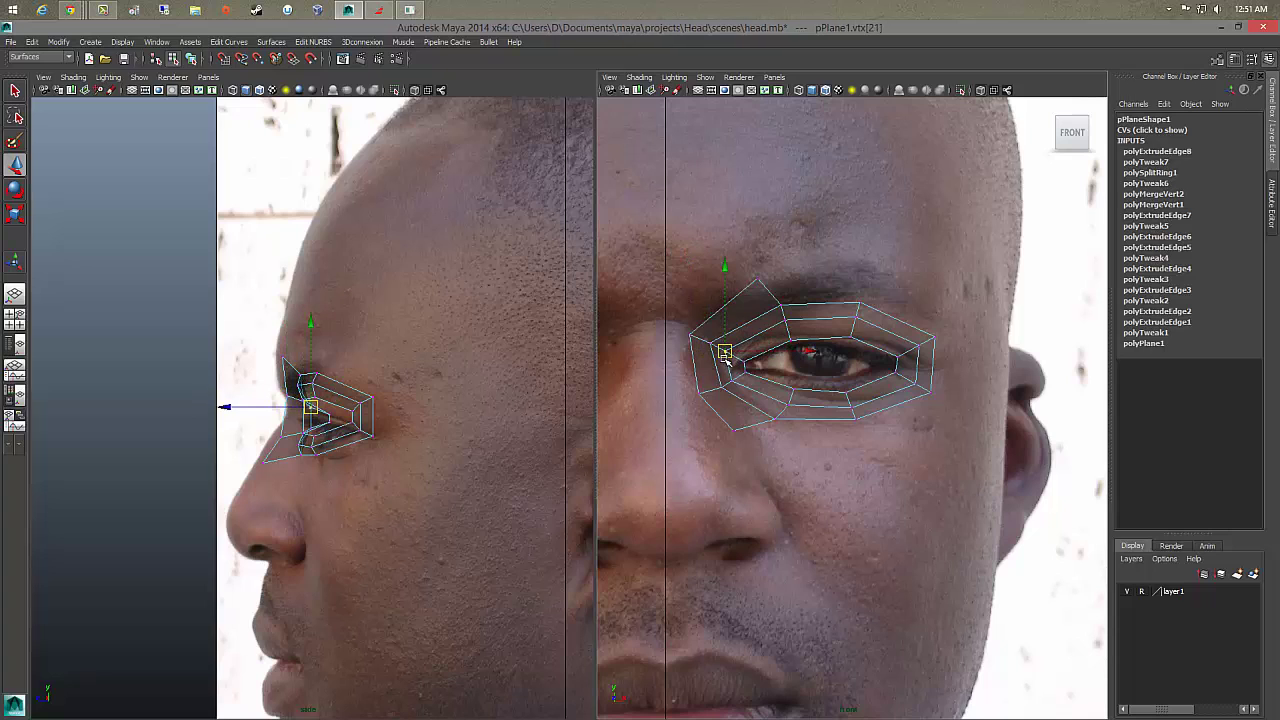
pyautogui.click(720, 386)
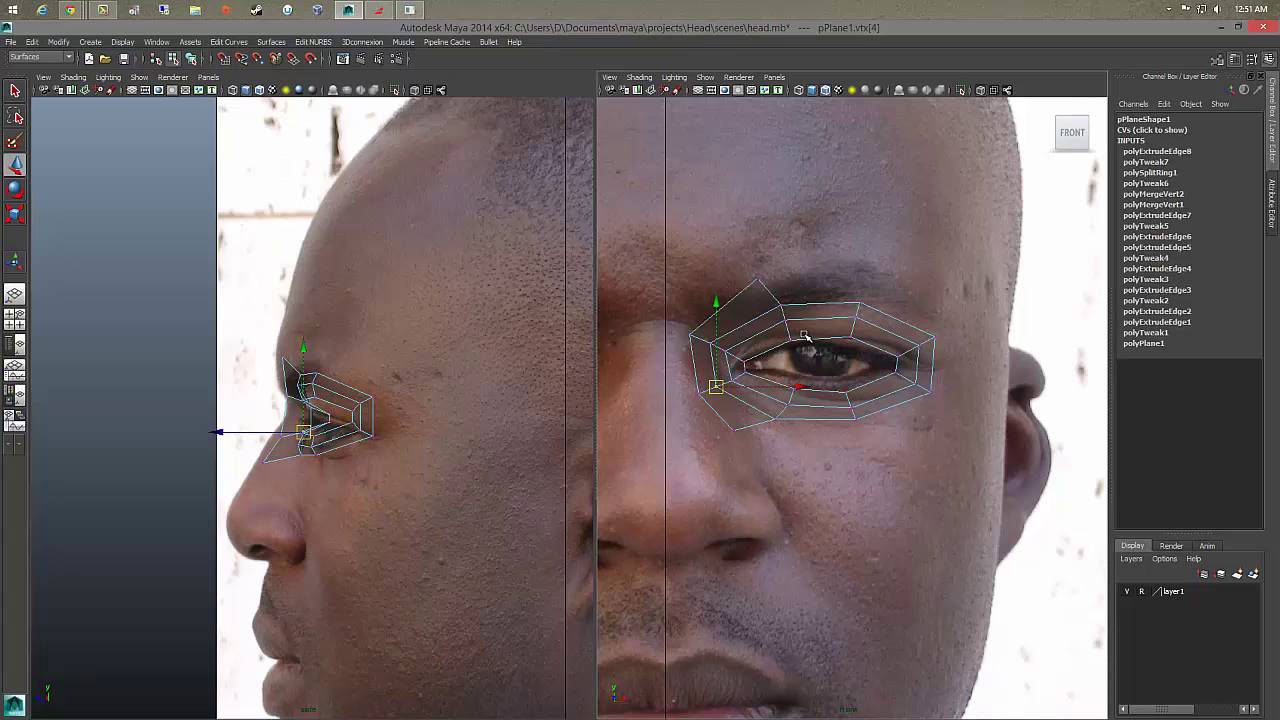
# Step: Select edges along the top and right of the eye ring, then clear that selection
pyautogui.moveTo(832, 318); pyautogui.dragTo(835, 308, button='right')
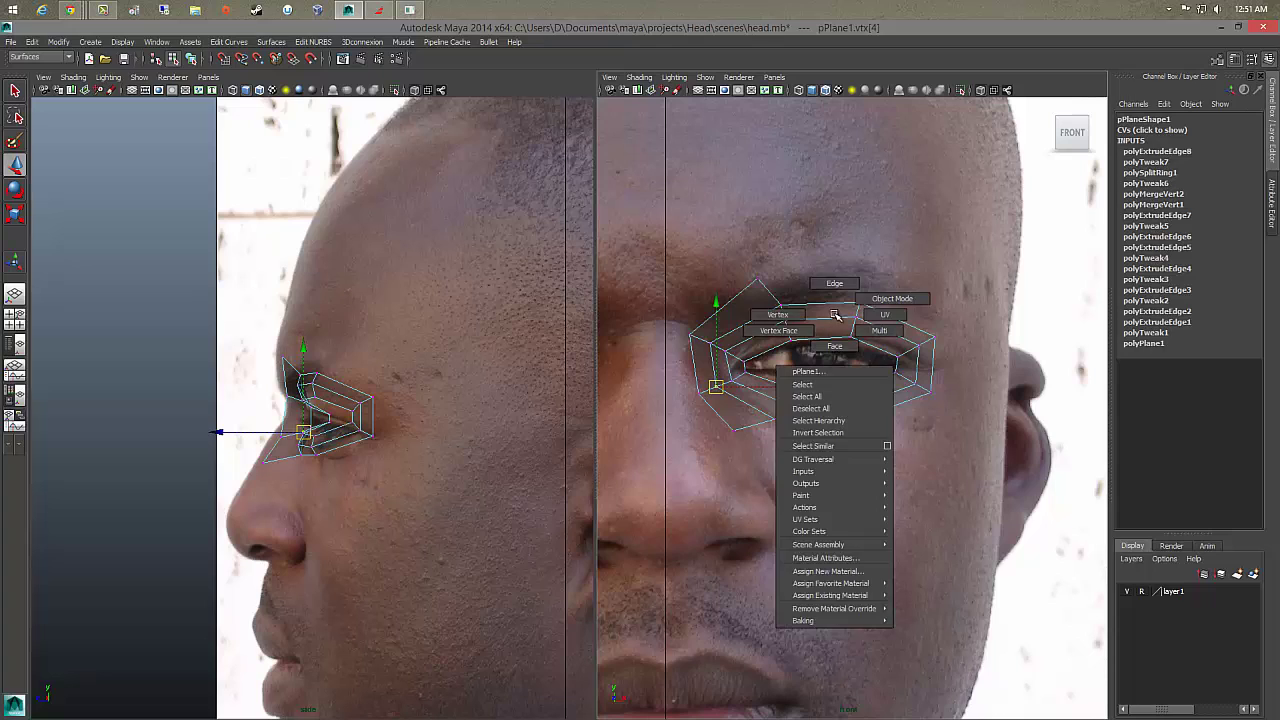
pyautogui.click(835, 308)
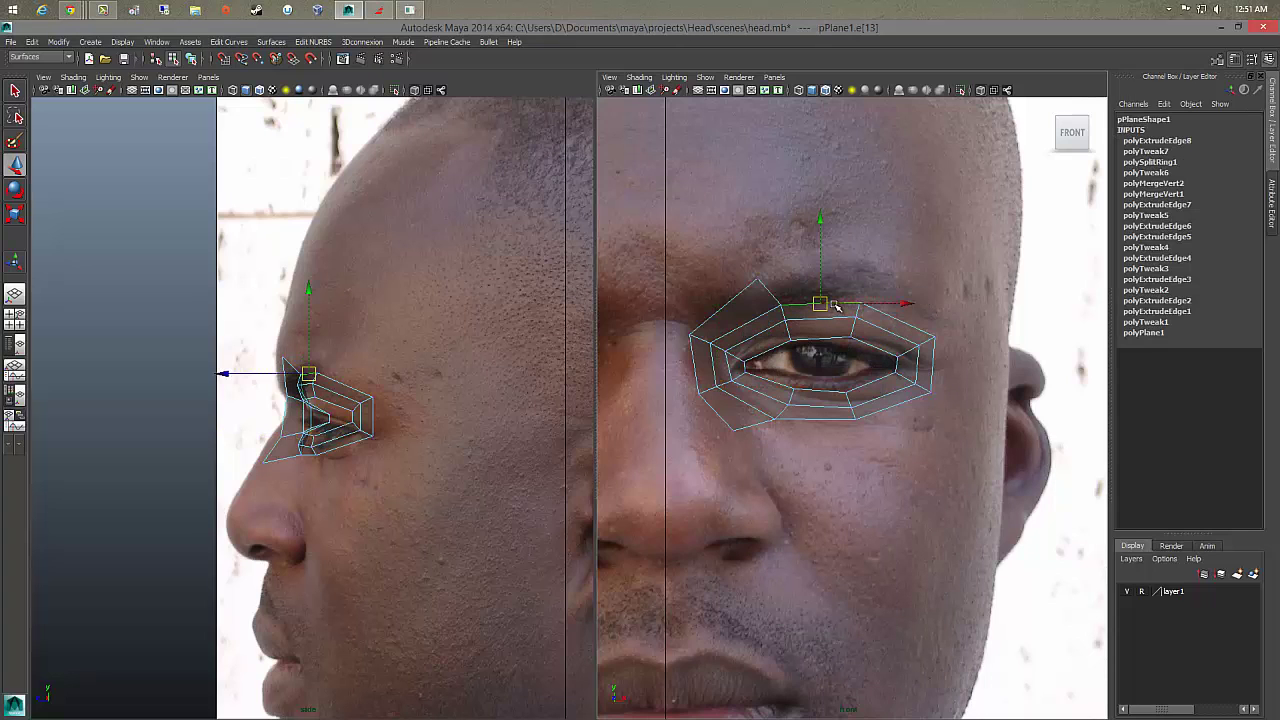
pyautogui.keyDown('shift'); pyautogui.click(902, 322); pyautogui.keyUp('shift')
pyautogui.keyDown('shift'); pyautogui.click(928, 365); pyautogui.keyUp('shift')
pyautogui.keyDown('shift'); pyautogui.click(895, 408); pyautogui.keyUp('shift')
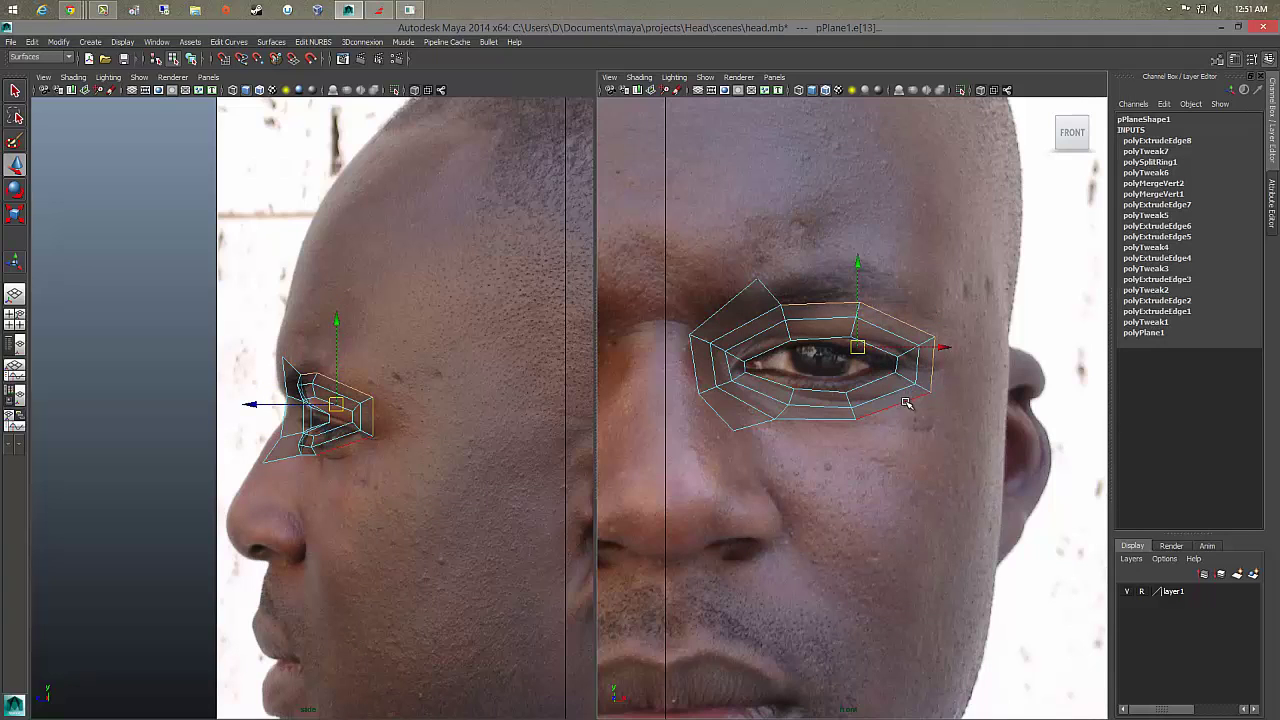
pyautogui.click(838, 420)
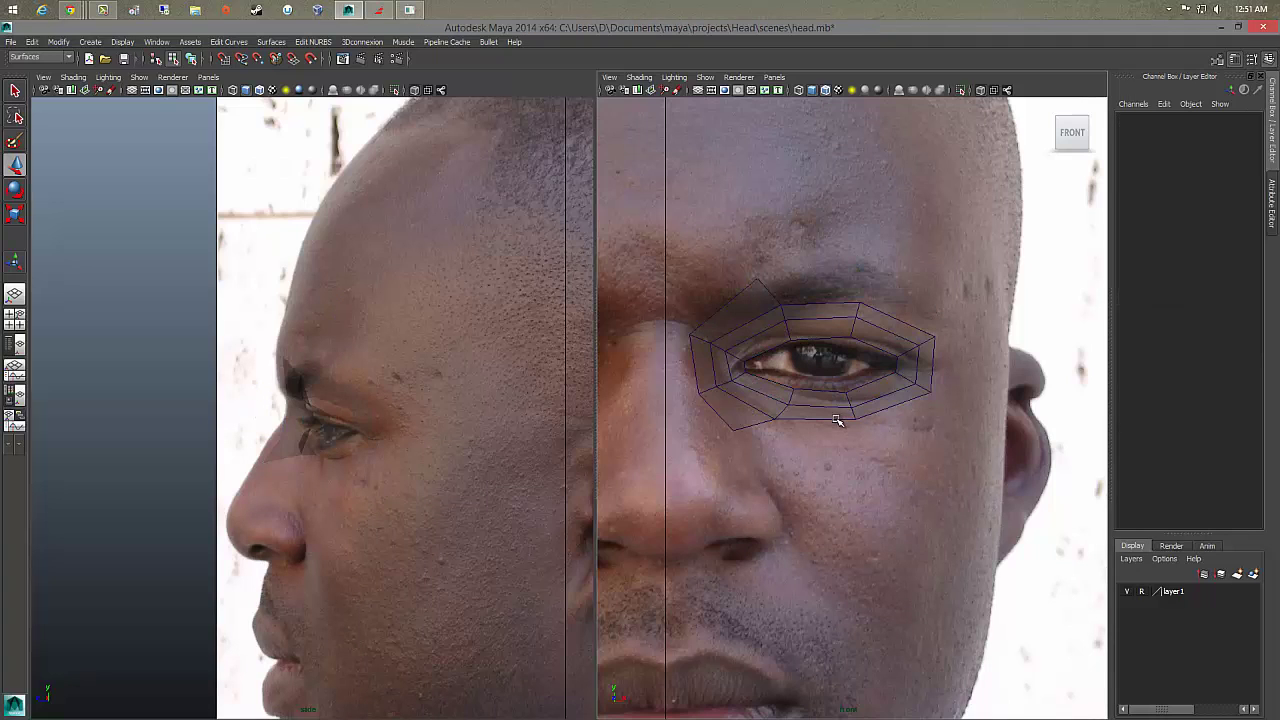
pyautogui.click(838, 420)
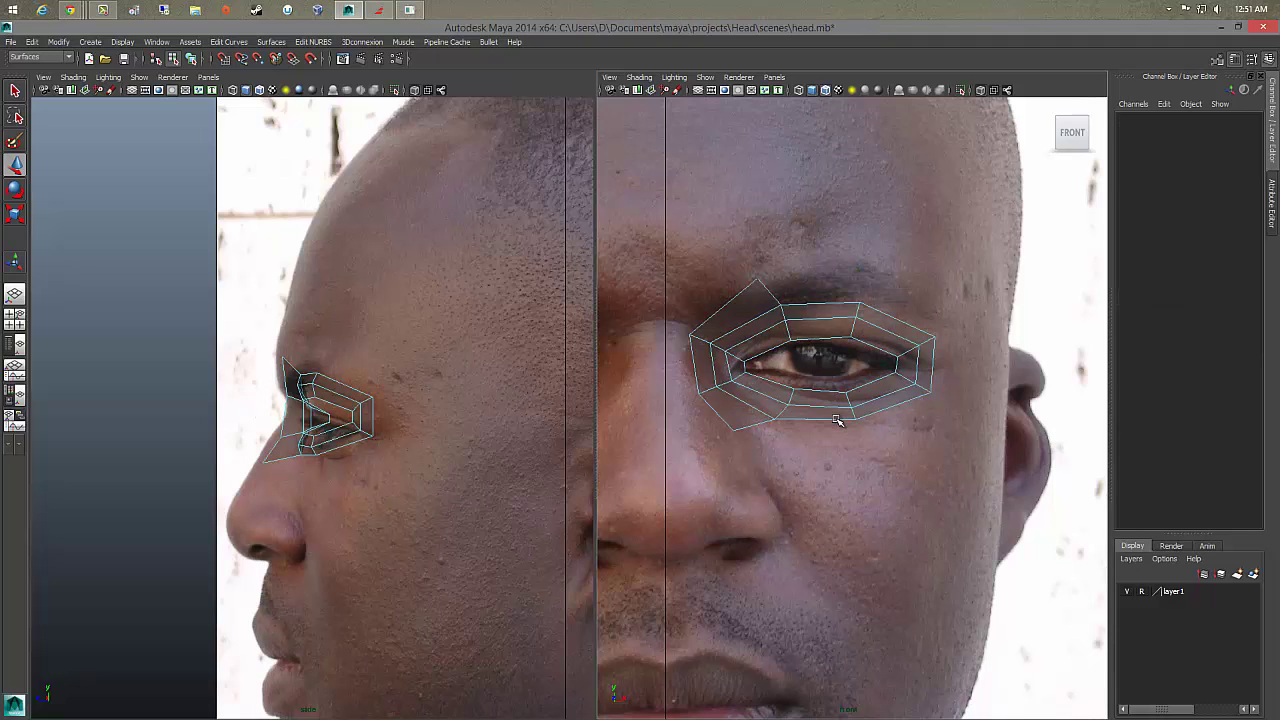
# Step: Select the eye ring's outer border edges from bottom to upper right and extrude them
pyautogui.click(838, 420)
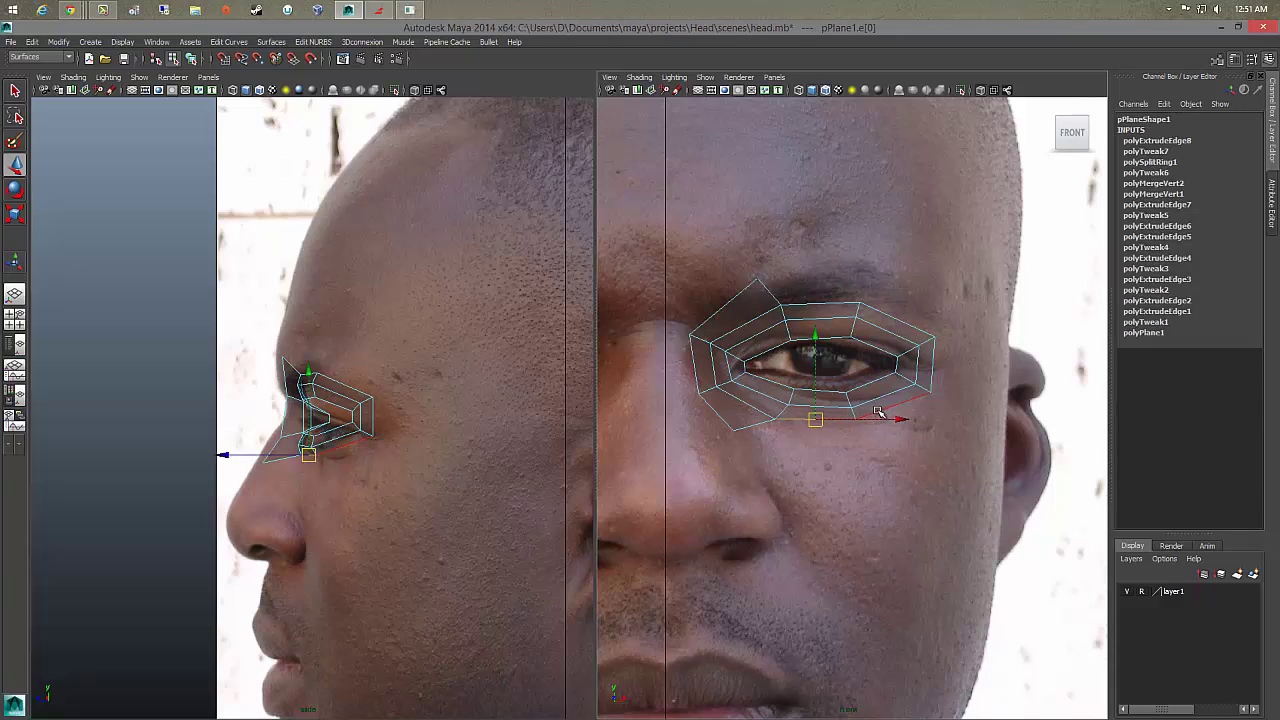
pyautogui.keyDown('shift'); pyautogui.click(877, 415); pyautogui.keyUp('shift')
pyautogui.keyDown('shift'); pyautogui.click(934, 373); pyautogui.keyUp('shift')
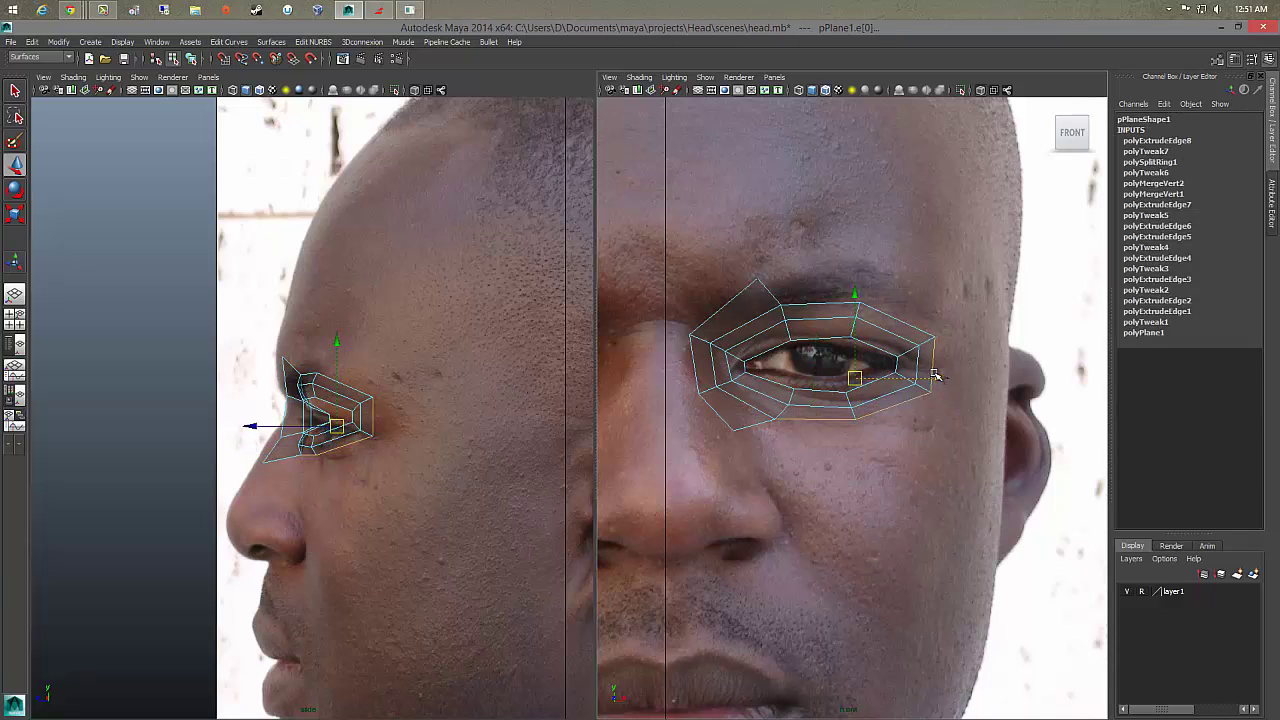
pyautogui.keyDown('shift'); pyautogui.click(916, 326); pyautogui.keyUp('shift')
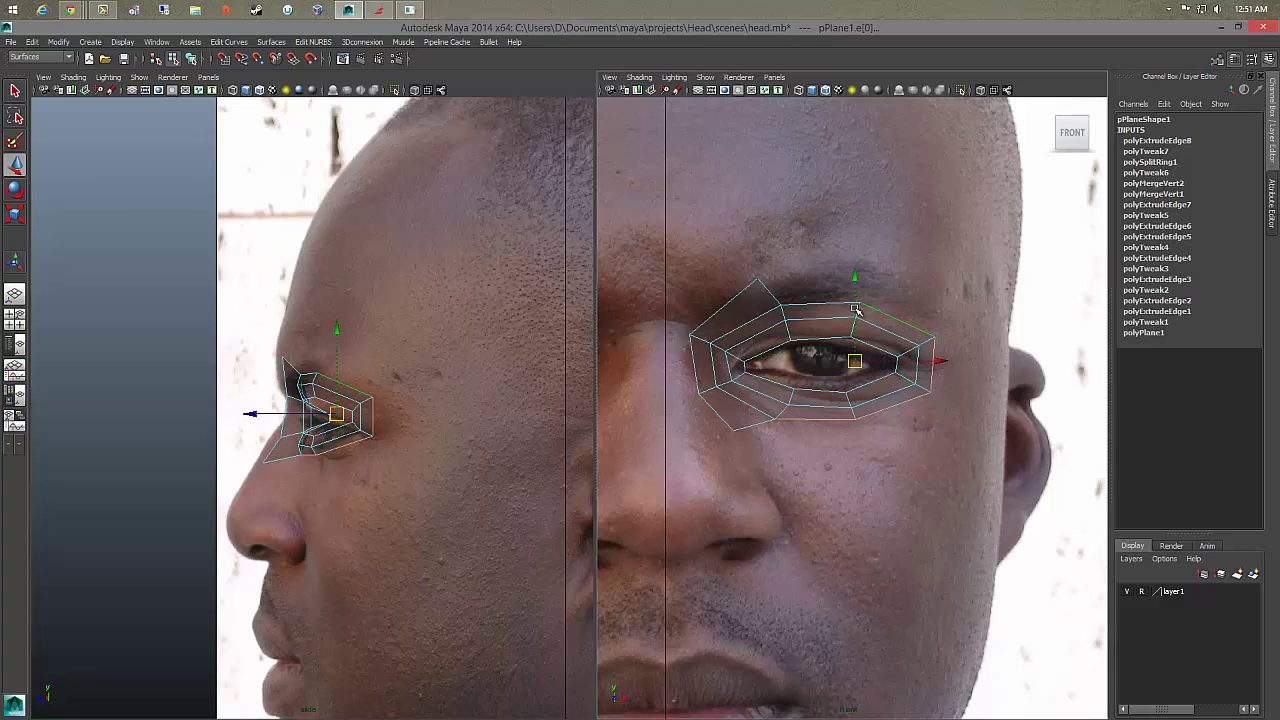
pyautogui.keyDown('shift'); pyautogui.moveTo(833, 304); pyautogui.dragTo(838, 337, button='right'); pyautogui.keyUp('shift')
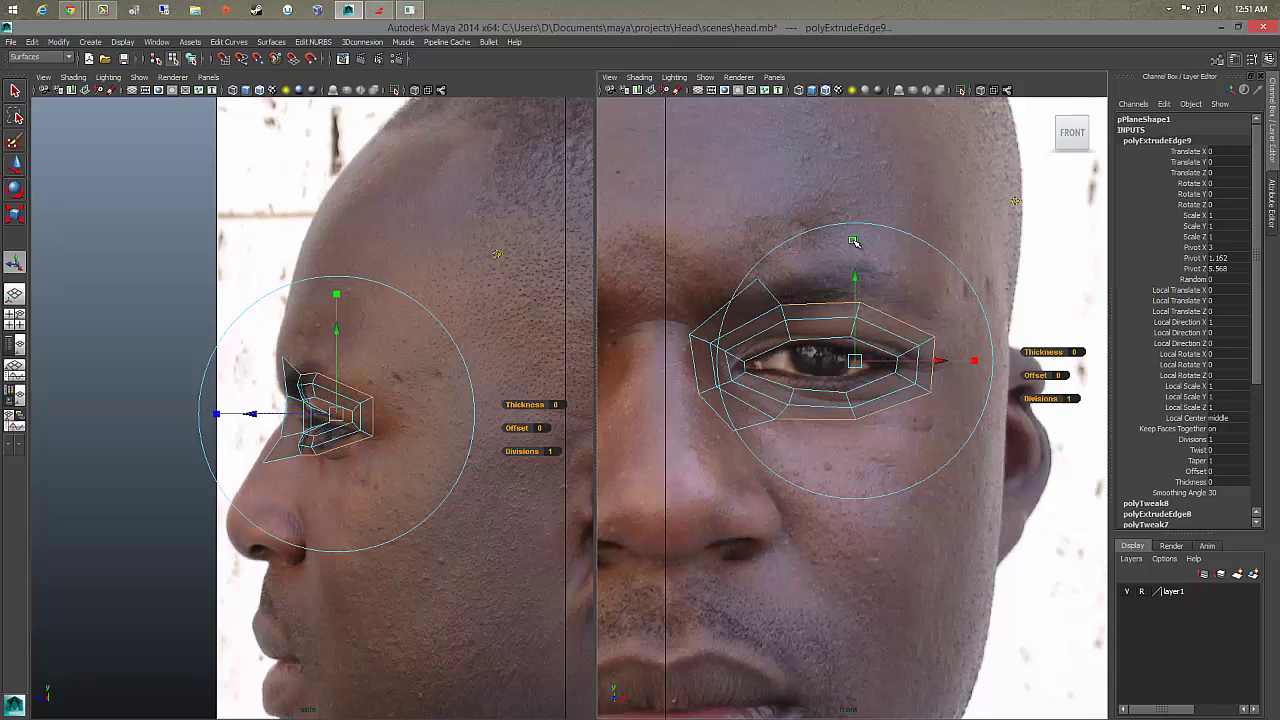
# Step: Scale the new extruded ring up about 1.3, stretch it taller, narrow it slightly and push it forward
pyautogui.click(854, 240)
pyautogui.moveTo(856, 360); pyautogui.dragTo(869, 358)
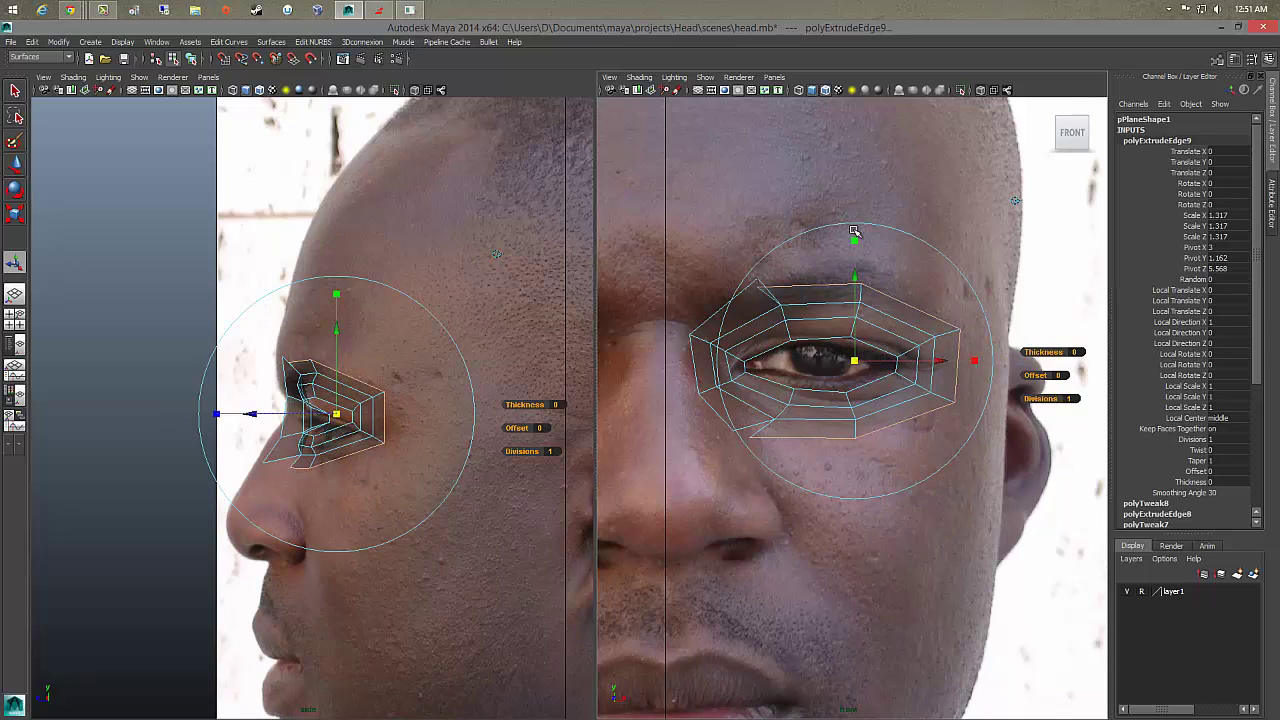
pyautogui.moveTo(854, 237); pyautogui.dragTo(854, 224)
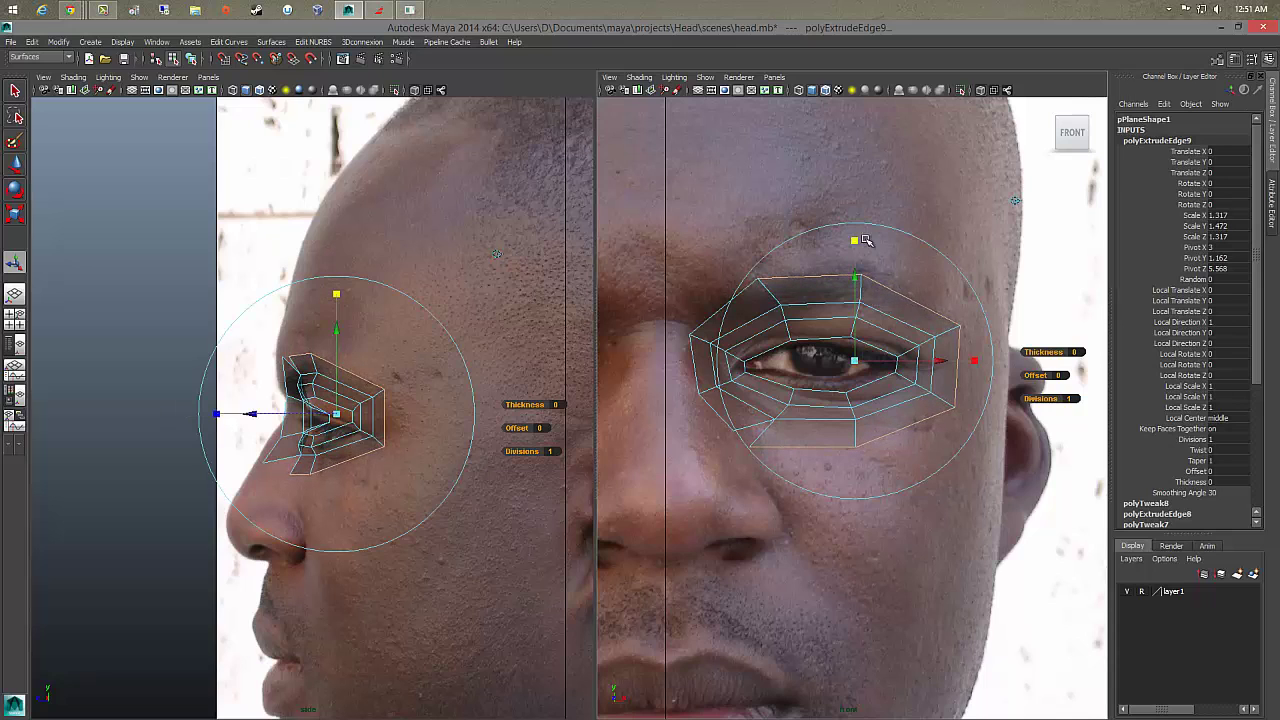
pyautogui.moveTo(978, 363); pyautogui.dragTo(970, 361)
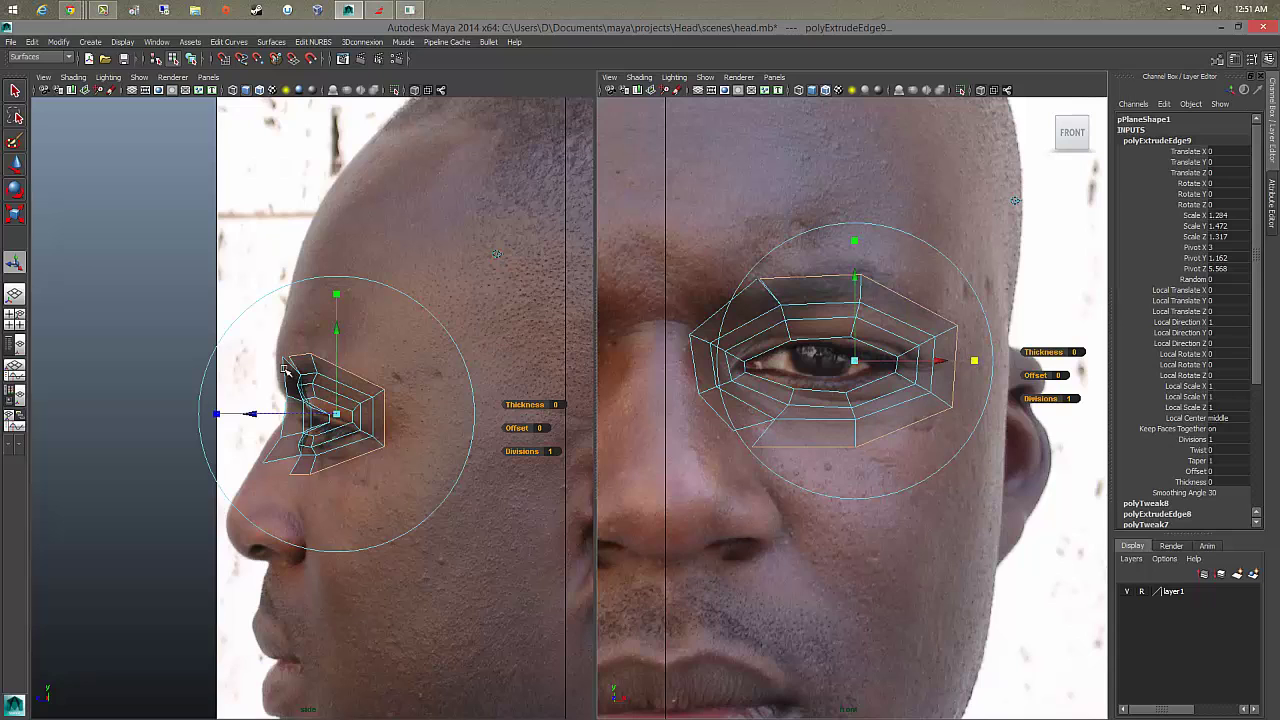
pyautogui.moveTo(252, 418); pyautogui.dragTo(247, 413)
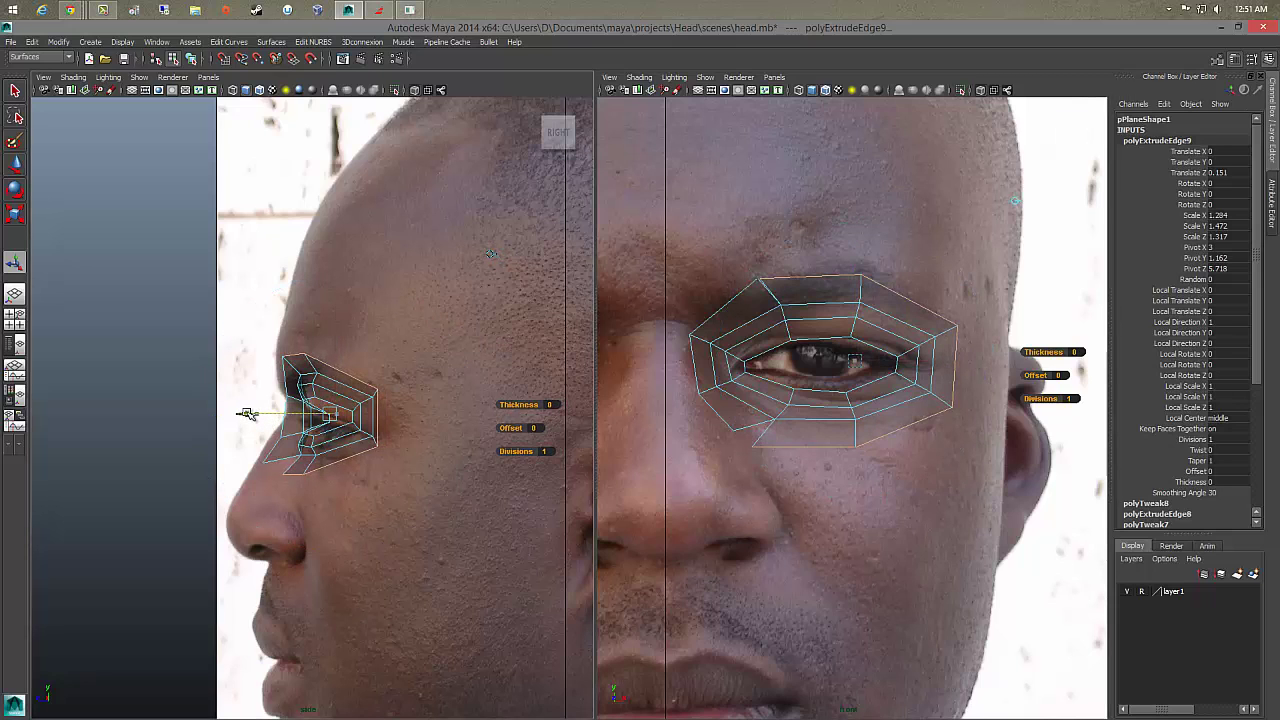
# Step: In the side view, move the outer ring's edges back toward the ear and fit their depth to the face
pyautogui.click(380, 410)
pyautogui.press('w')
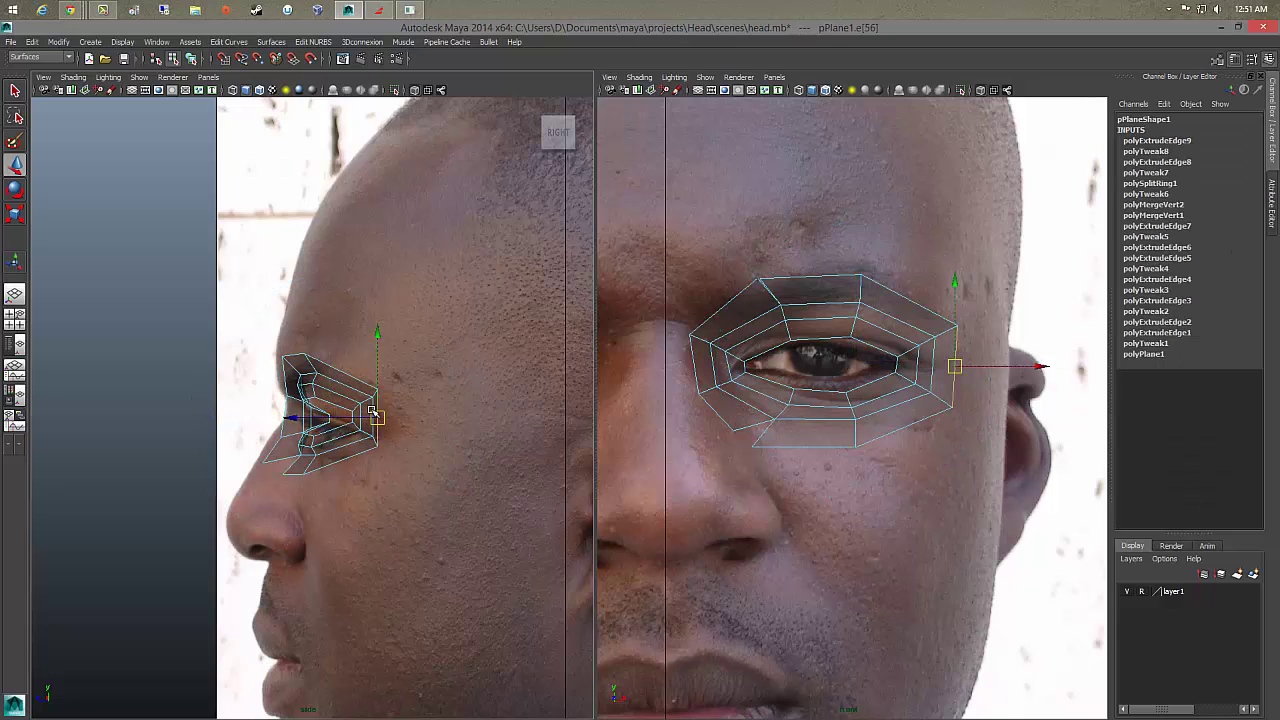
pyautogui.moveTo(300, 416); pyautogui.dragTo(327, 416)
pyautogui.click(375, 405)
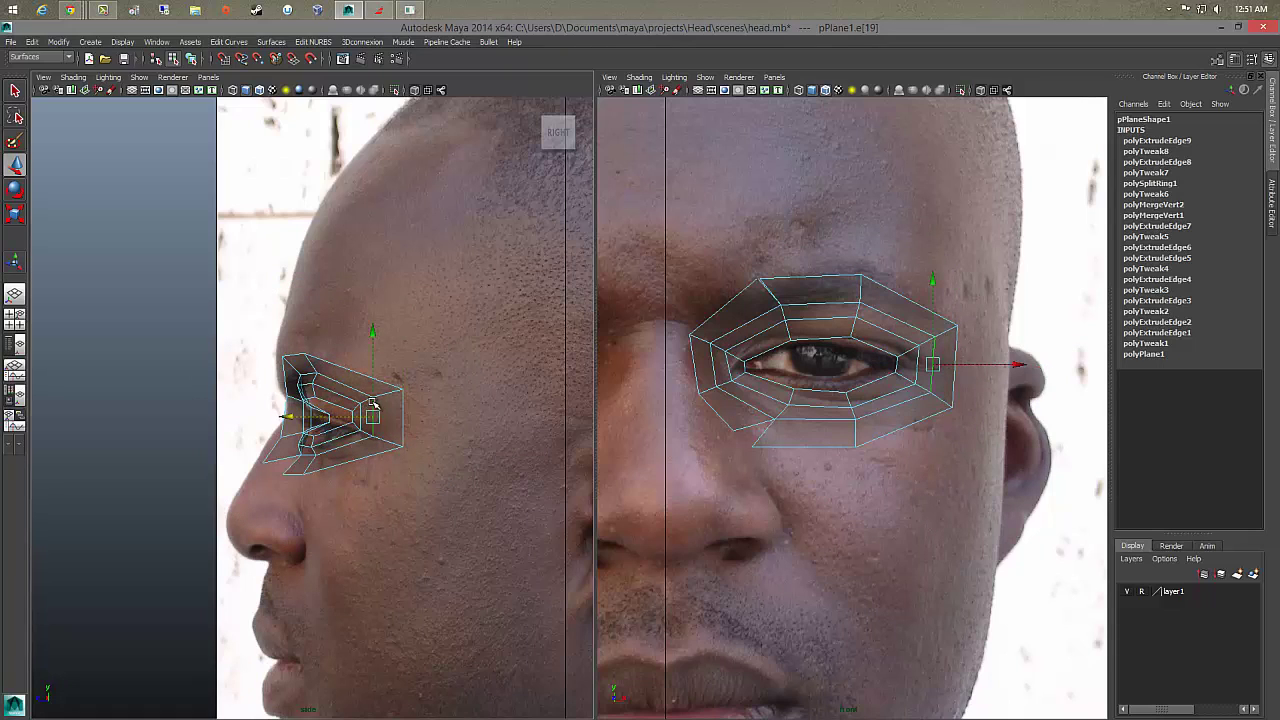
pyautogui.moveTo(378, 418); pyautogui.dragTo(380, 419)
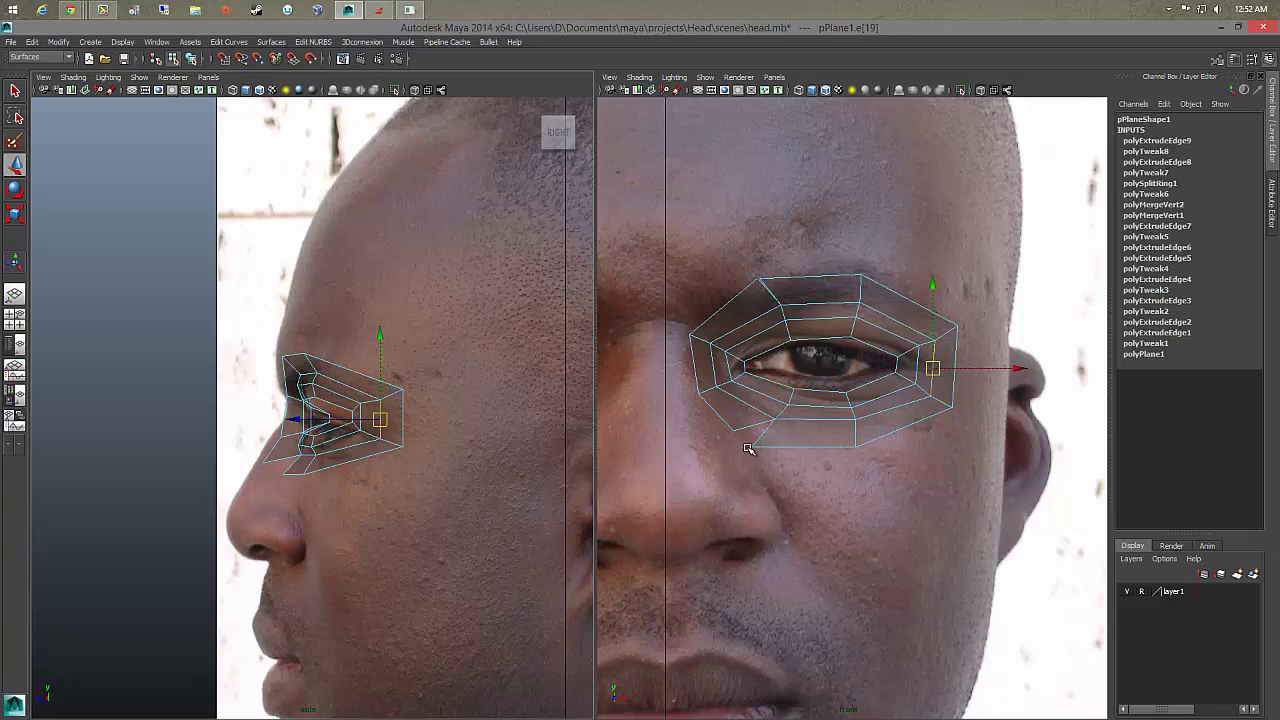
# Step: Merge the vertices at the nose-side lower corner and adjust the merged vertex
pyautogui.moveTo(757, 448); pyautogui.dragTo(690, 405, button='right')
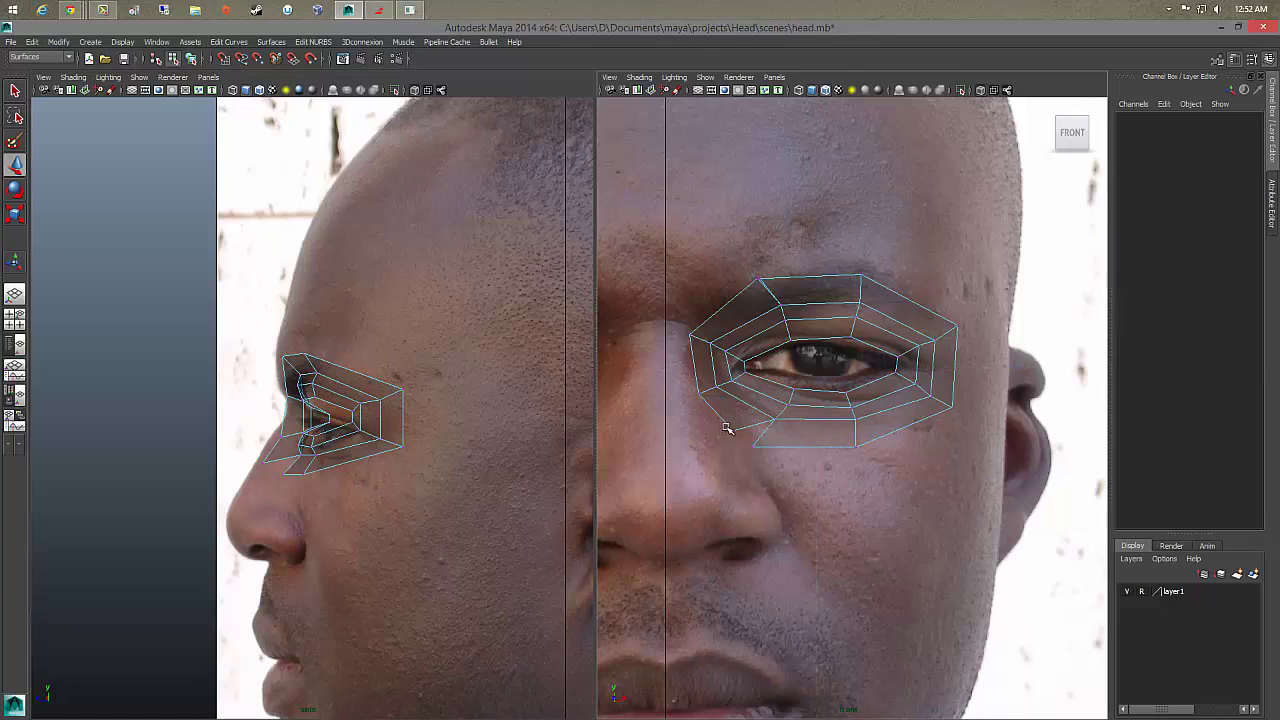
pyautogui.moveTo(724, 428)
pyautogui.mouseDown()
pyautogui.moveTo(765, 474)
pyautogui.moveTo(750, 450)
pyautogui.mouseUp()
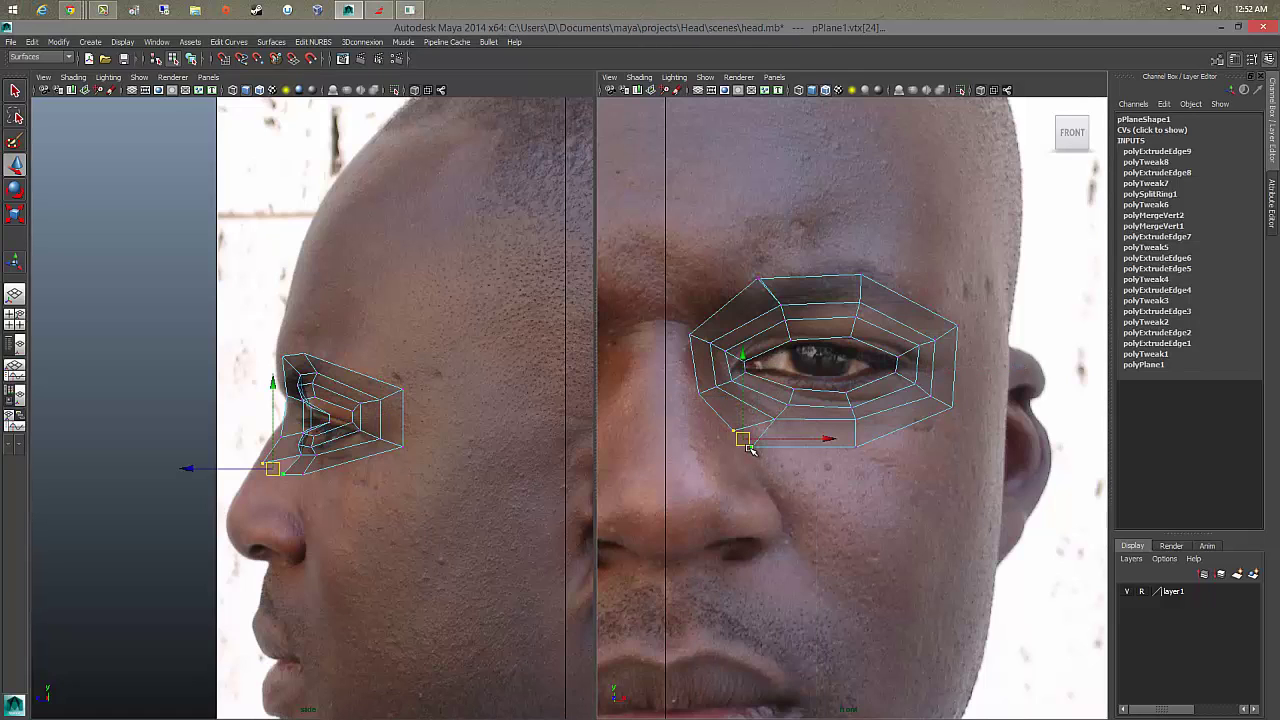
pyautogui.keyDown('shift'); pyautogui.moveTo(750, 450); pyautogui.dragTo(757, 392, button='right'); pyautogui.keyUp('shift')
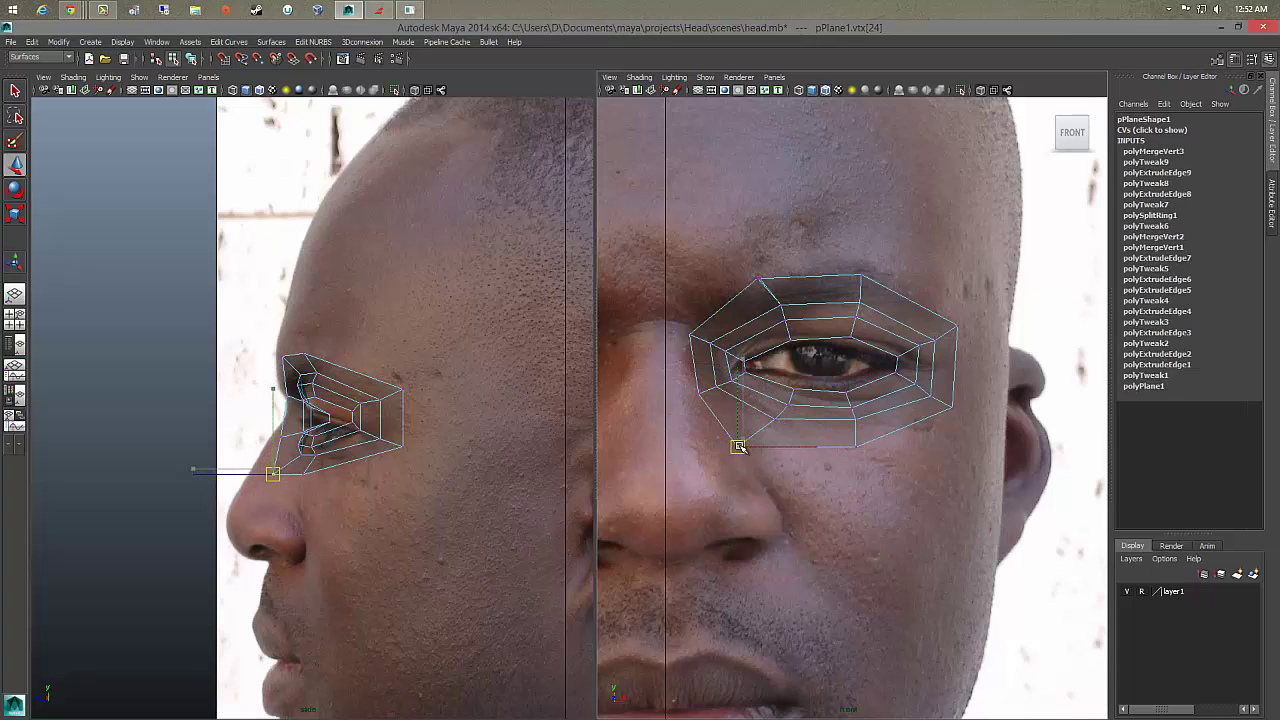
pyautogui.moveTo(738, 446); pyautogui.dragTo(742, 449)
# Step: Pull the ring's bottom and inner below-eye vertices down and nudge an upper vertex up-left
pyautogui.moveTo(874, 460); pyautogui.dragTo(876, 473, button='middle')
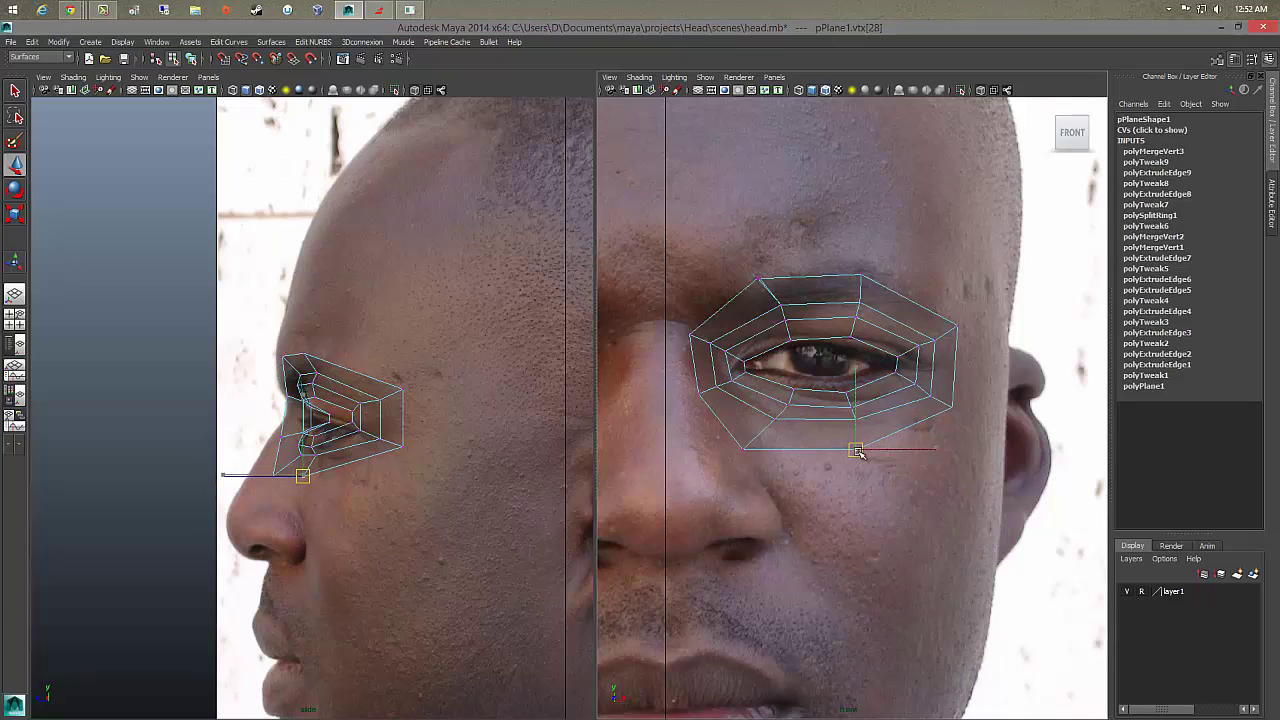
pyautogui.click(858, 424)
pyautogui.moveTo(855, 419); pyautogui.dragTo(856, 430)
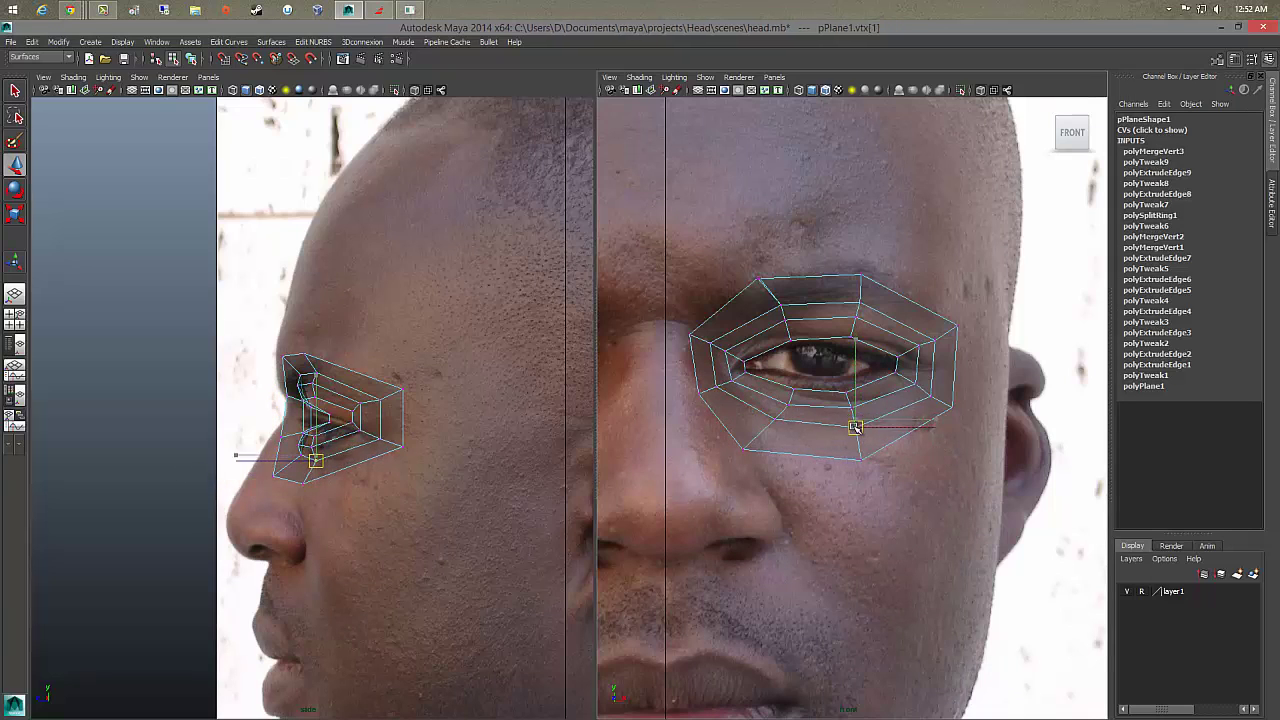
pyautogui.click(763, 420)
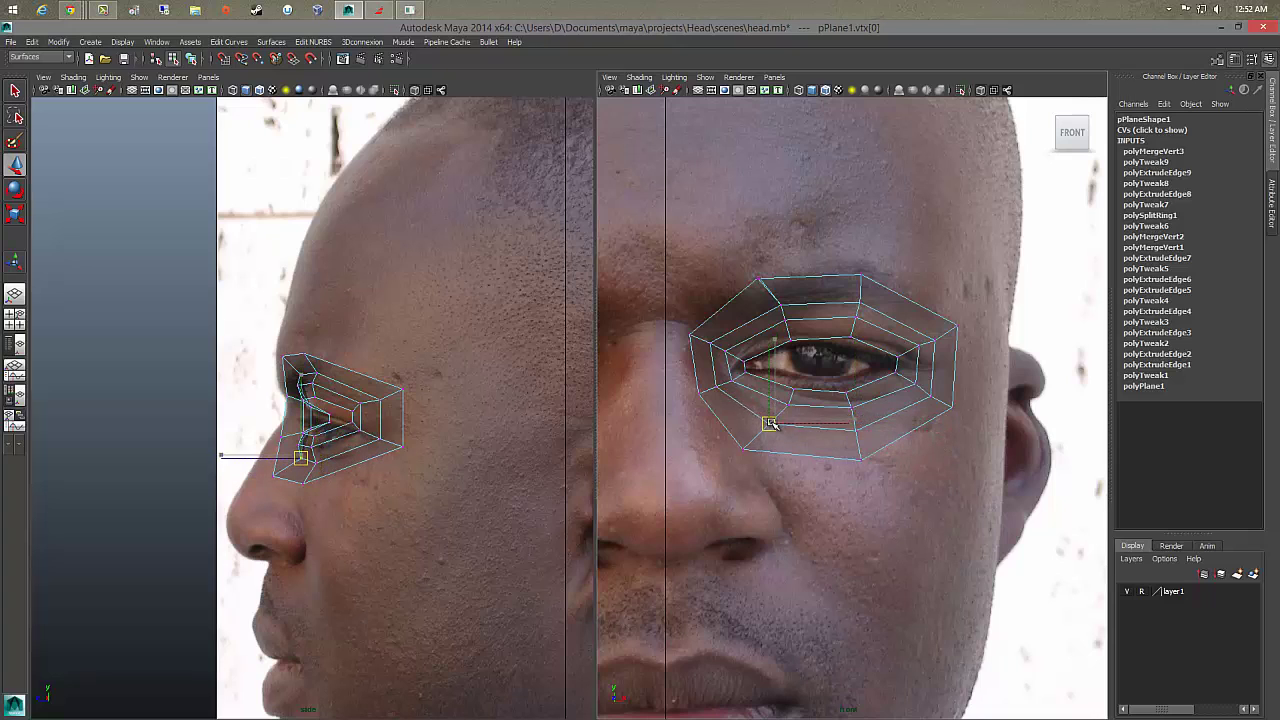
pyautogui.click(779, 300)
pyautogui.moveTo(780, 298); pyautogui.dragTo(767, 292)
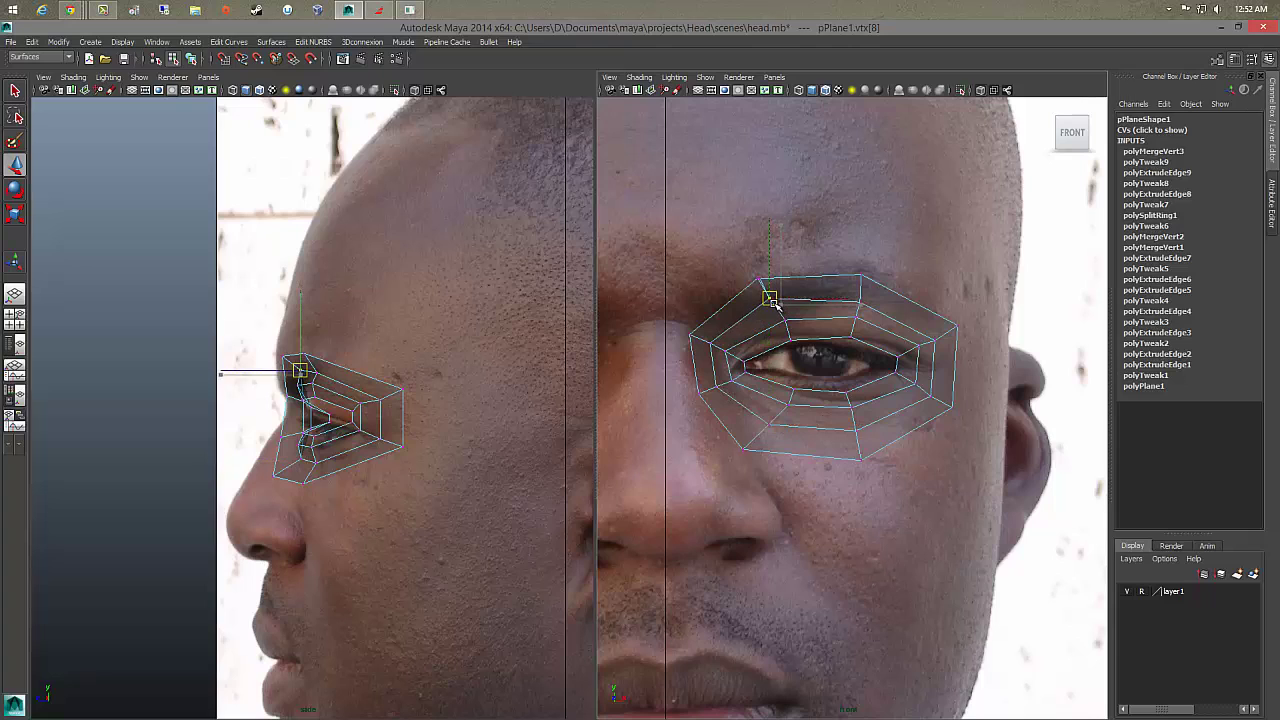
pyautogui.click(762, 282)
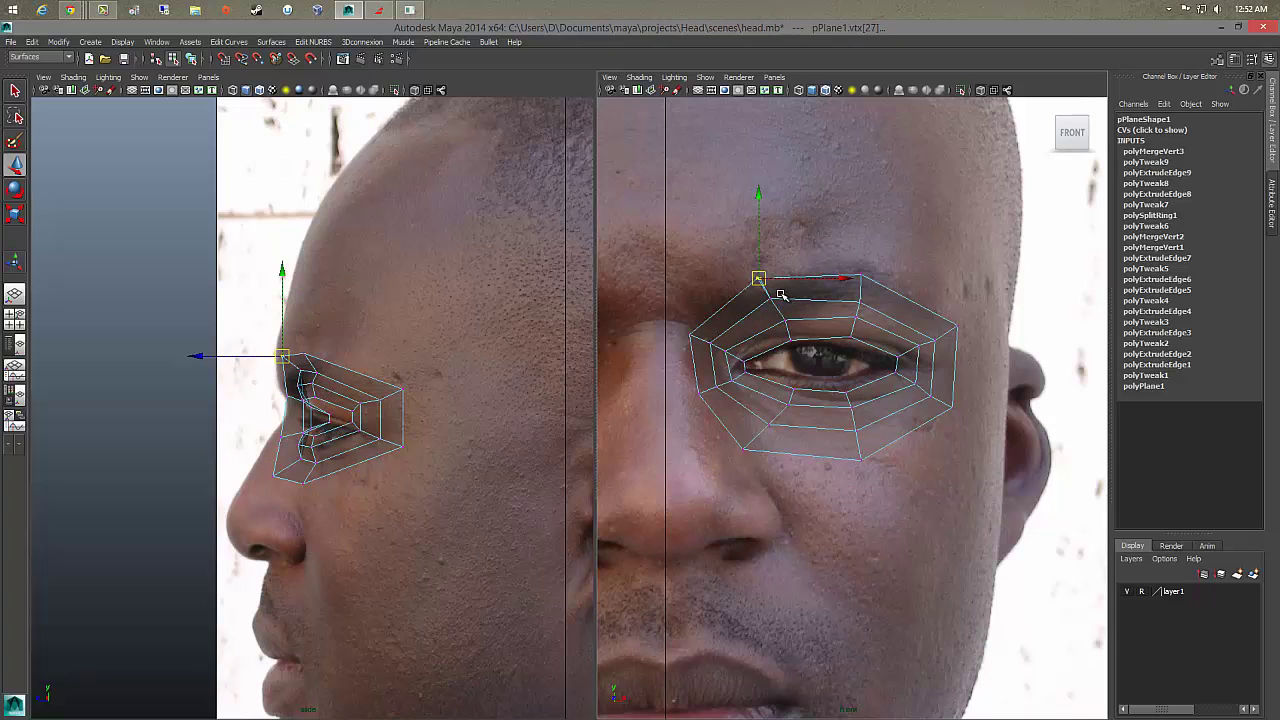
# Step: Merge the upper-left corner and pull it to the brow, then spread the right-side outer vertices outward
pyautogui.press('g')
pyautogui.moveTo(762, 281); pyautogui.dragTo(752, 267)
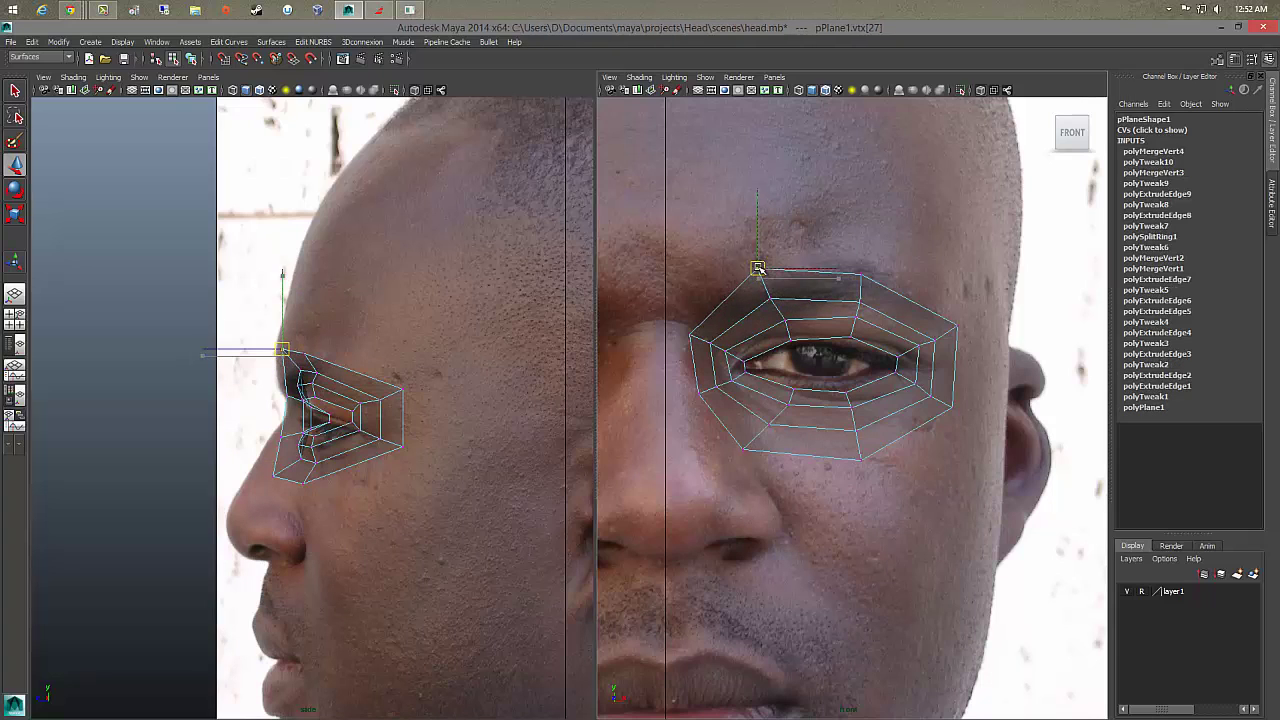
pyautogui.click(860, 275)
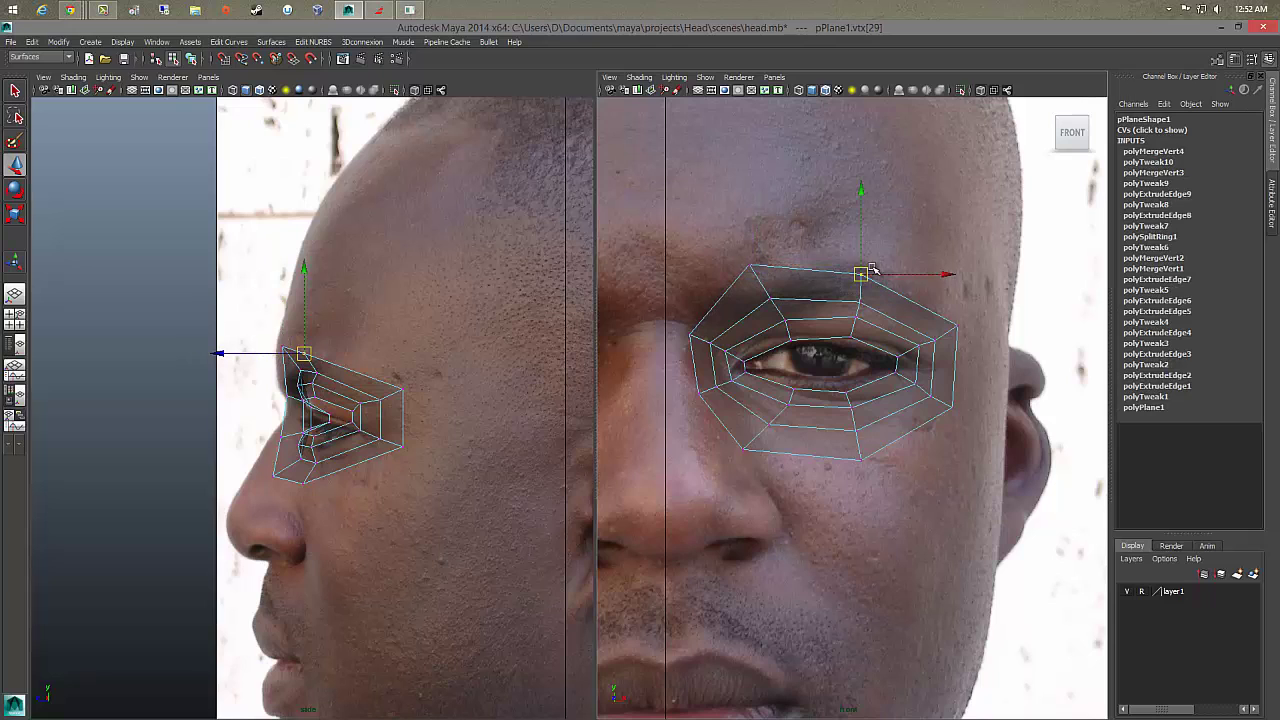
pyautogui.moveTo(860, 275); pyautogui.dragTo(872, 262)
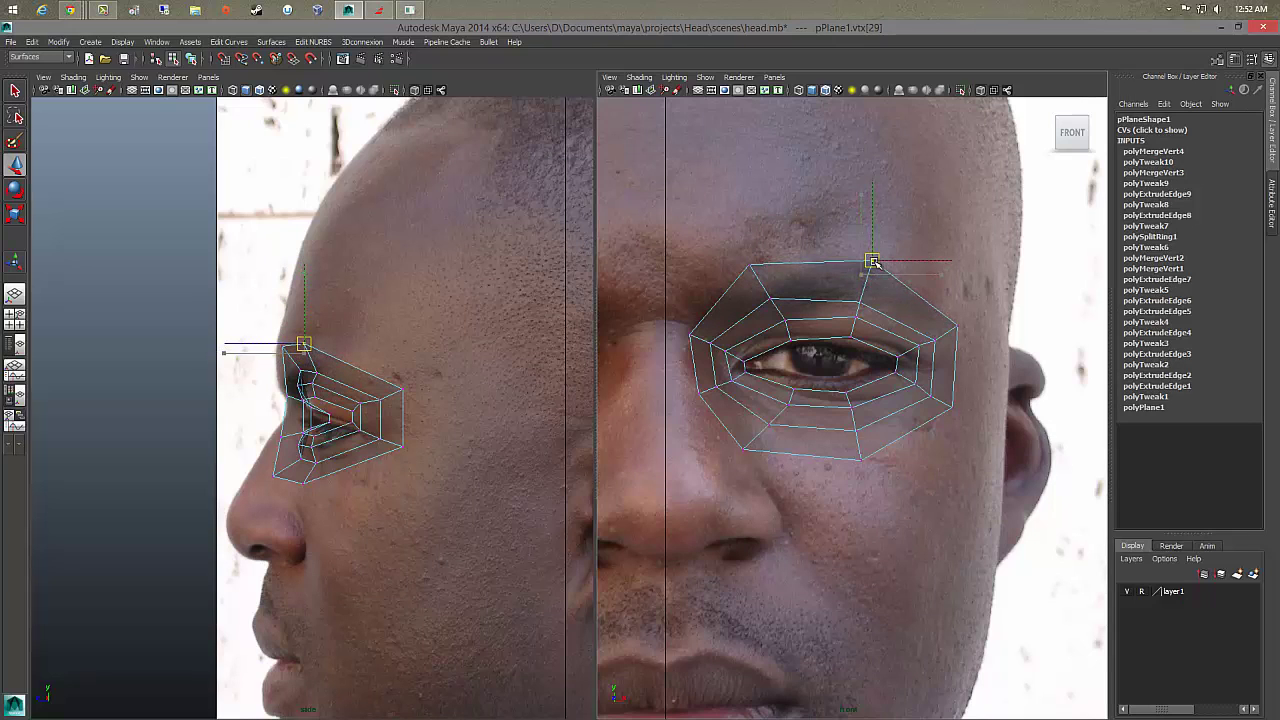
pyautogui.click(958, 326)
pyautogui.moveTo(960, 324); pyautogui.dragTo(969, 331)
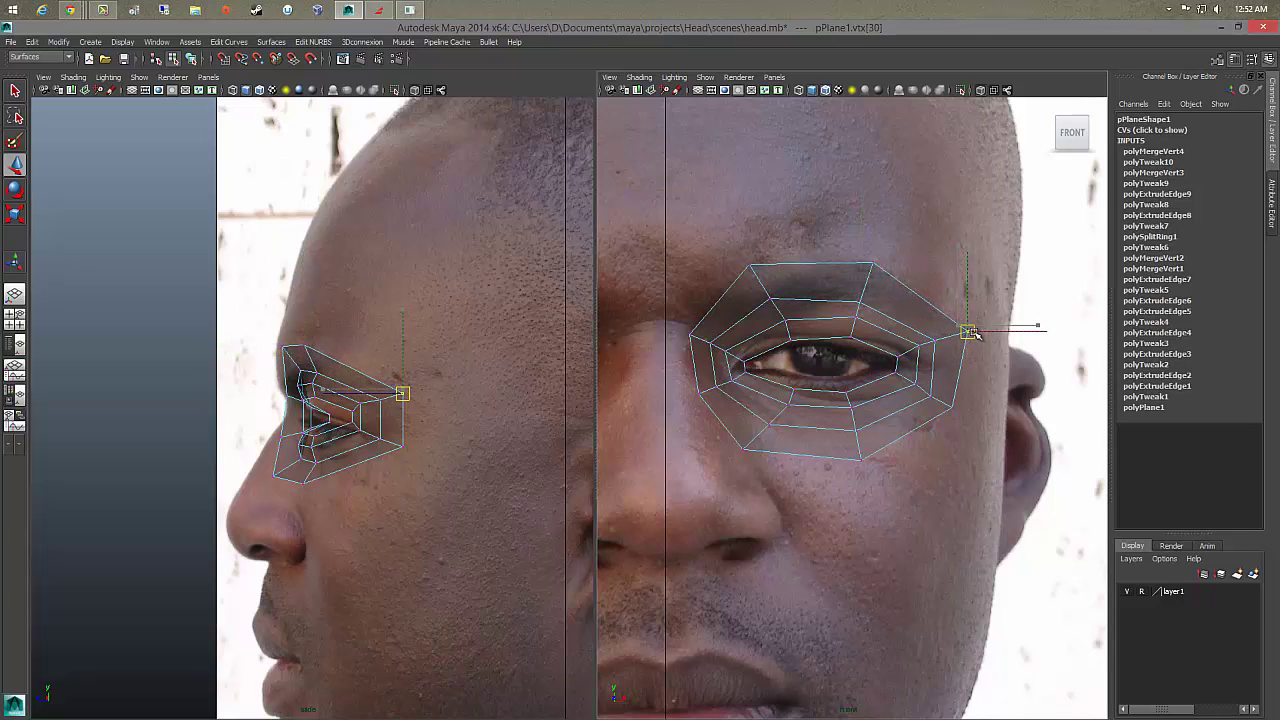
pyautogui.click(949, 405)
pyautogui.moveTo(951, 407); pyautogui.dragTo(966, 411)
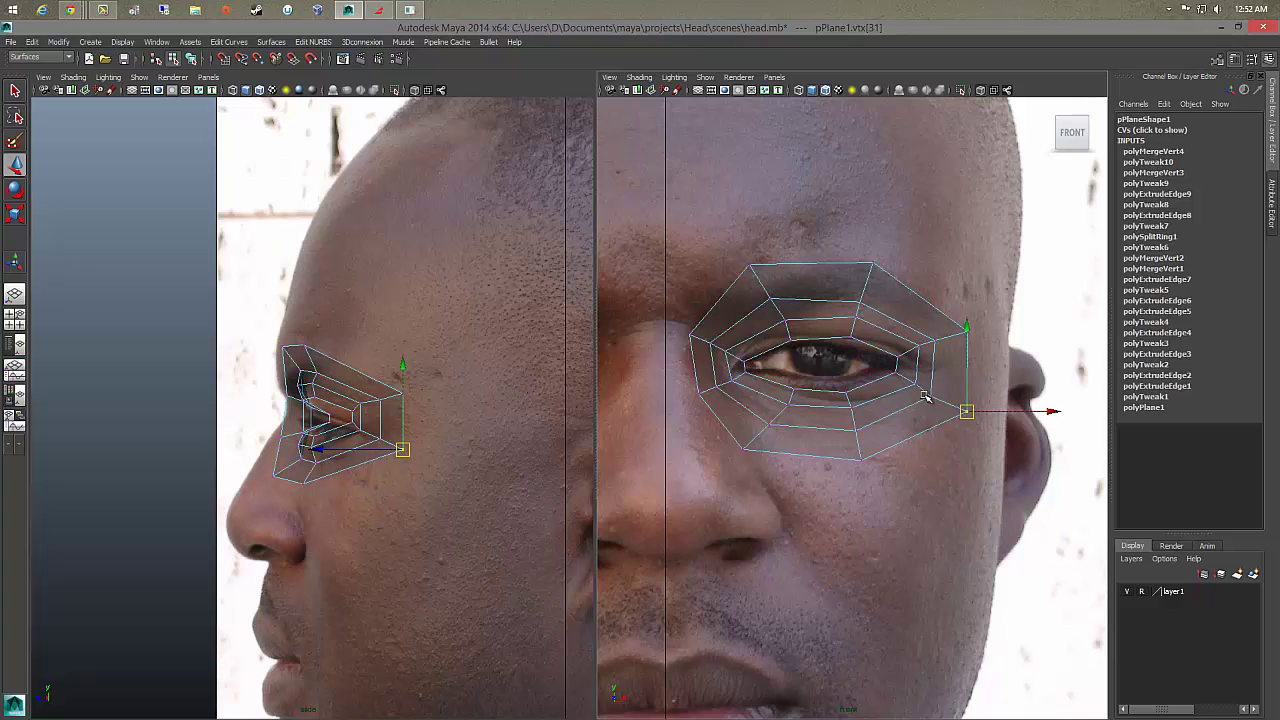
# Step: Nudge the right inner vertex up-right and raise the upper inner vertex slightly
pyautogui.click(936, 343)
pyautogui.moveTo(936, 342); pyautogui.dragTo(944, 338)
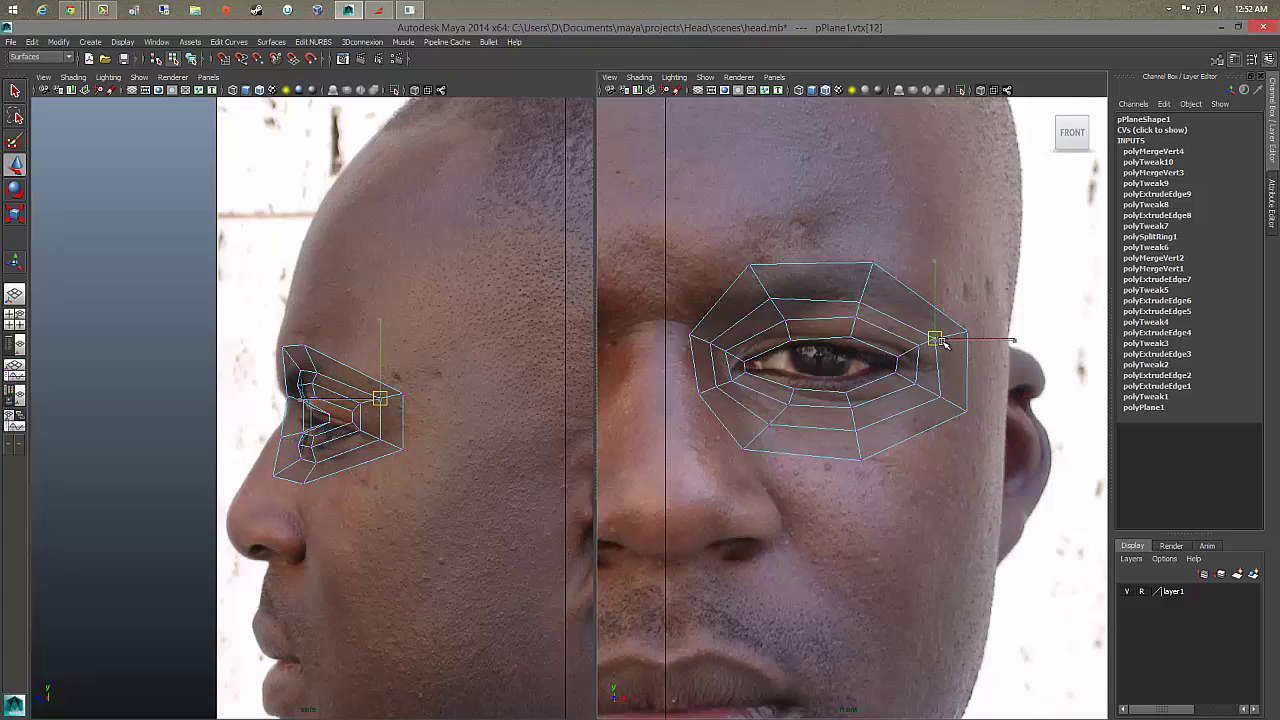
pyautogui.click(866, 300)
pyautogui.moveTo(864, 299); pyautogui.dragTo(861, 292)
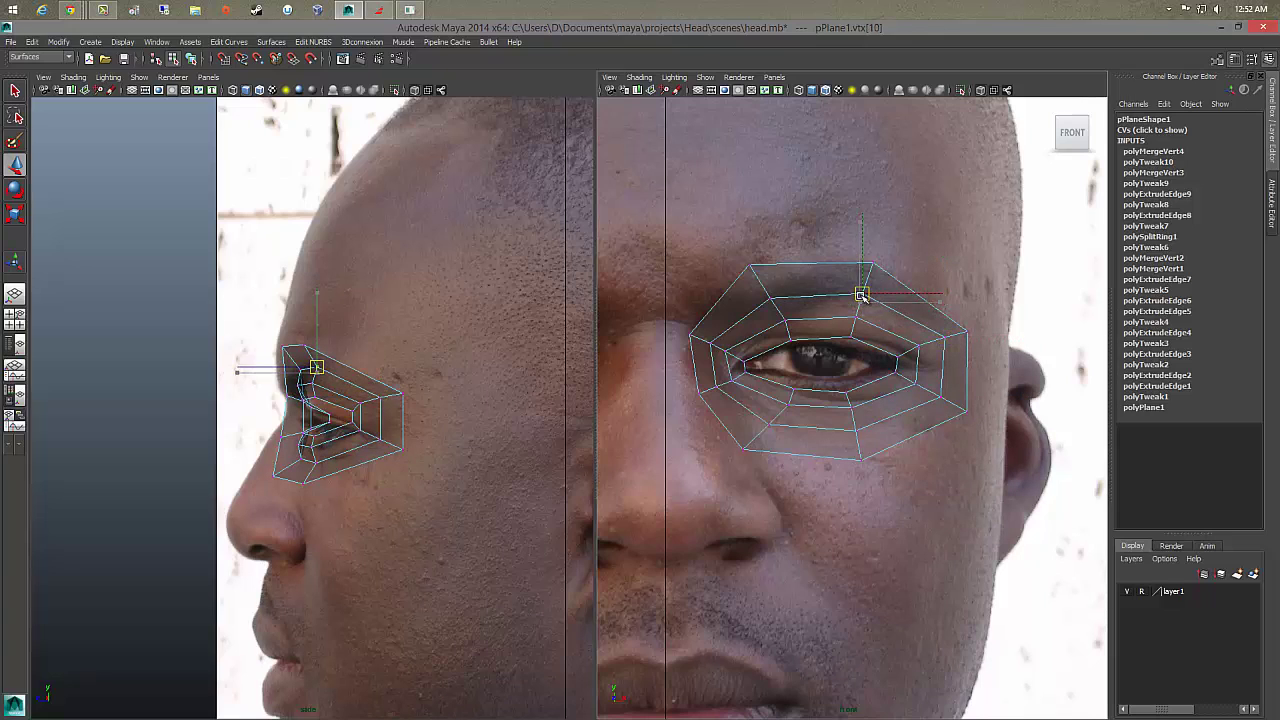
pyautogui.click(767, 298)
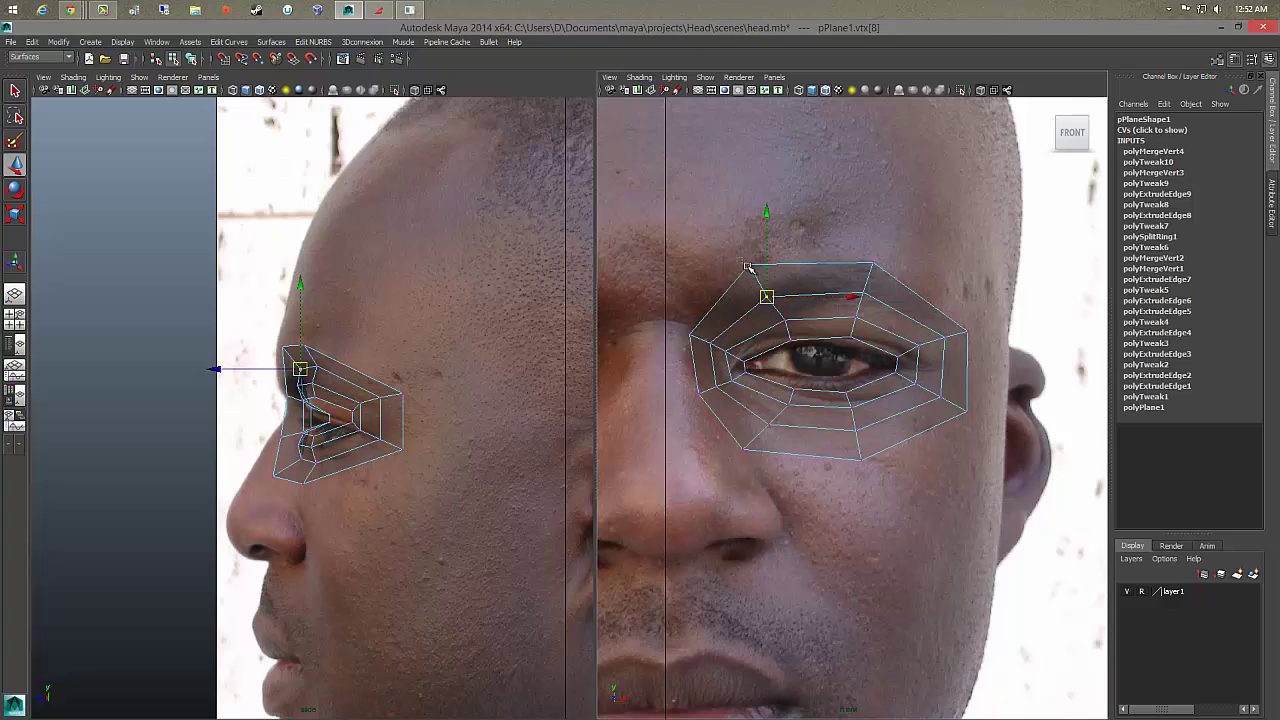
# Step: Reposition the top-left and top-right outer corner vertices, then select the vertices above the eye
pyautogui.click(748, 267)
pyautogui.moveTo(748, 265); pyautogui.dragTo(737, 264)
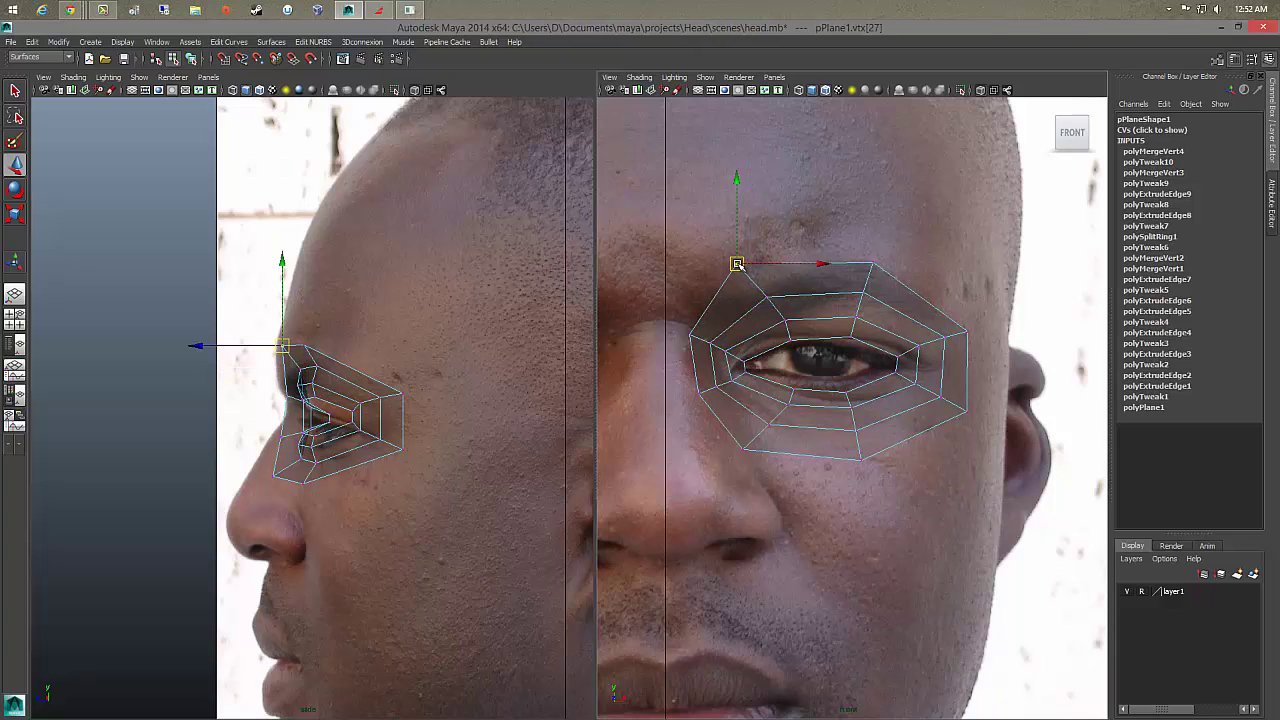
pyautogui.click(872, 262)
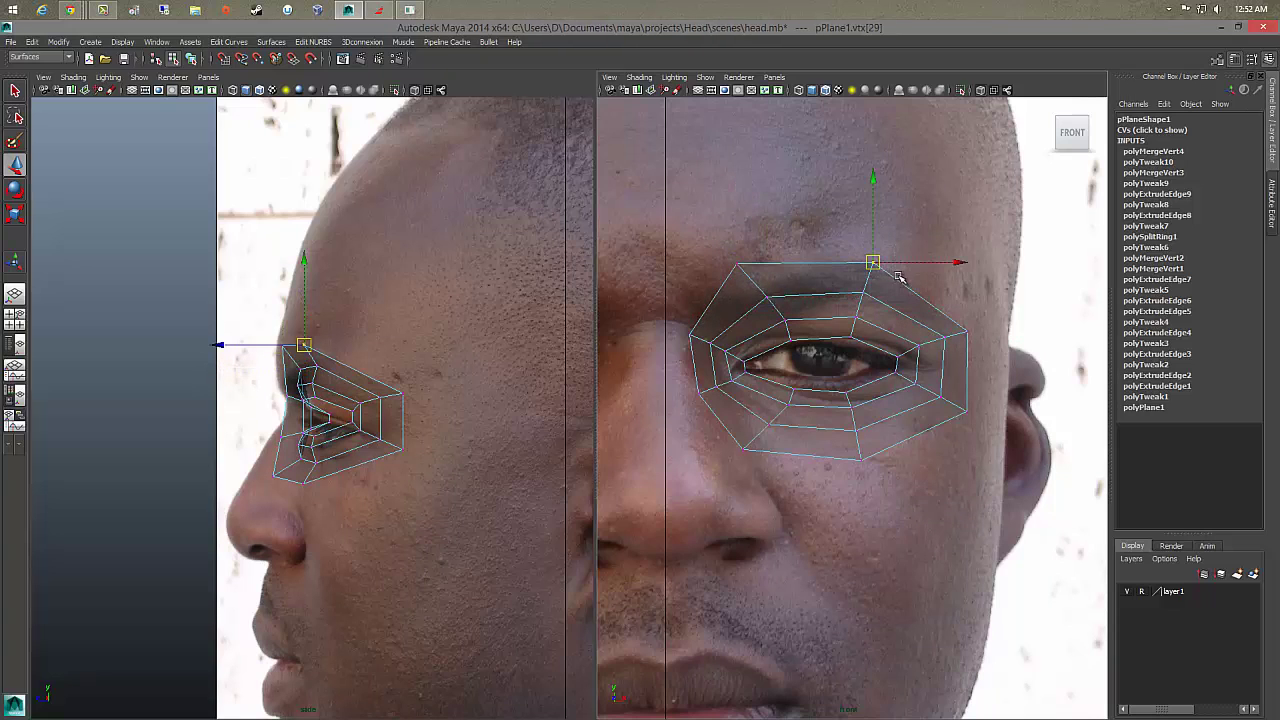
pyautogui.moveTo(872, 262); pyautogui.dragTo(871, 297)
pyautogui.click(863, 291)
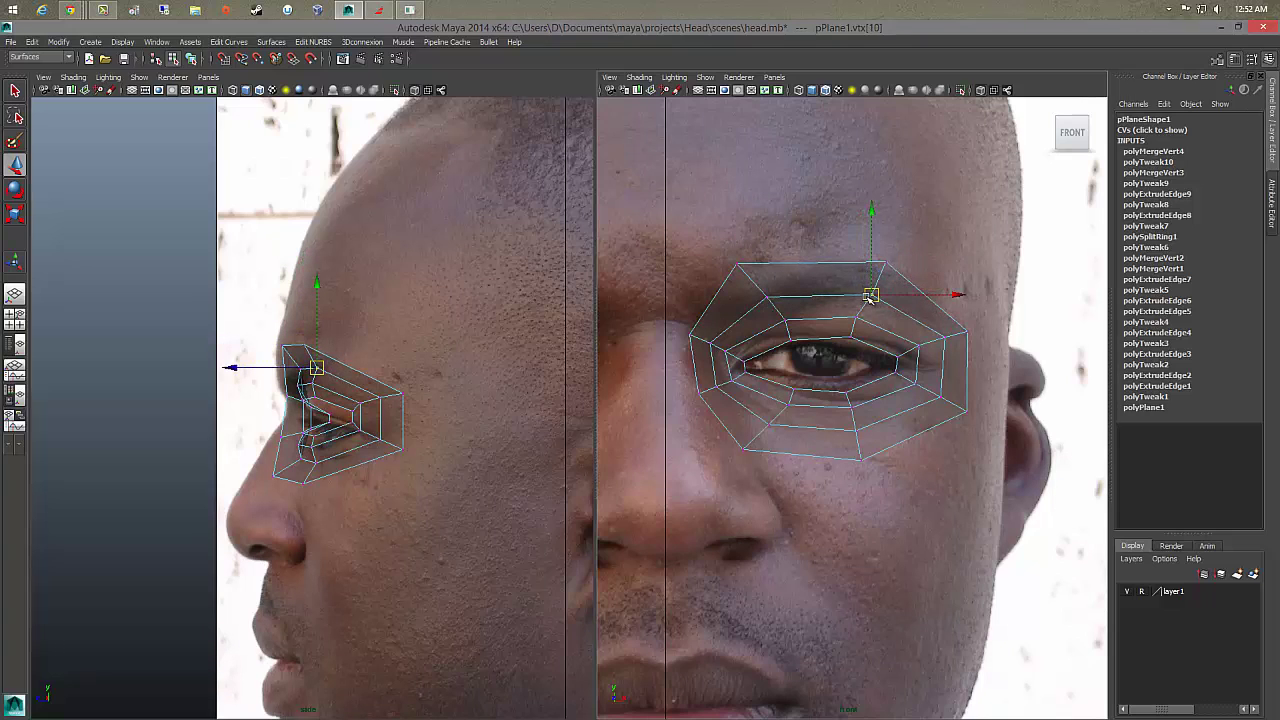
pyautogui.click(862, 318)
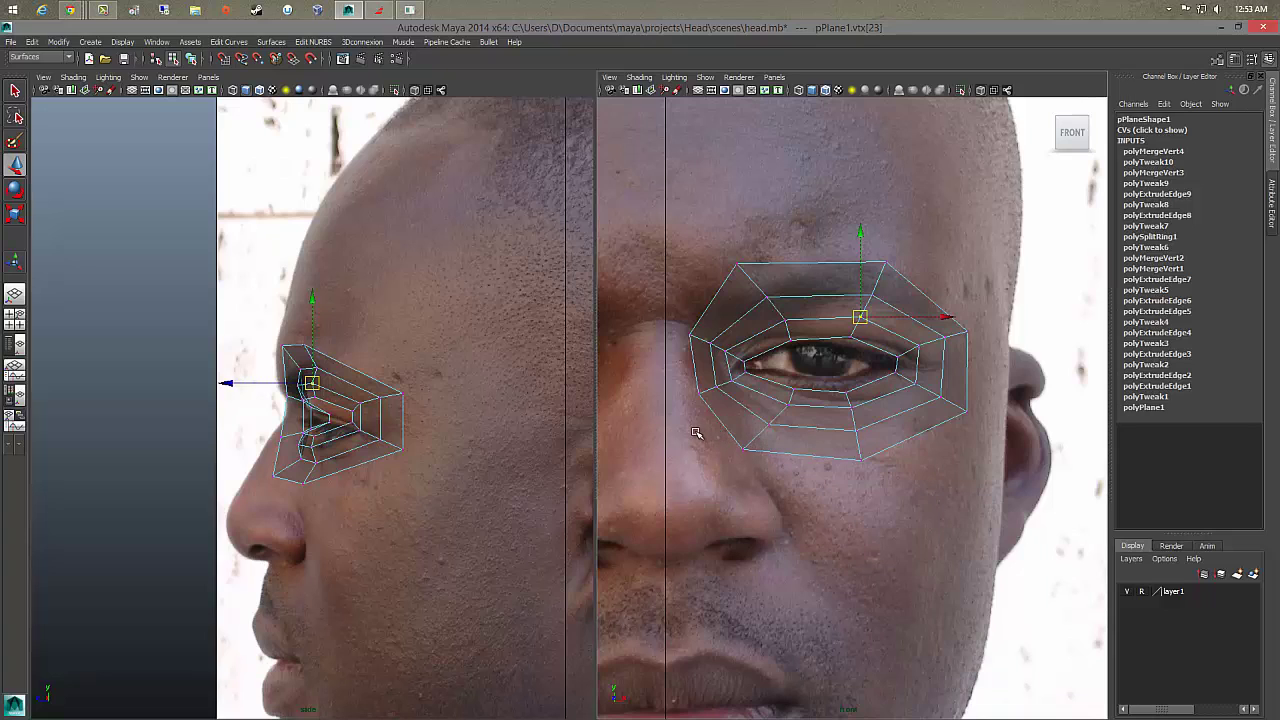
# Step: Extrude the mask's inner edge beside the nose and move the new edge left toward the nose
pyautogui.moveTo(715, 423); pyautogui.dragTo(715, 371, button='right')
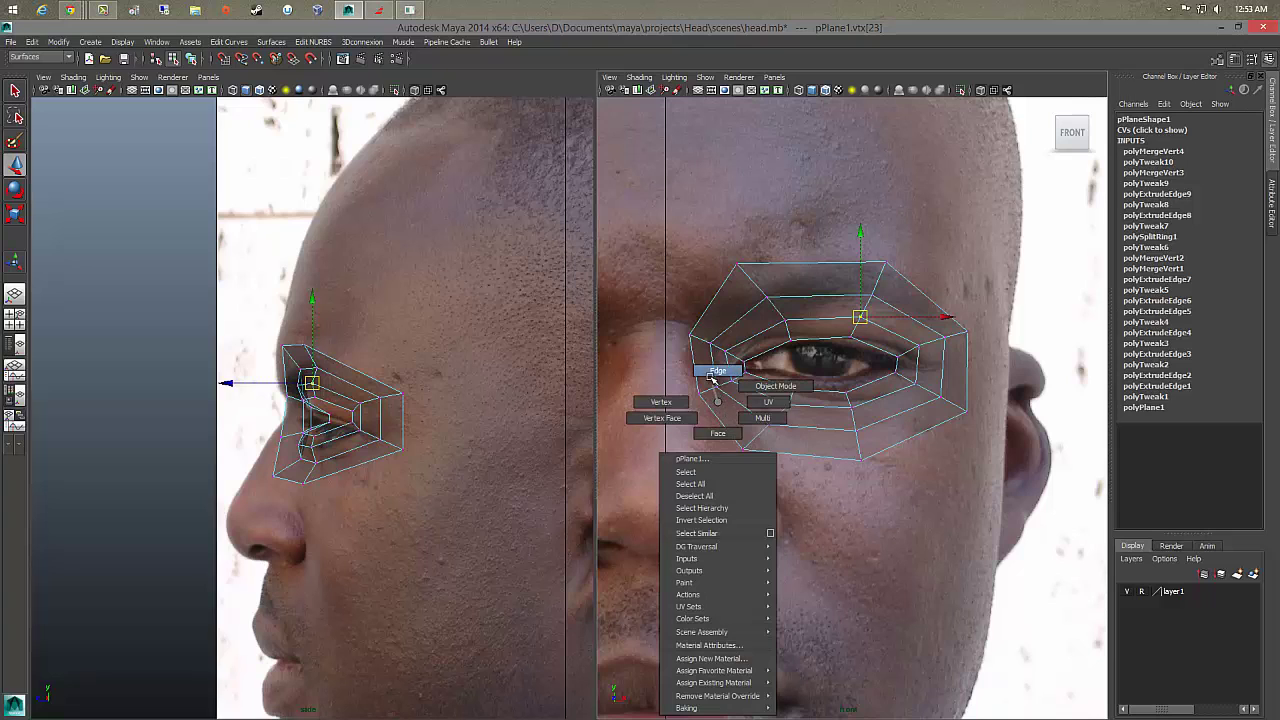
pyautogui.click(704, 316)
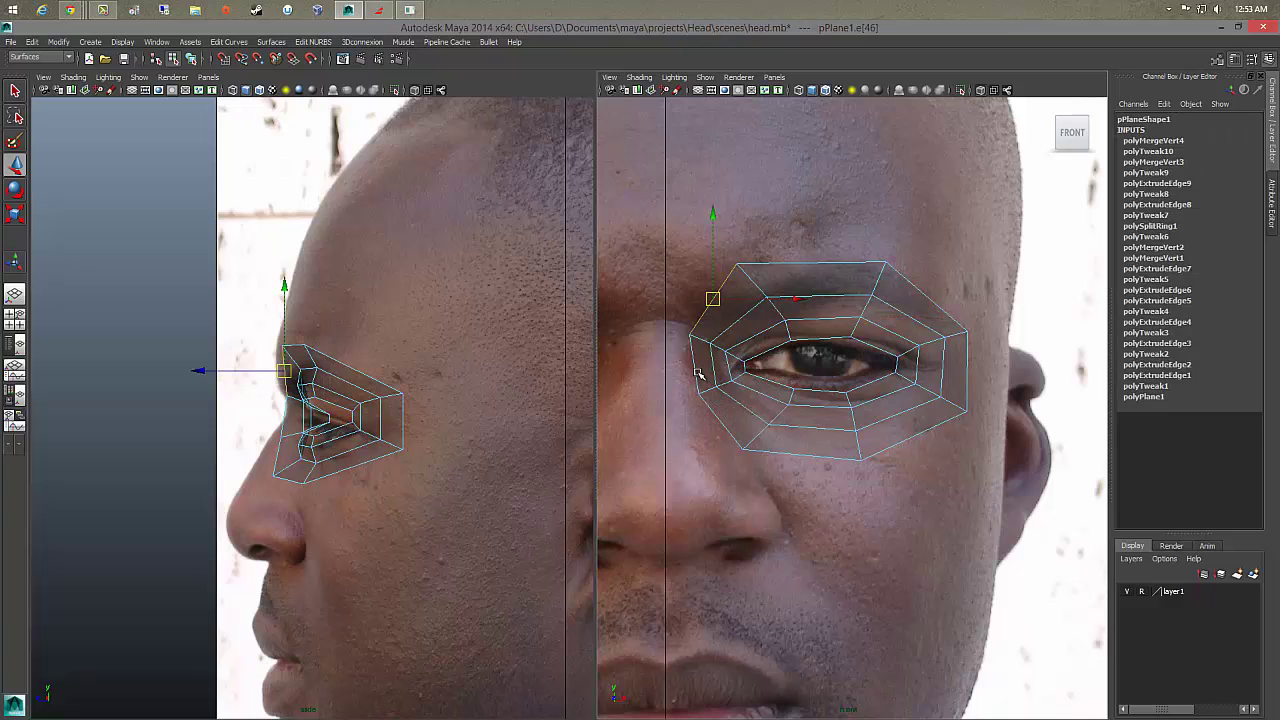
pyautogui.click(708, 358)
pyautogui.keyDown('shift'); pyautogui.rightClick(710, 410); pyautogui.keyUp('shift')
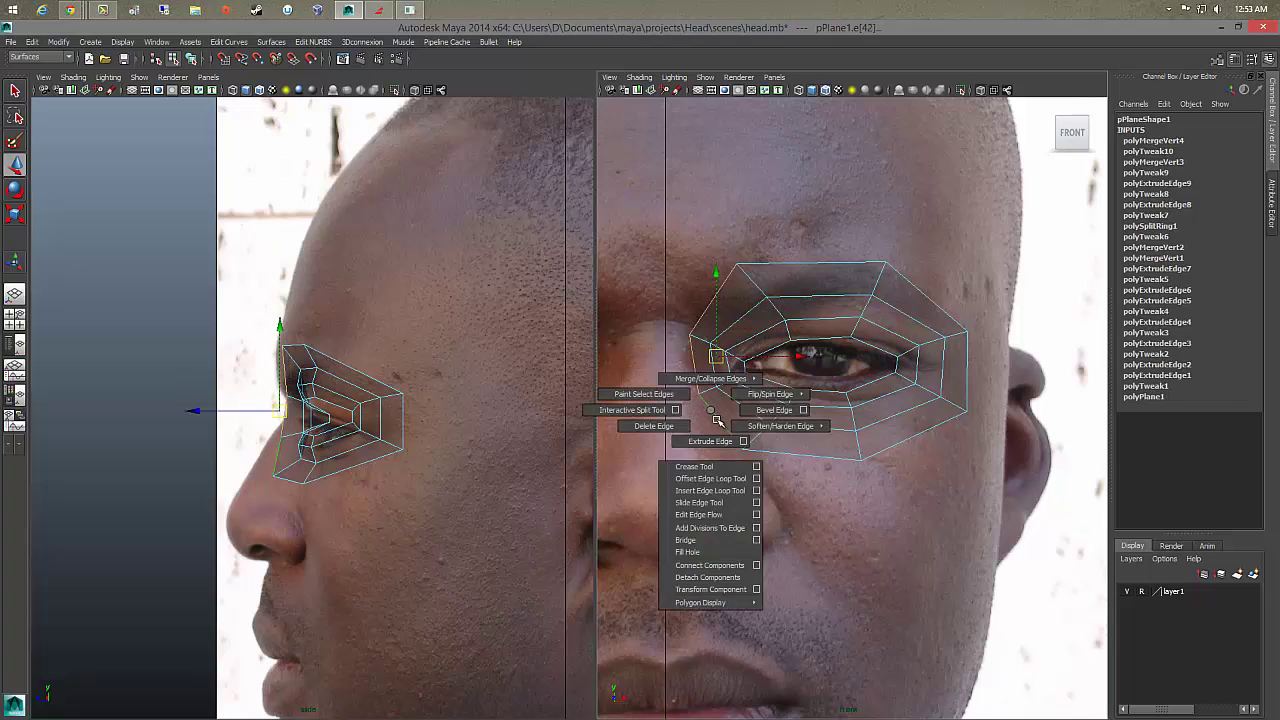
pyautogui.click(712, 441)
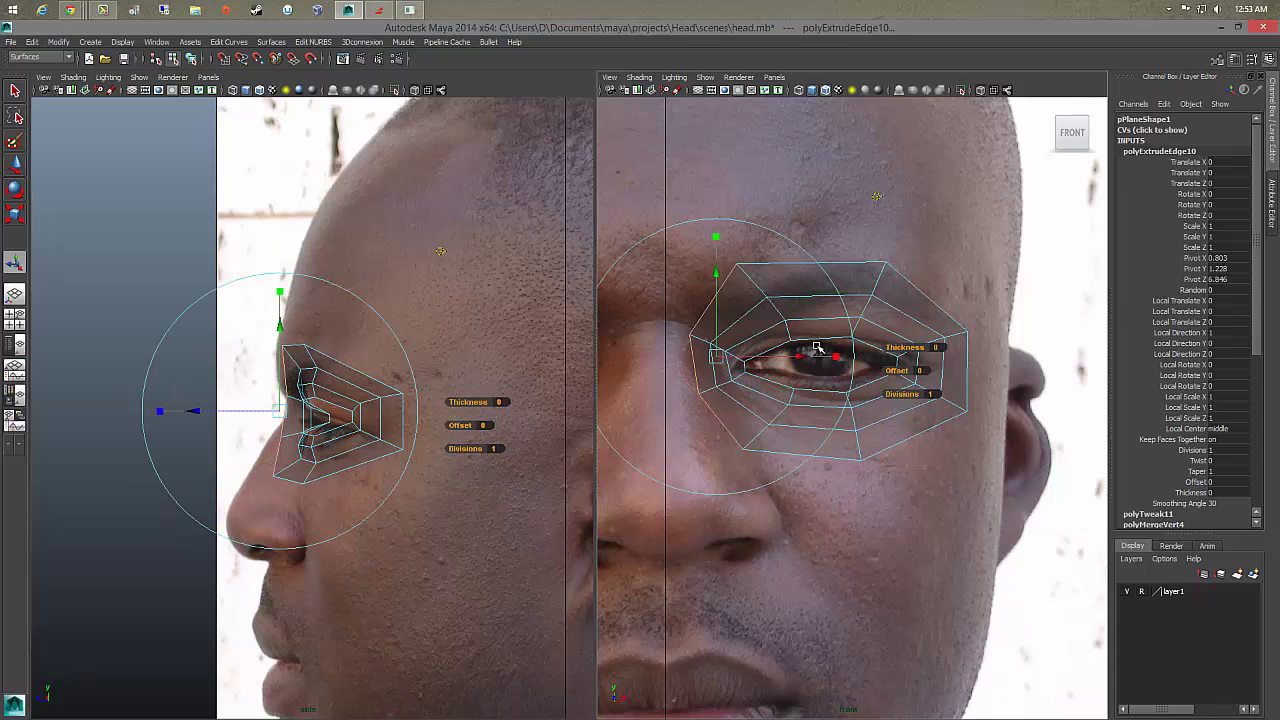
pyautogui.moveTo(800, 357); pyautogui.dragTo(771, 362)
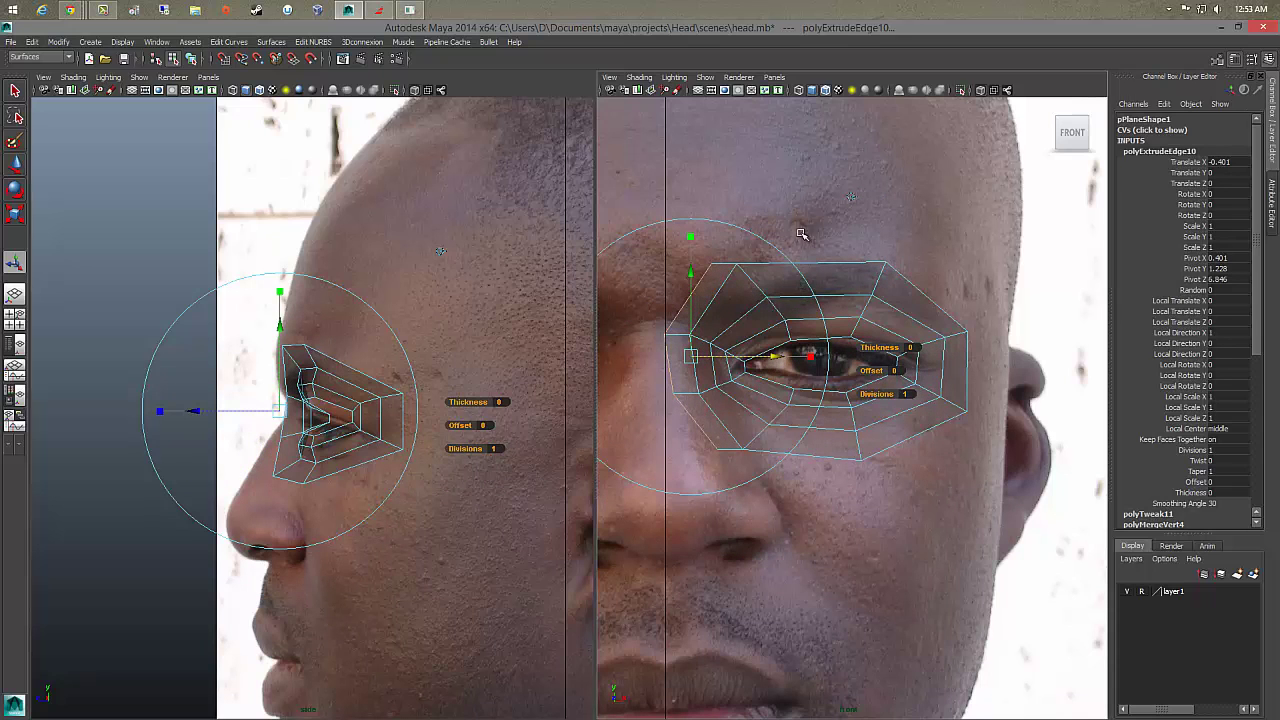
# Step: Try rotating the extruded edge, undo both rotations, and pick the new top corner vertex
pyautogui.moveTo(748, 275); pyautogui.dragTo(694, 269, button='right')
pyautogui.moveTo(694, 269); pyautogui.dragTo(703, 273)
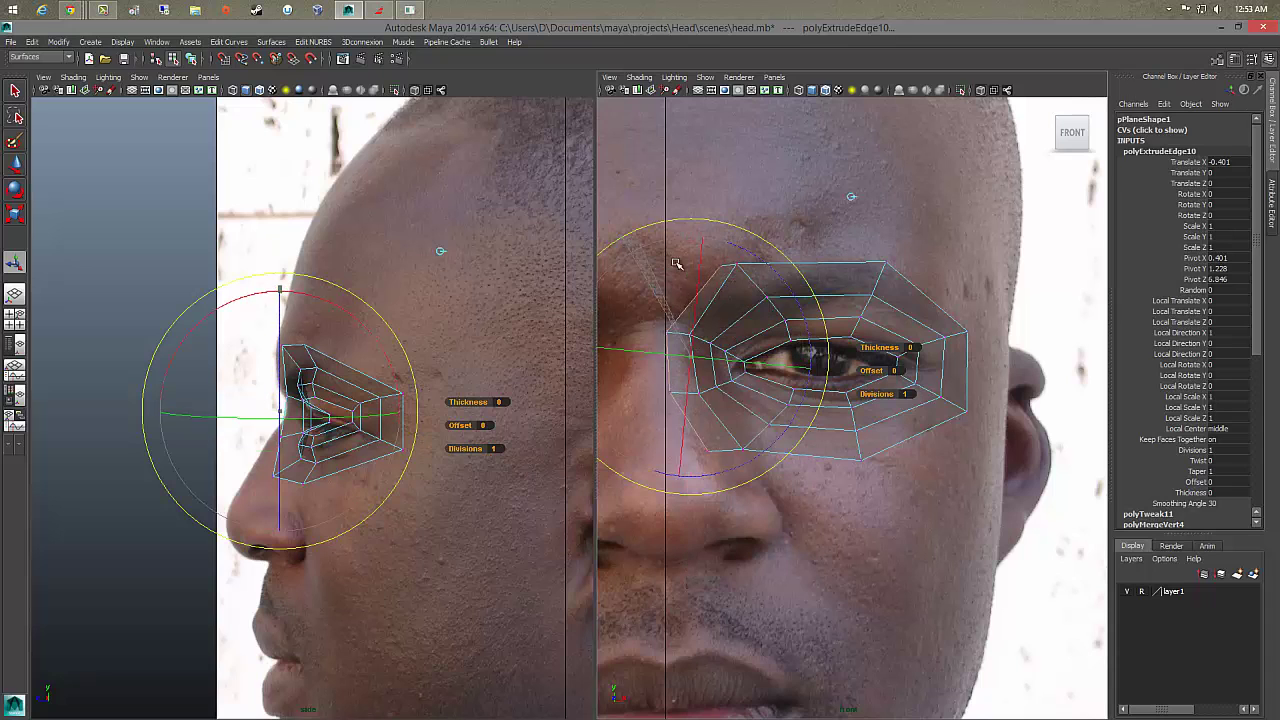
pyautogui.hotkey('ctrl', 'z')
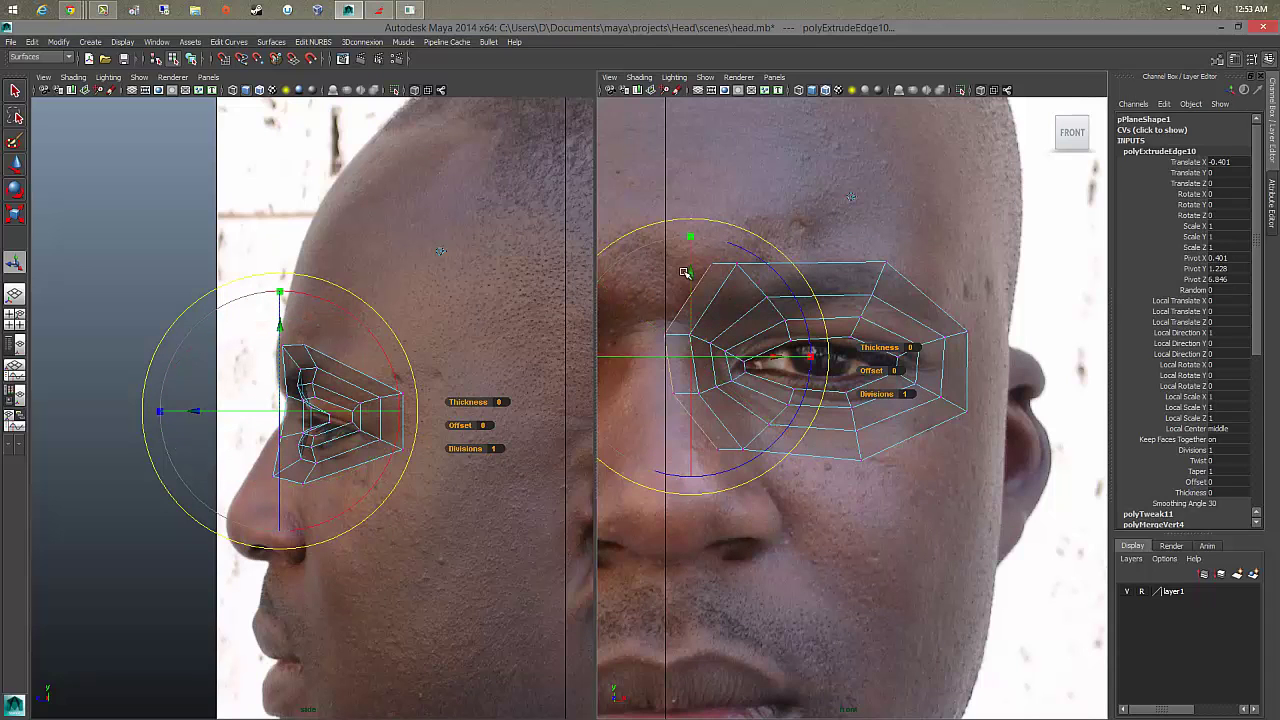
pyautogui.moveTo(666, 246); pyautogui.dragTo(698, 259)
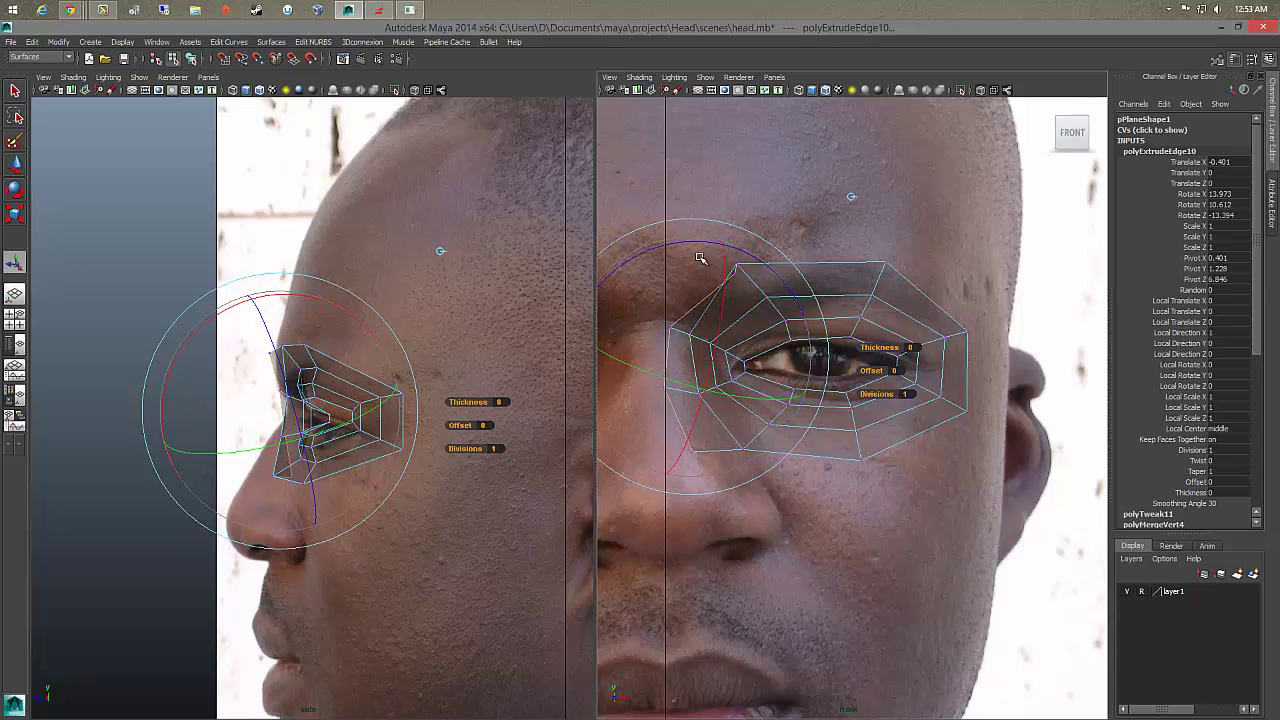
pyautogui.hotkey('ctrl', 'z')
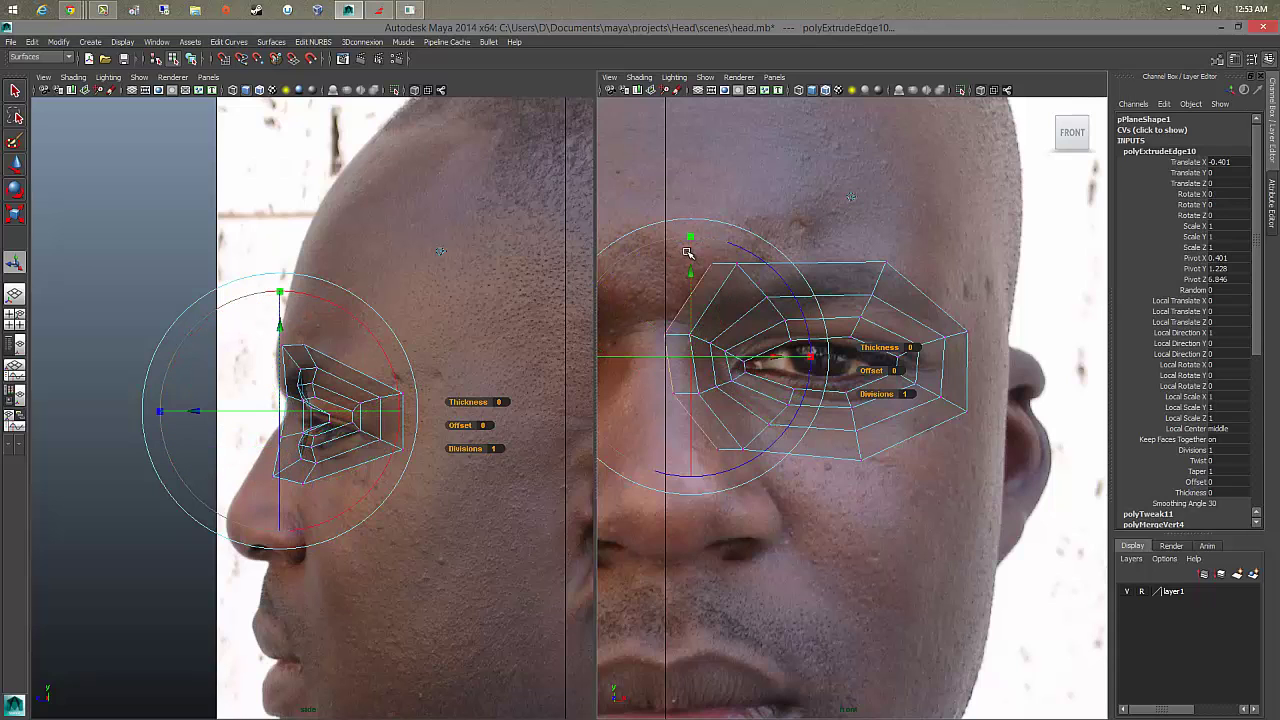
pyautogui.press('w')
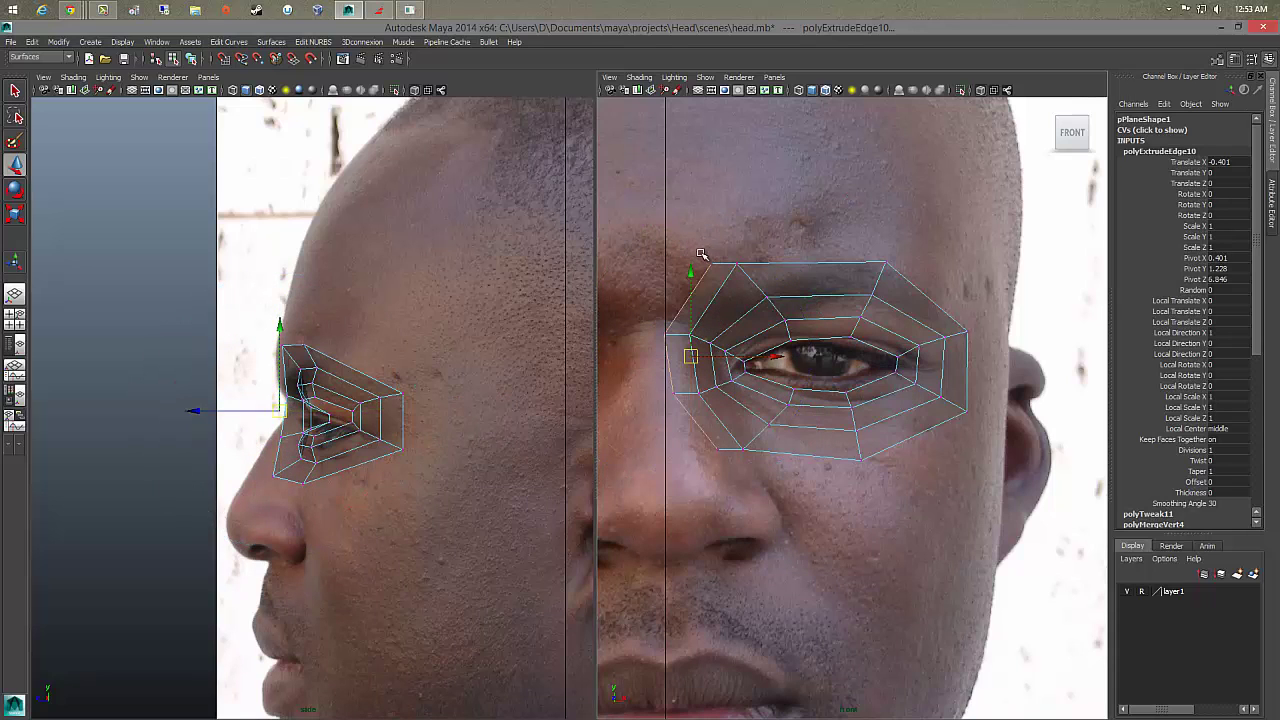
pyautogui.click(709, 264)
# Step: Move the new strip's vertices onto the nose bridge in front view and fit the lower one to the profile
pyautogui.moveTo(709, 264); pyautogui.dragTo(670, 265)
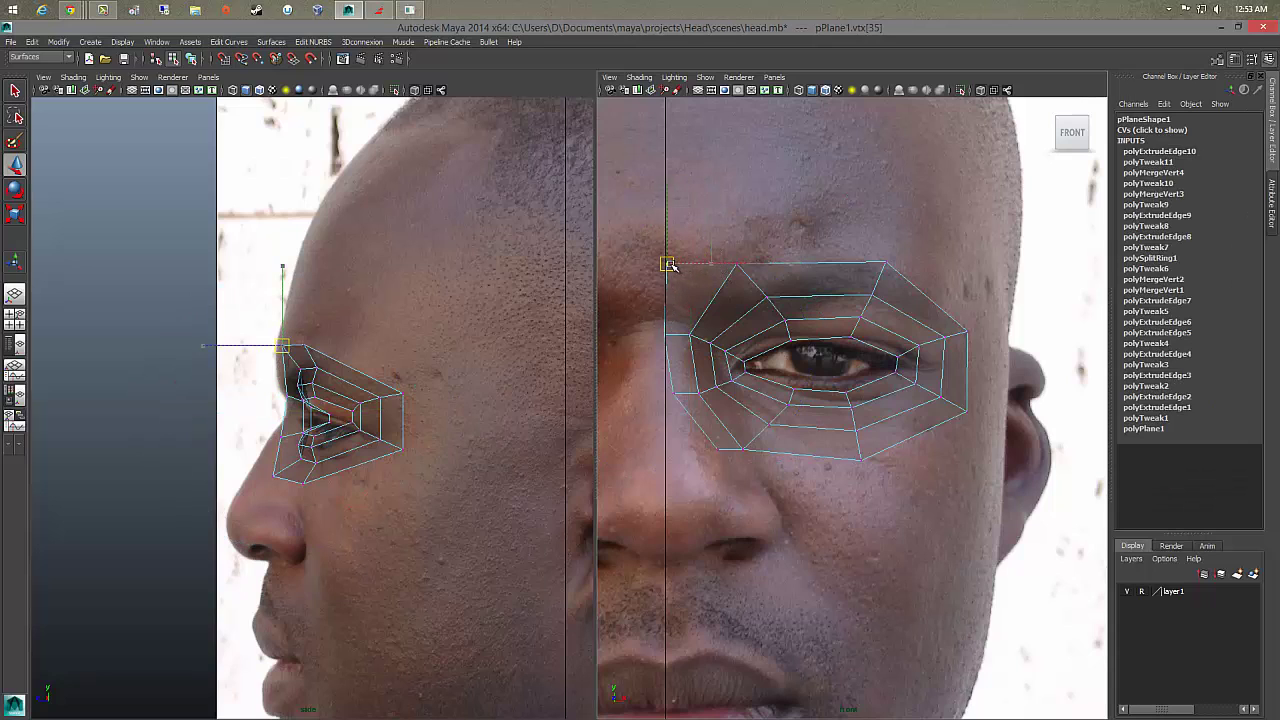
pyautogui.click(664, 333)
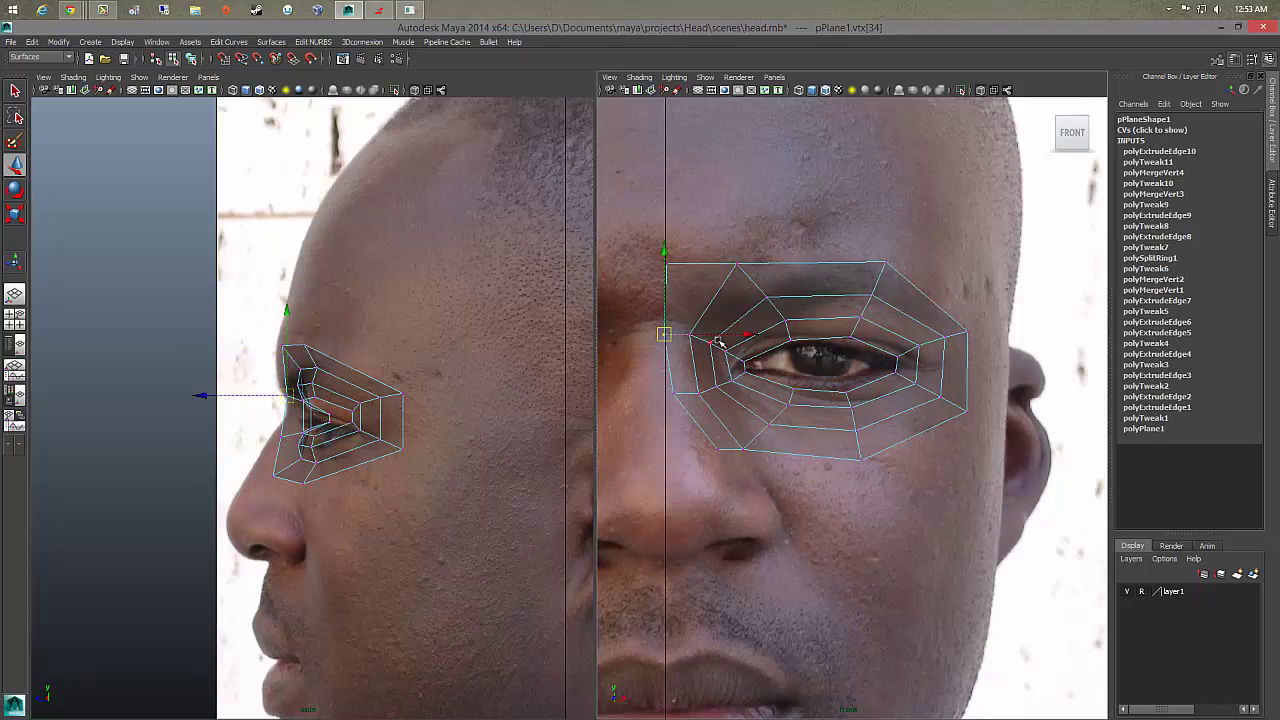
pyautogui.moveTo(745, 334); pyautogui.dragTo(748, 335)
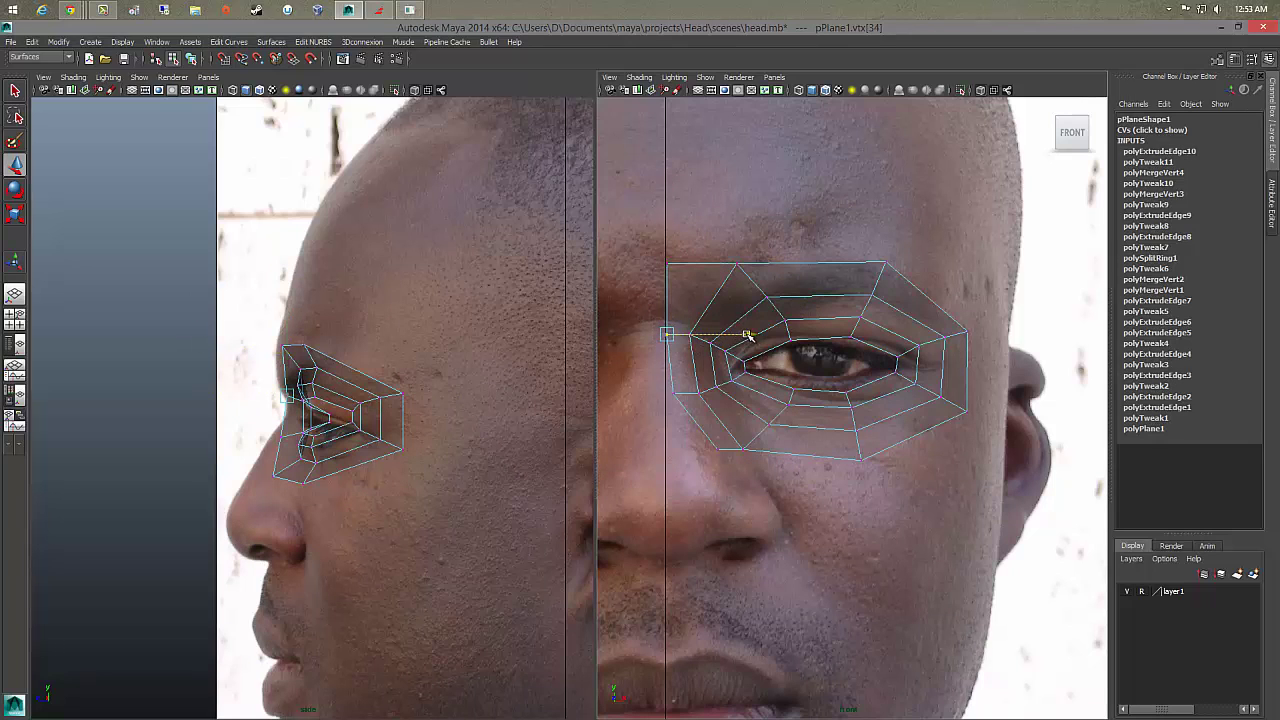
pyautogui.click(680, 395)
pyautogui.moveTo(760, 396); pyautogui.dragTo(748, 397)
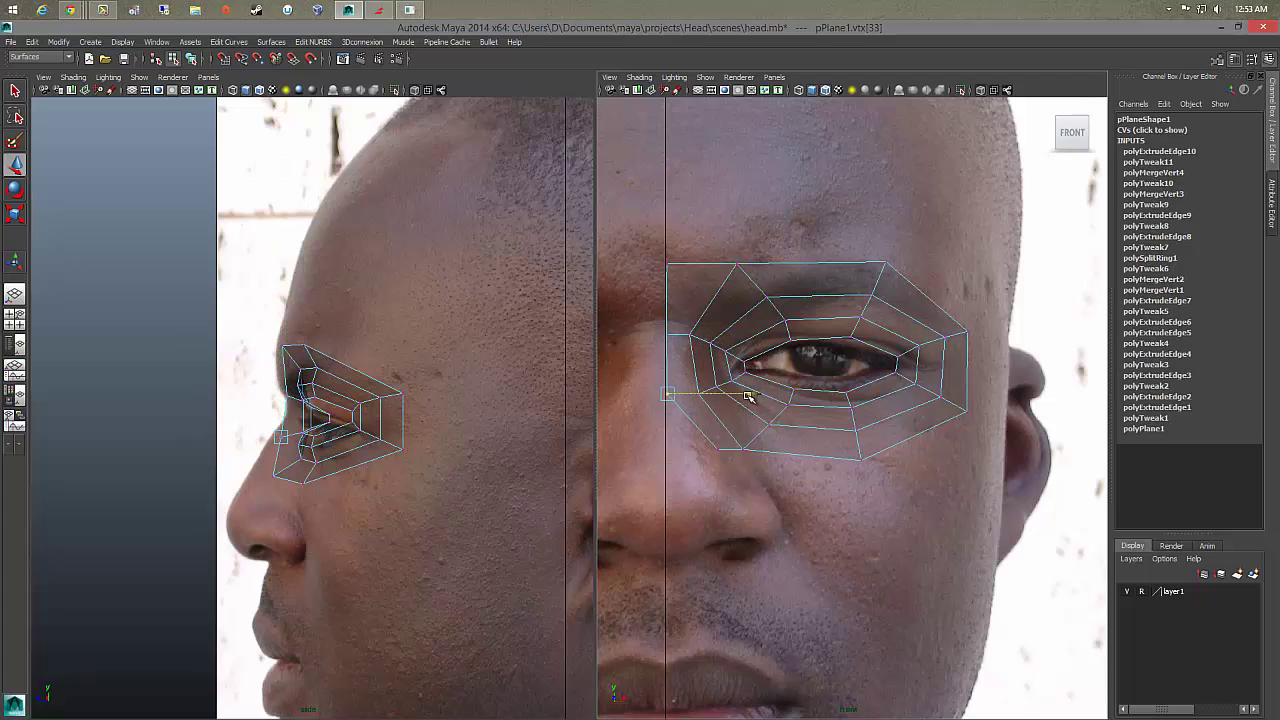
pyautogui.click(712, 449)
pyautogui.moveTo(797, 450); pyautogui.dragTo(753, 449)
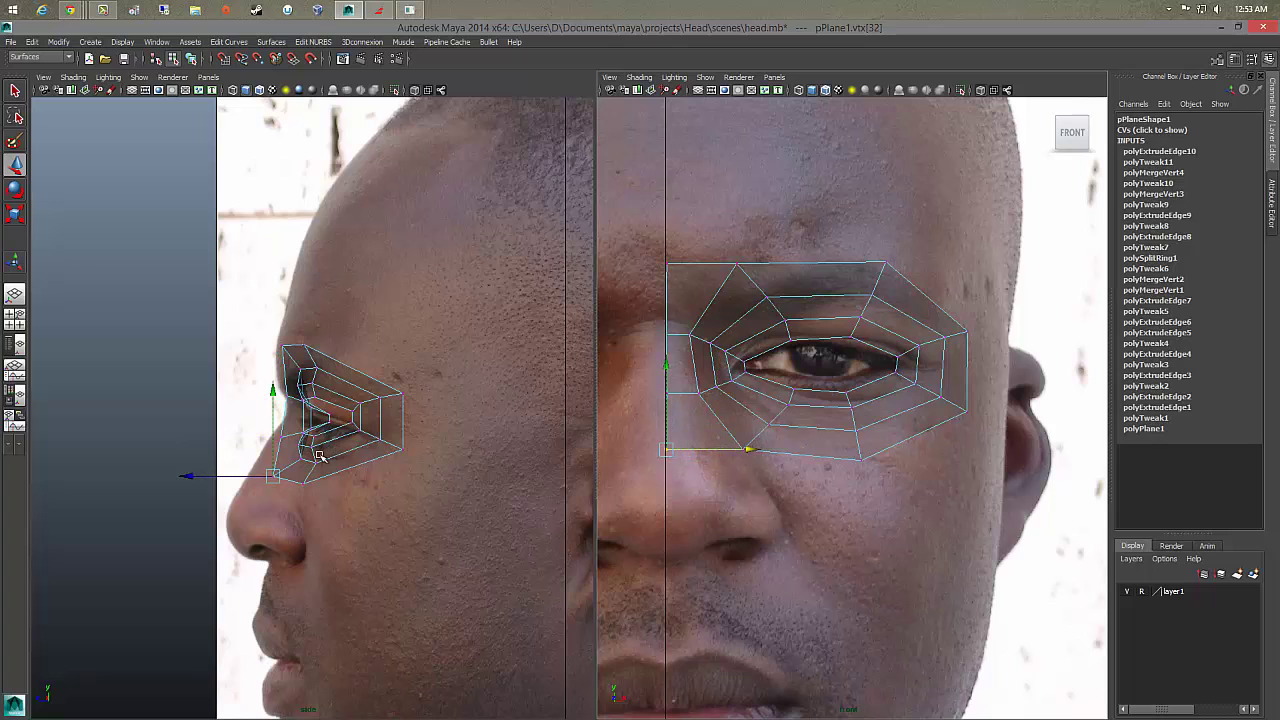
pyautogui.moveTo(281, 478); pyautogui.dragTo(264, 466)
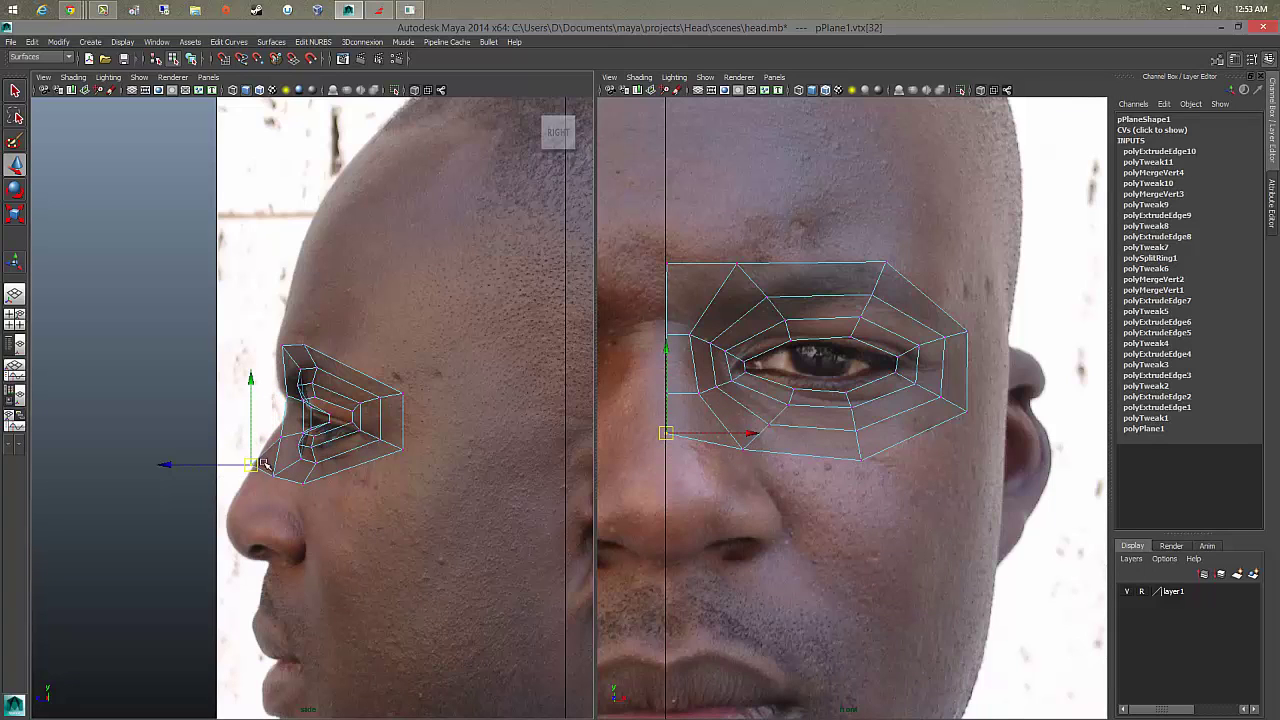
# Step: In a zoomed side view, pull the top corner and the vertex below it onto the nose bridge profile
pyautogui.click(666, 393)
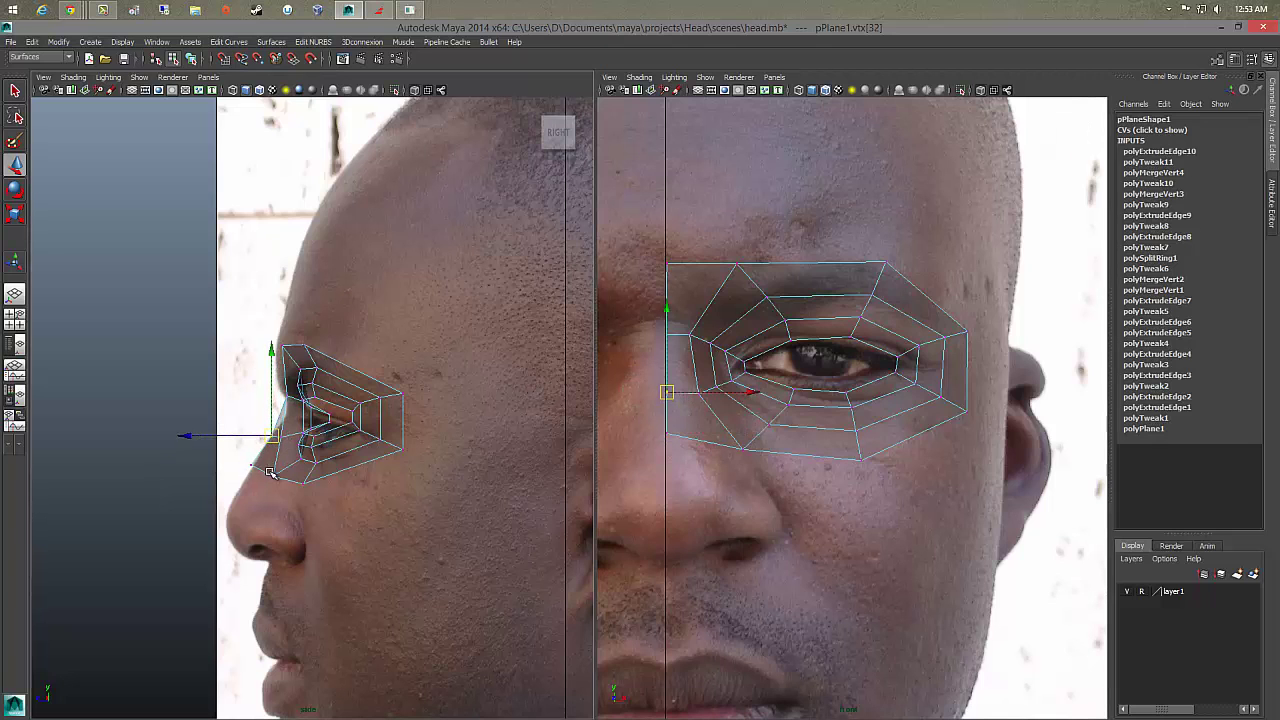
pyautogui.click(252, 466)
pyautogui.moveTo(254, 467)
pyautogui.keyDown('alt'); pyautogui.mouseDown(button='right')
pyautogui.moveTo(311, 467)
pyautogui.moveTo(563, 398)
pyautogui.mouseUp(button='right'); pyautogui.keyUp('alt')
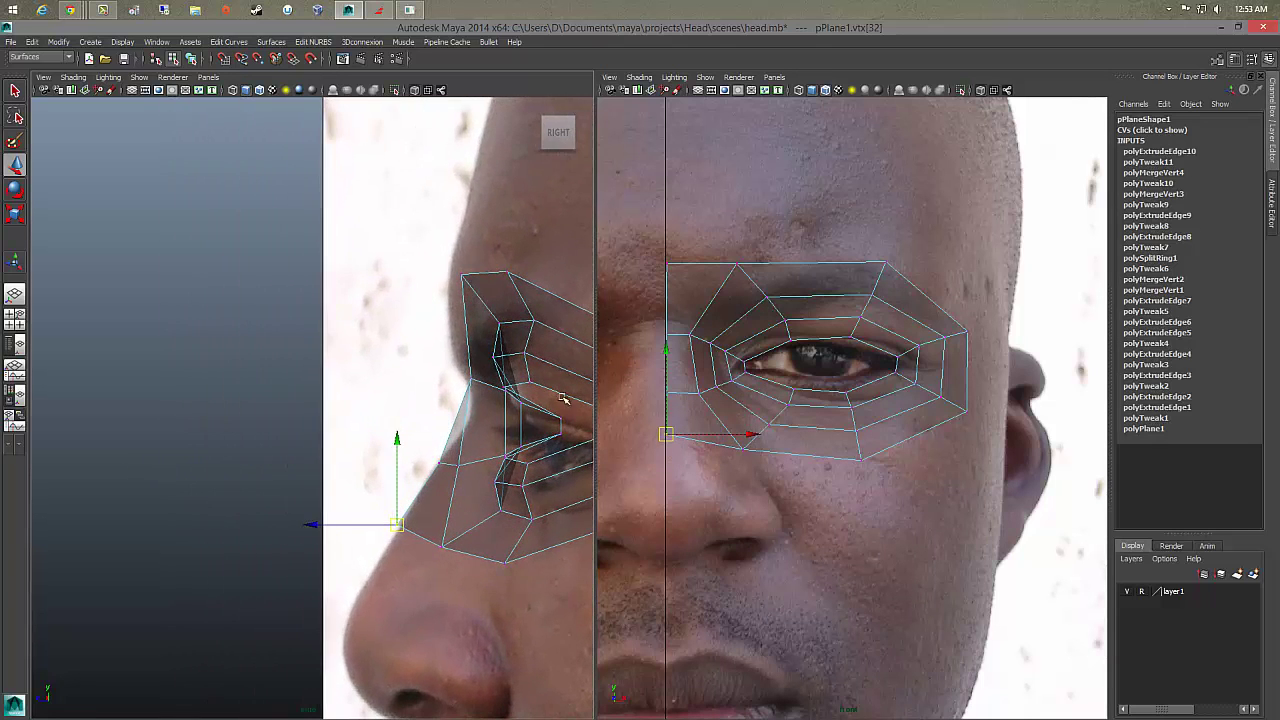
pyautogui.click(655, 256)
pyautogui.moveTo(462, 277); pyautogui.dragTo(442, 293)
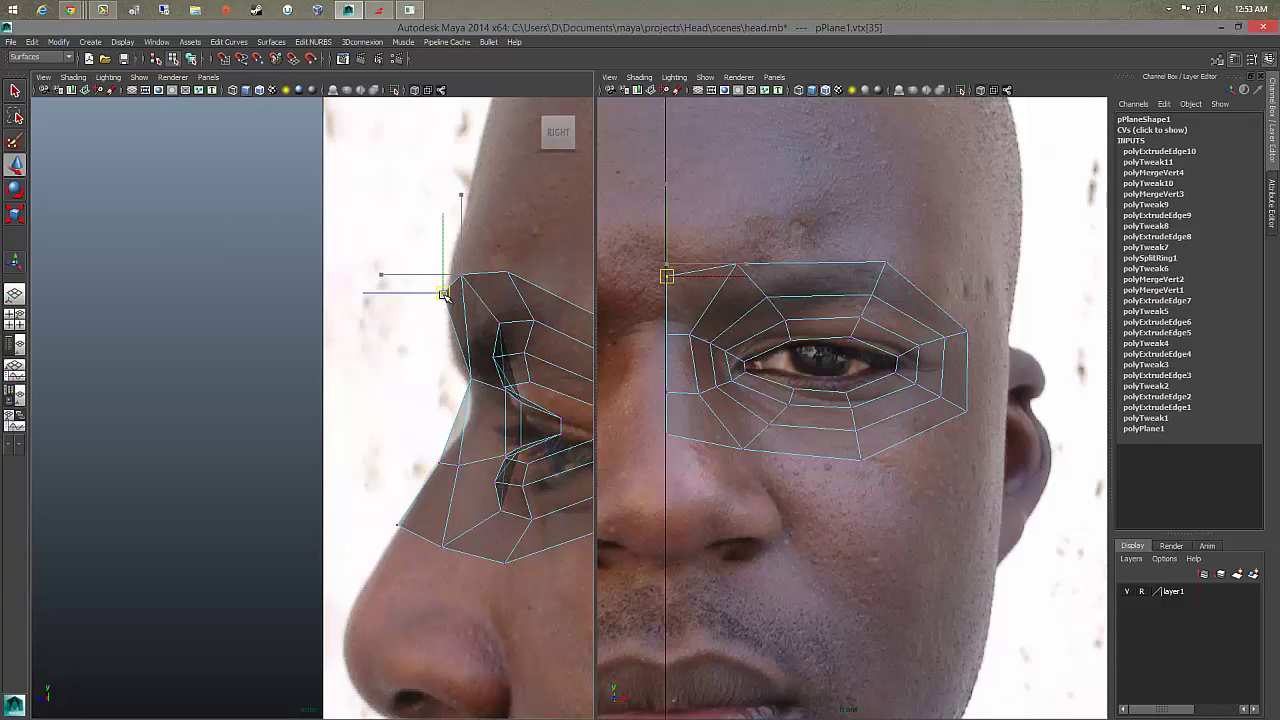
pyautogui.click(662, 334)
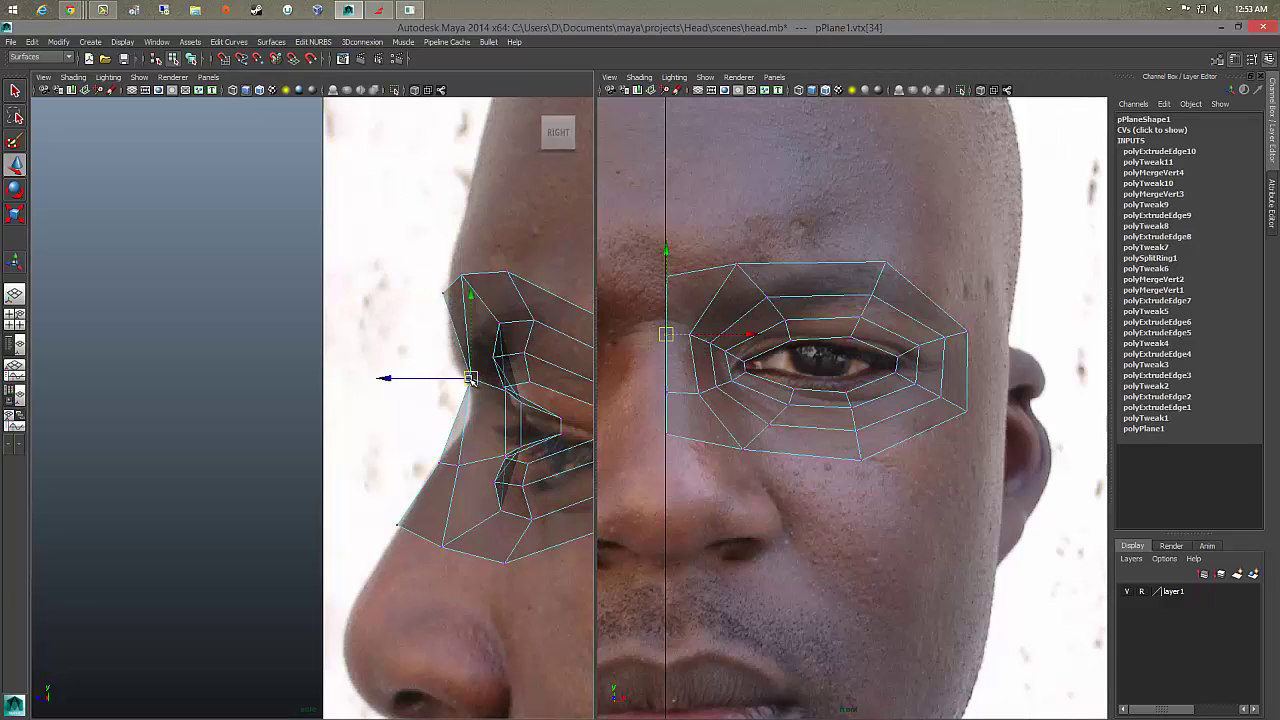
pyautogui.moveTo(477, 380)
pyautogui.mouseDown()
pyautogui.moveTo(464, 383)
pyautogui.moveTo(470, 402)
pyautogui.mouseUp()
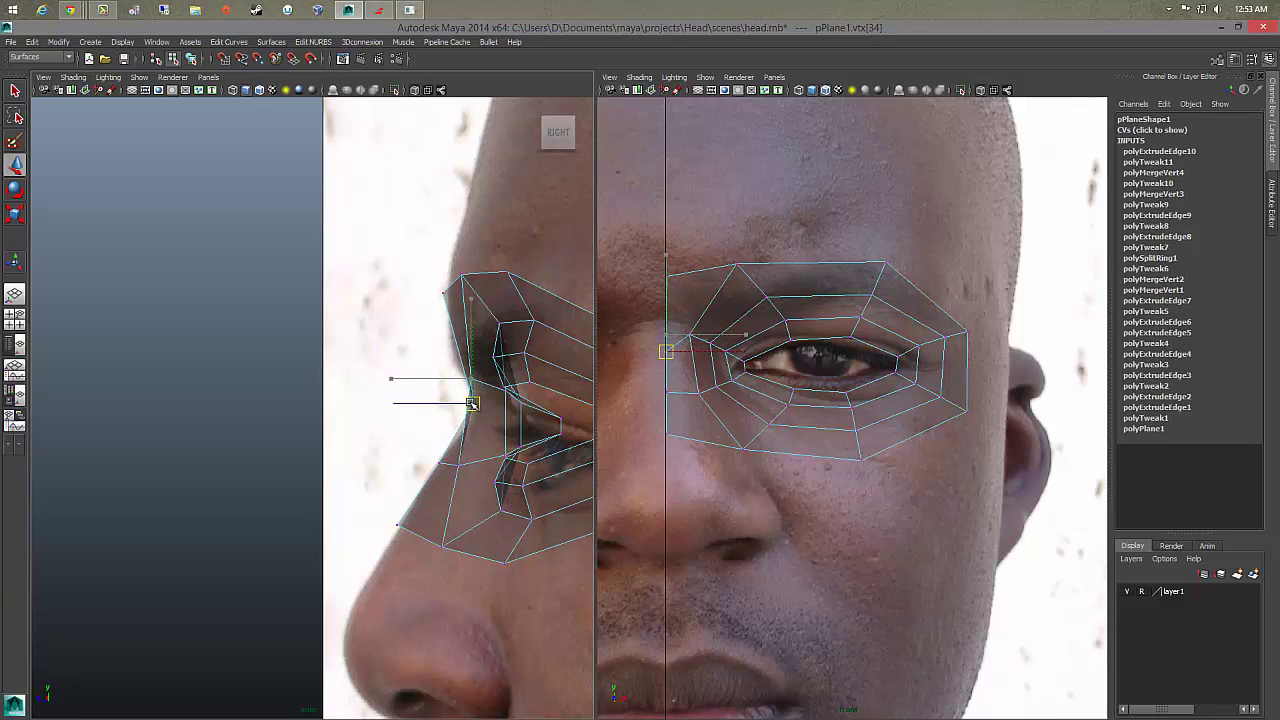
# Step: Lower the inner ring vertex, pull the nose-side vertices down along the nose, and drop an under-eye vertex to the cheek
pyautogui.click(690, 332)
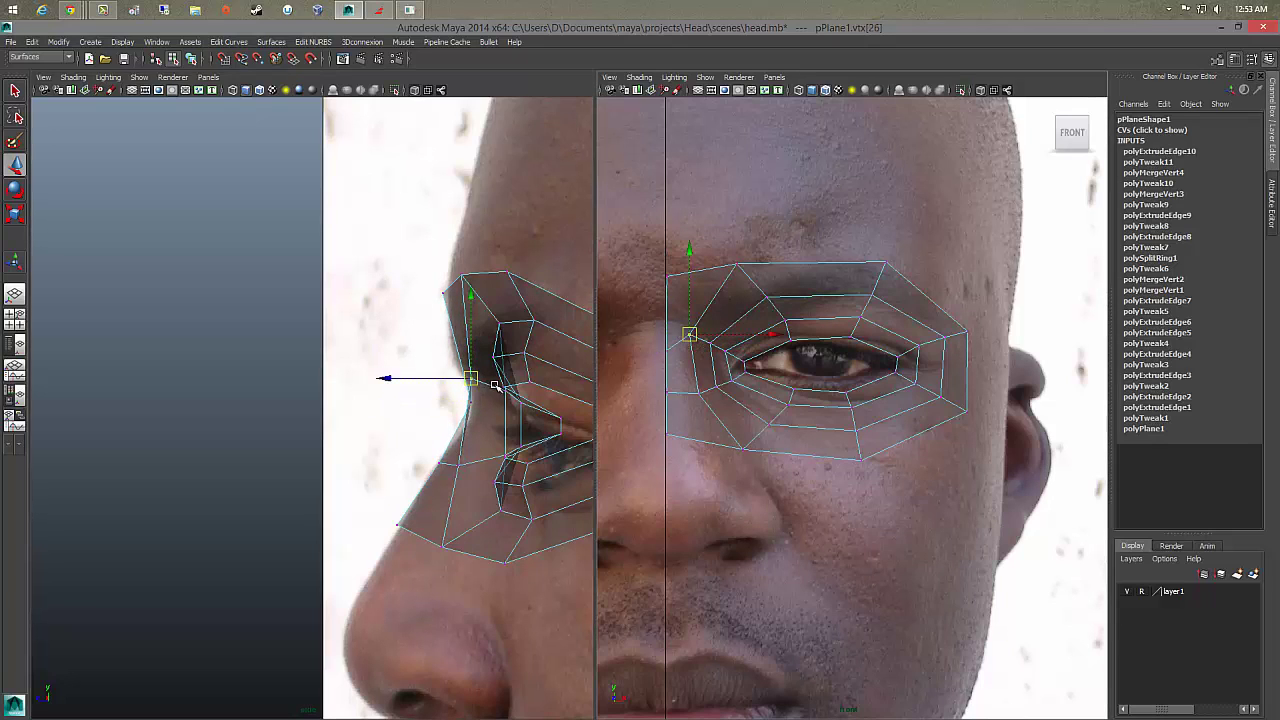
pyautogui.moveTo(472, 379); pyautogui.dragTo(486, 397)
pyautogui.click(666, 389)
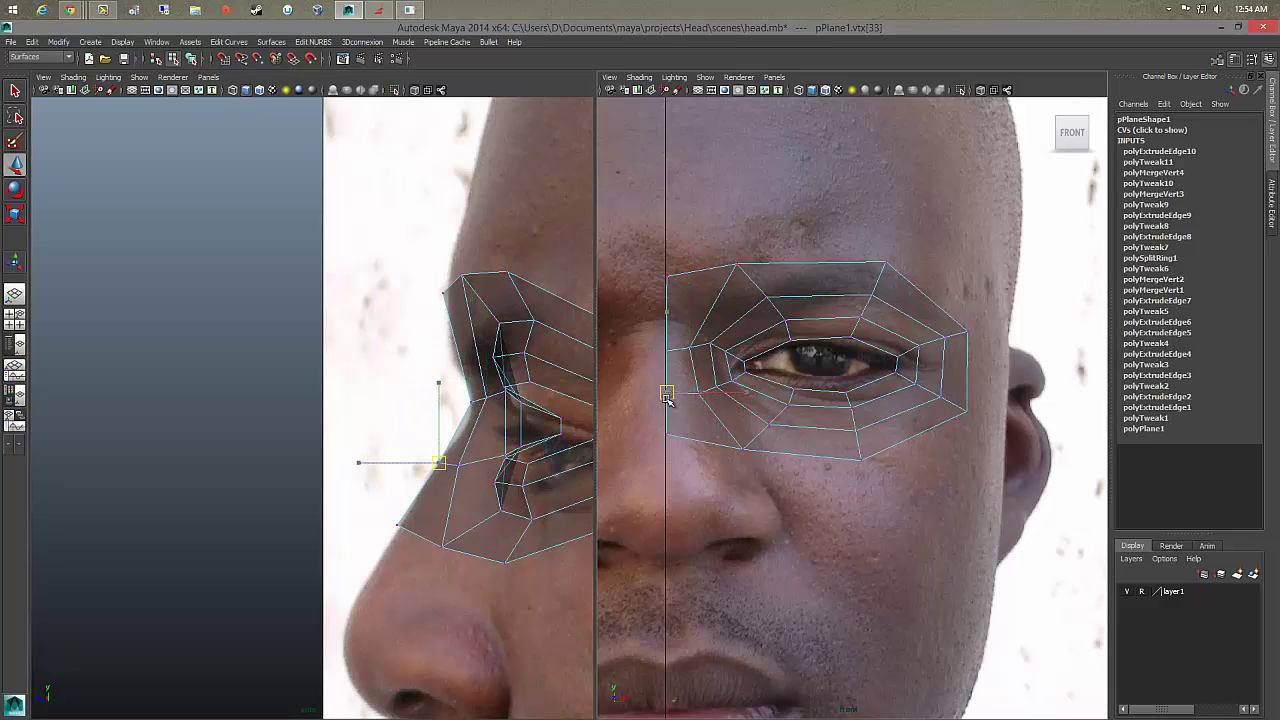
pyautogui.moveTo(666, 389); pyautogui.dragTo(665, 450)
pyautogui.click(666, 427)
pyautogui.click(739, 449)
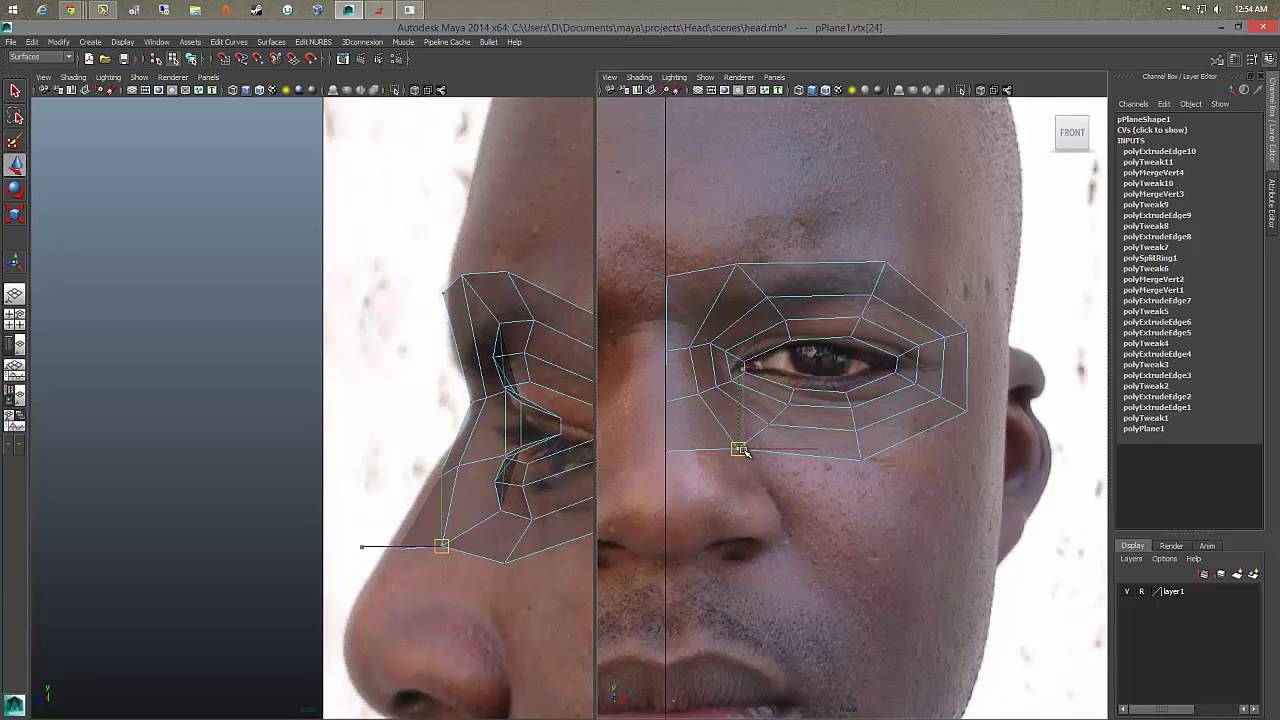
pyautogui.click(698, 393)
pyautogui.moveTo(698, 394); pyautogui.dragTo(701, 405)
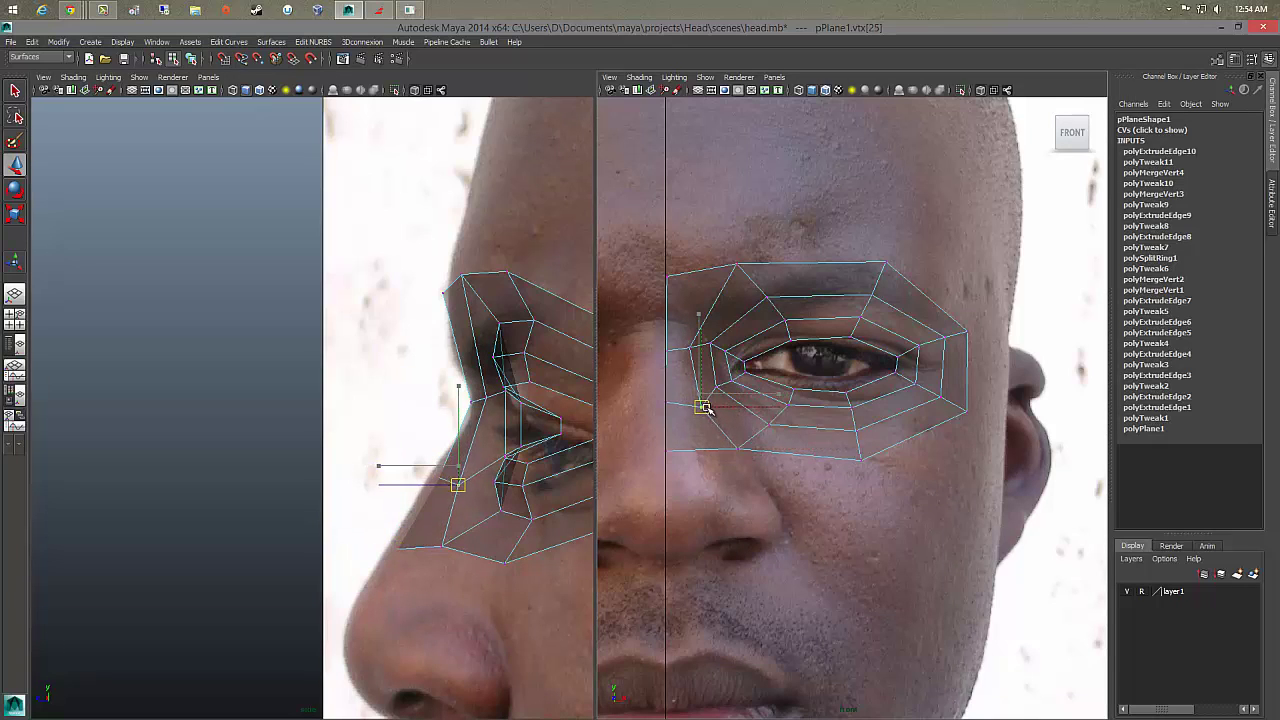
# Step: Select inner eye-corner and nose-side edge vertices in turn for further adjustment
pyautogui.click(720, 397)
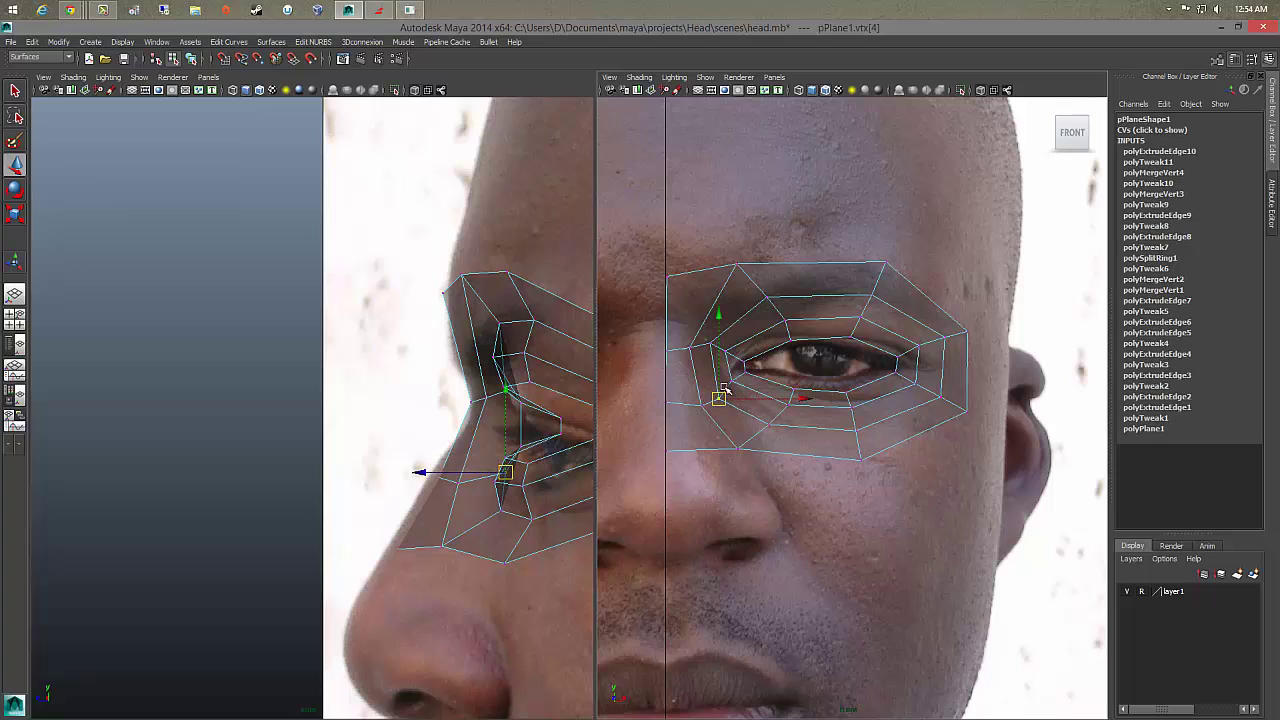
pyautogui.click(735, 387)
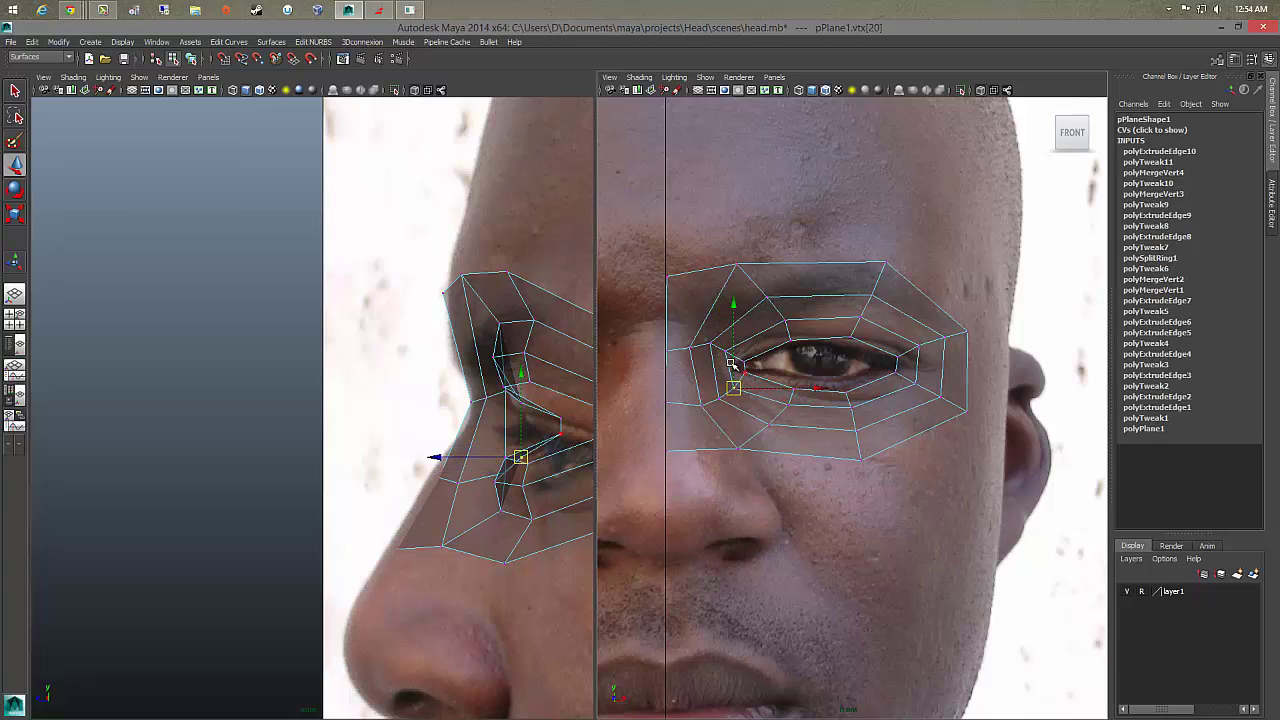
pyautogui.click(691, 346)
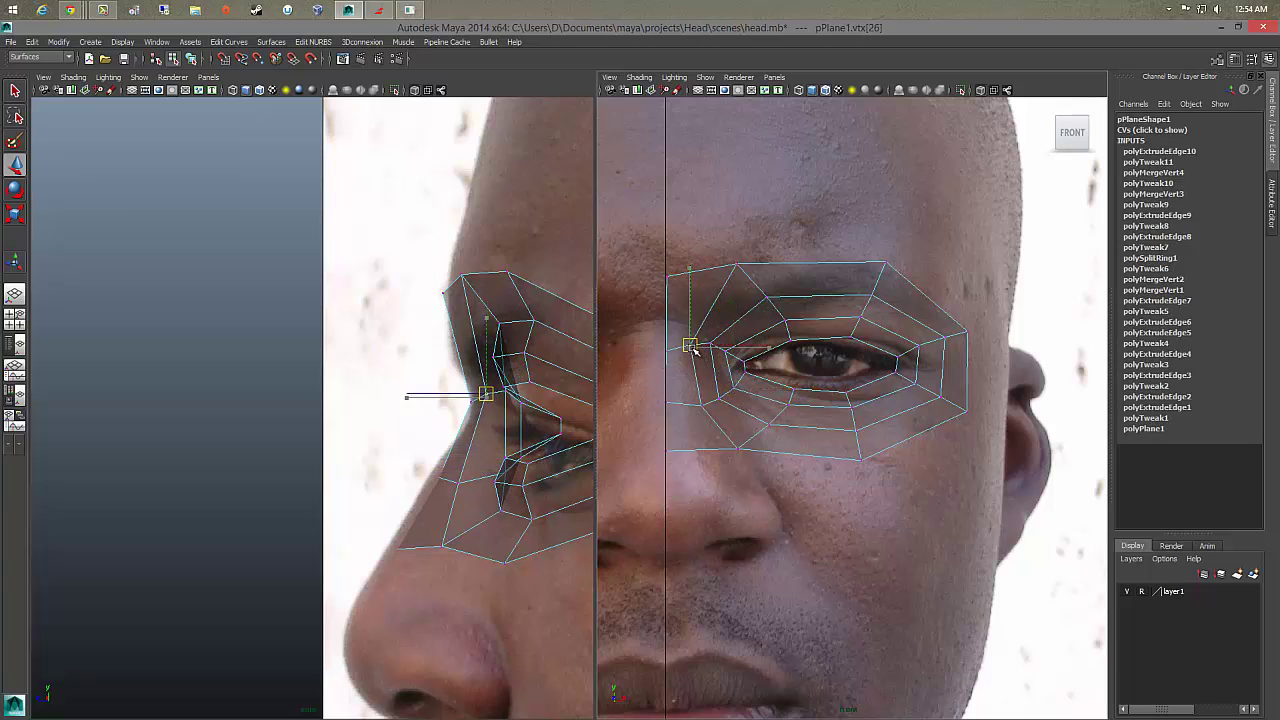
pyautogui.click(434, 474)
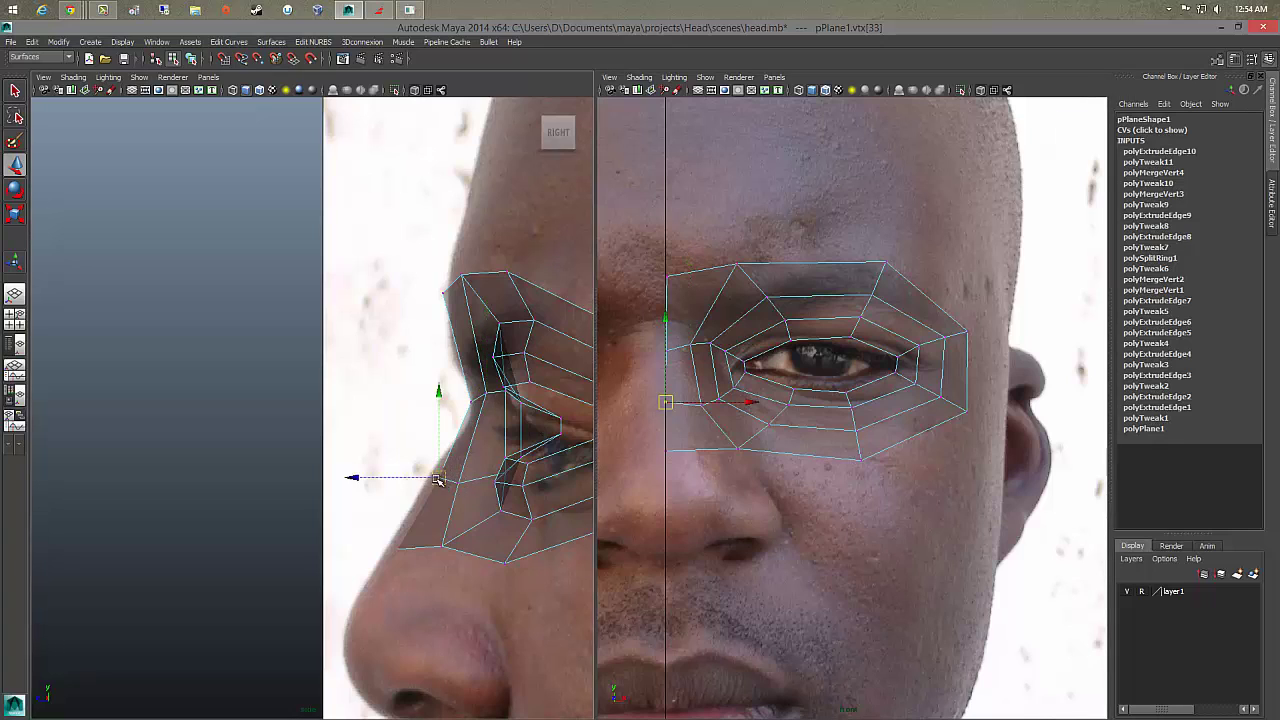
pyautogui.click(392, 545)
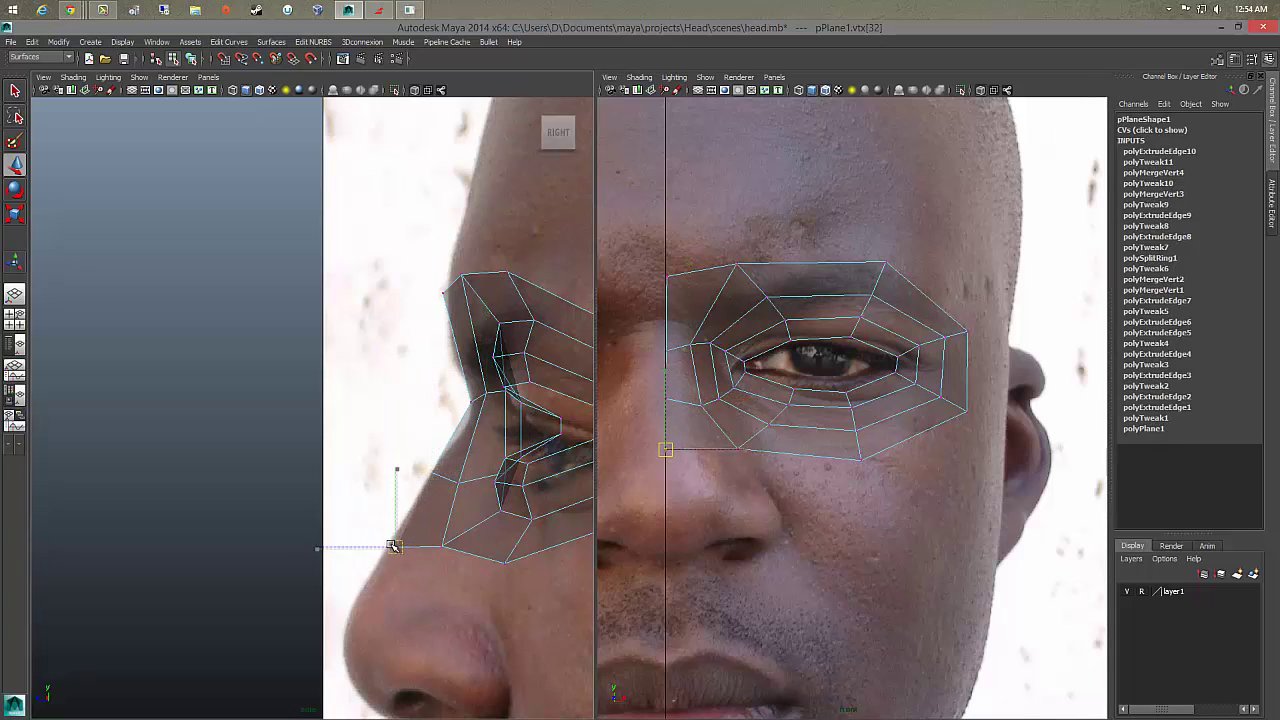
pyautogui.click(473, 412)
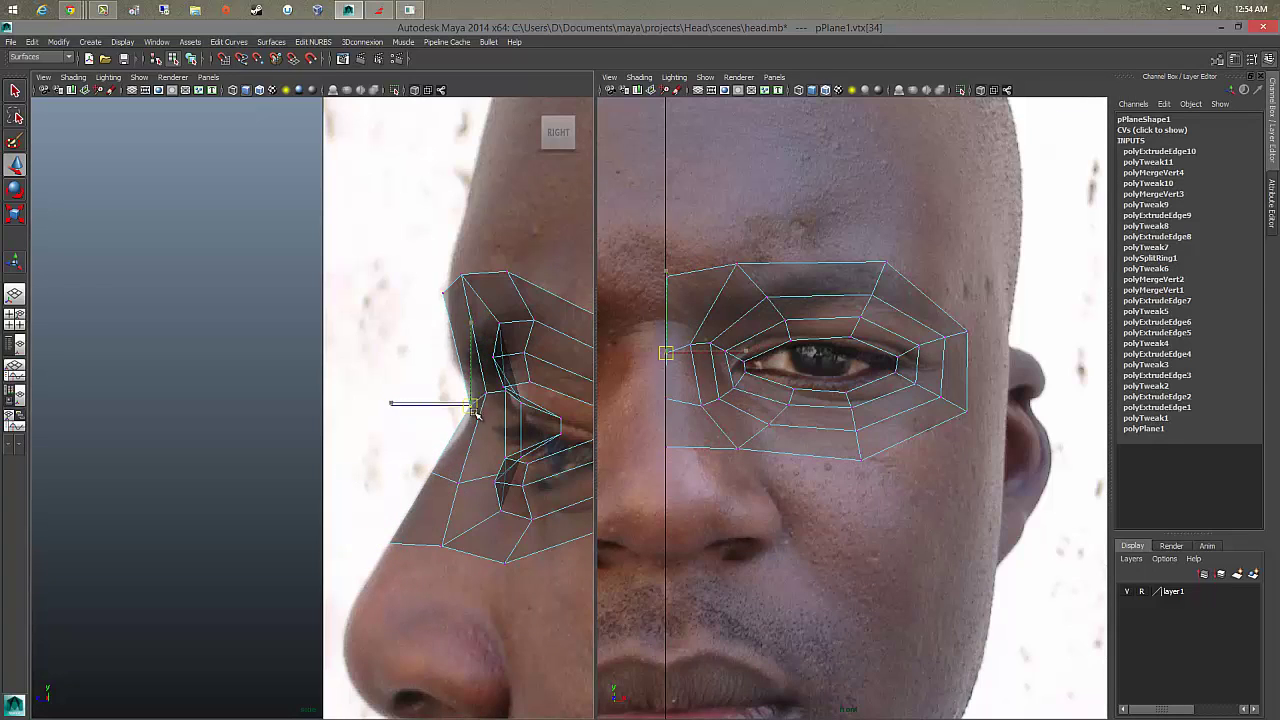
pyautogui.click(497, 409)
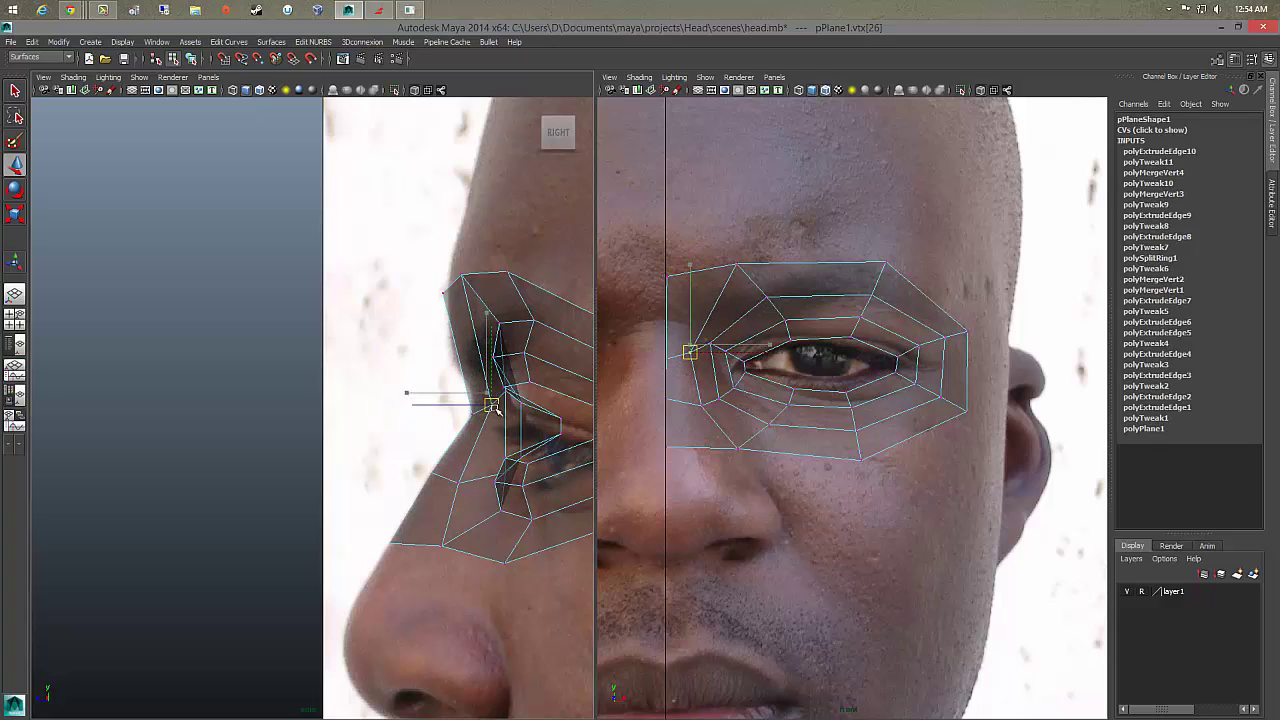
pyautogui.click(476, 474)
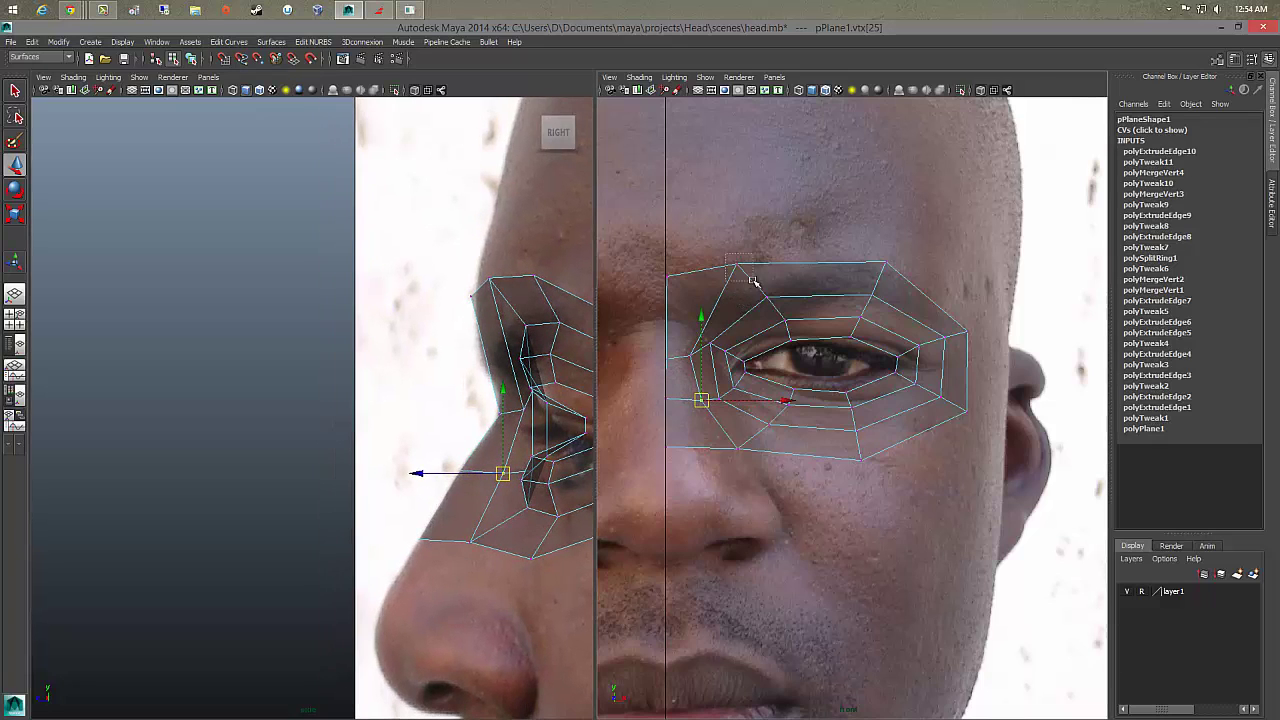
# Step: Move the eye loop's upper corner vertex up and outward and nudge the inner-corner vertex down-left
pyautogui.click(704, 287)
pyautogui.moveTo(707, 286); pyautogui.dragTo(721, 277)
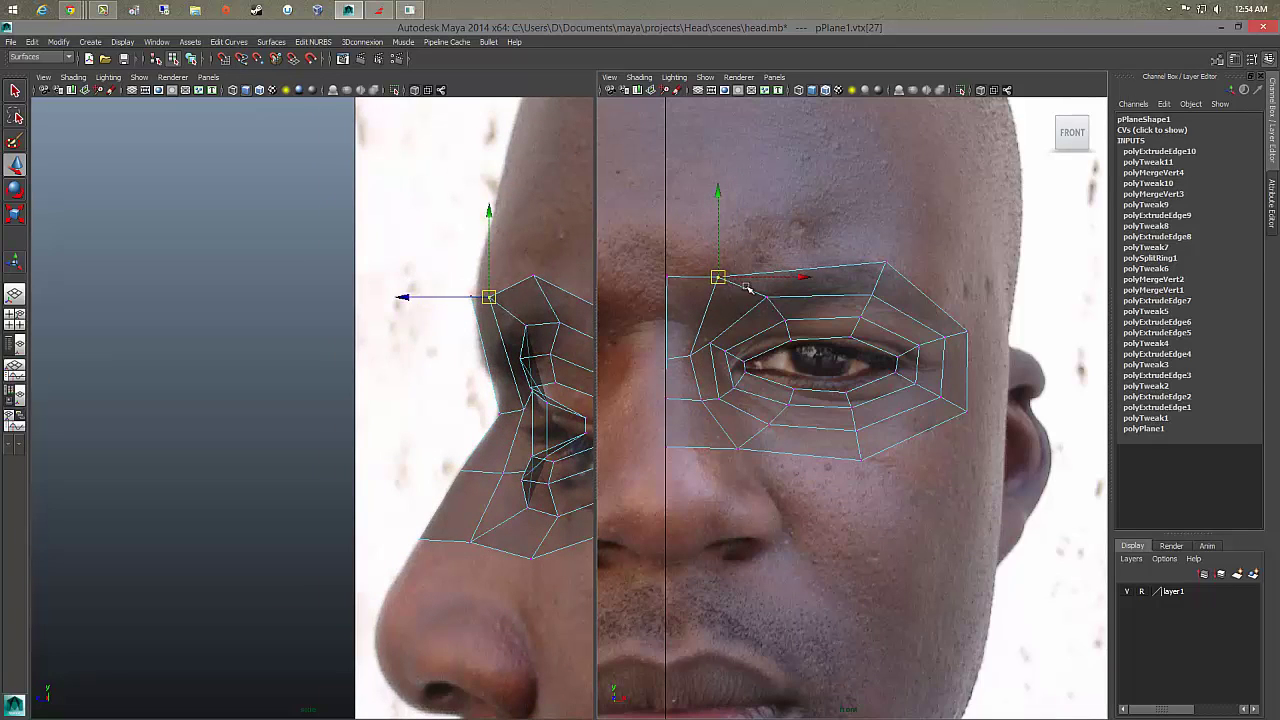
pyautogui.click(762, 299)
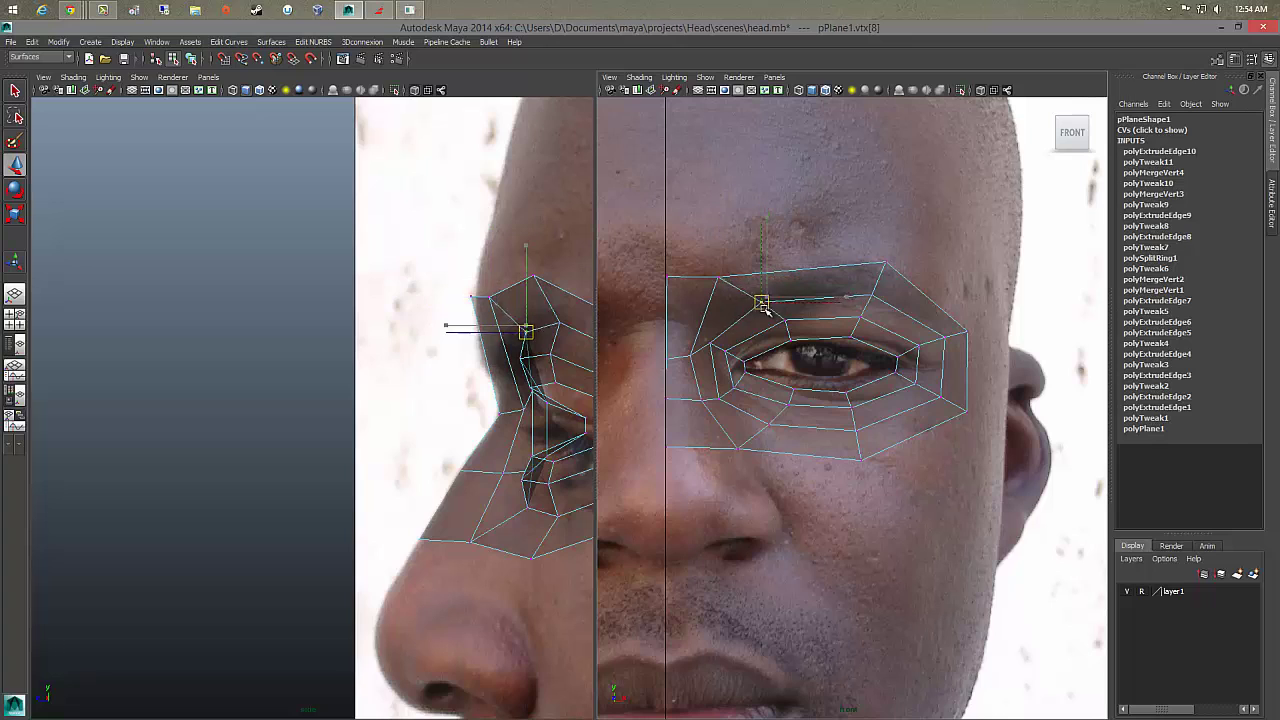
pyautogui.click(712, 345)
pyautogui.moveTo(718, 346); pyautogui.dragTo(714, 355)
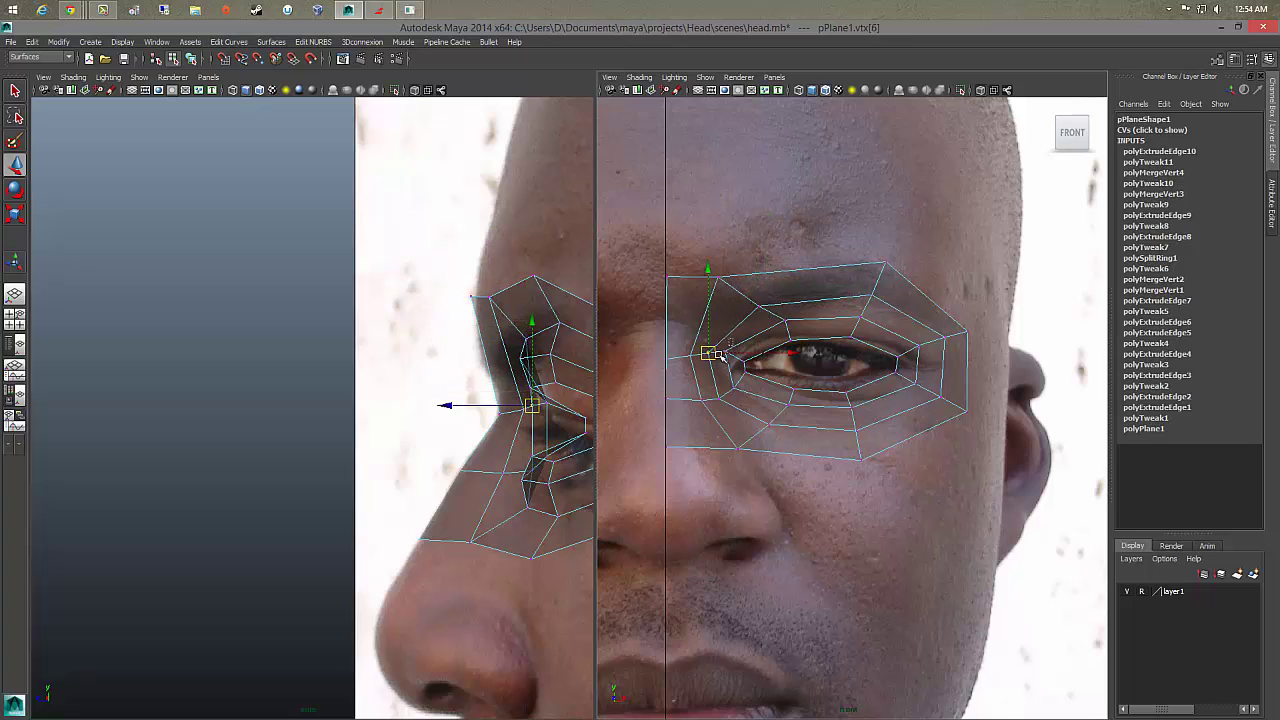
pyautogui.click(724, 357)
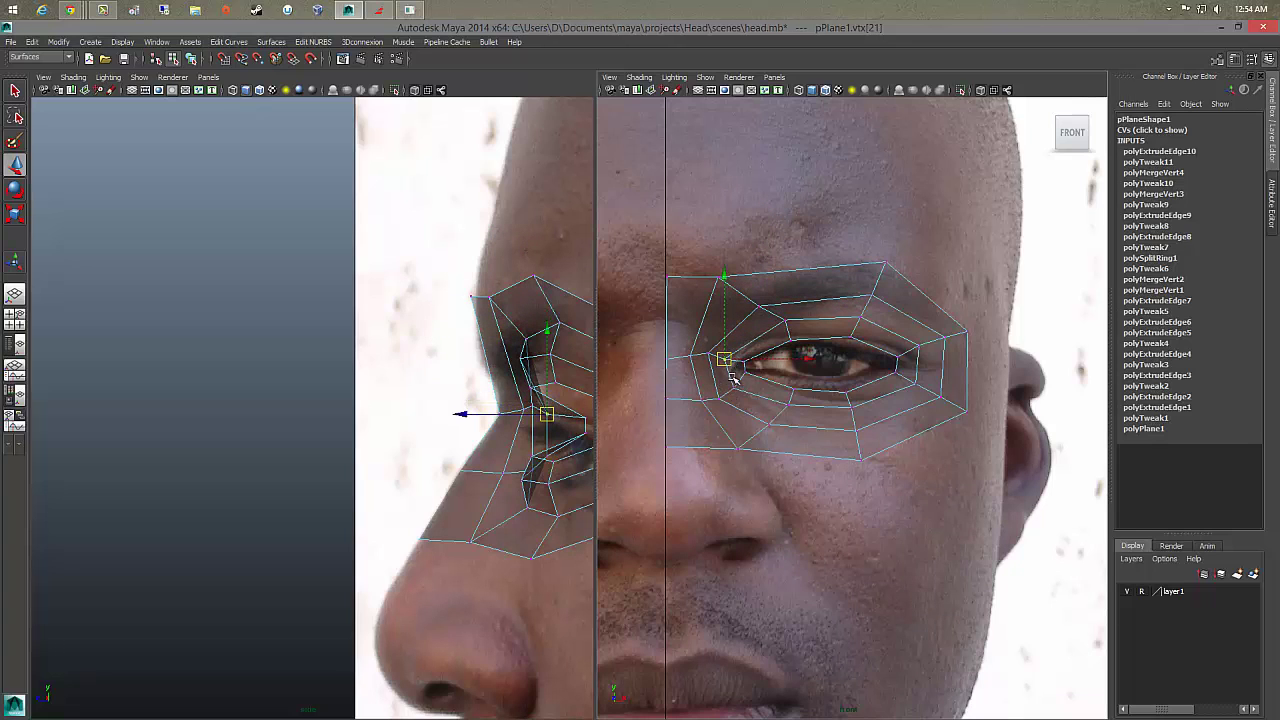
# Step: Raise the vertex near the inner eye corner slightly, then select vertices above the eye
pyautogui.keyDown('alt'); pyautogui.moveTo(733, 376); pyautogui.dragTo(764, 350, button='middle'); pyautogui.keyUp('alt')
pyautogui.click(789, 304)
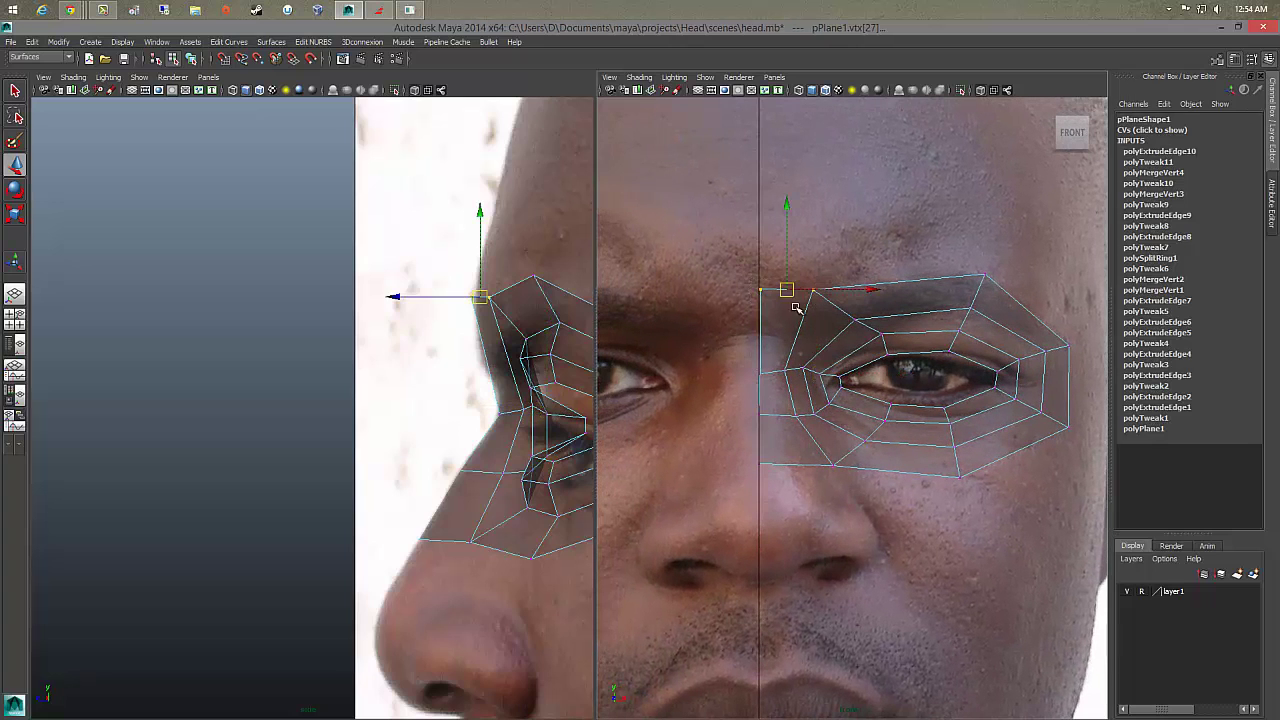
pyautogui.click(772, 378)
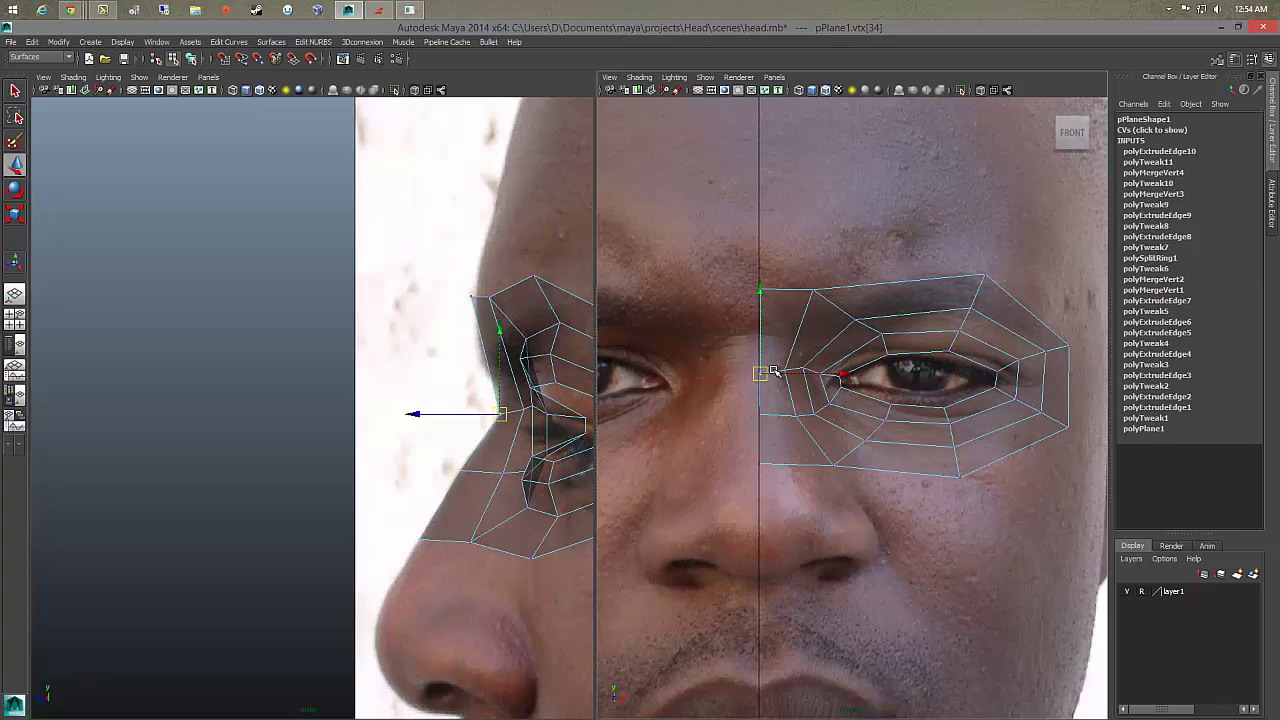
pyautogui.moveTo(765, 379); pyautogui.dragTo(766, 370)
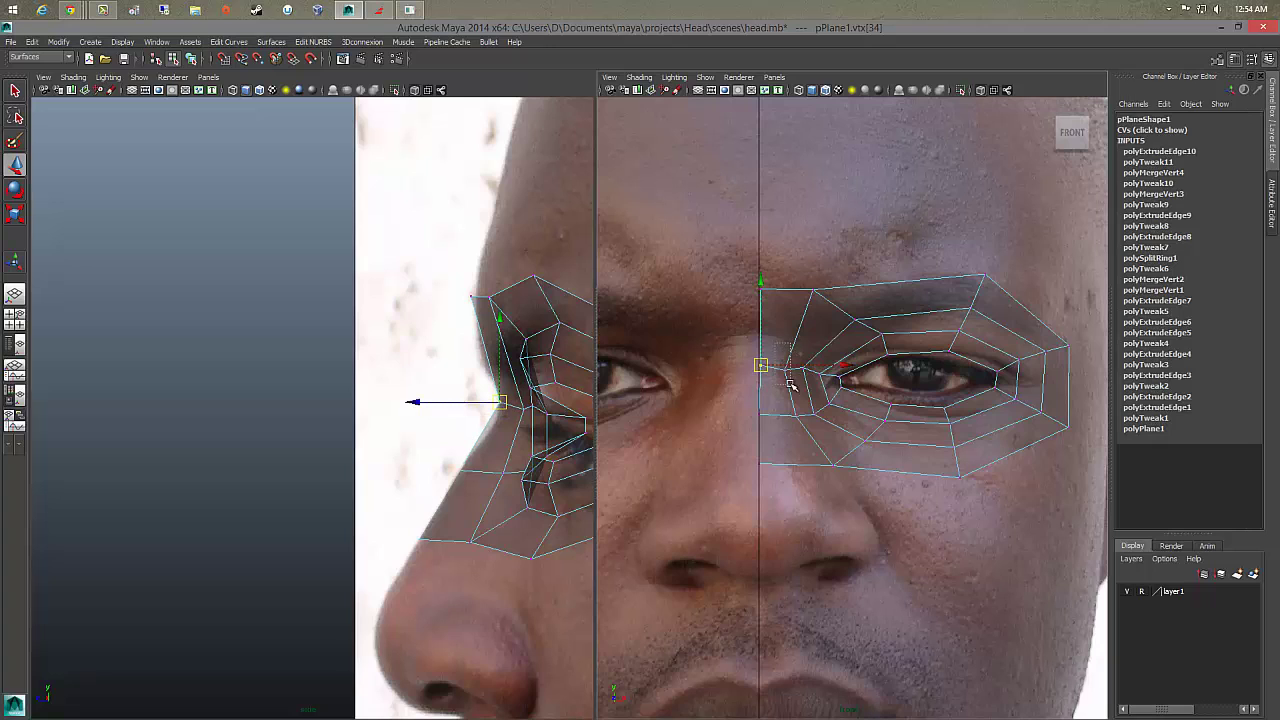
pyautogui.click(786, 371)
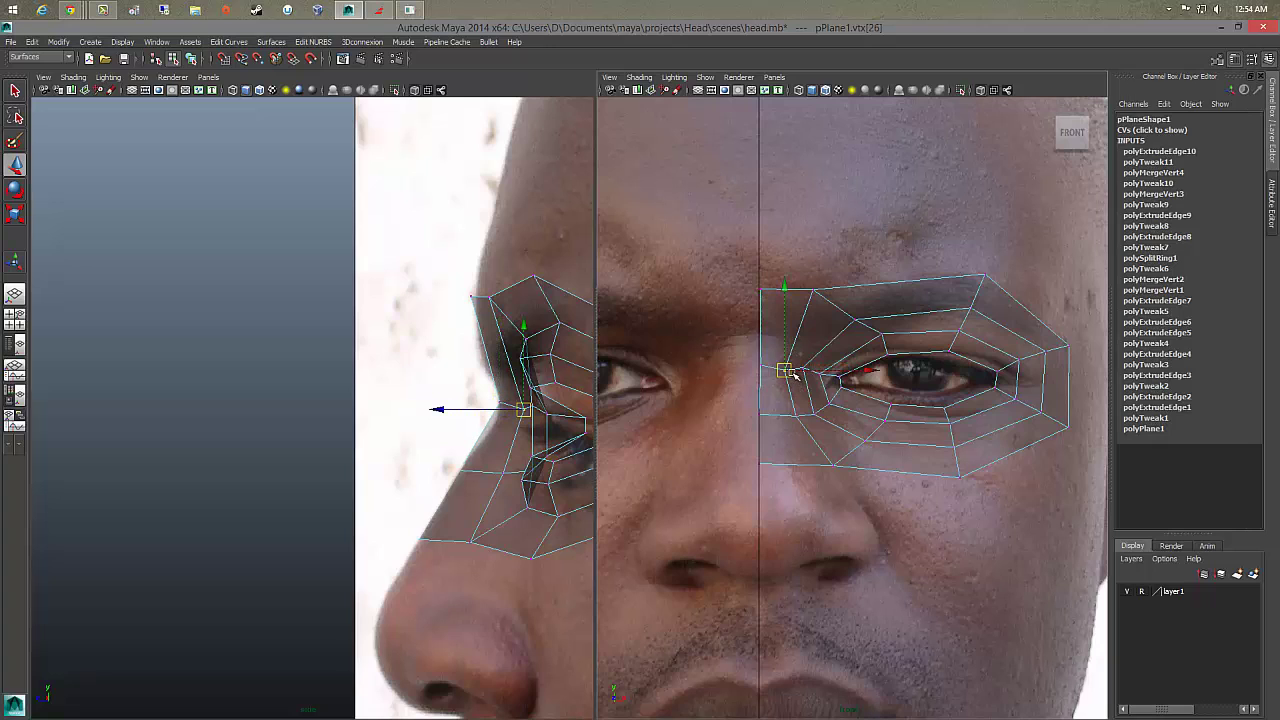
pyautogui.click(504, 411)
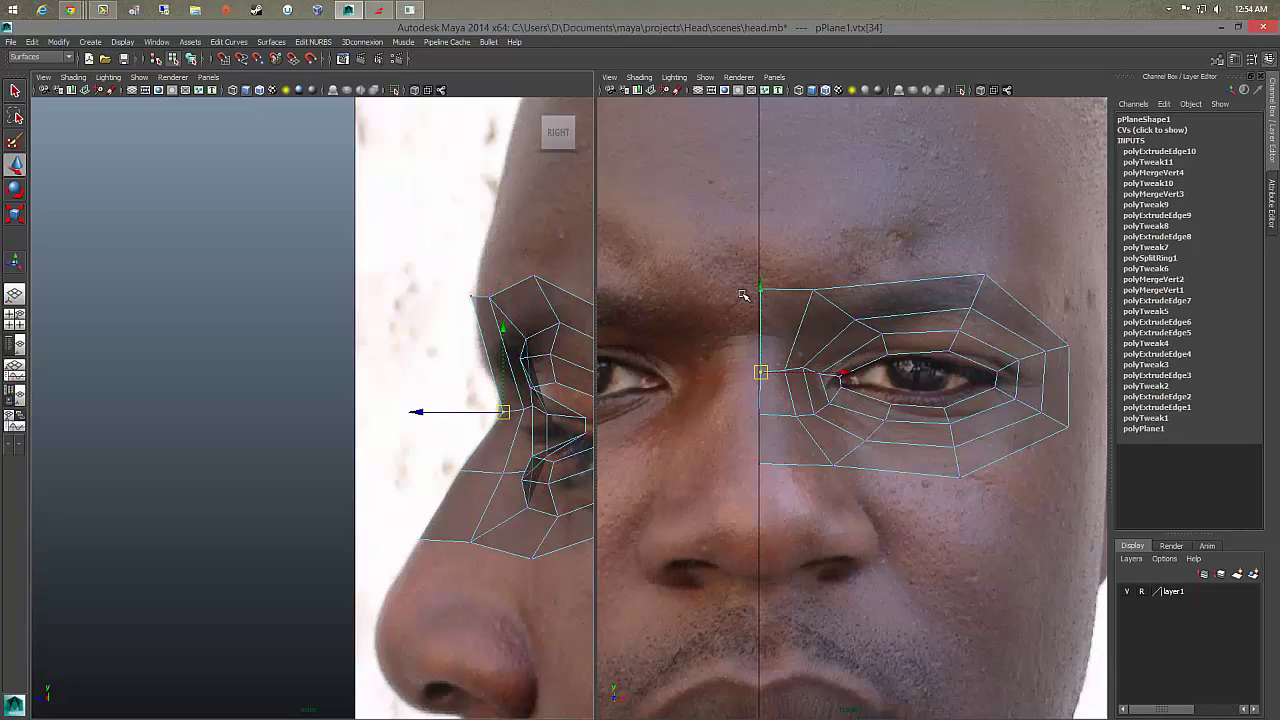
pyautogui.click(849, 321)
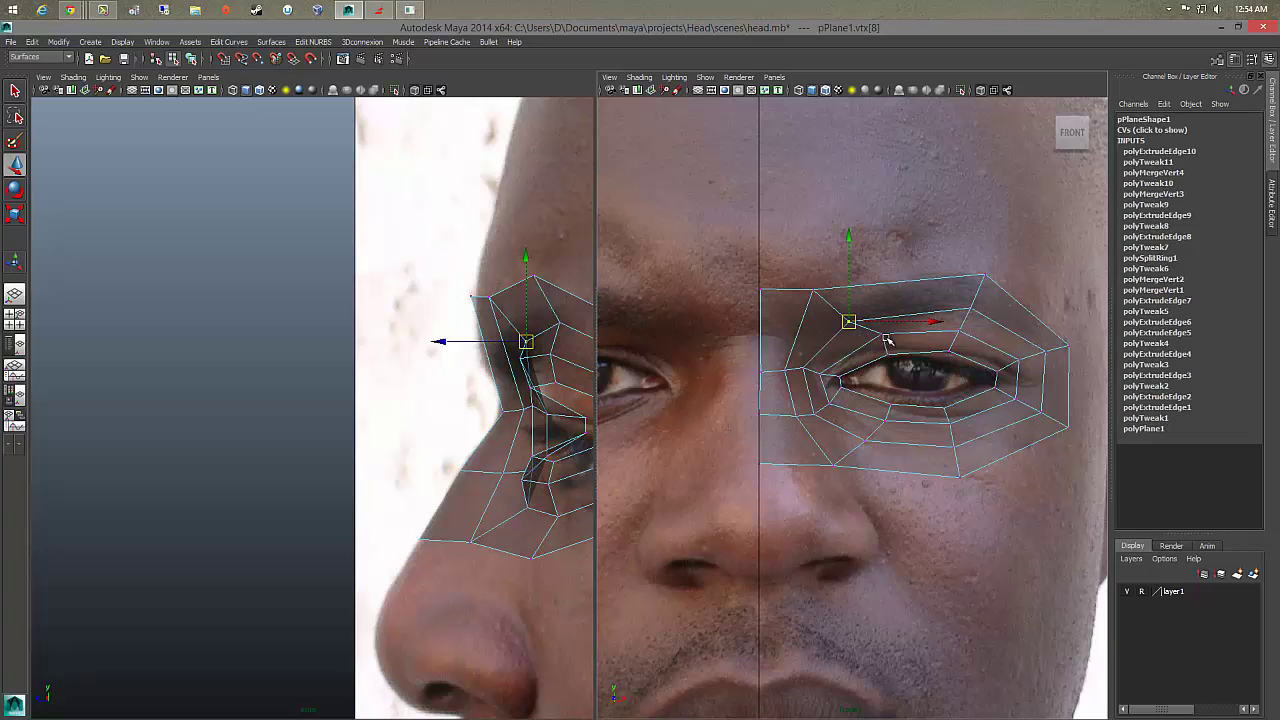
pyautogui.click(870, 336)
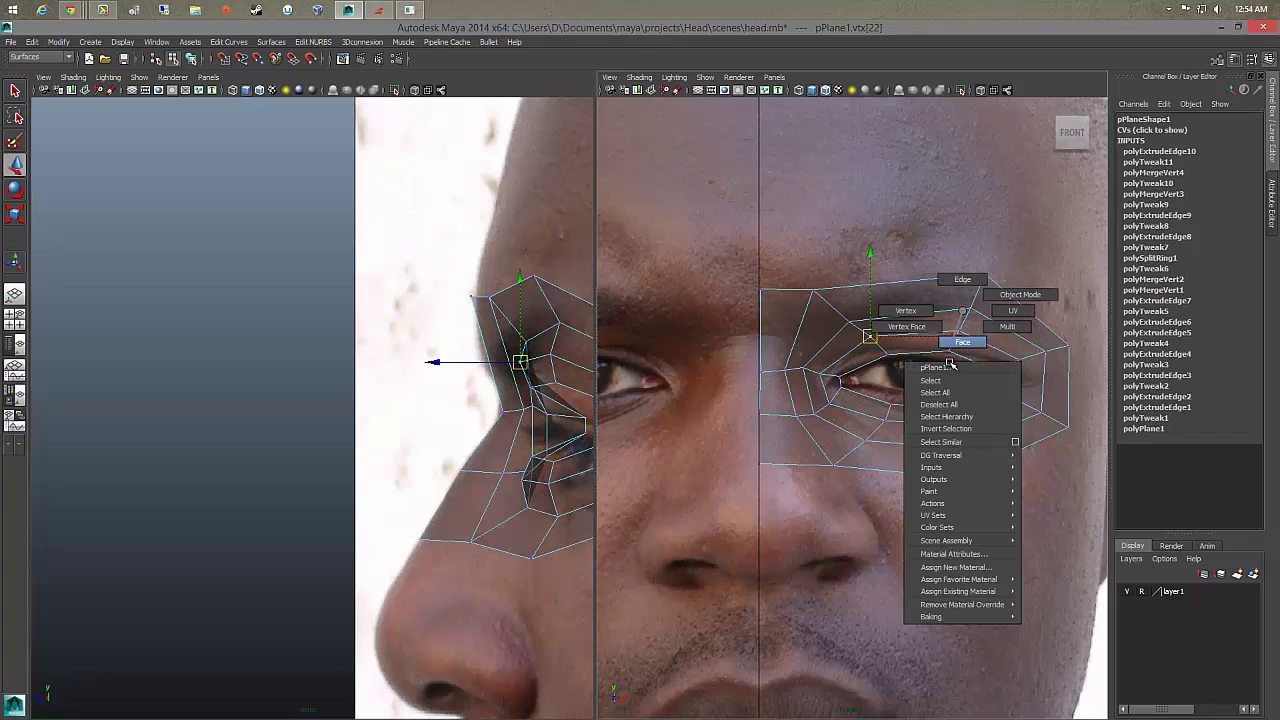
# Step: Create pPlane2, an instanced duplicate of the mask with Scale X -1, mirrored across the centre seam
pyautogui.moveTo(962, 312); pyautogui.dragTo(985, 295, button='right')
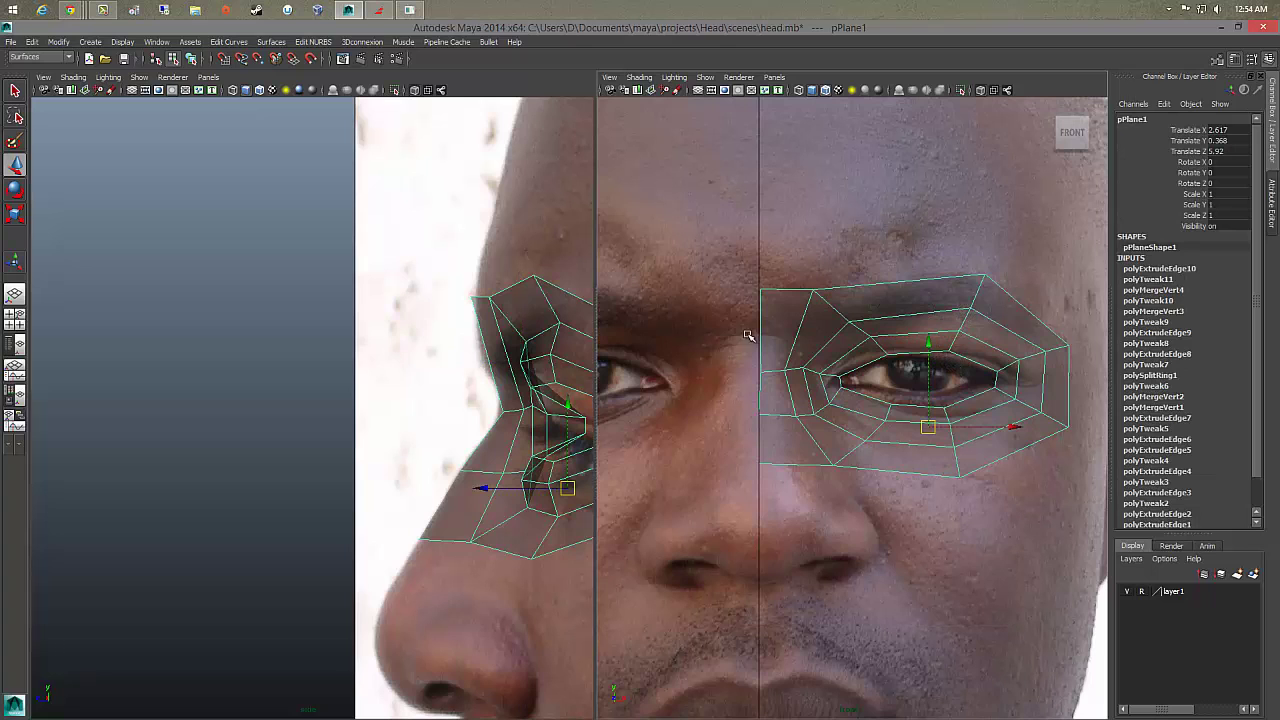
pyautogui.click(33, 42)
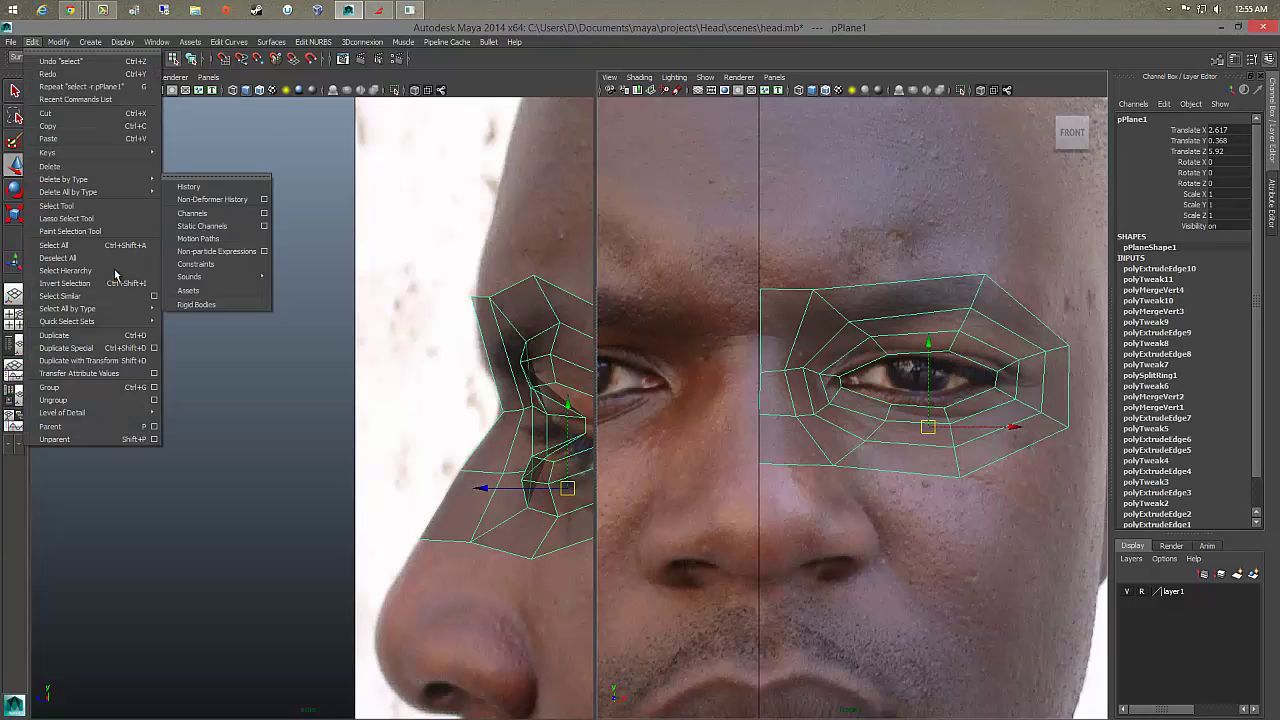
pyautogui.click(154, 346)
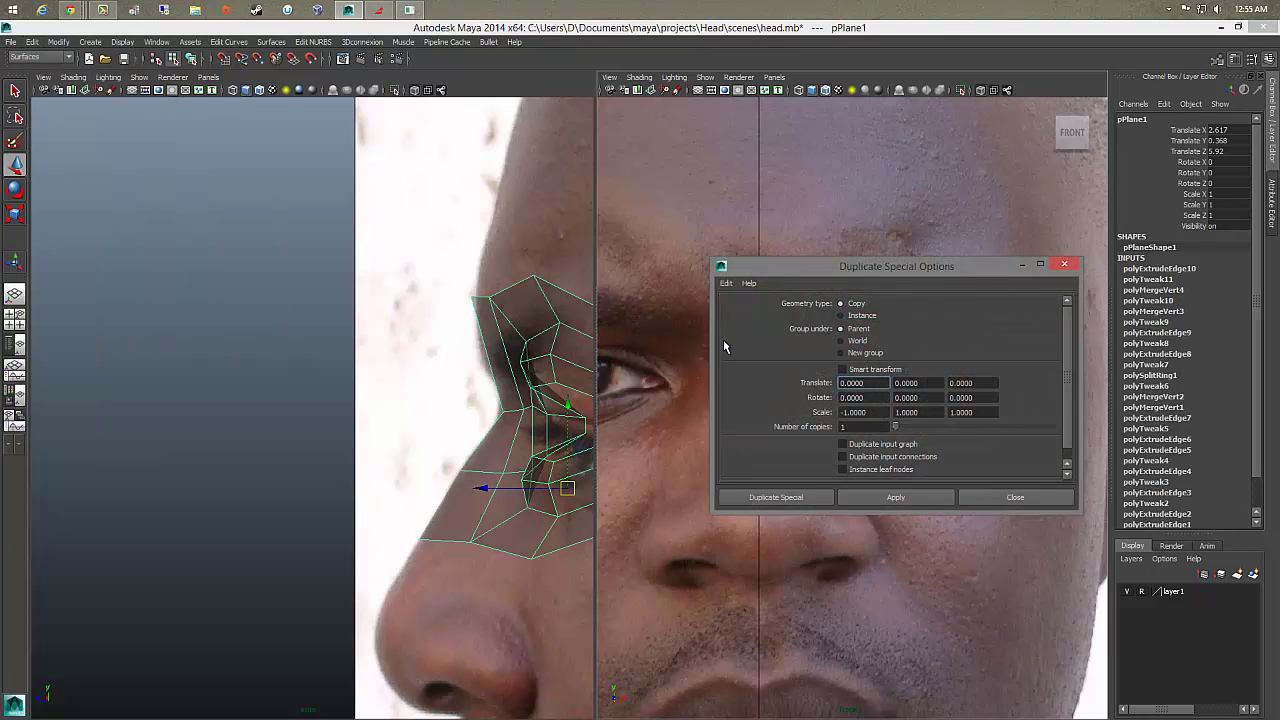
pyautogui.click(857, 317)
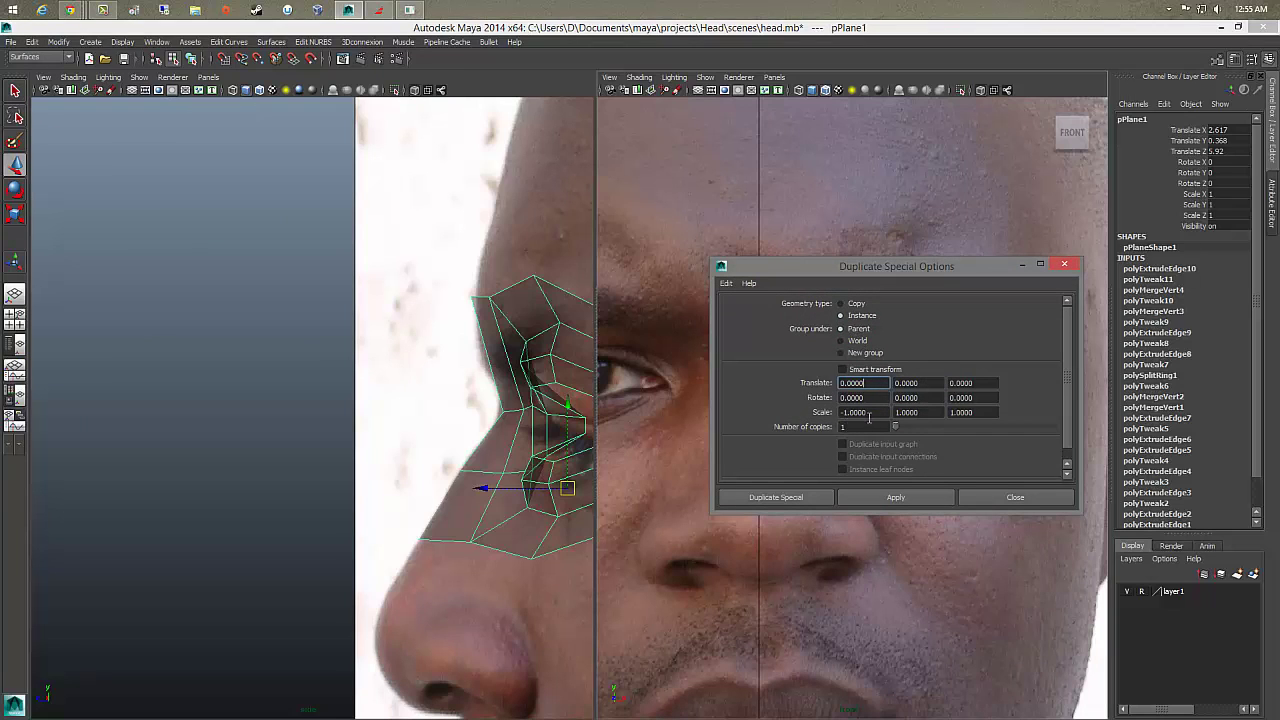
pyautogui.moveTo(850, 267); pyautogui.dragTo(1109, 130)
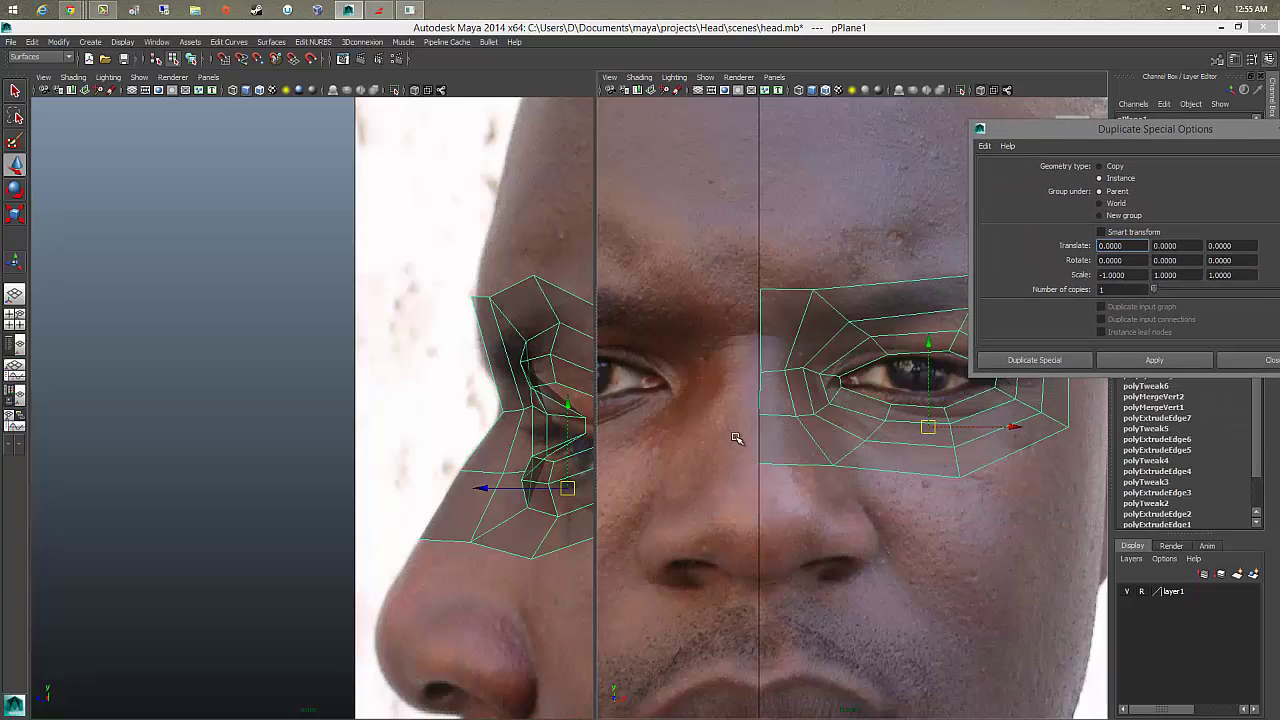
pyautogui.click(966, 418)
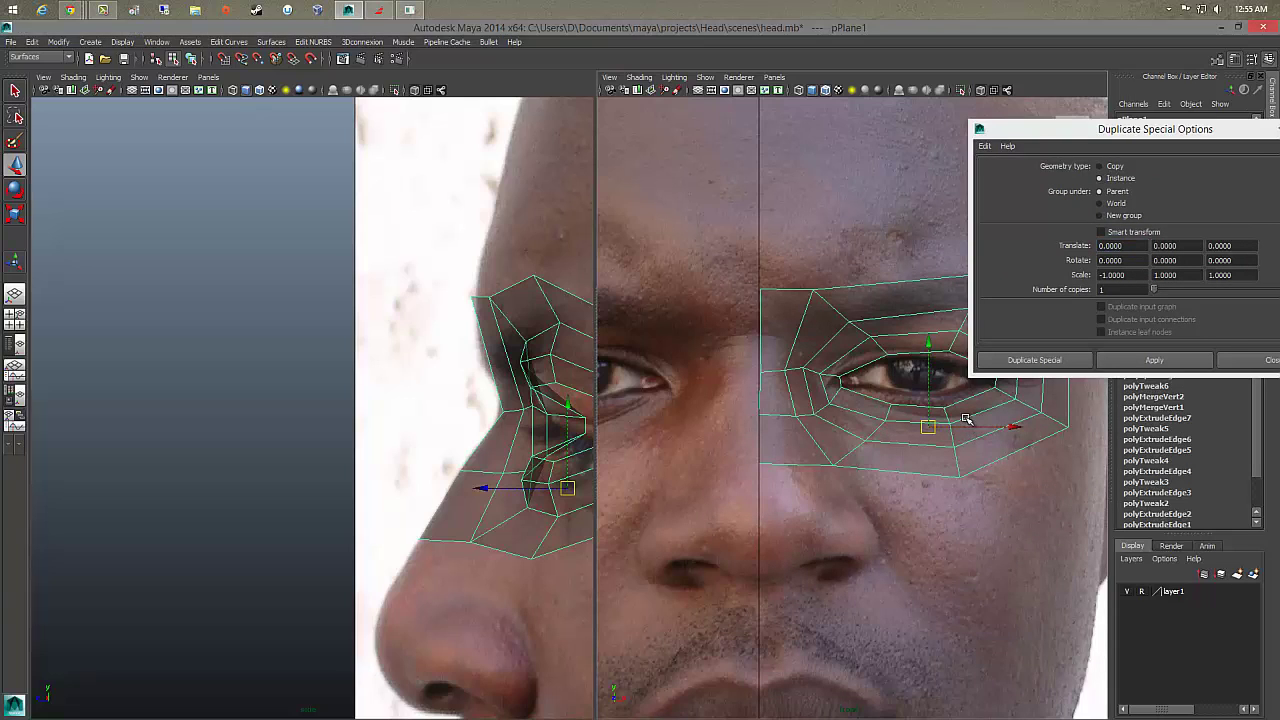
pyautogui.moveTo(928, 427); pyautogui.dragTo(759, 389)
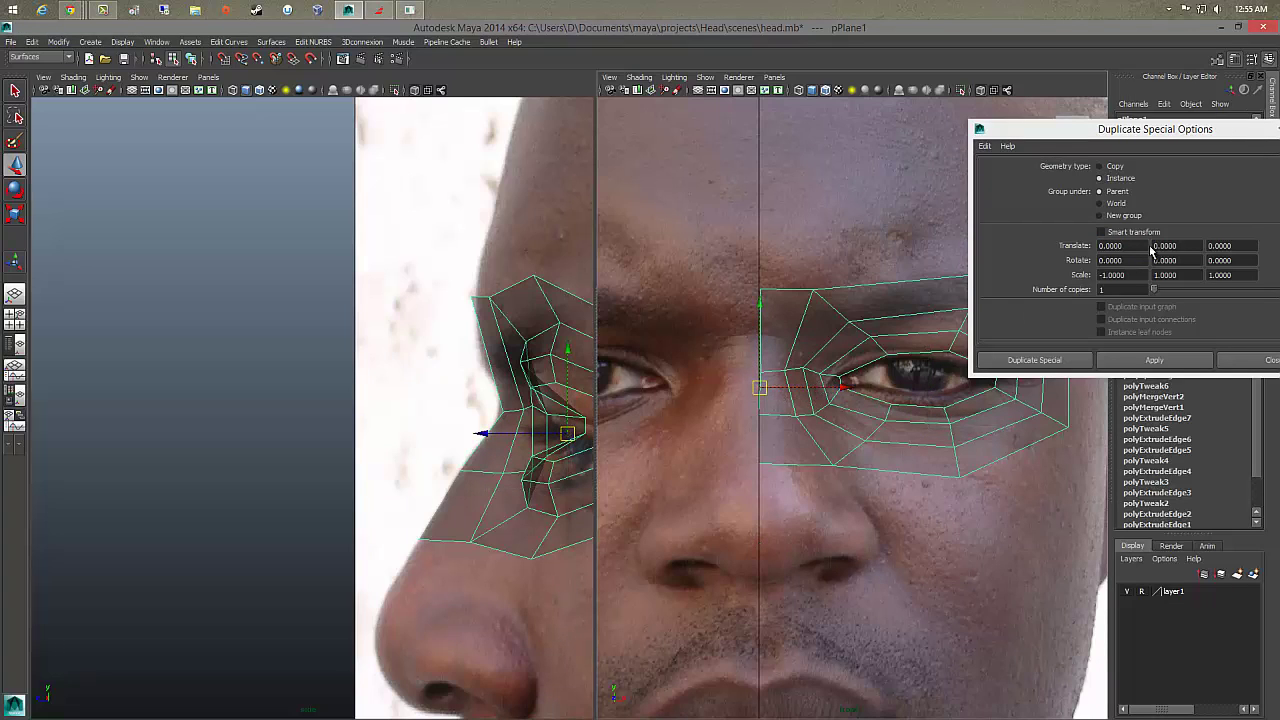
pyautogui.click(1150, 359)
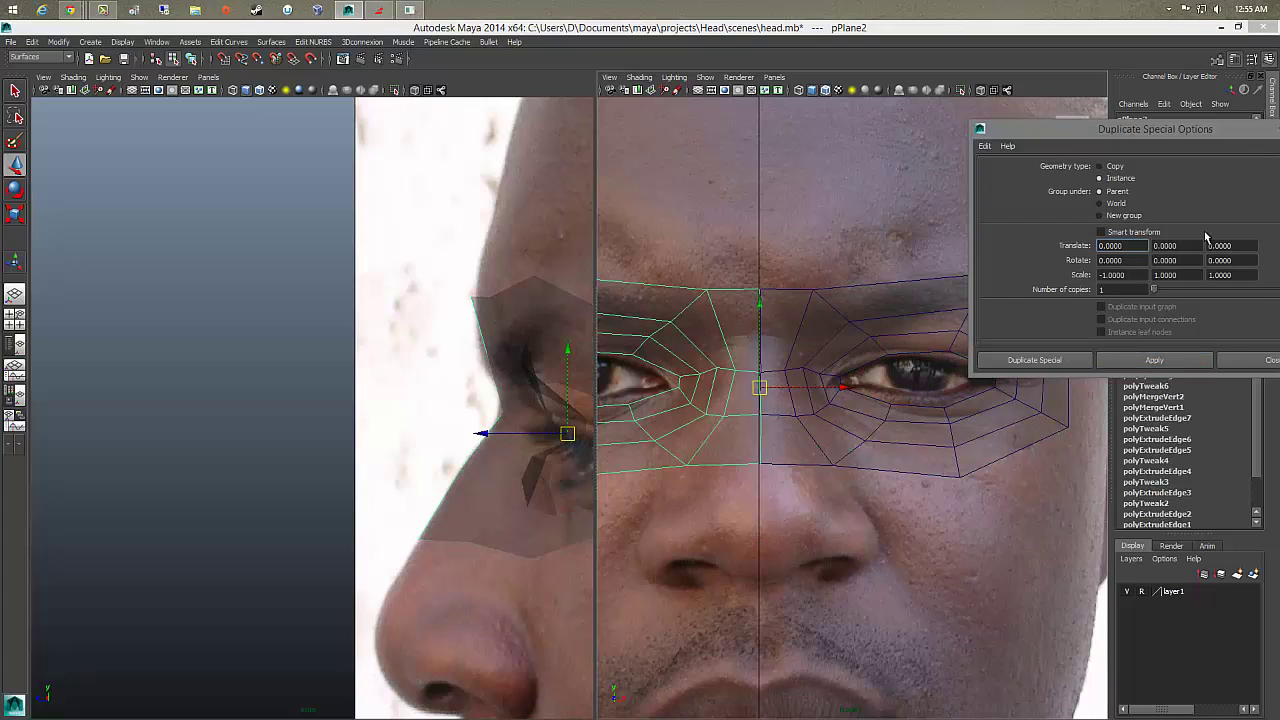
# Step: Close Duplicate Special, switch the right panel to the perspective camera, and hide layer1's reference photos
pyautogui.moveTo(1240, 130); pyautogui.dragTo(1010, 132)
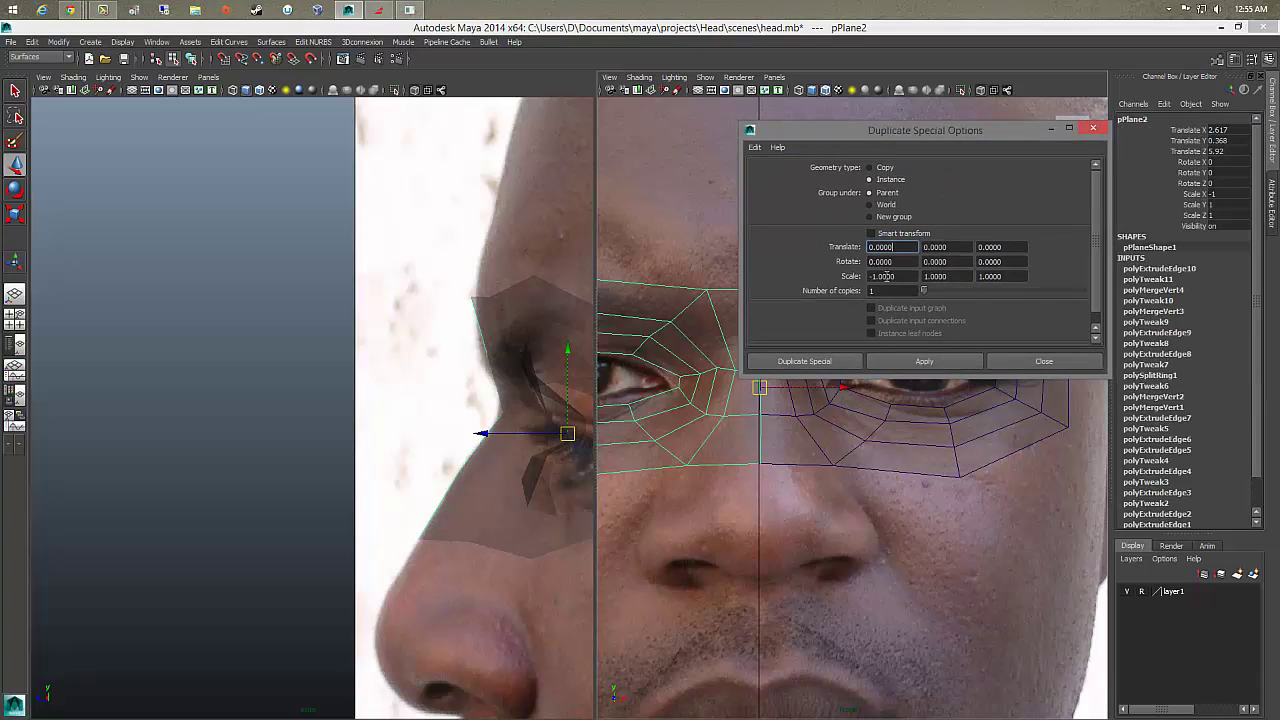
pyautogui.click(1095, 131)
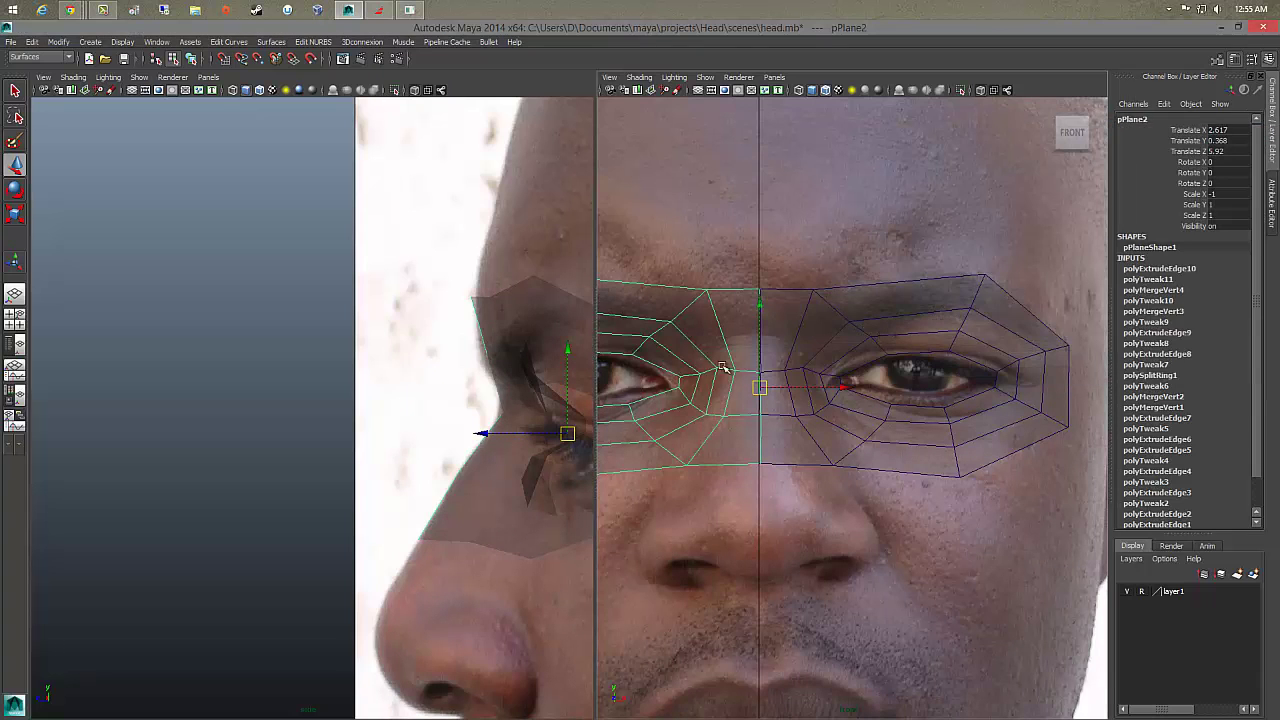
pyautogui.keyDown('alt'); pyautogui.moveTo(833, 385); pyautogui.dragTo(826, 383, button='middle'); pyautogui.keyUp('alt')
pyautogui.scroll(-2, 828, 383)
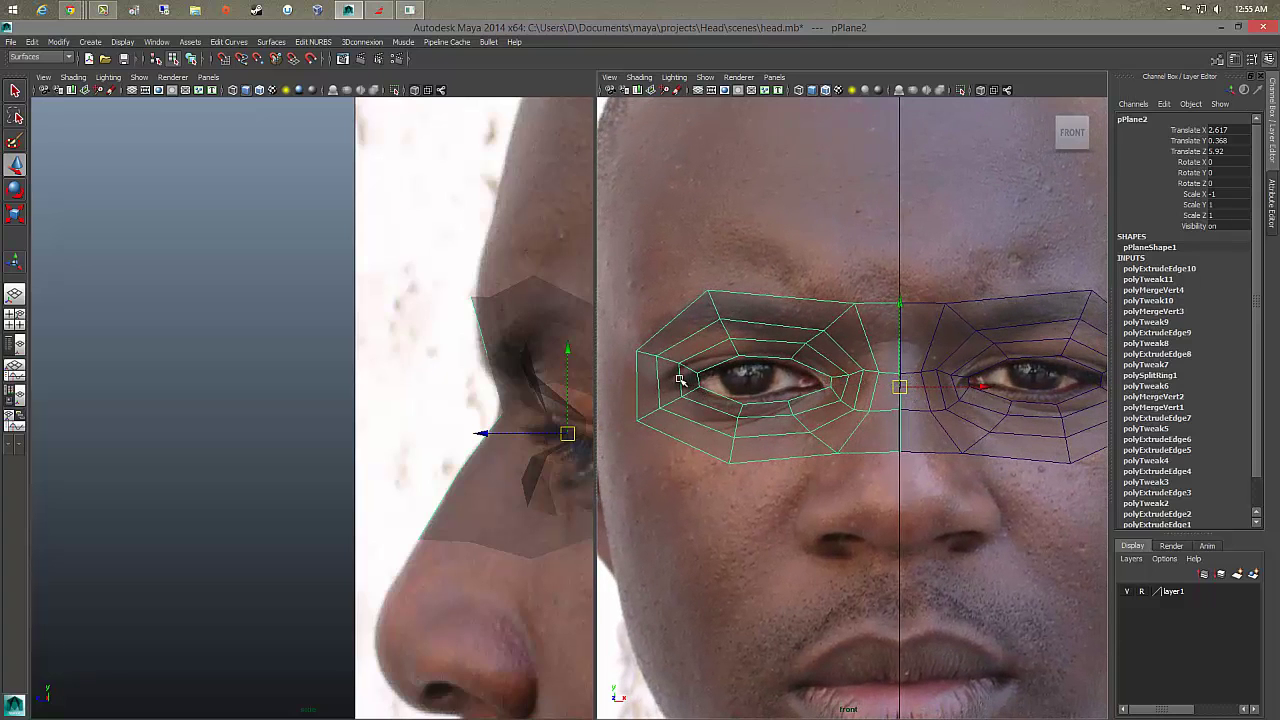
pyautogui.click(775, 78)
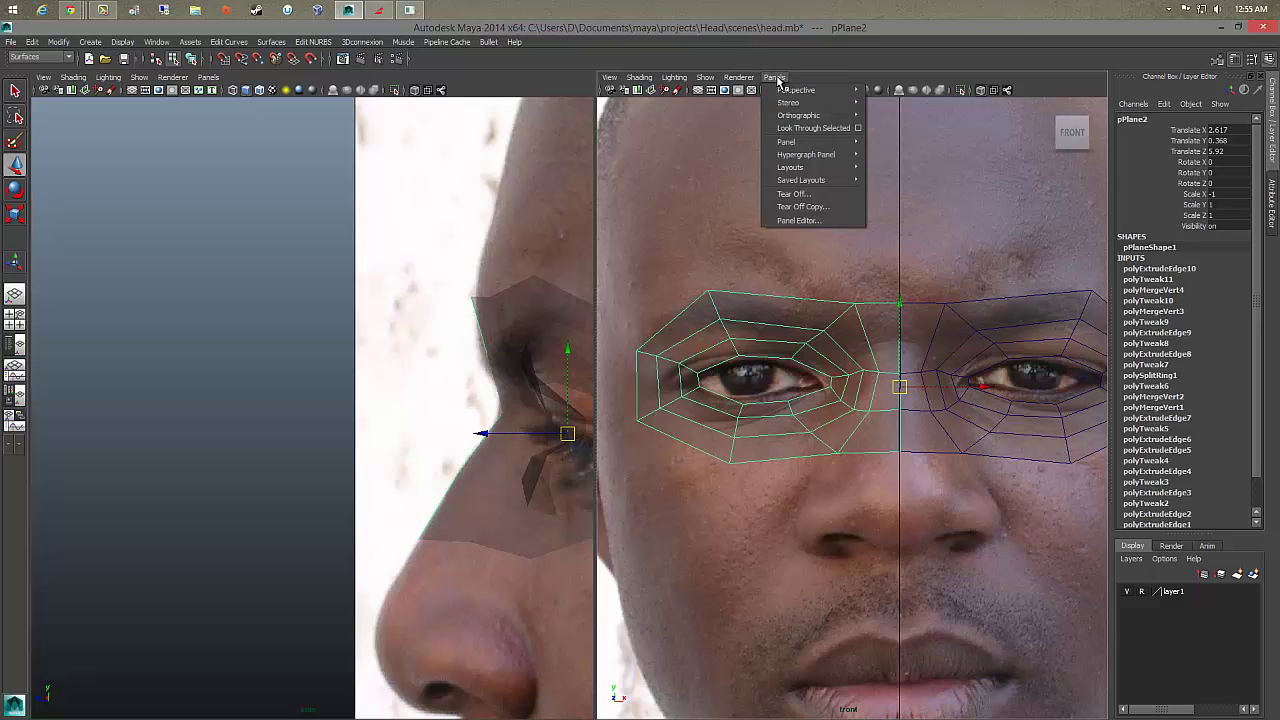
pyautogui.click(885, 90)
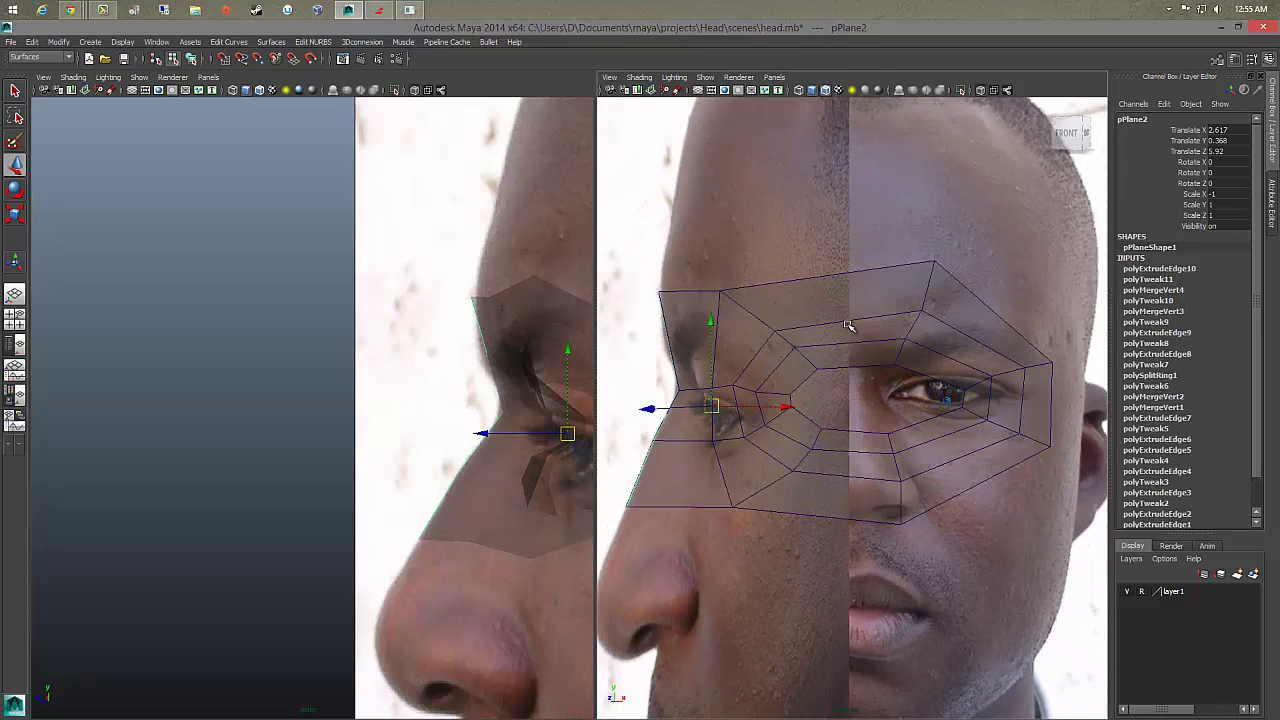
pyautogui.click(1127, 591)
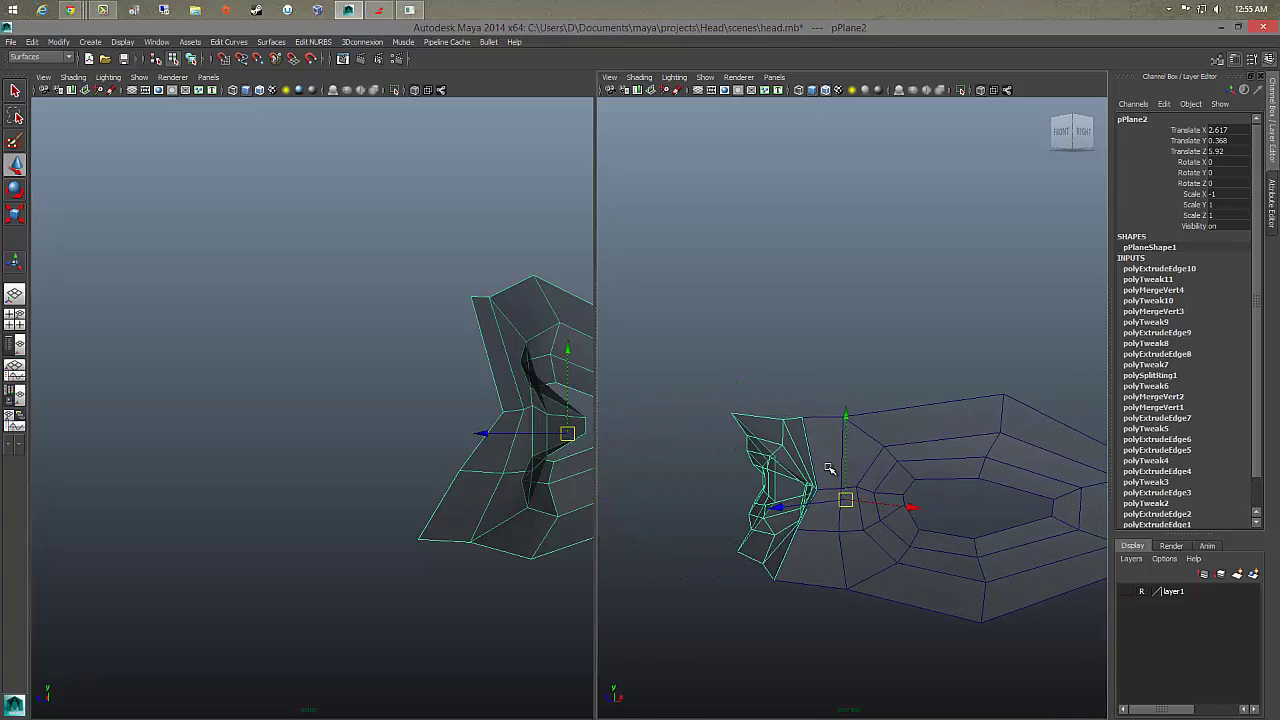
# Step: Preview the mask smoothed (3) with solid shading, then return it to low-poly display (1)
pyautogui.press('3')
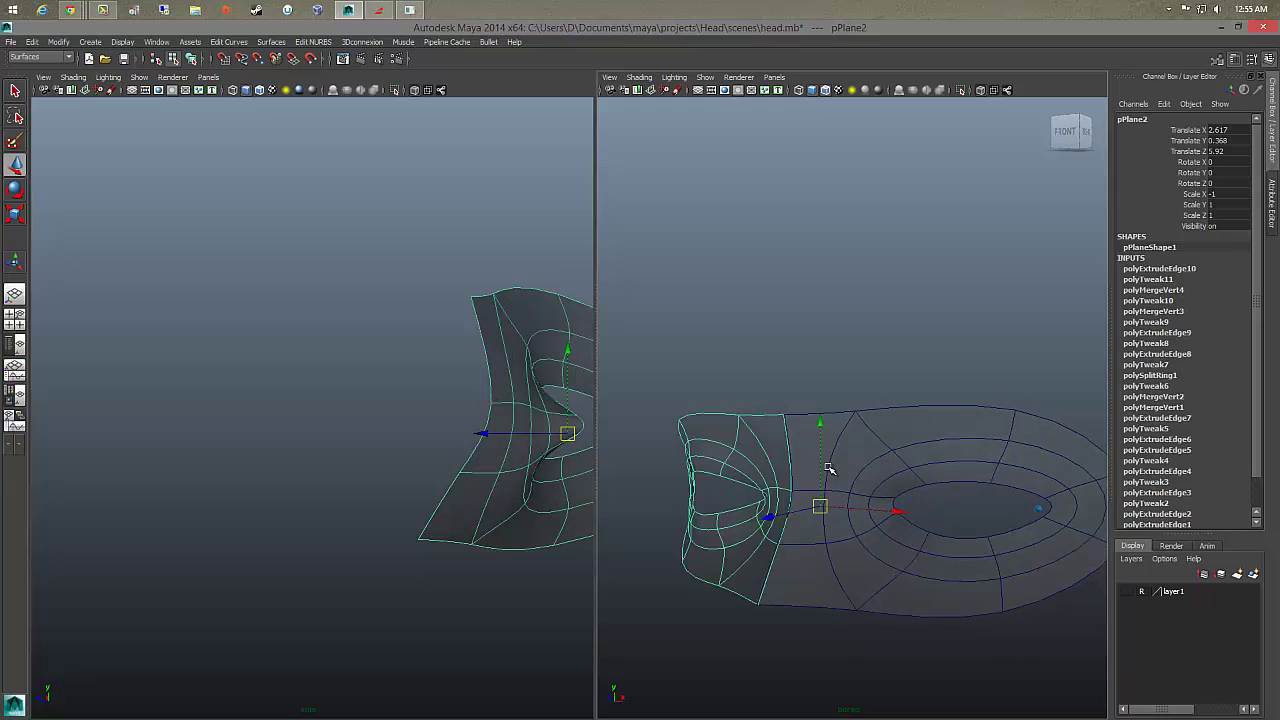
pyautogui.click(982, 90)
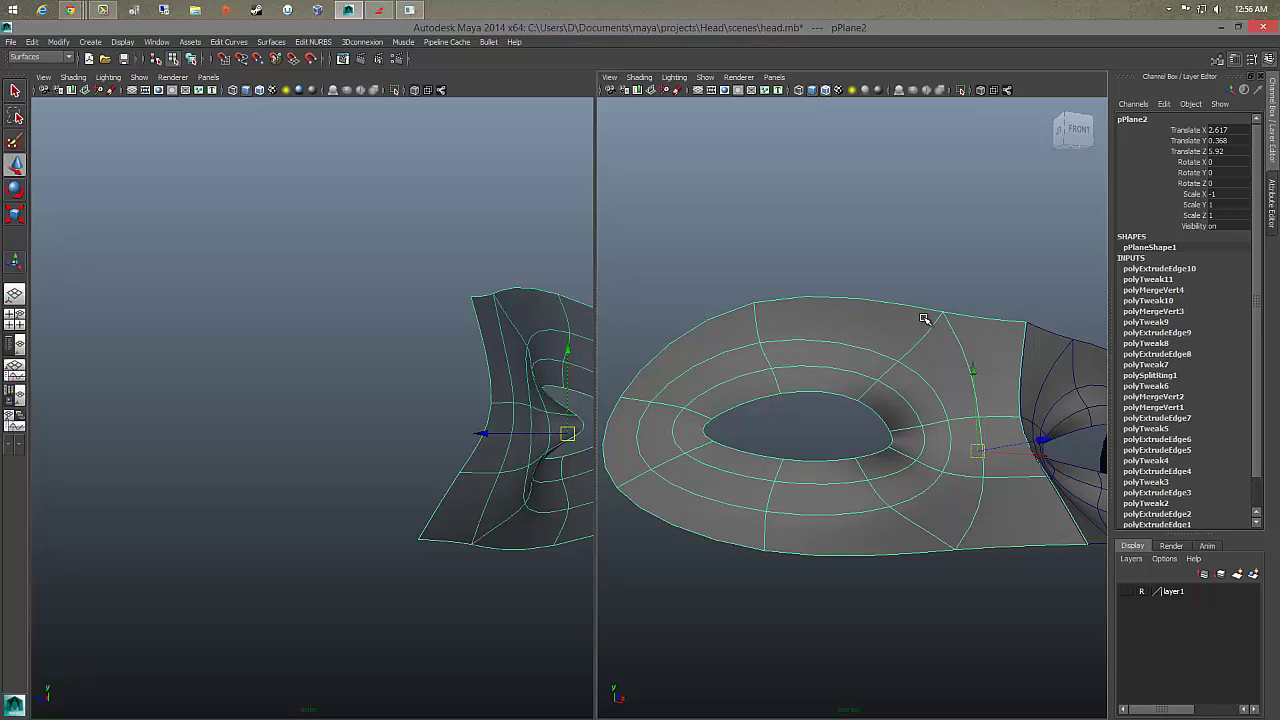
pyautogui.press('1')
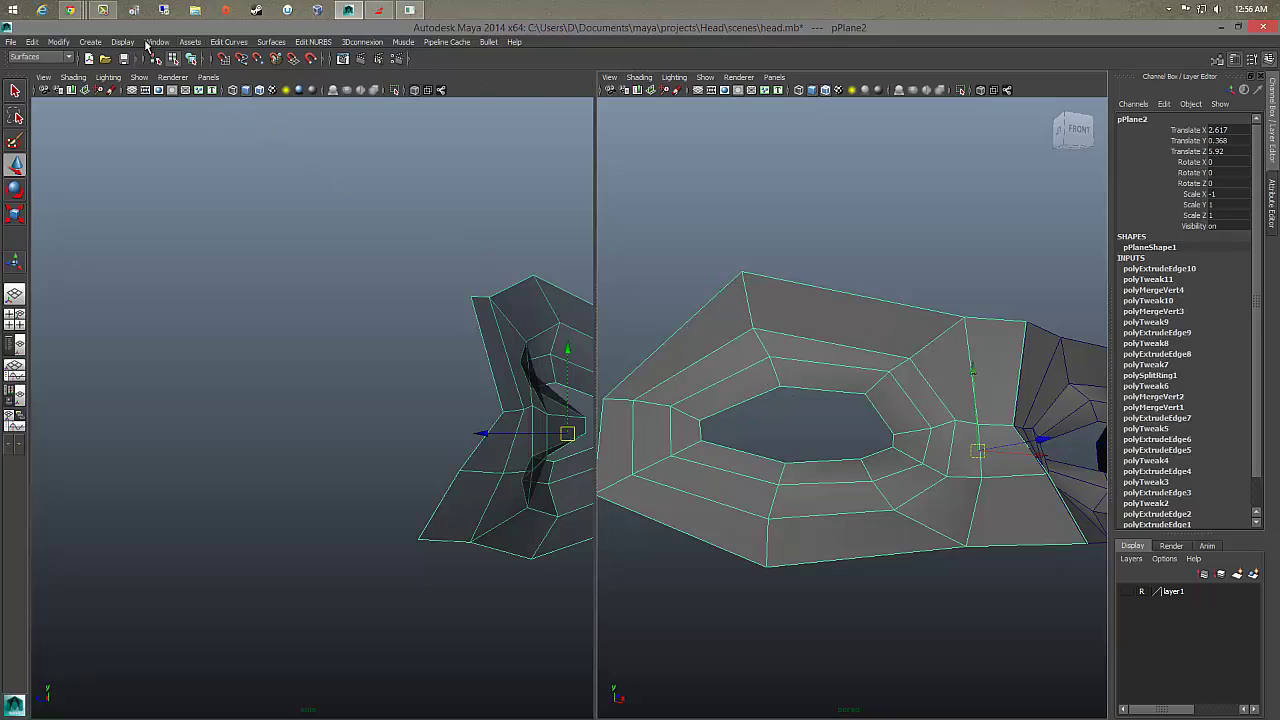
pyautogui.click(128, 42)
pyautogui.moveTo(152, 74)
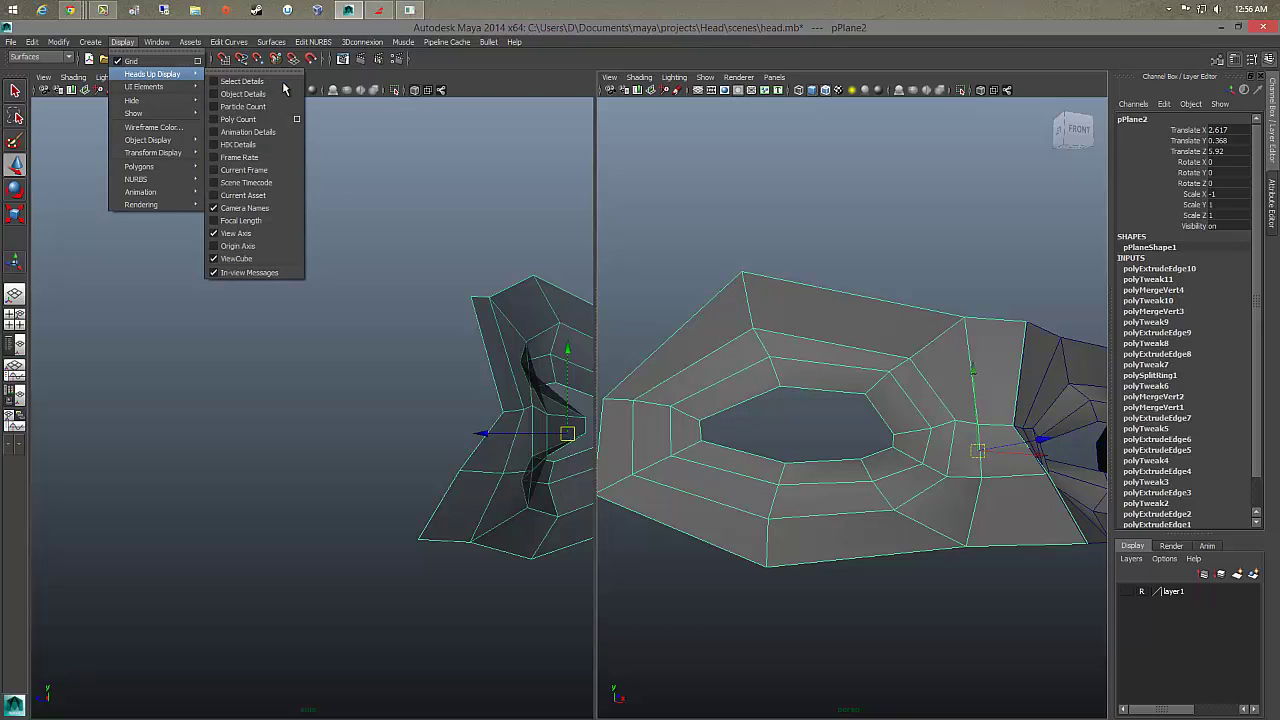
# Step: Turn on the Poly Count readout, orbit the perspective view to face the eye hole, and show layer1 again
pyautogui.click(258, 119)
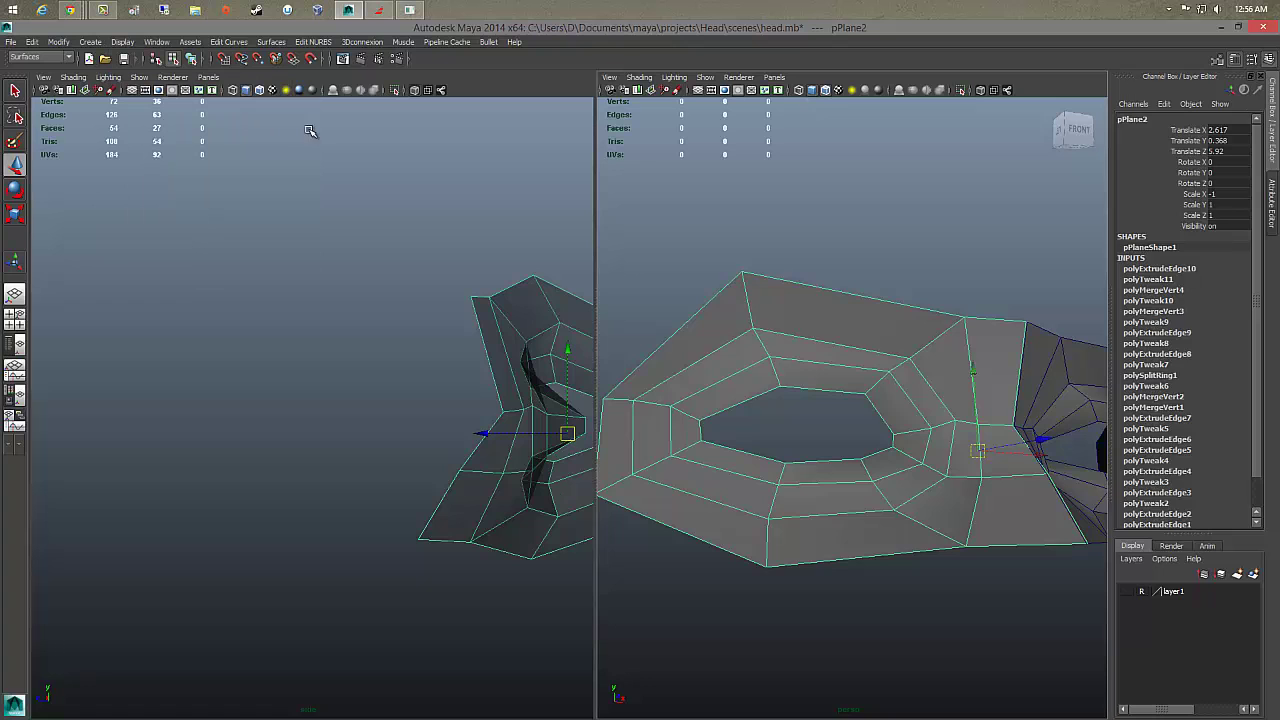
pyautogui.click(810, 213)
pyautogui.moveTo(811, 214)
pyautogui.keyDown('alt'); pyautogui.mouseDown()
pyautogui.moveTo(857, 229)
pyautogui.moveTo(837, 294)
pyautogui.mouseUp(); pyautogui.keyUp('alt')
pyautogui.moveTo(837, 294); pyautogui.dragTo(846, 363, button='right')
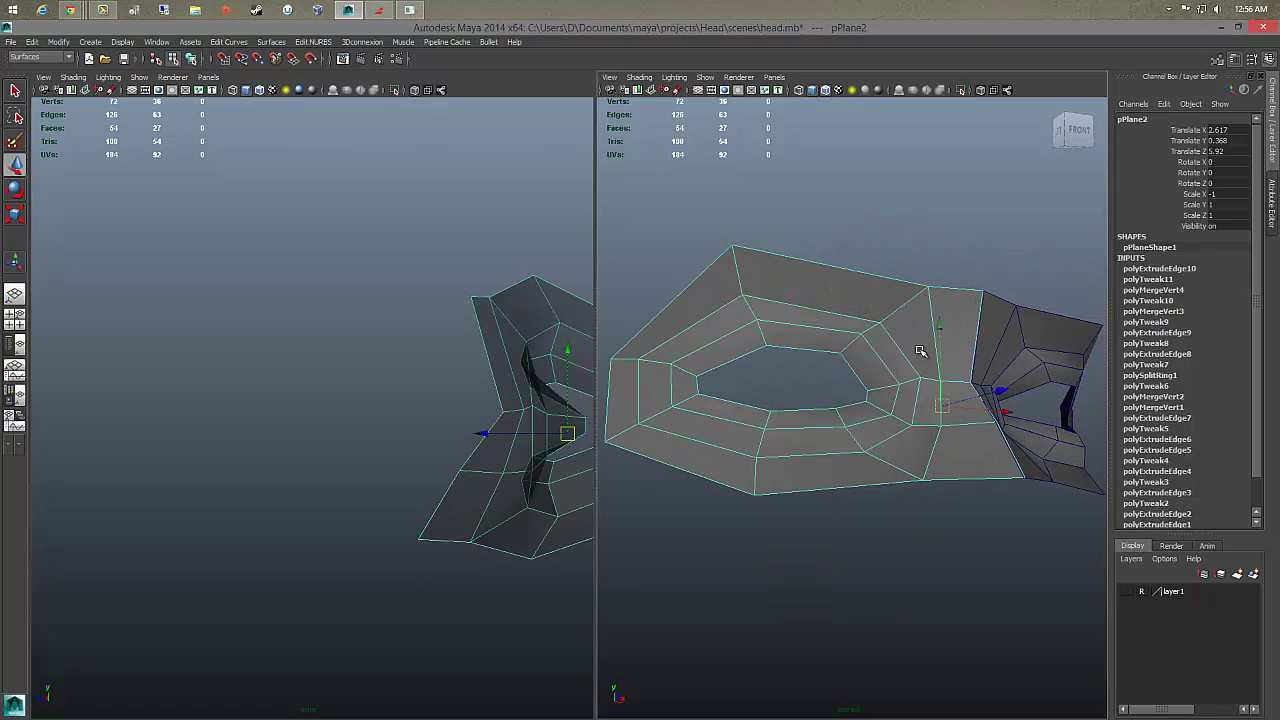
pyautogui.moveTo(920, 350)
pyautogui.keyDown('alt'); pyautogui.mouseDown()
pyautogui.moveTo(983, 323)
pyautogui.moveTo(1000, 286)
pyautogui.moveTo(1043, 306)
pyautogui.moveTo(1025, 318)
pyautogui.mouseUp(); pyautogui.keyUp('alt')
pyautogui.moveTo(1025, 318); pyautogui.dragTo(995, 348, button='right')
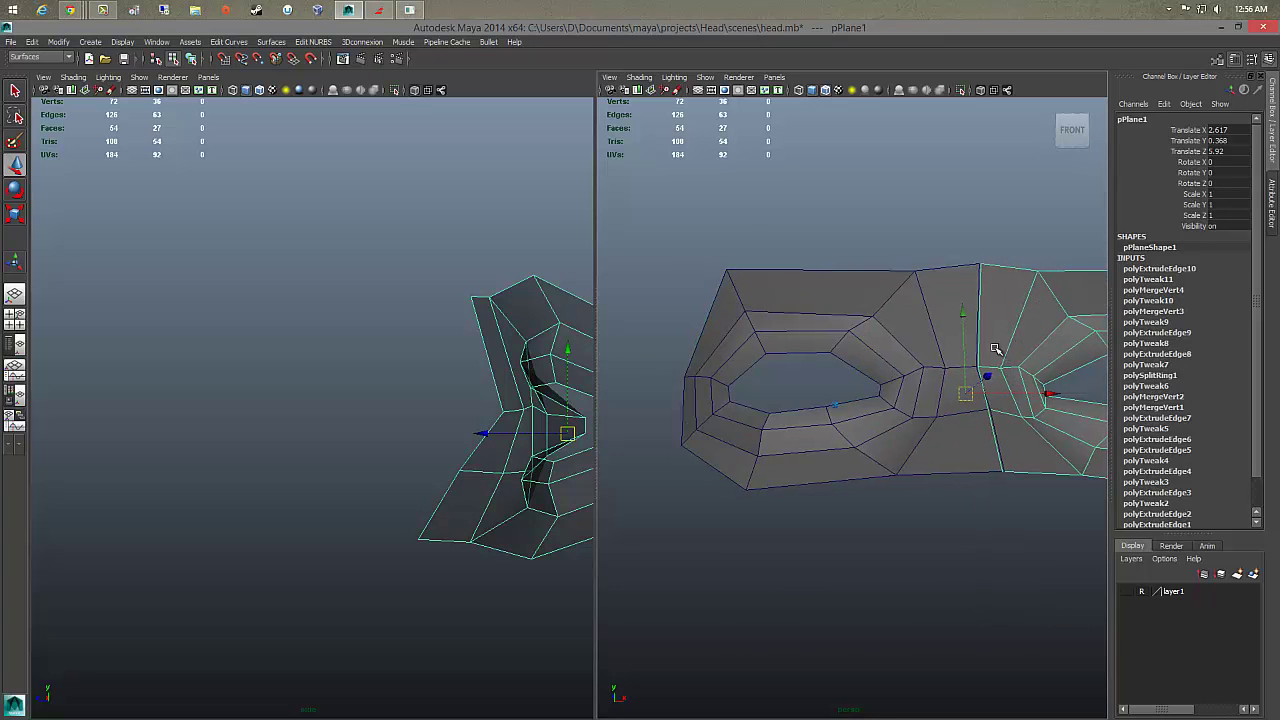
pyautogui.moveTo(995, 348)
pyautogui.keyDown('alt'); pyautogui.mouseDown()
pyautogui.moveTo(674, 175)
pyautogui.moveTo(712, 168)
pyautogui.mouseUp(); pyautogui.keyUp('alt')
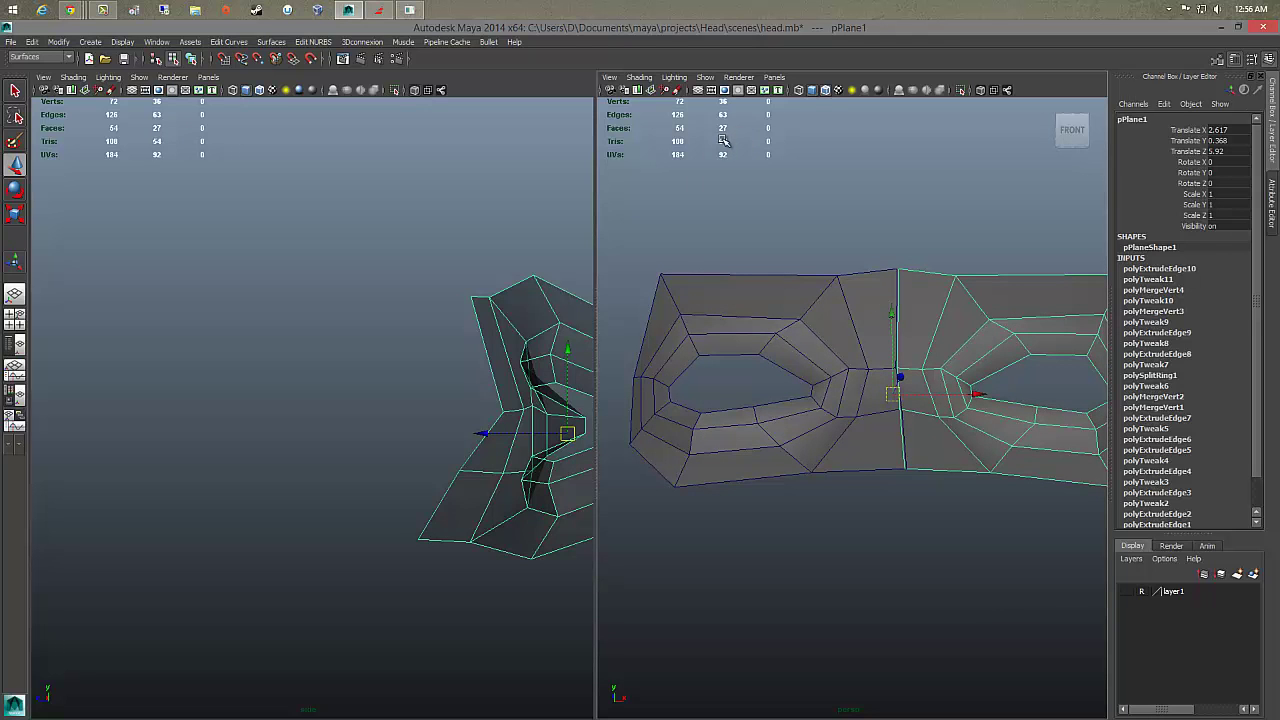
pyautogui.moveTo(744, 188)
pyautogui.keyDown('alt'); pyautogui.mouseDown()
pyautogui.moveTo(841, 314)
pyautogui.moveTo(837, 349)
pyautogui.moveTo(817, 334)
pyautogui.moveTo(807, 352)
pyautogui.mouseUp(); pyautogui.keyUp('alt')
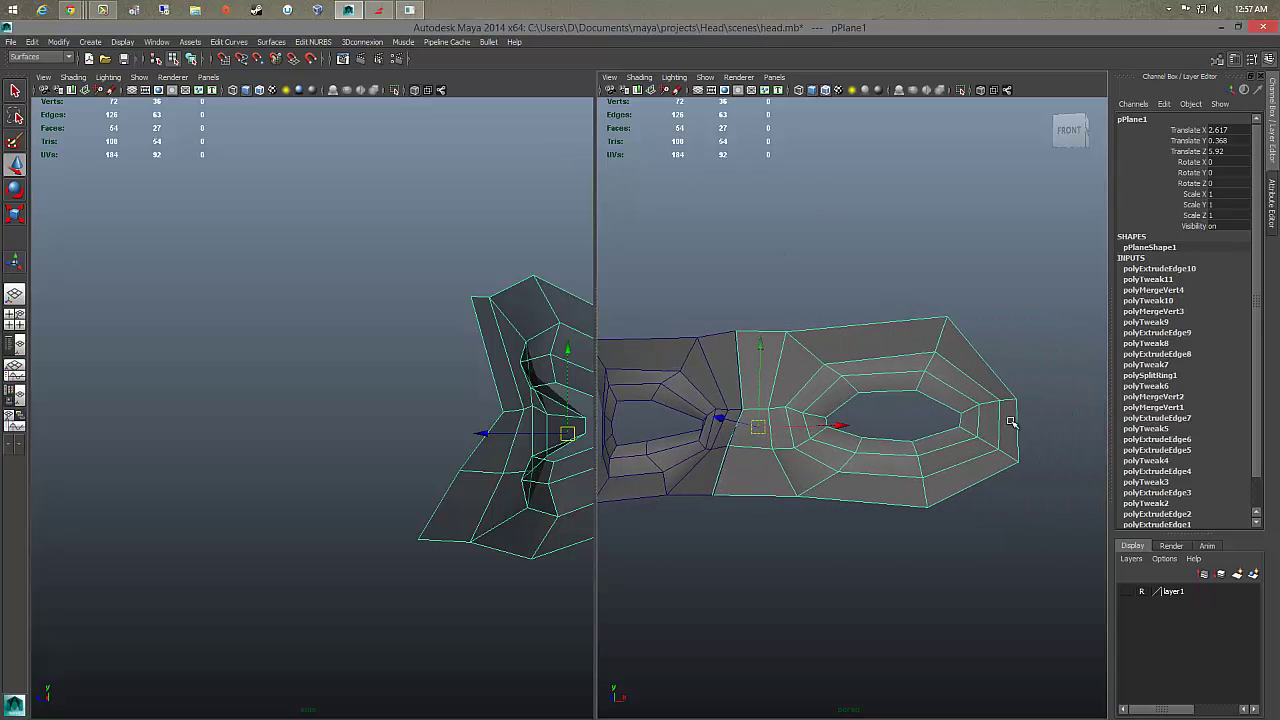
pyautogui.click(1128, 591)
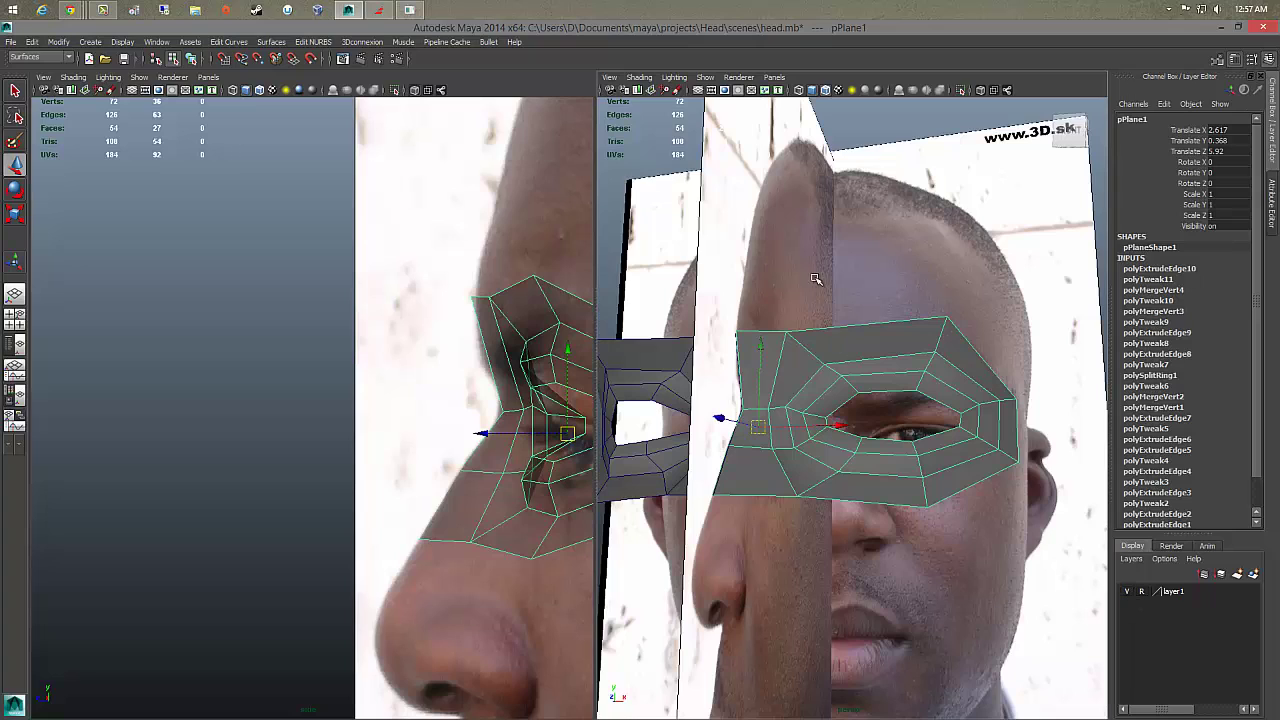
# Step: Switch the right viewport back to the front orthographic camera and pan to centre the face
pyautogui.click(775, 77)
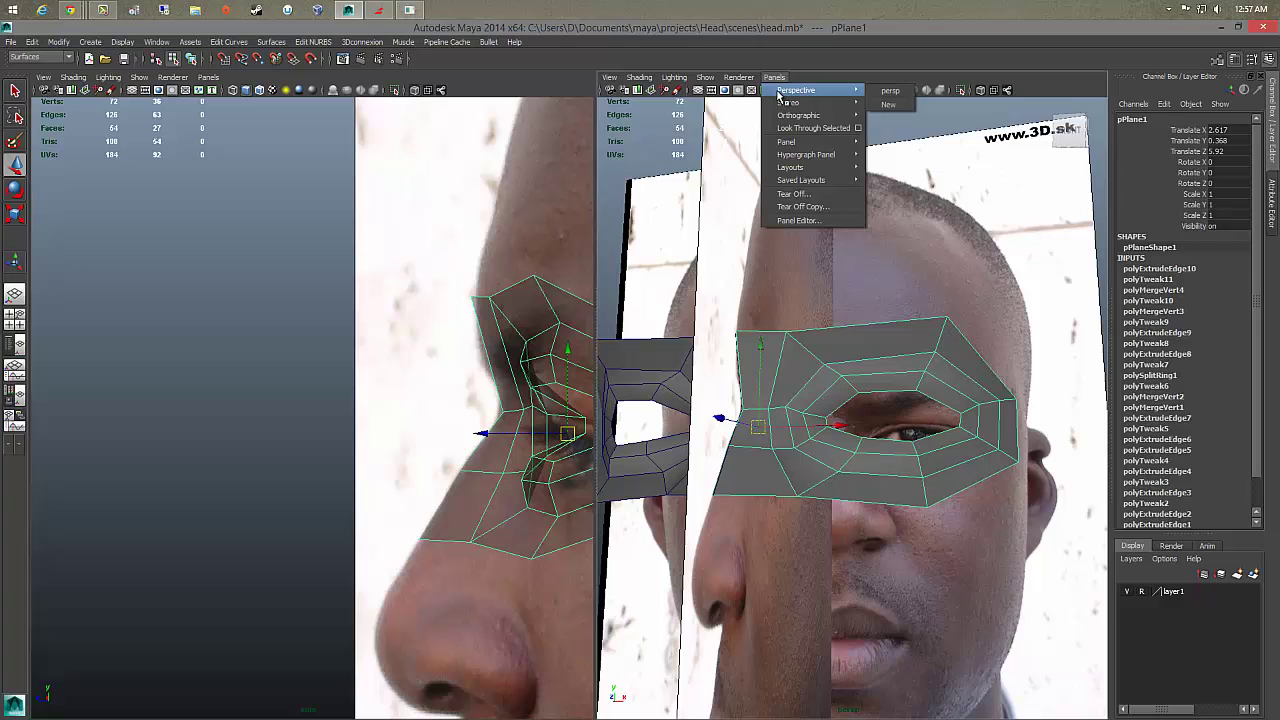
pyautogui.moveTo(789, 103)
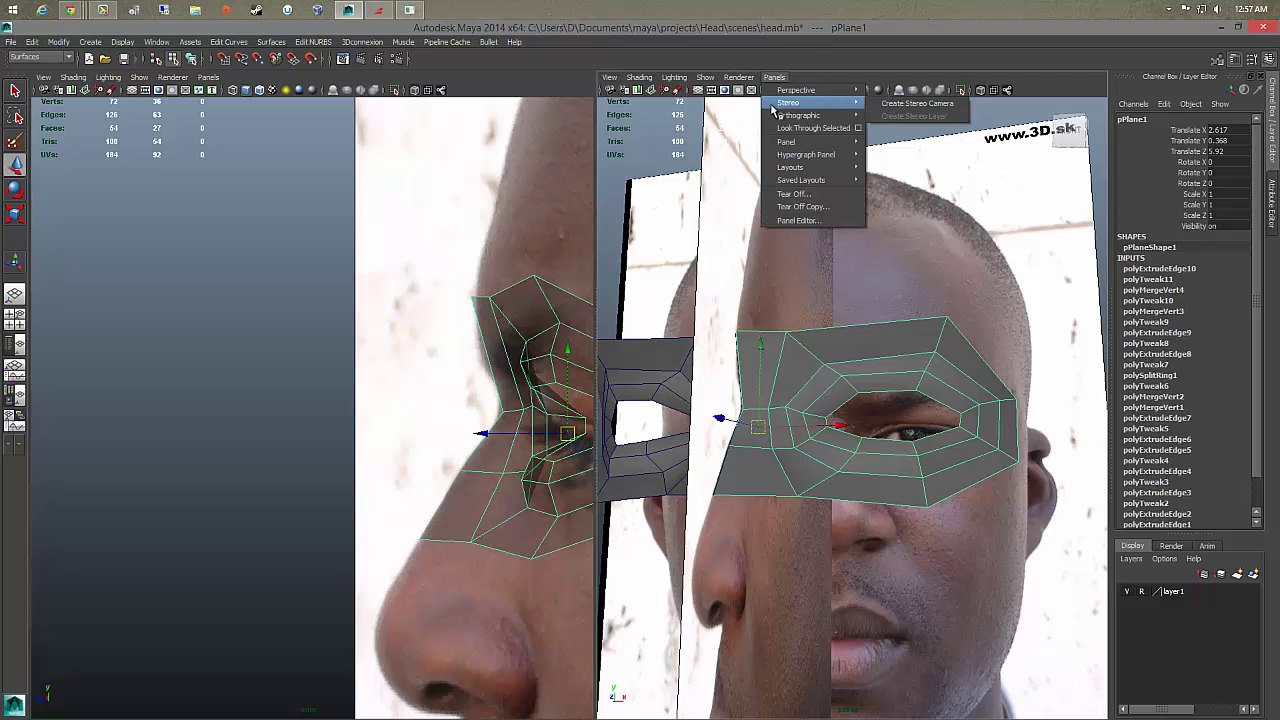
pyautogui.click(868, 117)
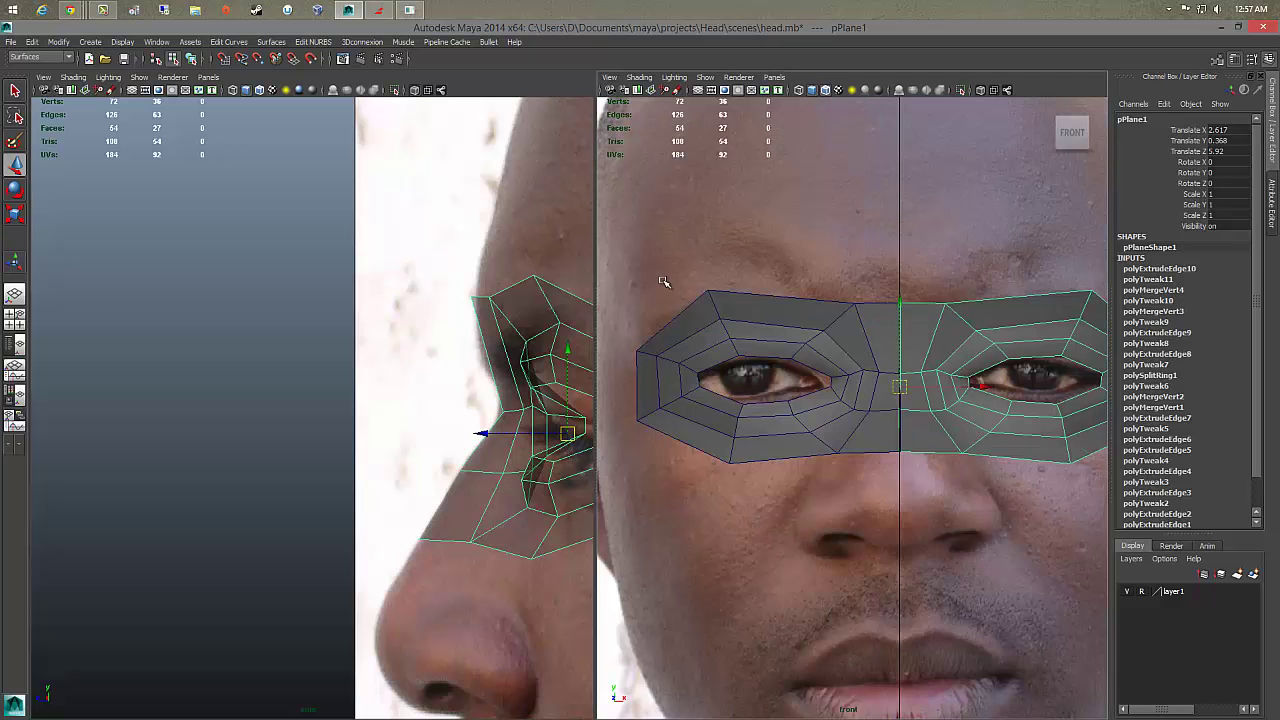
pyautogui.keyDown('alt'); pyautogui.moveTo(663, 282); pyautogui.dragTo(677, 283, button='middle'); pyautogui.keyUp('alt')
pyautogui.keyDown('alt'); pyautogui.moveTo(588, 300); pyautogui.dragTo(521, 297, button='middle'); pyautogui.keyUp('alt')
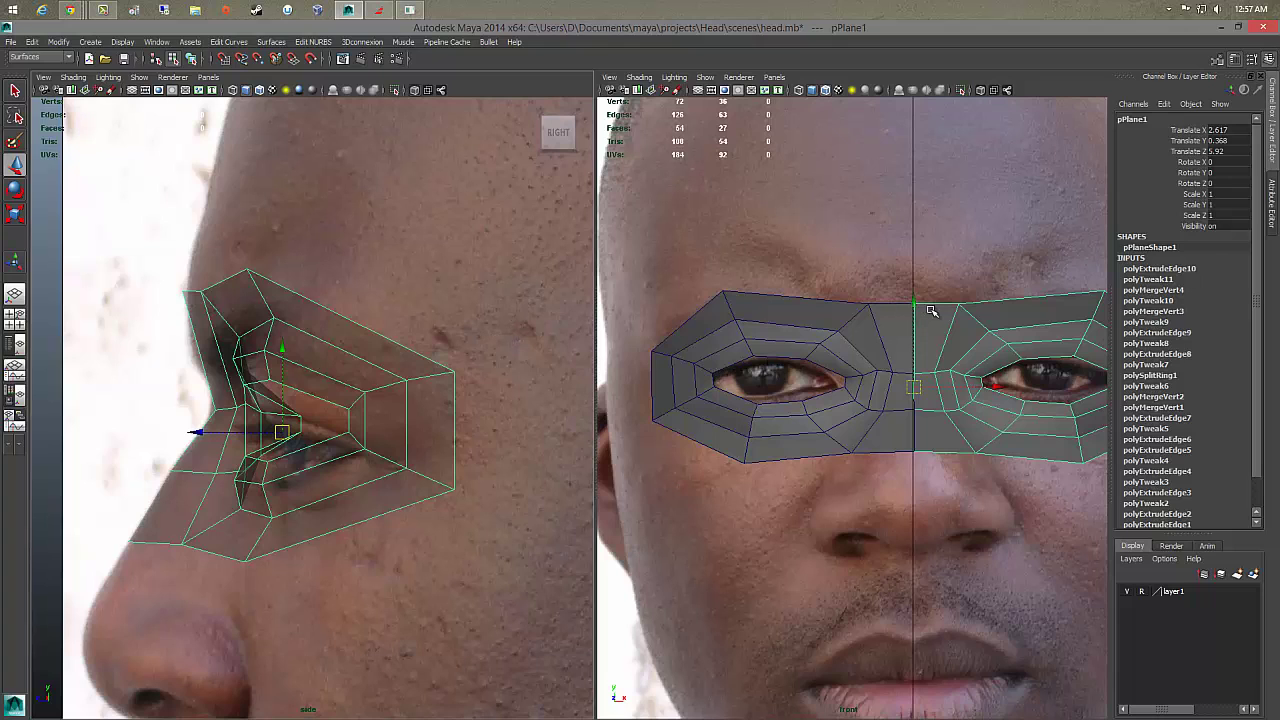
pyautogui.moveTo(928, 306); pyautogui.dragTo(896, 310, button='right')
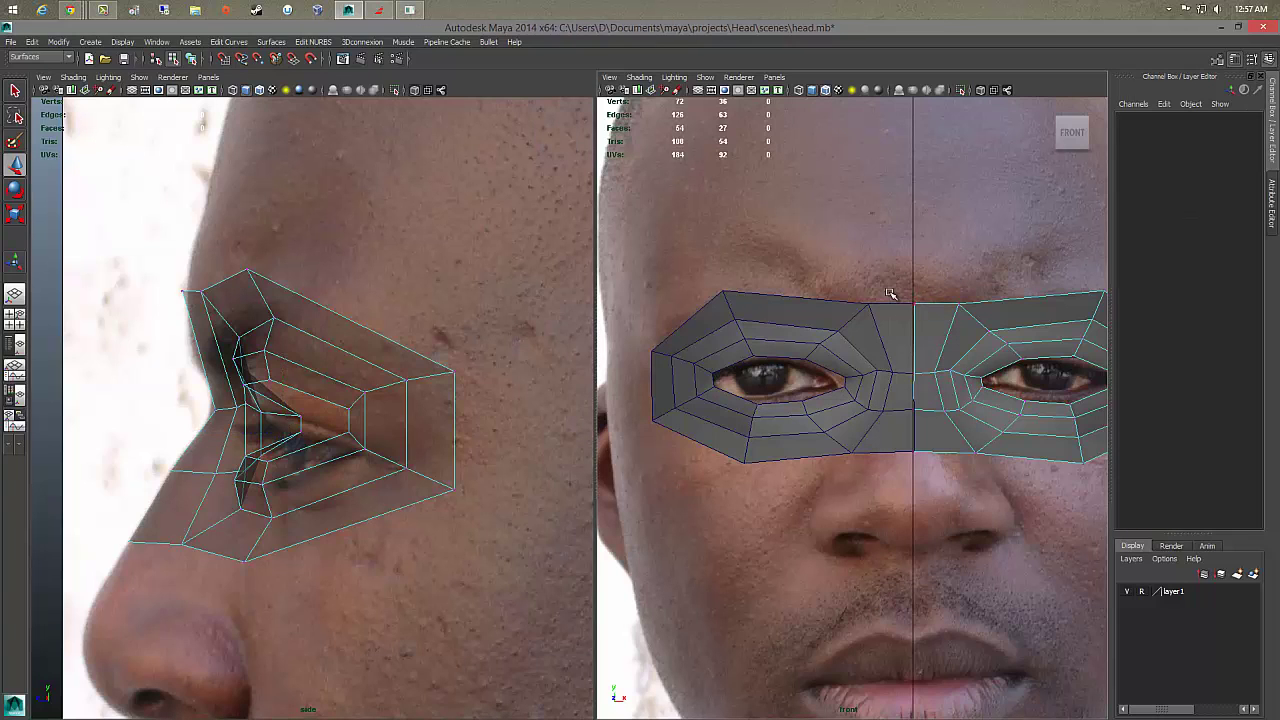
# Step: Lower the mask's top-centre vertex toward the brow and raise the outer corner of the top edge
pyautogui.moveTo(937, 287); pyautogui.dragTo(964, 314)
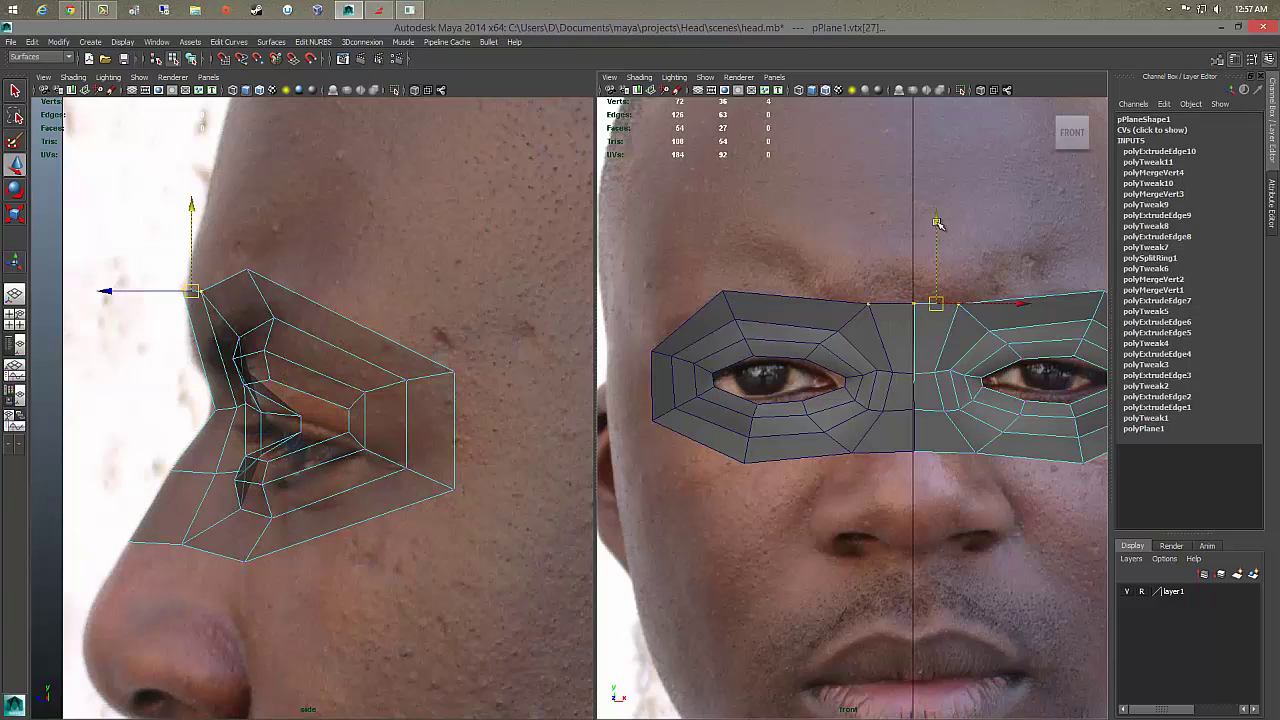
pyautogui.moveTo(937, 220); pyautogui.dragTo(935, 235)
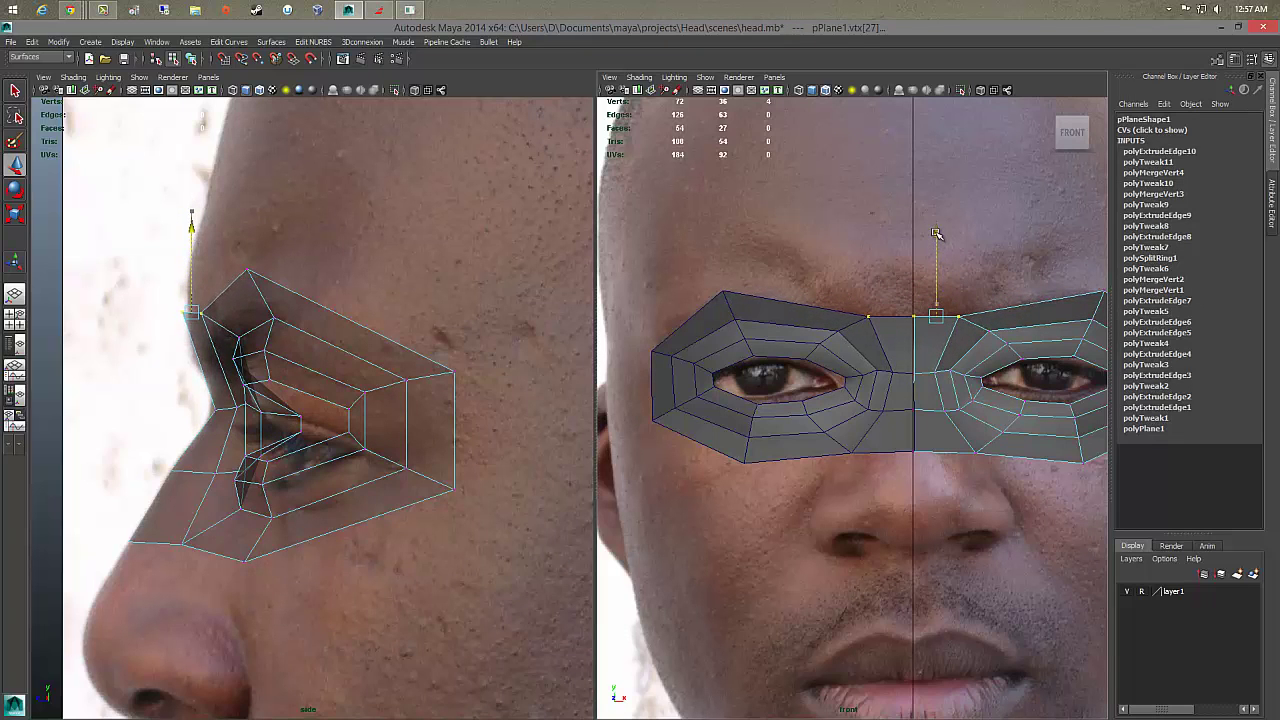
pyautogui.press('a')
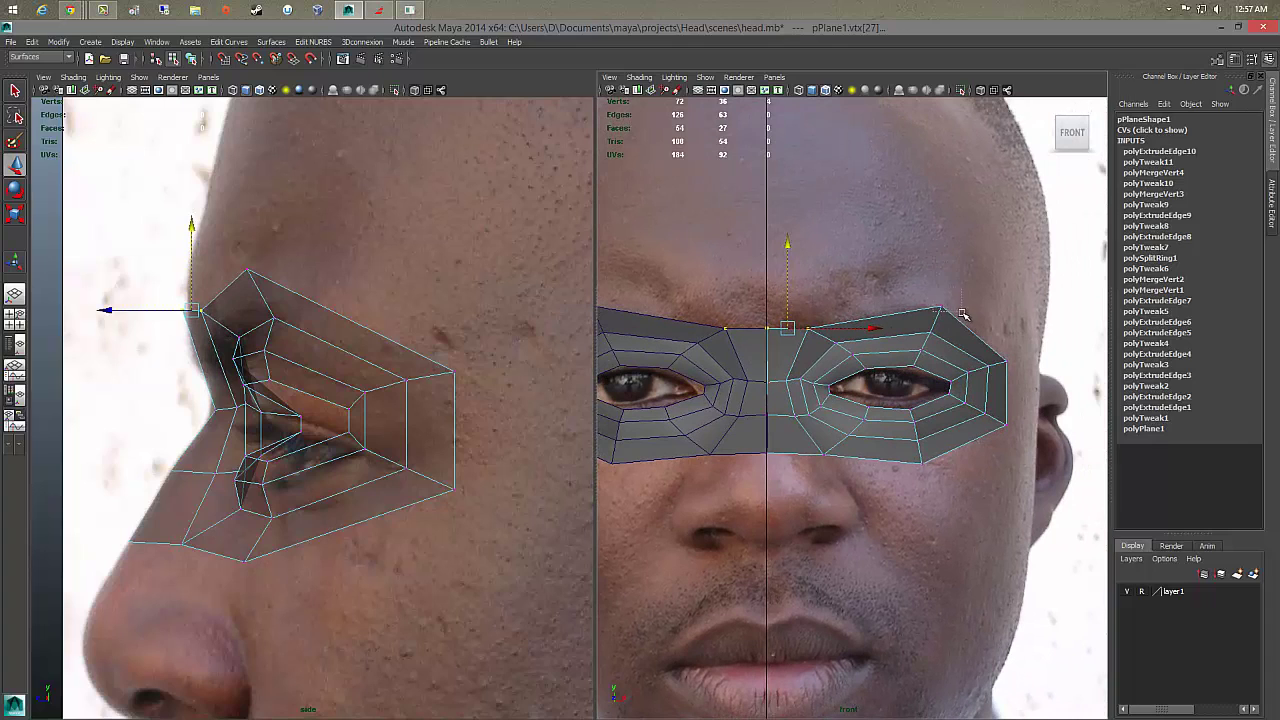
pyautogui.click(940, 309)
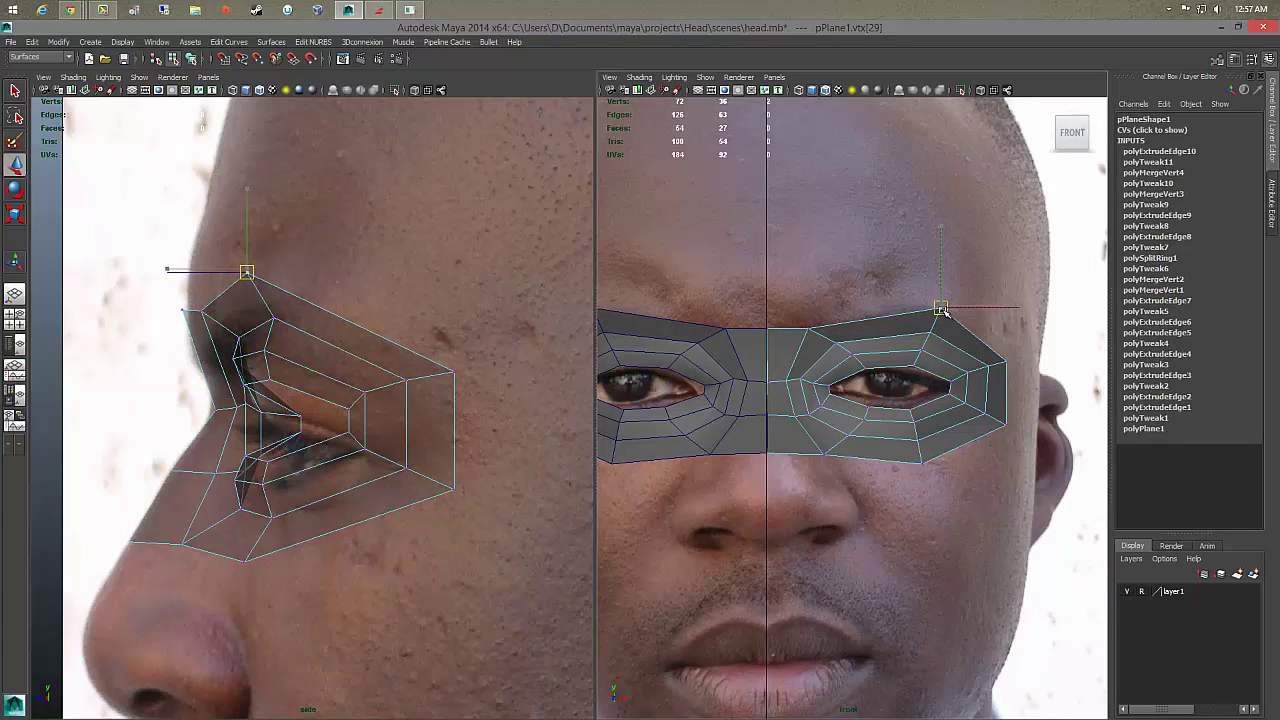
pyautogui.moveTo(941, 310); pyautogui.dragTo(948, 307)
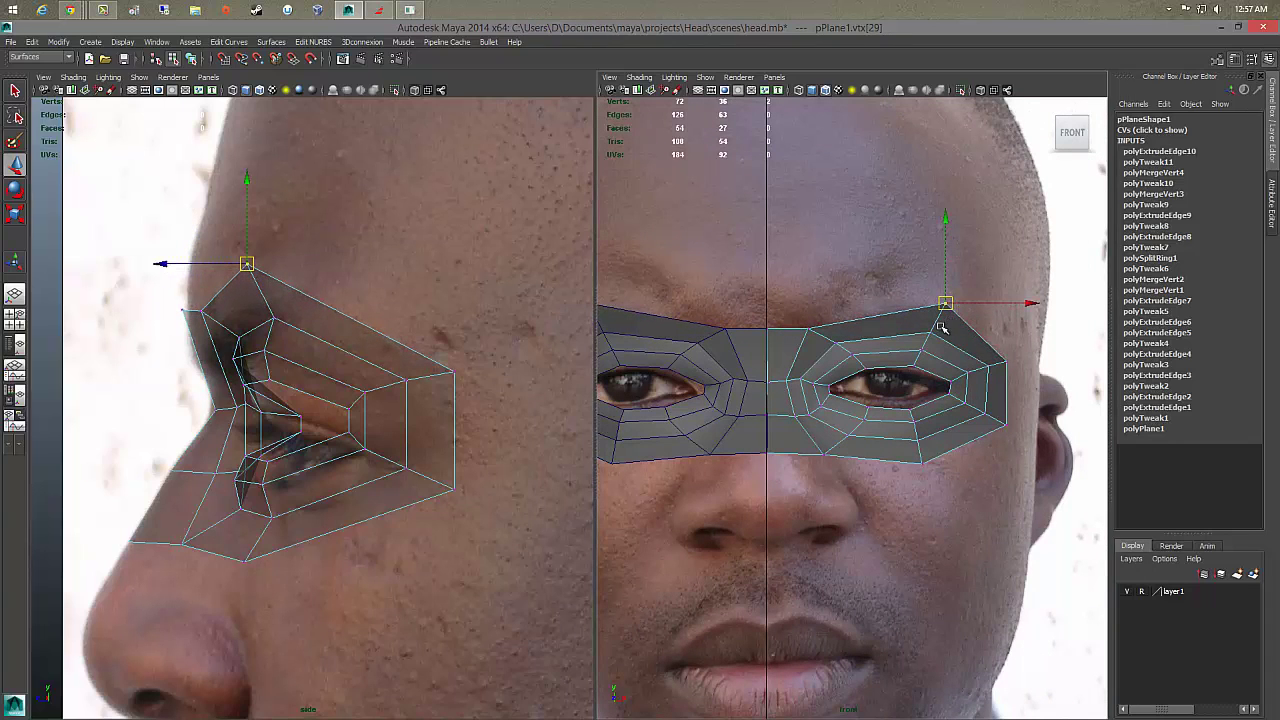
pyautogui.press('a')
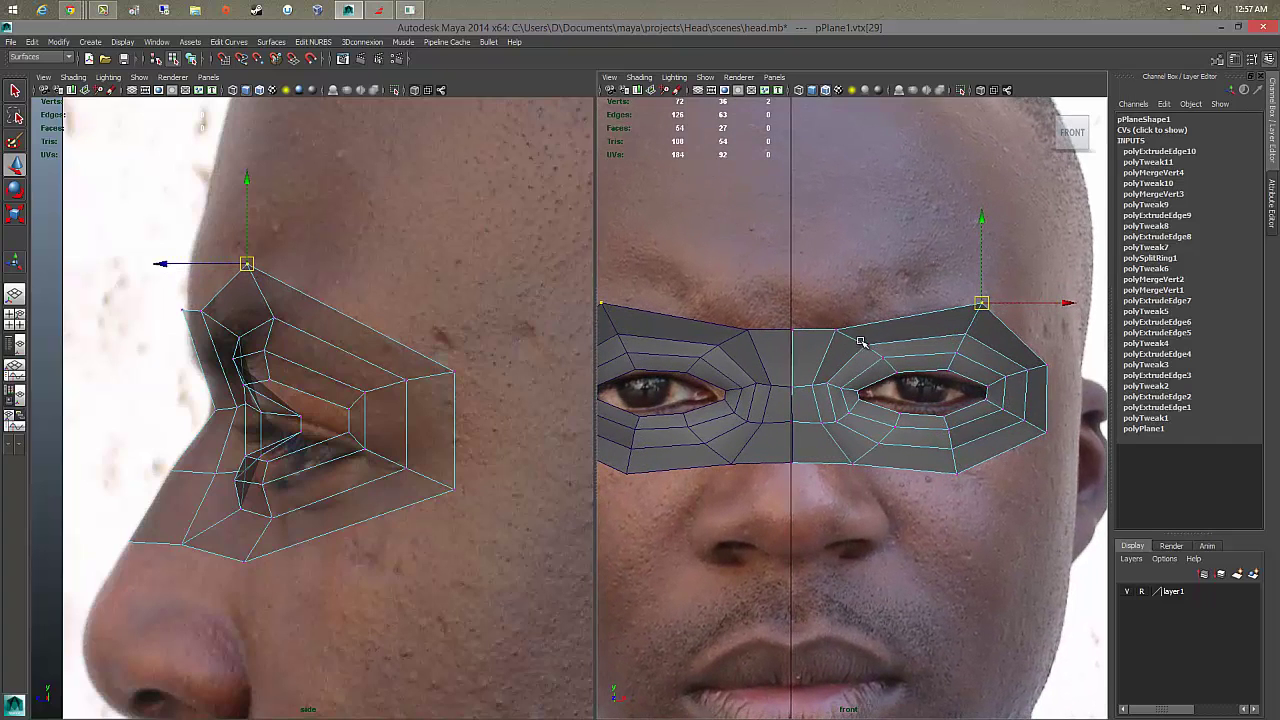
# Step: Raise the upper vertex near the inner eye corner so the top edge follows the brow
pyautogui.click(859, 345)
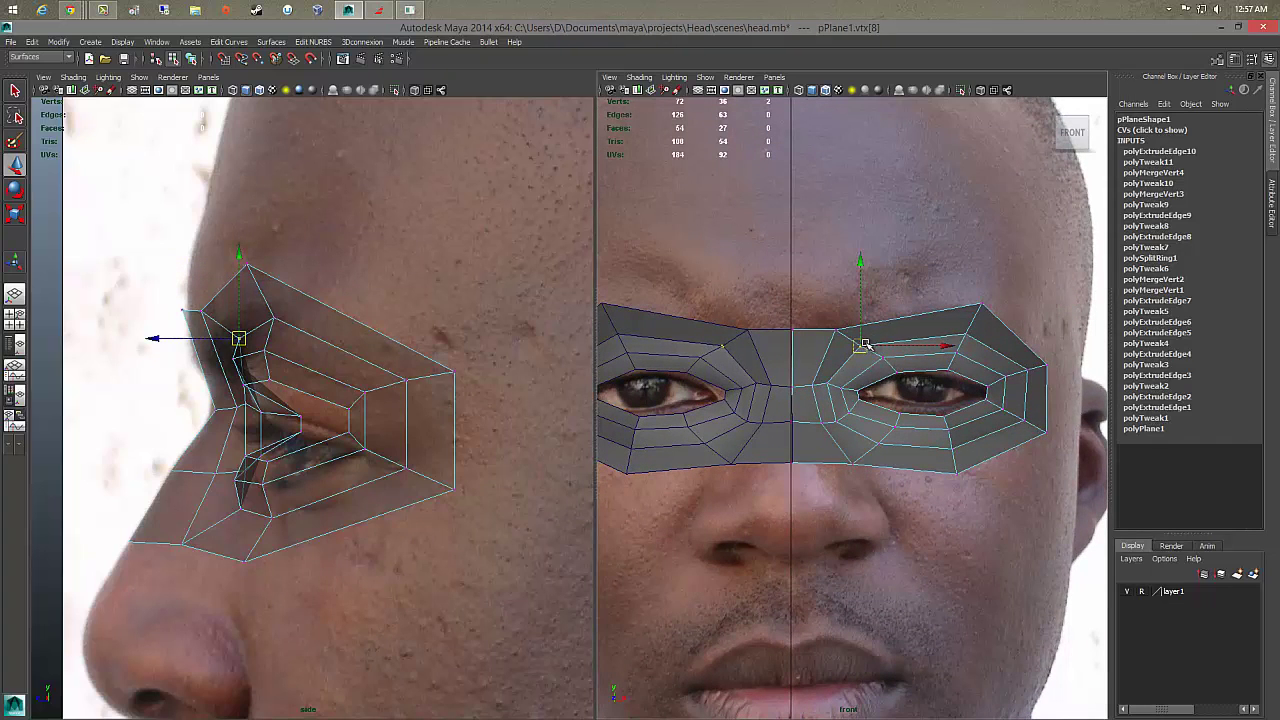
pyautogui.moveTo(865, 345); pyautogui.dragTo(866, 341)
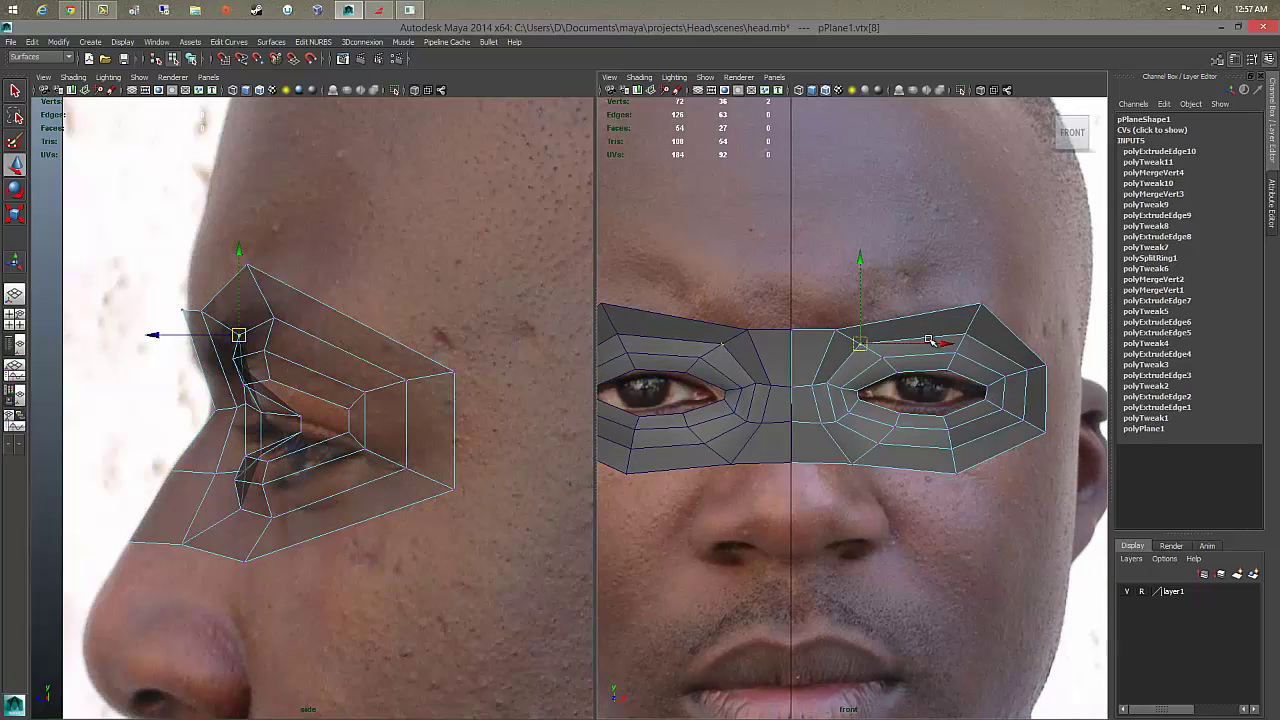
pyautogui.keyDown('alt'); pyautogui.moveTo(921, 341); pyautogui.dragTo(906, 341, button='middle'); pyautogui.keyUp('alt')
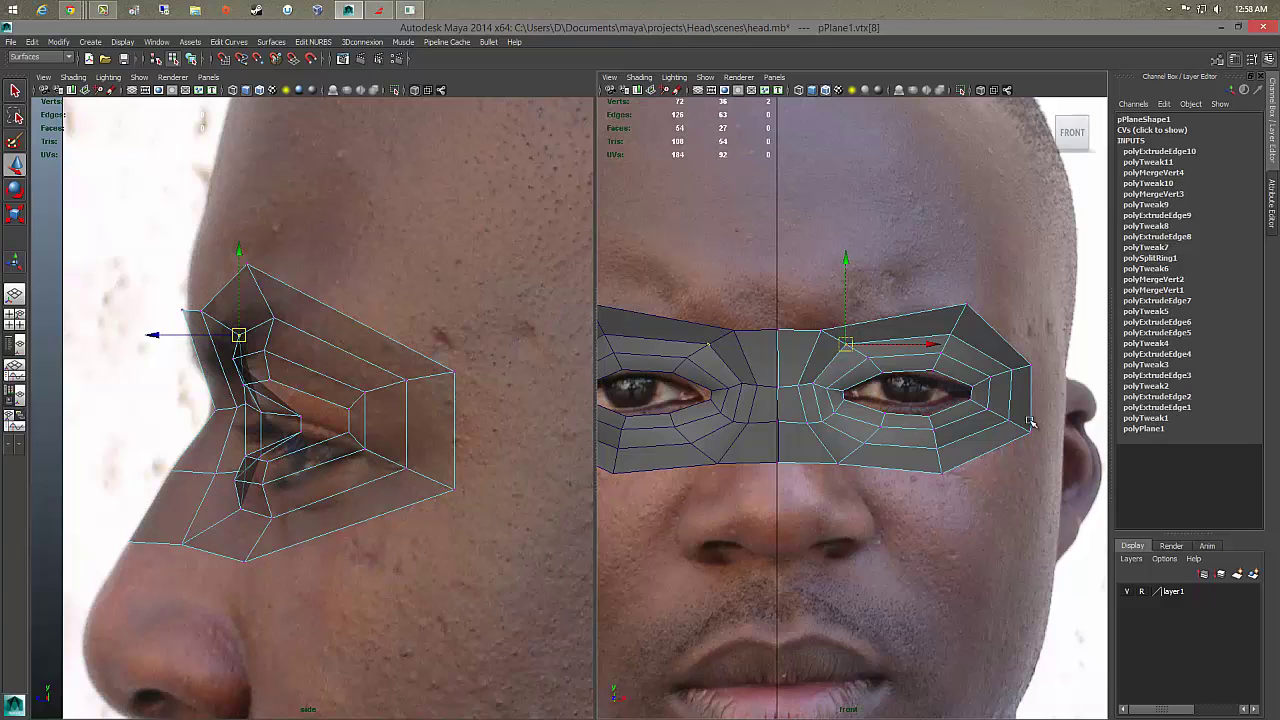
pyautogui.scroll(2, 905, 435)
pyautogui.scroll(2, 900, 432)
pyautogui.moveTo(886, 401); pyautogui.dragTo(887, 377, button='right')
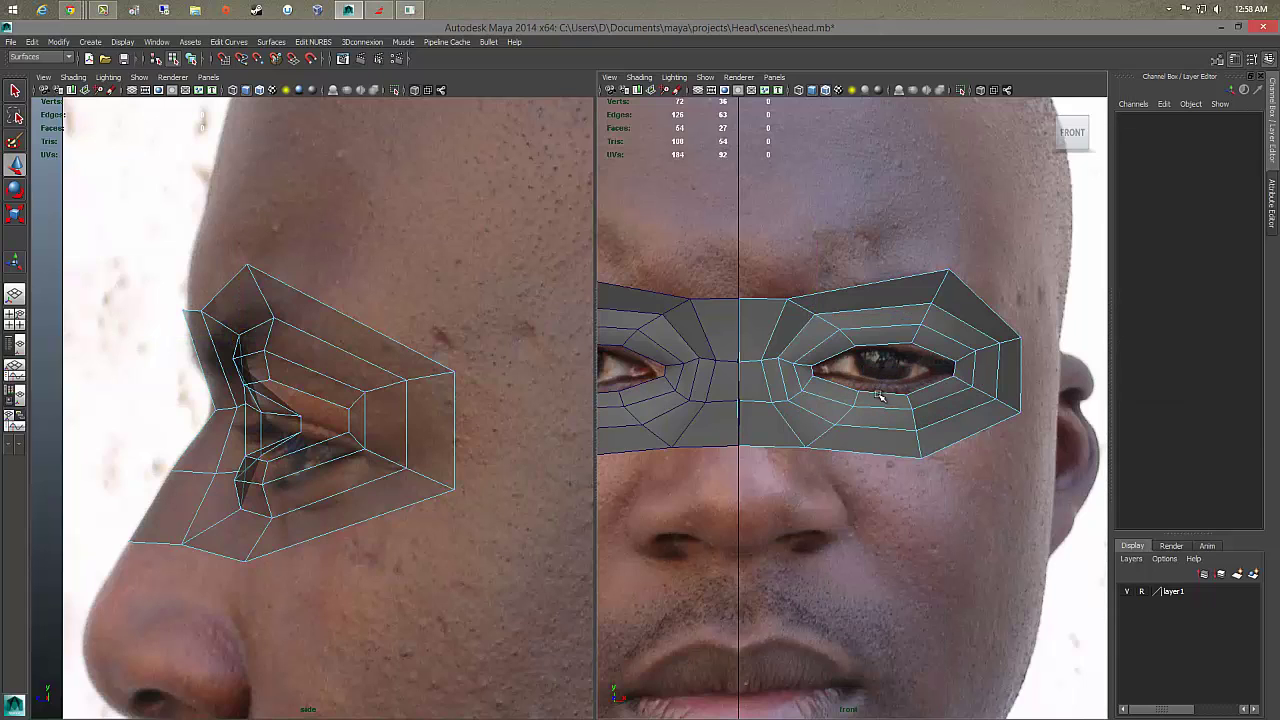
# Step: Select the eye's edge loop and run Connect Components to add a new ring, giving 66 faces
pyautogui.click(880, 428)
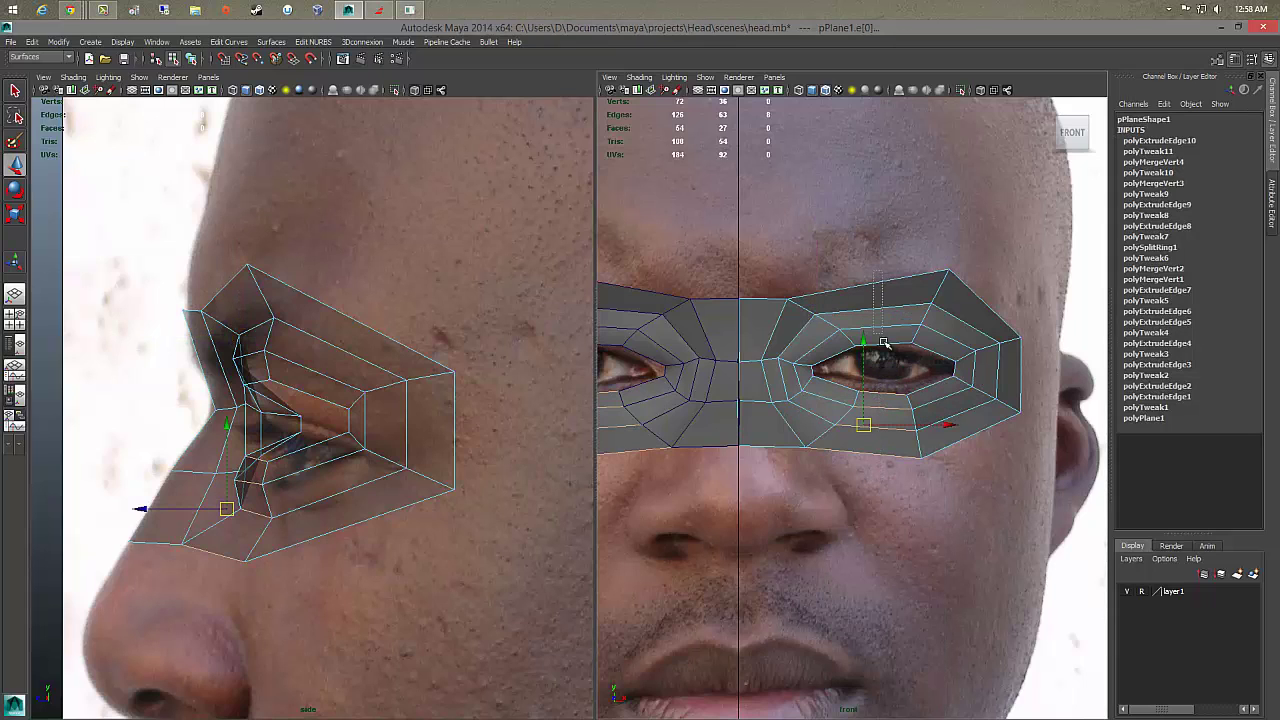
pyautogui.doubleClick(882, 385)
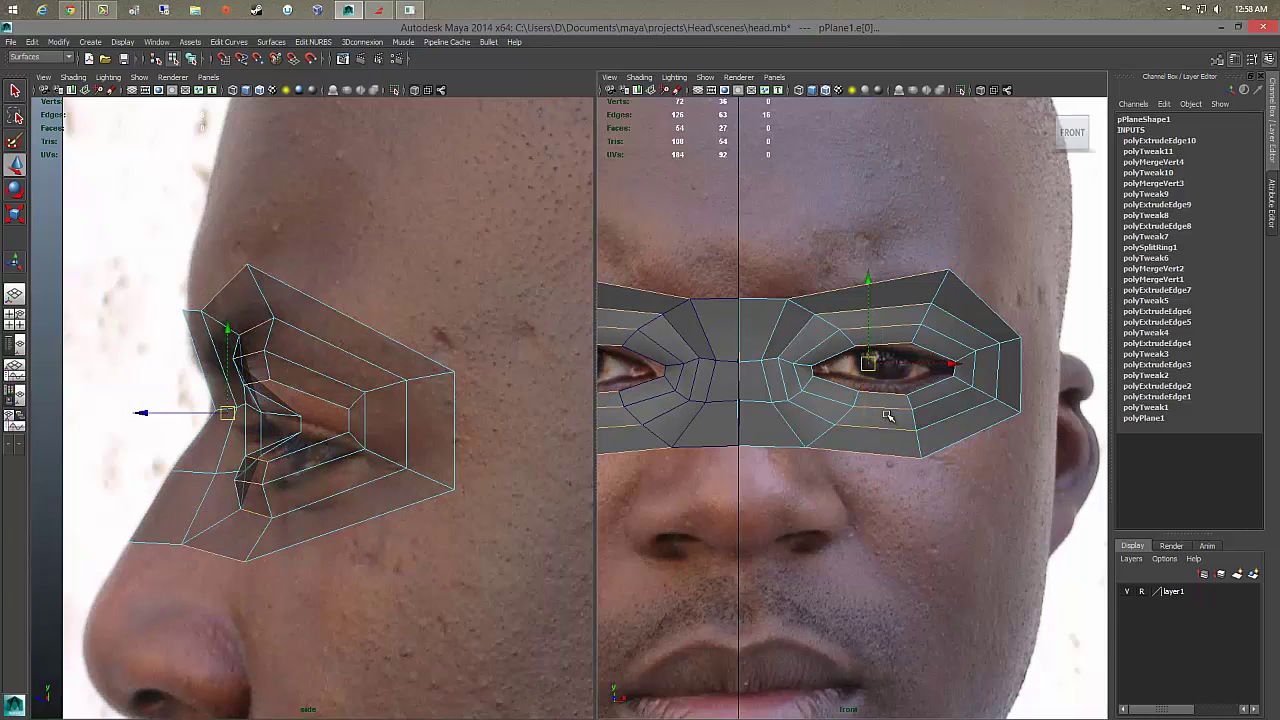
pyautogui.moveTo(887, 414)
pyautogui.keyDown('shift'); pyautogui.mouseDown(button='right')
pyautogui.moveTo(889, 556)
pyautogui.moveTo(895, 500)
pyautogui.mouseUp(button='right'); pyautogui.keyUp('shift')
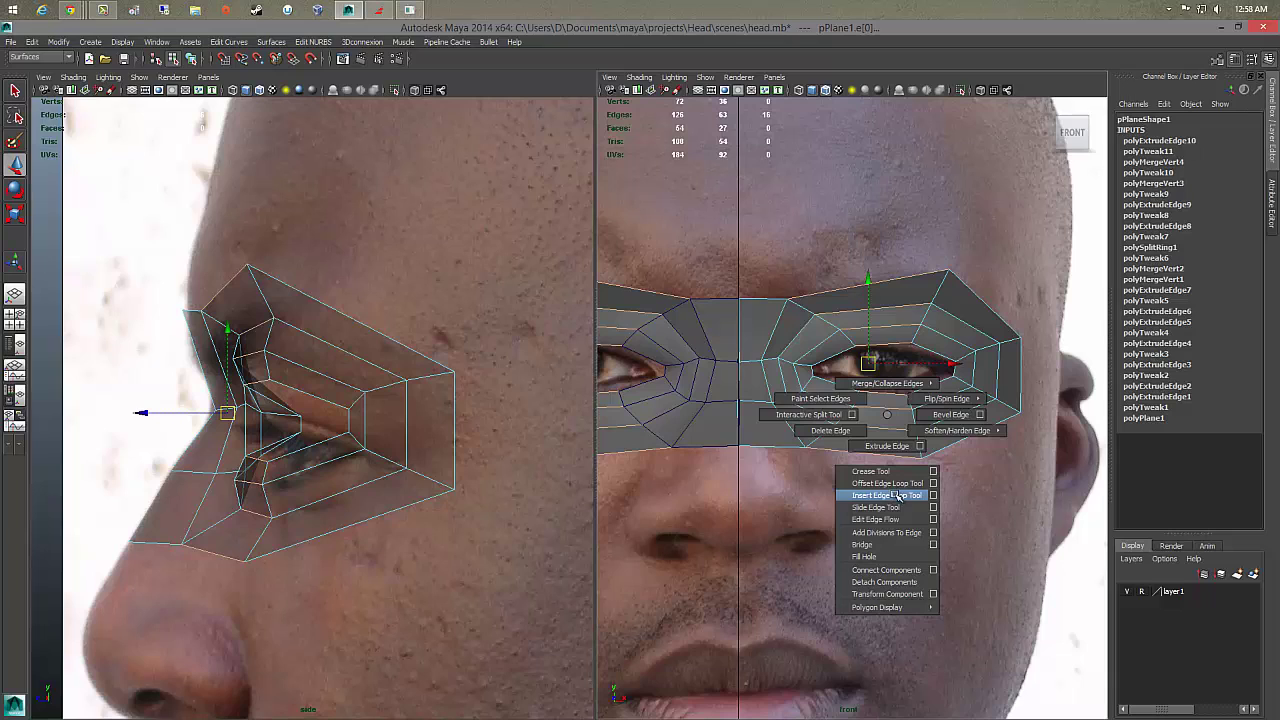
pyautogui.keyDown('shift'); pyautogui.moveTo(895, 497); pyautogui.dragTo(893, 571, button='right'); pyautogui.keyUp('shift')
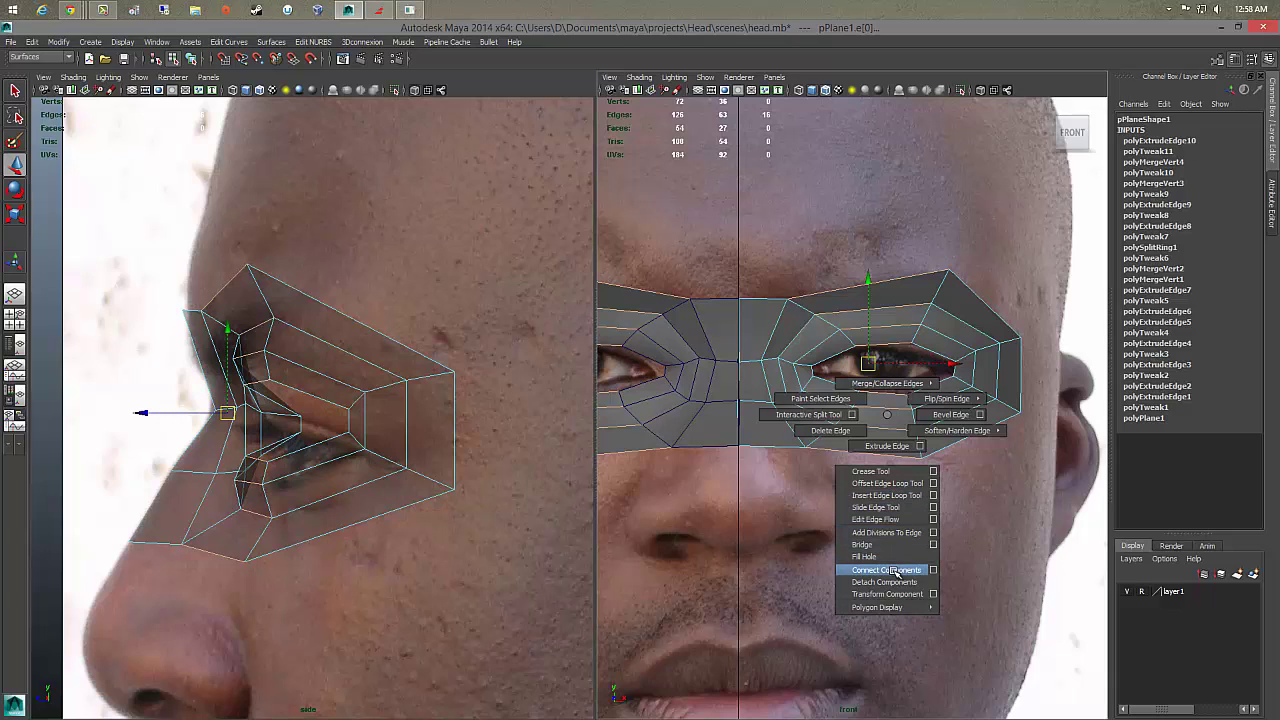
pyautogui.keyDown('shift'); pyautogui.moveTo(893, 571); pyautogui.dragTo(894, 571, button='right'); pyautogui.keyUp('shift')
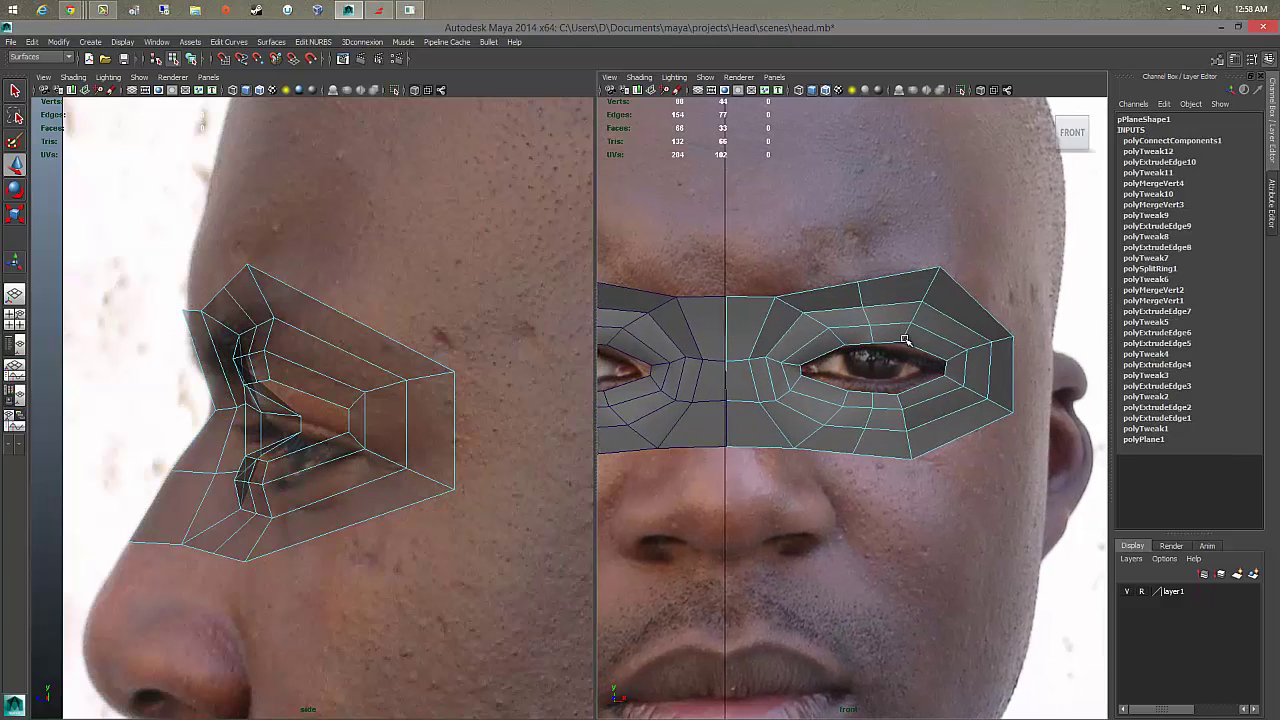
pyautogui.scroll(2, 900, 380)
pyautogui.rightClick(859, 326)
# Step: Raise the top-edge vertices above the eye and lower the lower-eyelid vertices slightly
pyautogui.click(826, 324)
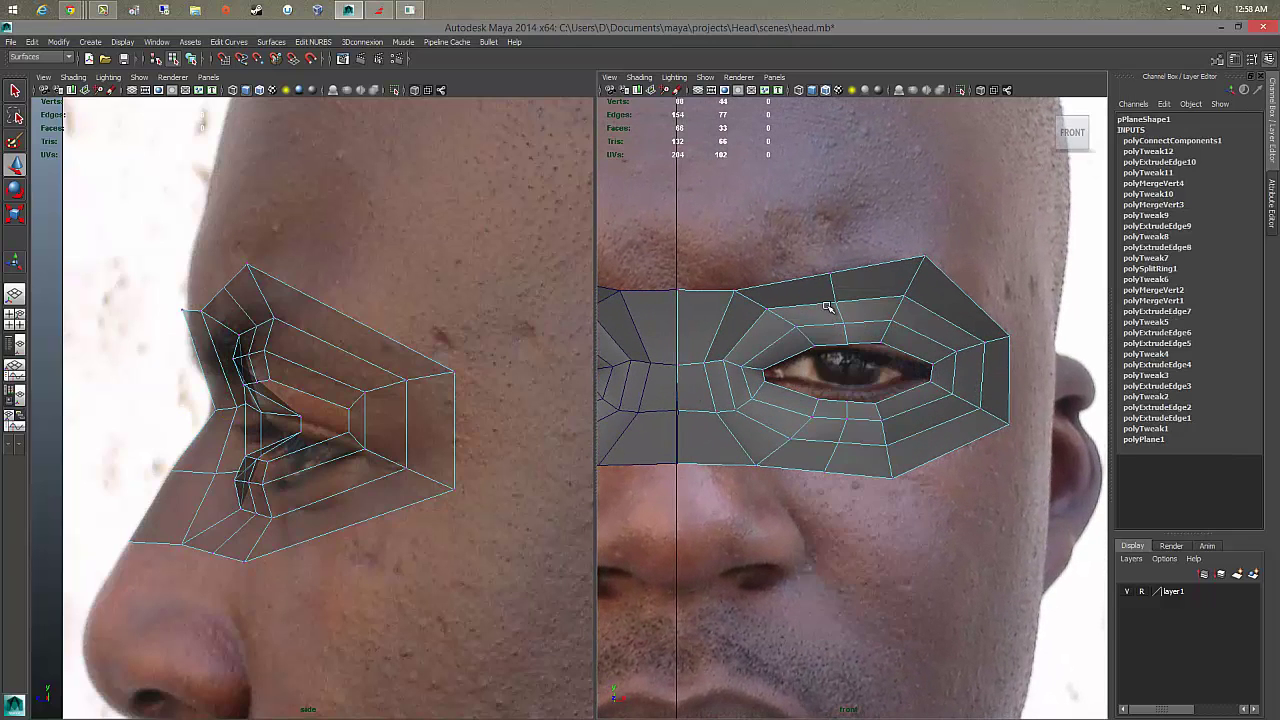
pyautogui.moveTo(816, 252); pyautogui.dragTo(856, 344)
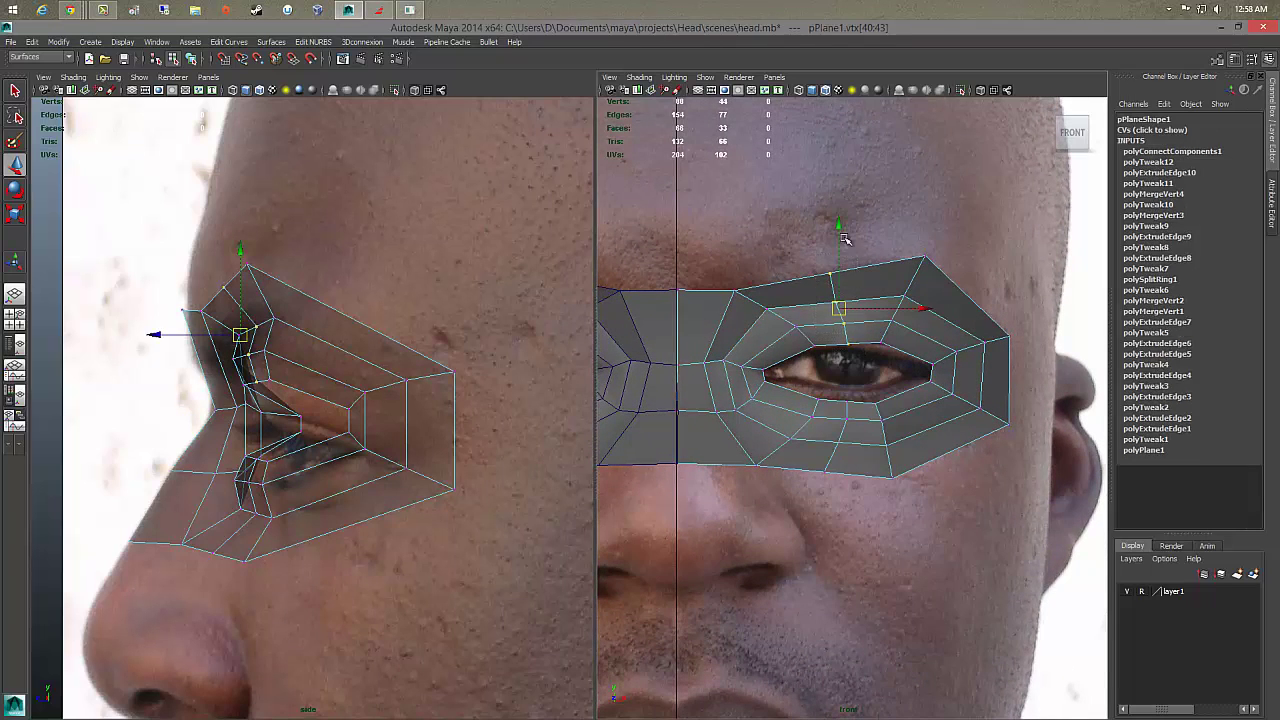
pyautogui.moveTo(842, 221); pyautogui.dragTo(840, 217)
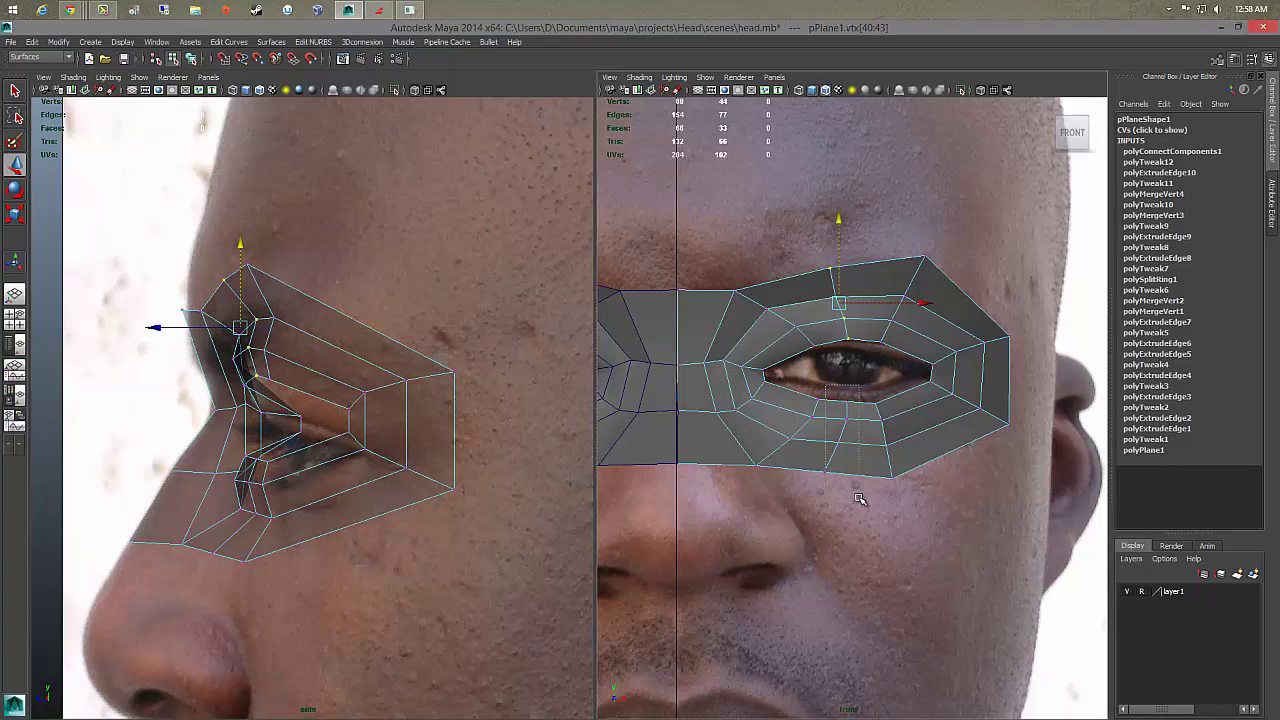
pyautogui.moveTo(826, 386); pyautogui.dragTo(862, 500)
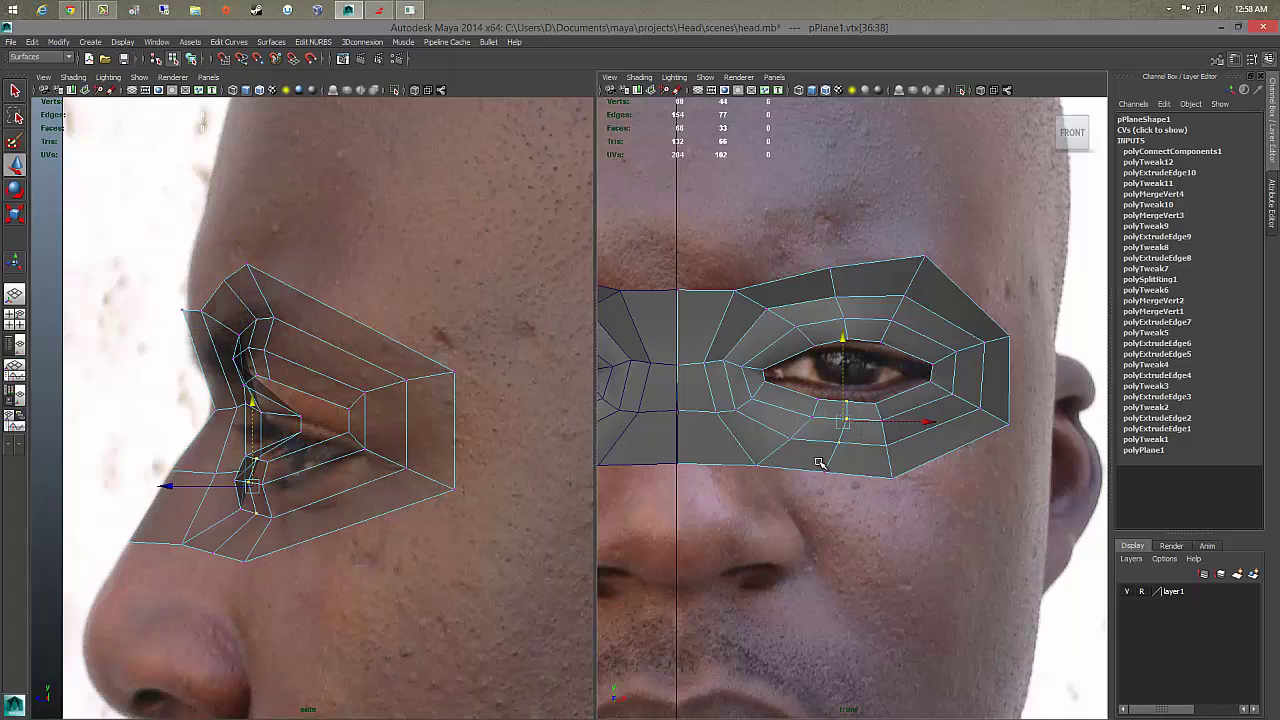
pyautogui.keyDown('shift'); pyautogui.click(818, 464); pyautogui.keyUp('shift')
pyautogui.moveTo(835, 355); pyautogui.dragTo(835, 361)
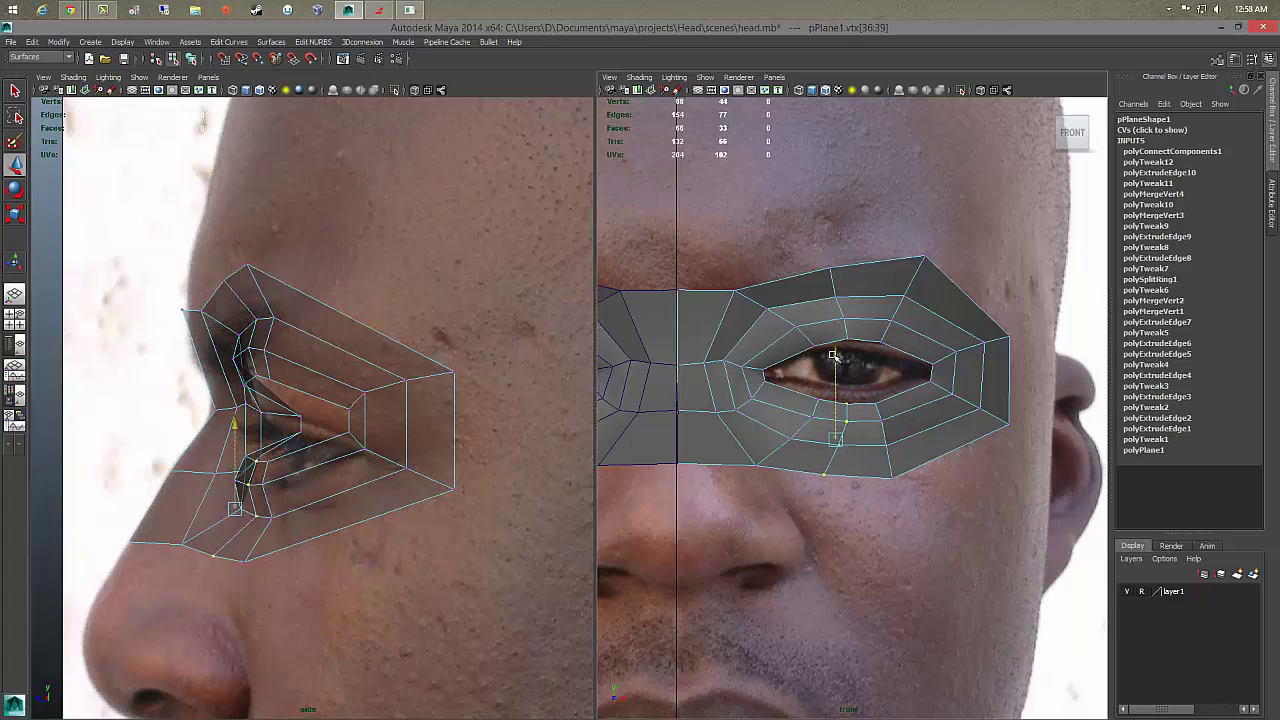
# Step: Nudge the mask's lower-edge vertices onto the cheek and pull the lower-right one up and right
pyautogui.click(815, 408)
pyautogui.moveTo(815, 408); pyautogui.dragTo(803, 403)
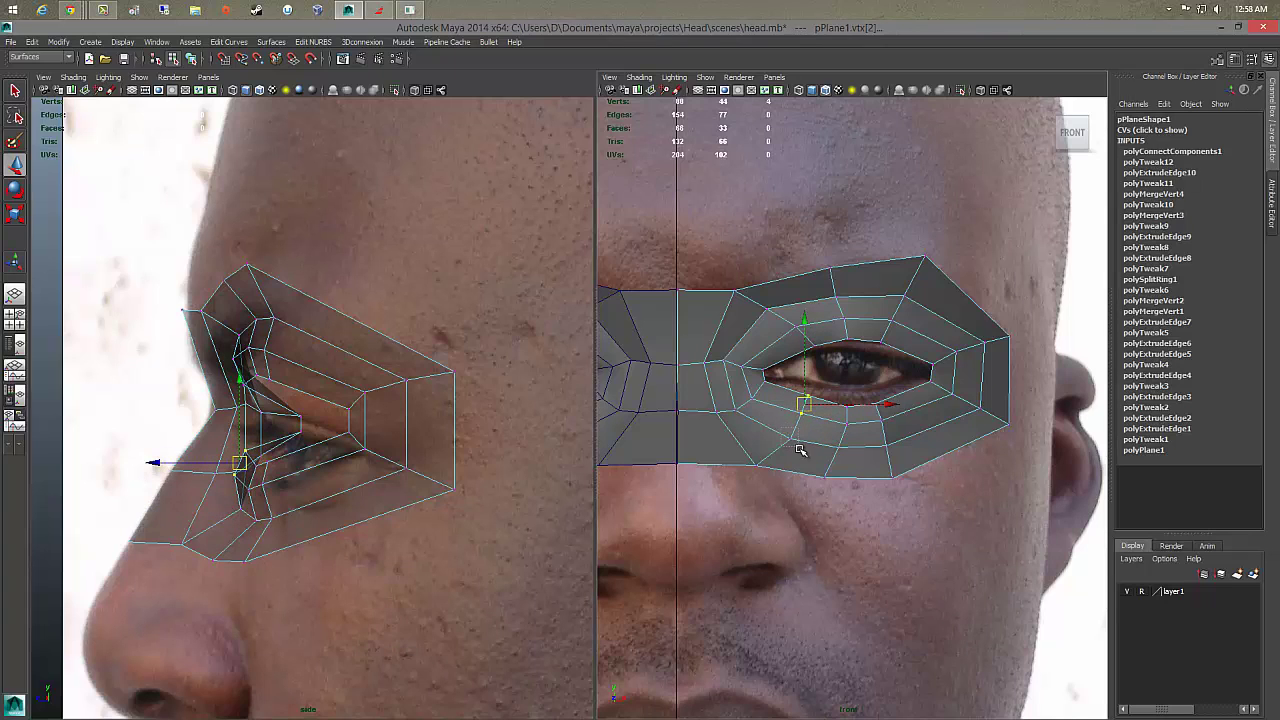
pyautogui.click(793, 442)
pyautogui.moveTo(790, 442); pyautogui.dragTo(781, 437)
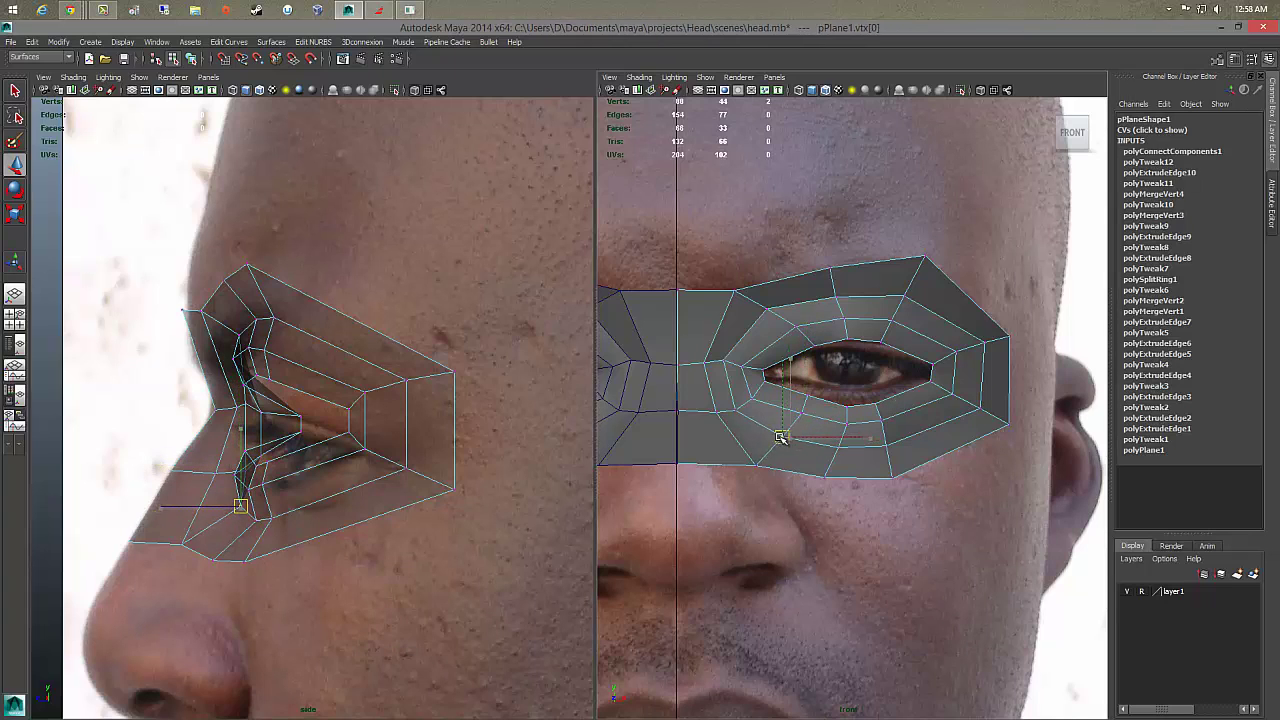
pyautogui.click(886, 410)
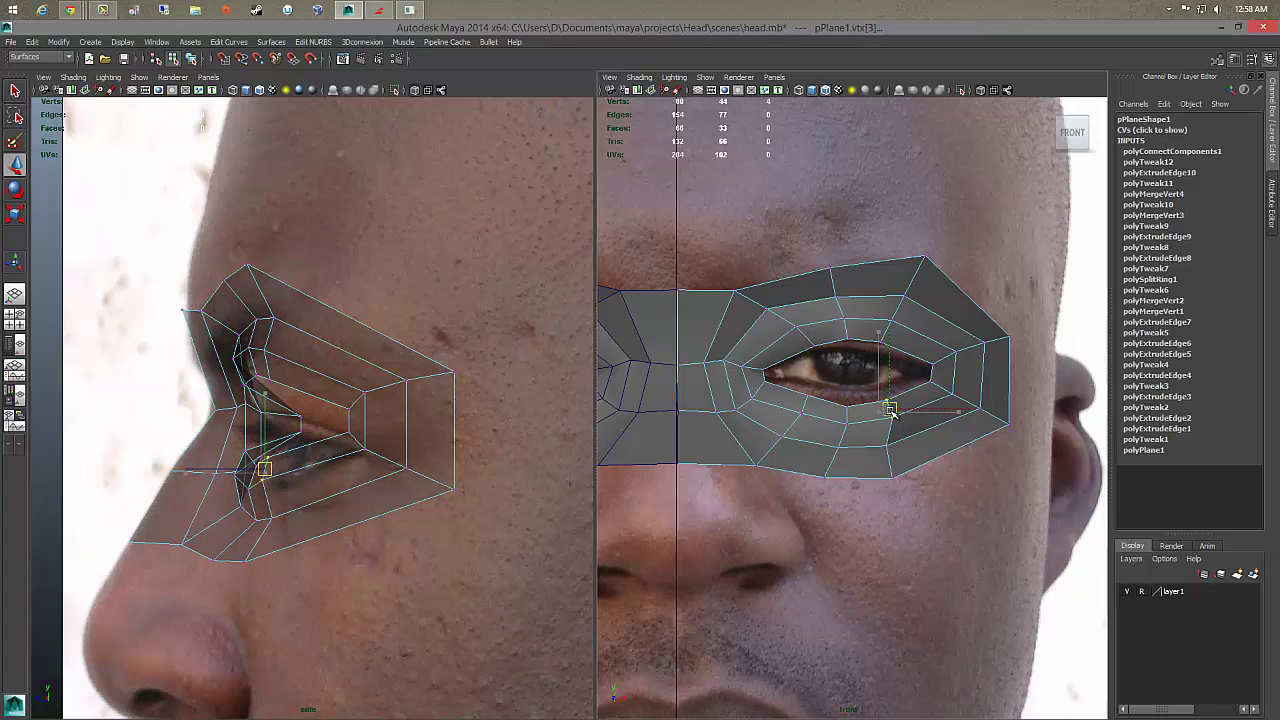
pyautogui.click(892, 476)
pyautogui.moveTo(894, 463); pyautogui.dragTo(911, 465)
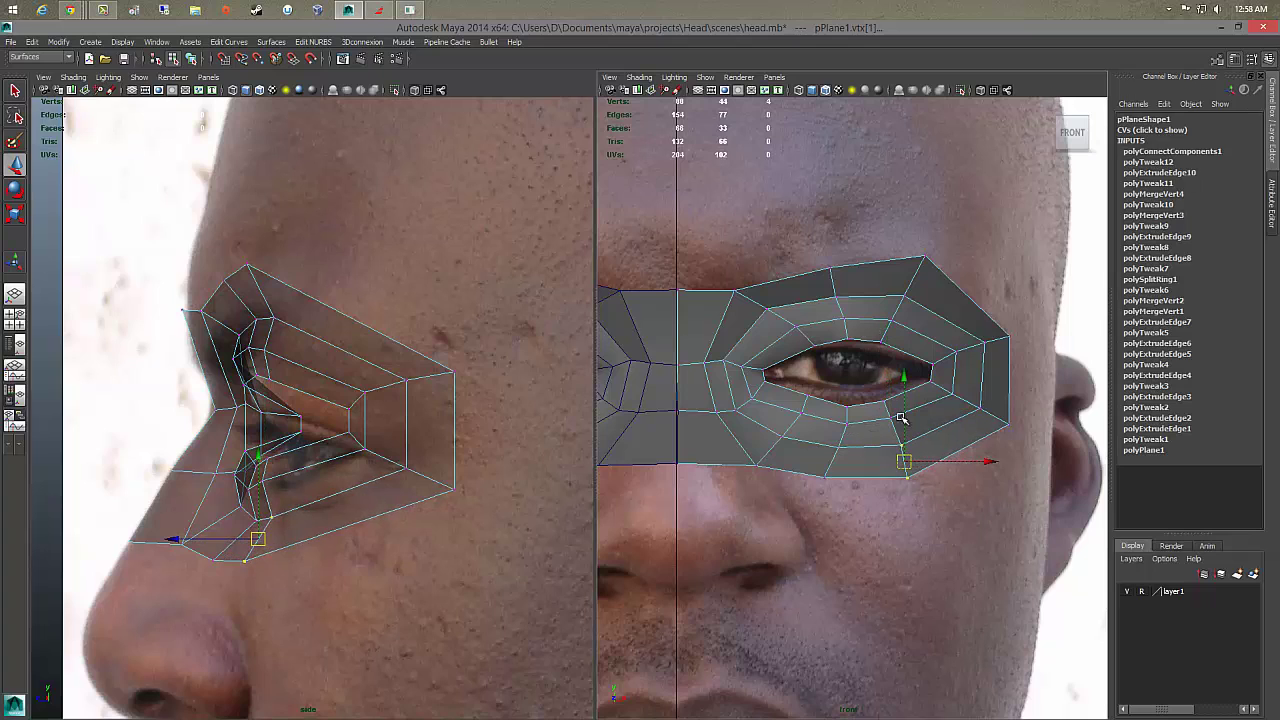
# Step: Nudge the upper eyelid vertices, raise a top-edge vertex, and pull an upper-left vertex down-left
pyautogui.click(895, 322)
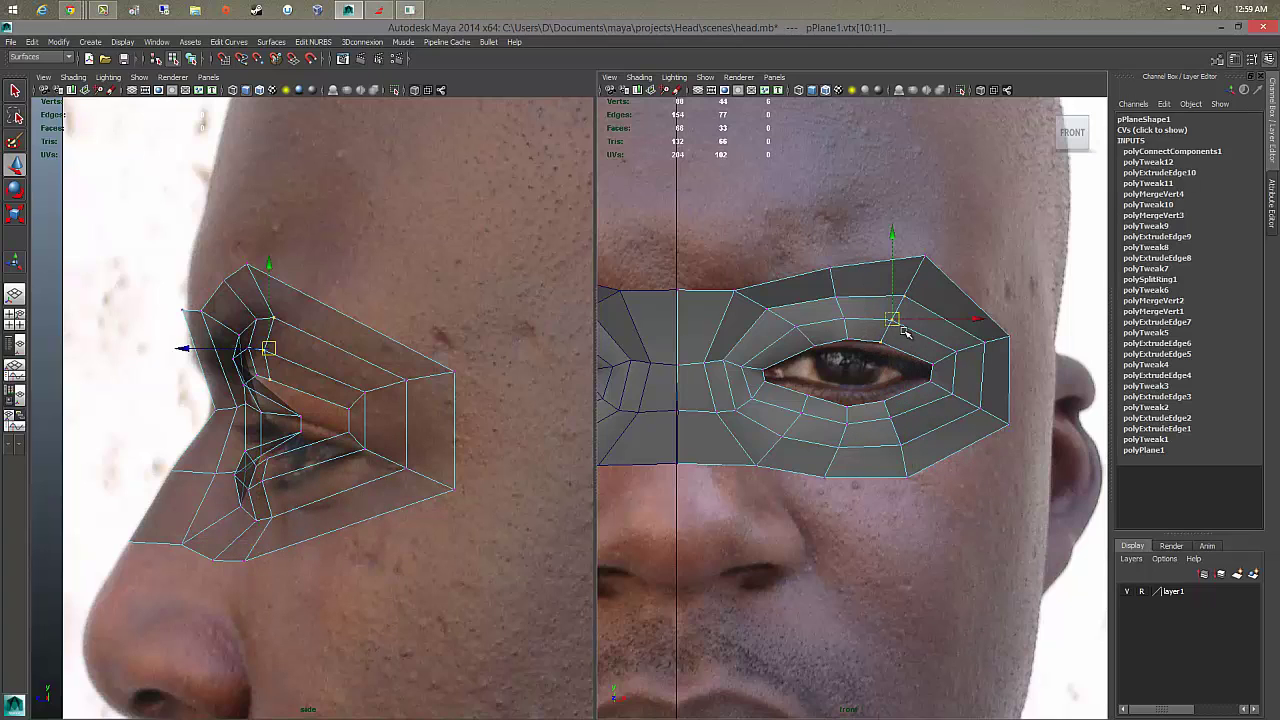
pyautogui.moveTo(897, 322); pyautogui.dragTo(906, 324)
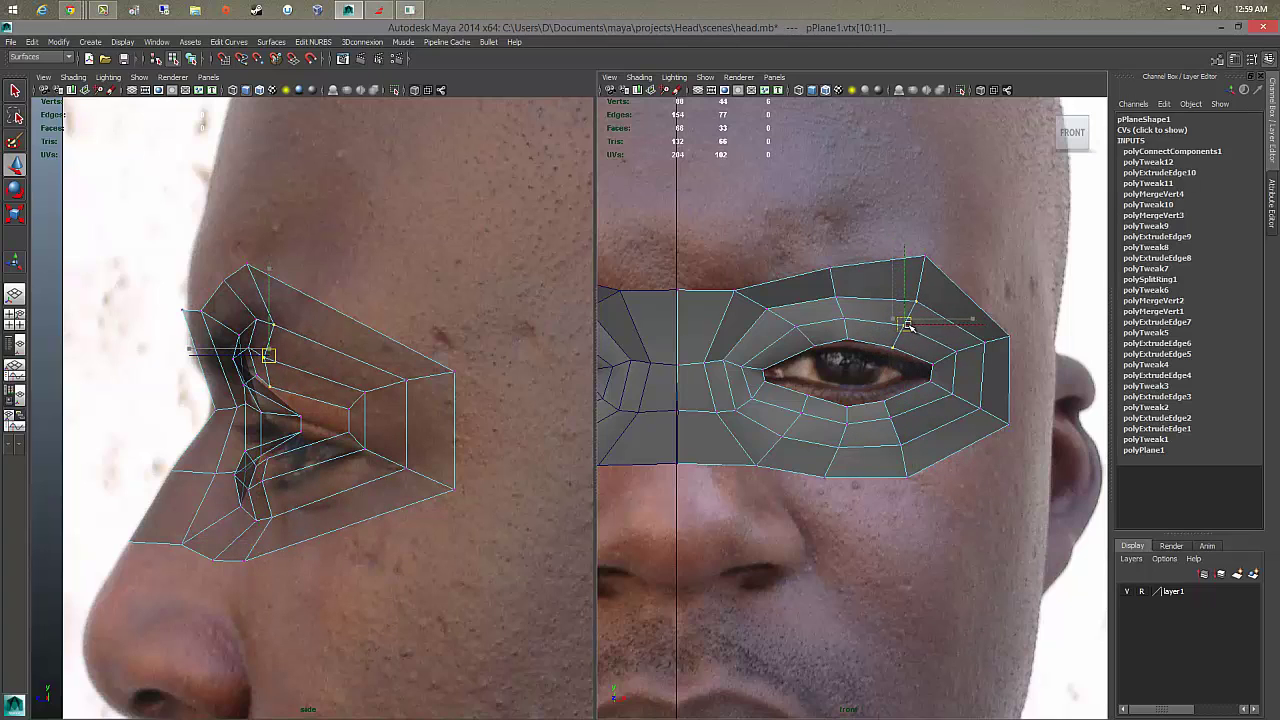
pyautogui.click(928, 268)
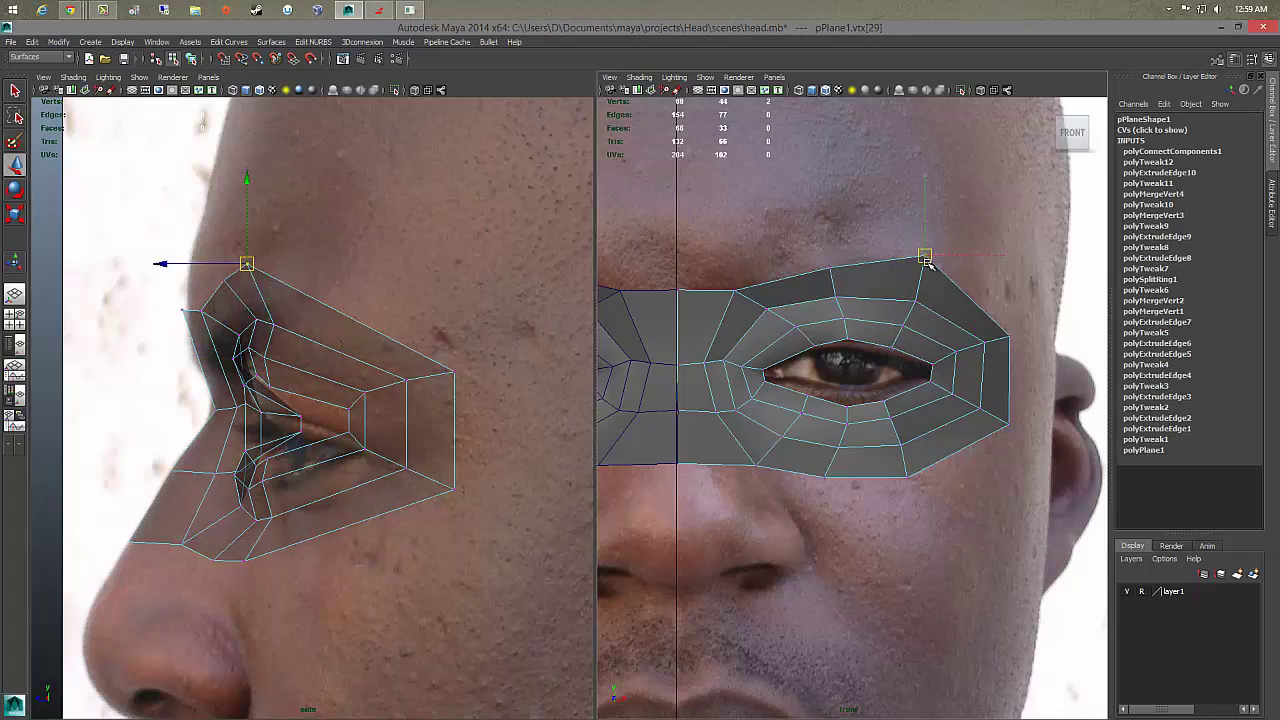
pyautogui.click(830, 268)
pyautogui.moveTo(830, 268); pyautogui.dragTo(832, 262)
pyautogui.click(835, 290)
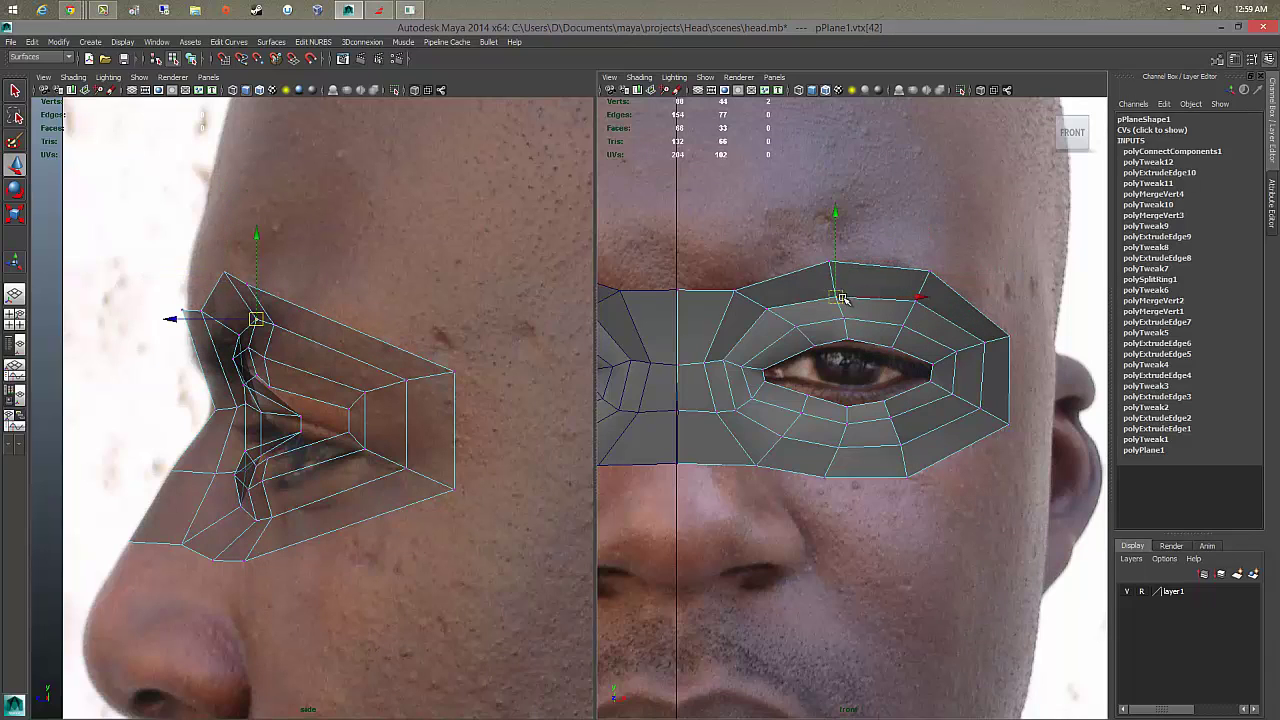
pyautogui.click(836, 313)
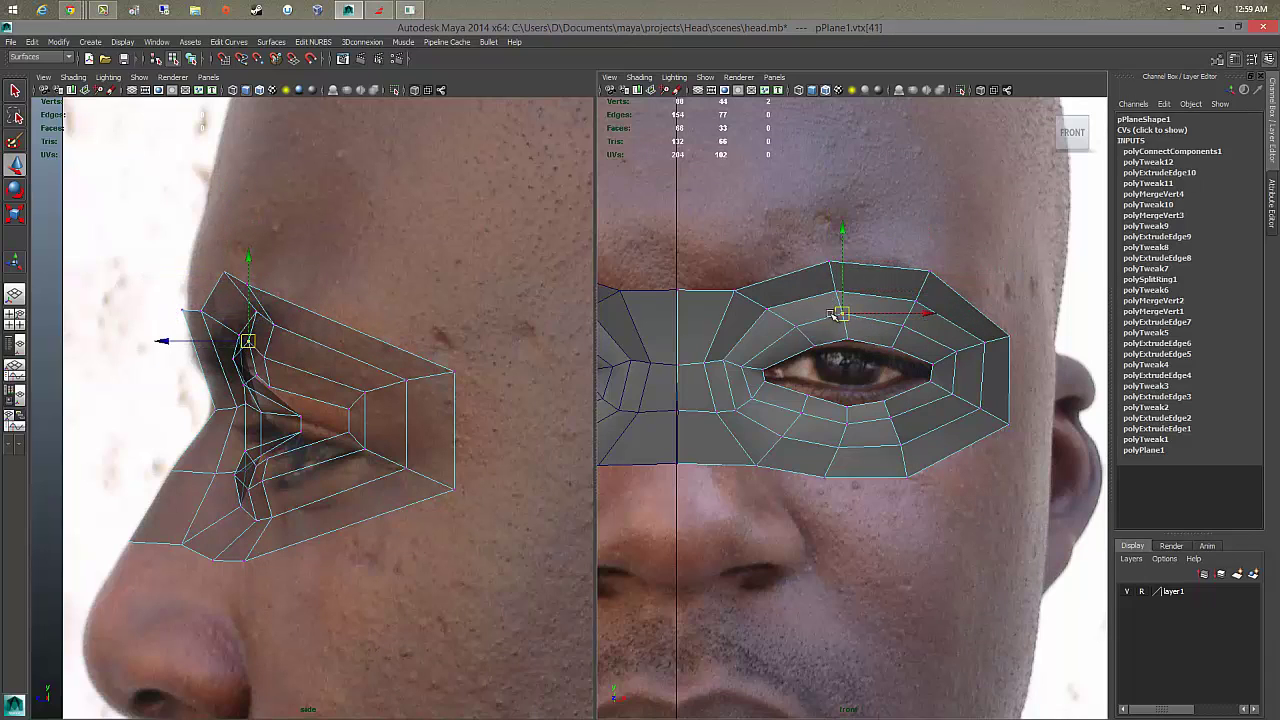
pyautogui.click(797, 325)
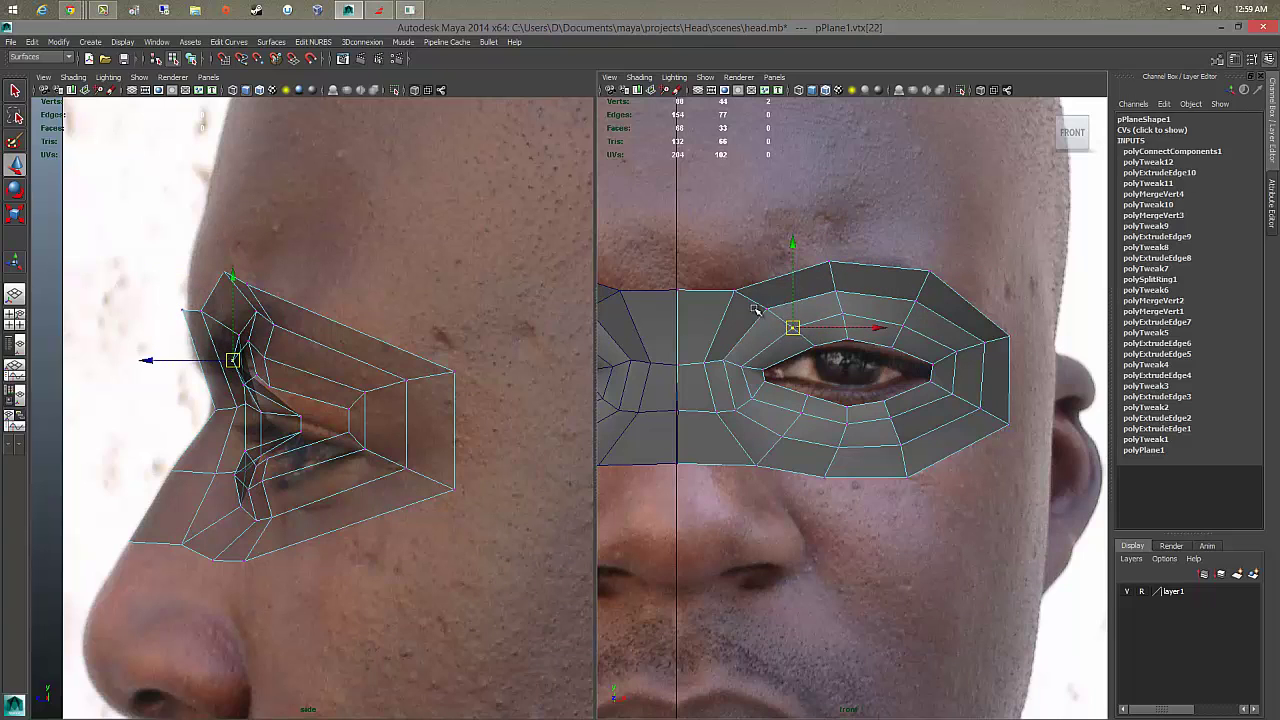
pyautogui.click(766, 308)
pyautogui.click(737, 292)
pyautogui.moveTo(737, 292); pyautogui.dragTo(728, 306)
# Step: Move the upper-eyelid corner vertex down-left and shift the top vertex left along the brow
pyautogui.click(795, 328)
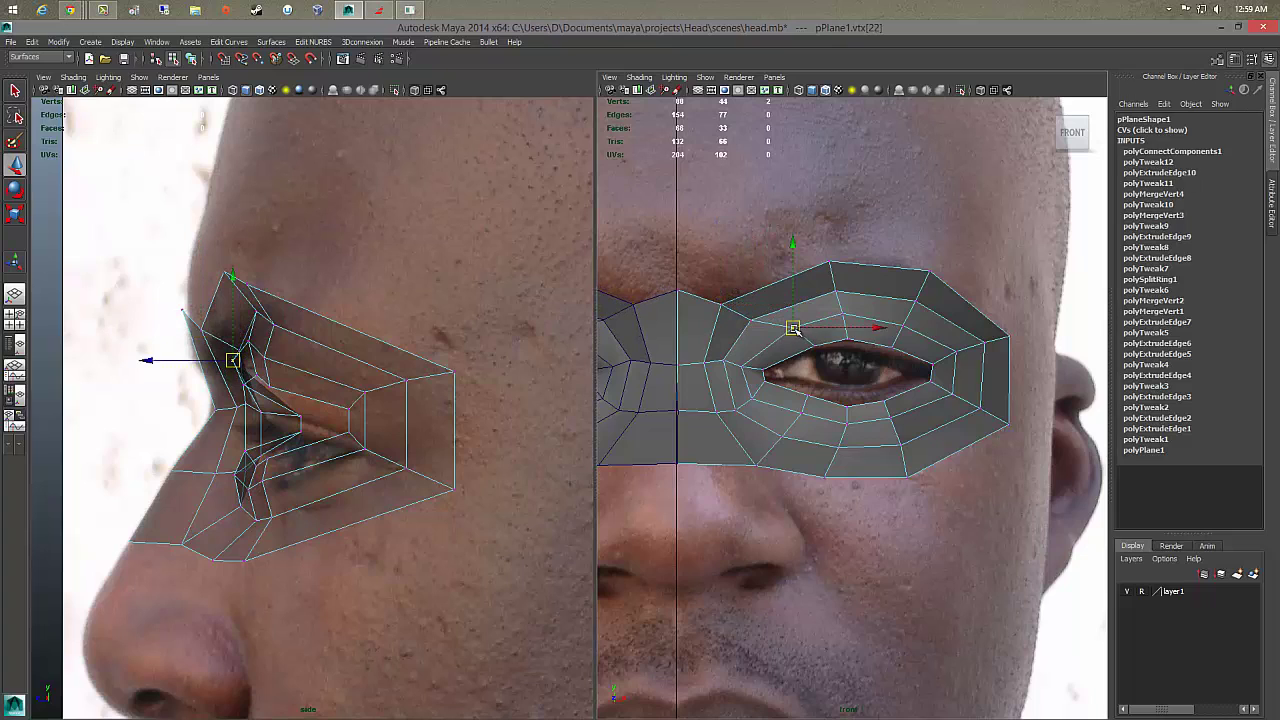
pyautogui.click(813, 345)
pyautogui.moveTo(813, 345); pyautogui.dragTo(802, 350)
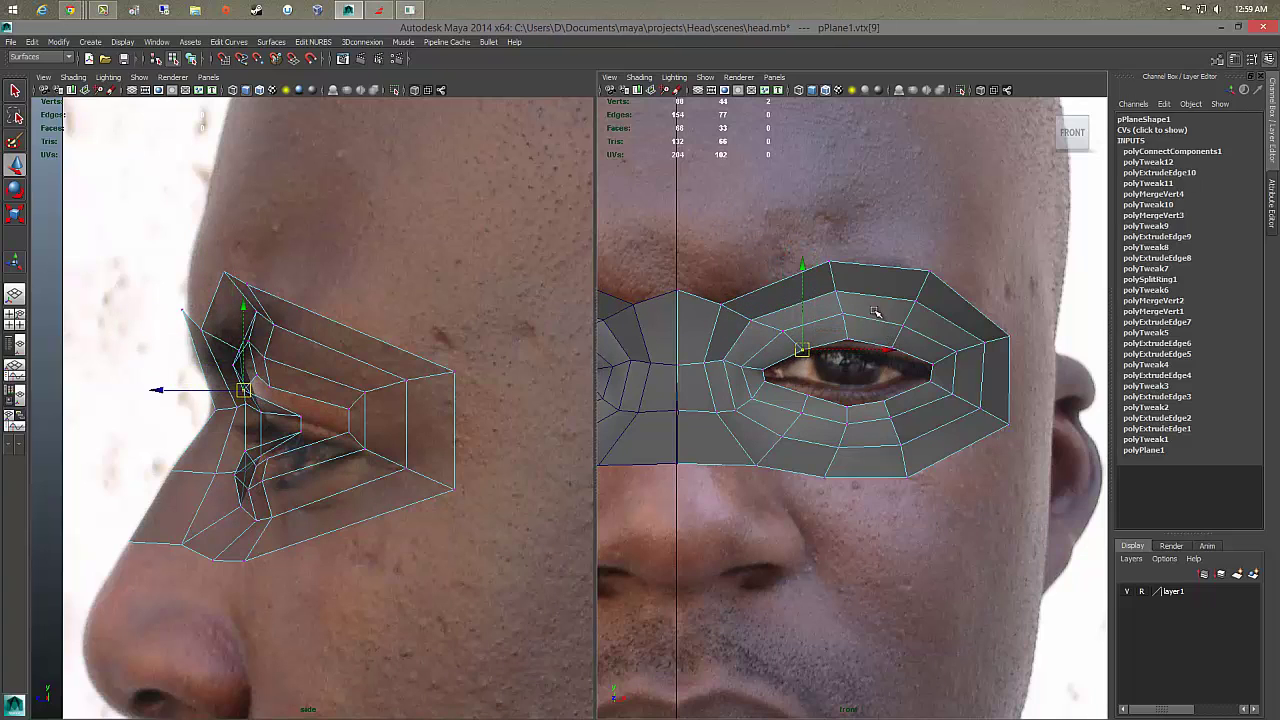
pyautogui.click(902, 338)
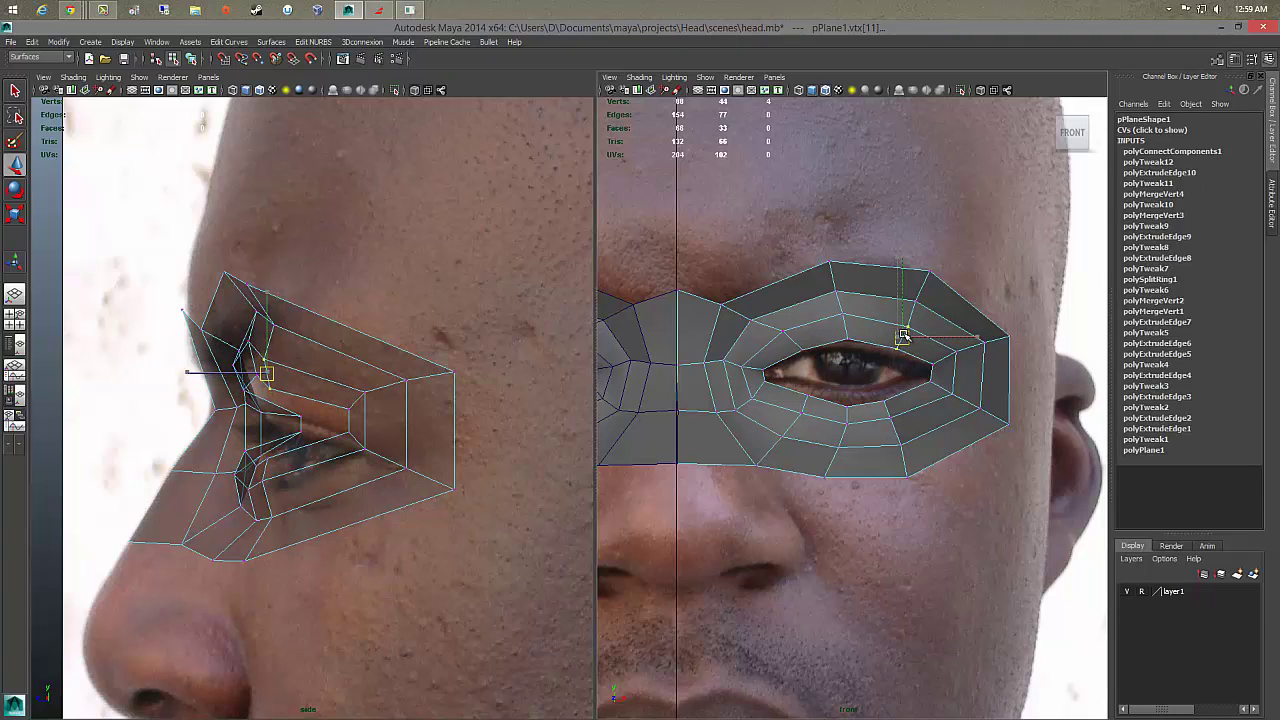
pyautogui.click(918, 301)
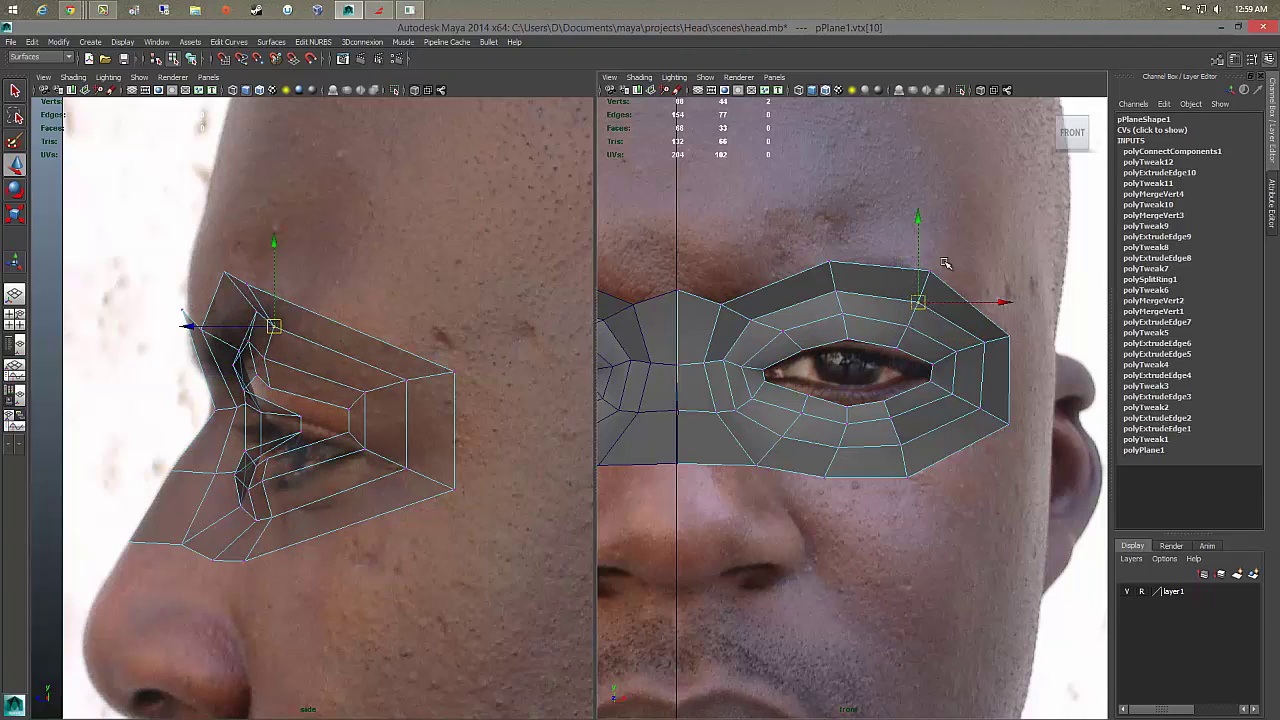
pyautogui.click(931, 272)
pyautogui.click(779, 330)
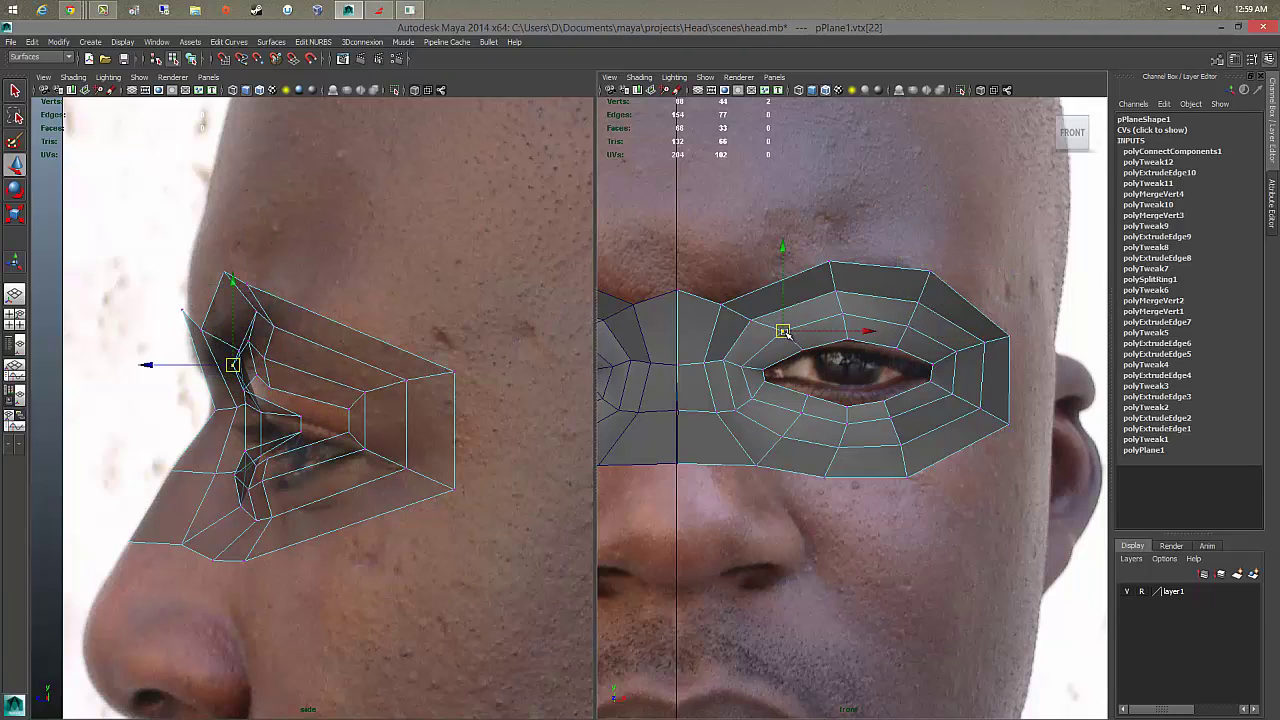
pyautogui.click(830, 264)
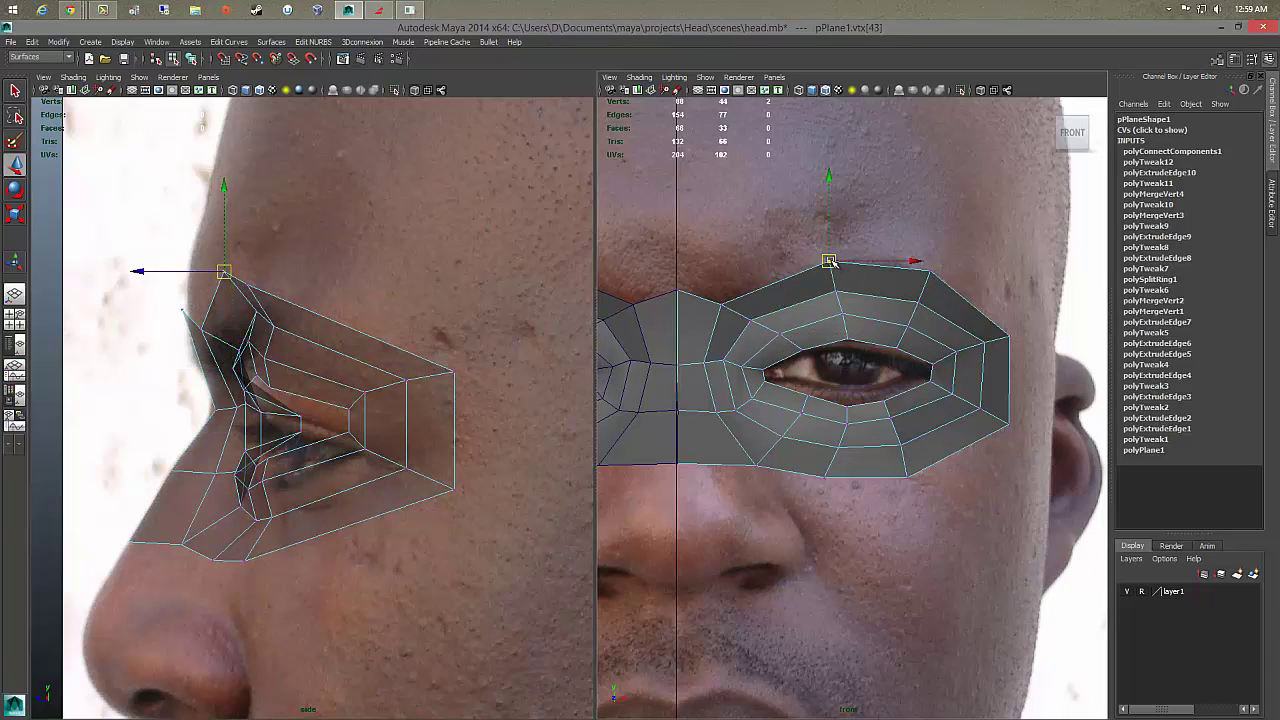
pyautogui.moveTo(830, 264)
pyautogui.mouseDown()
pyautogui.moveTo(800, 262)
pyautogui.moveTo(810, 258)
pyautogui.mouseUp()
pyautogui.click(831, 293)
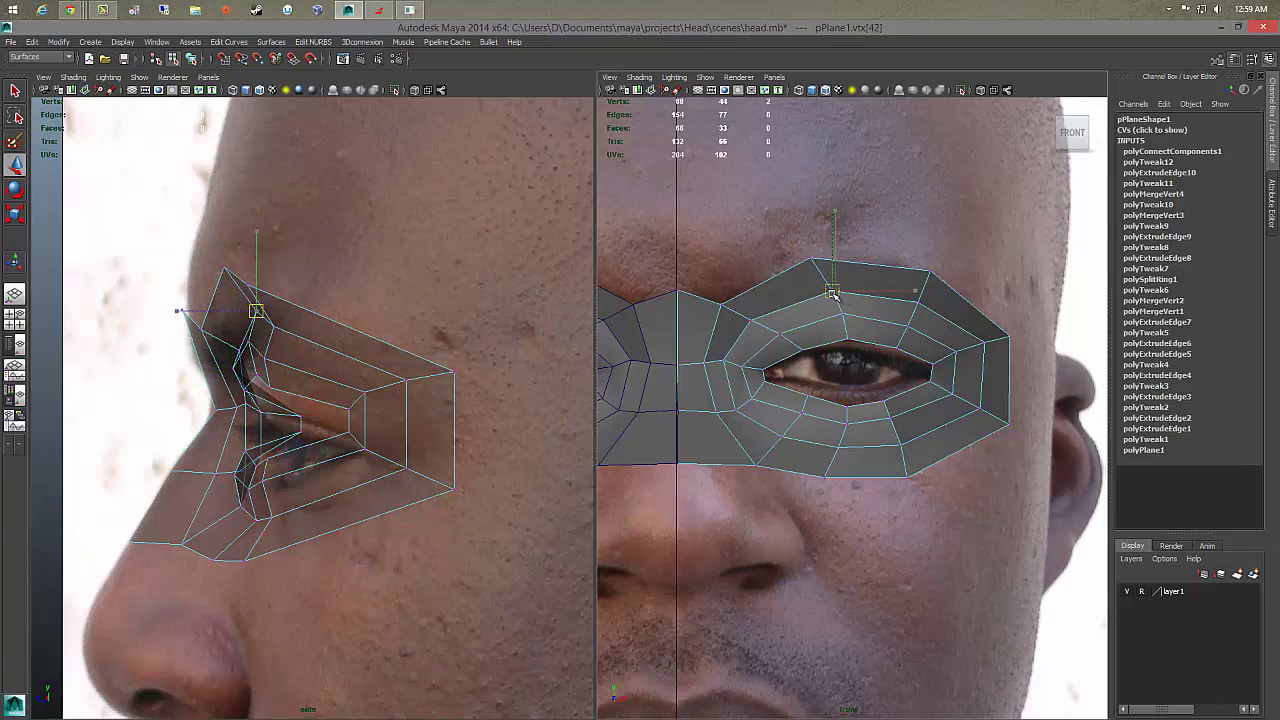
# Step: In the side view, lower the top mask vertex and pull the upper inner vertex into the socket
pyautogui.click(227, 277)
pyautogui.click(226, 274)
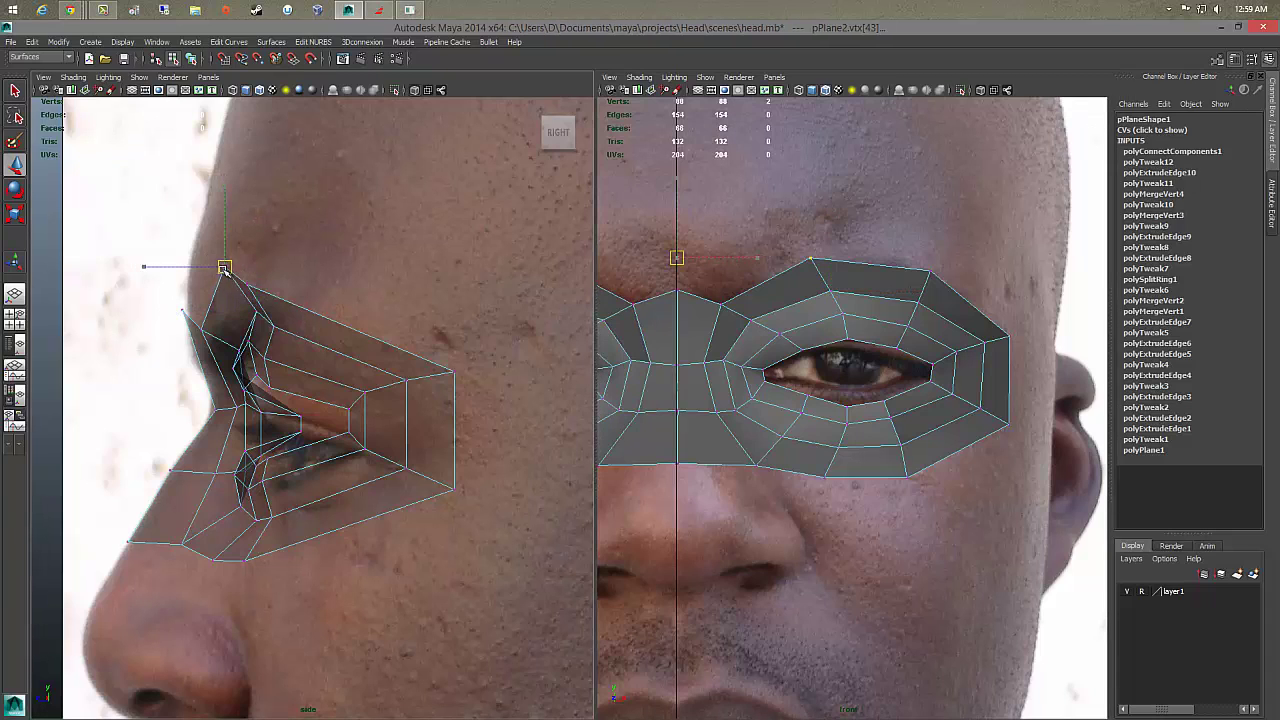
pyautogui.moveTo(224, 268); pyautogui.dragTo(224, 286)
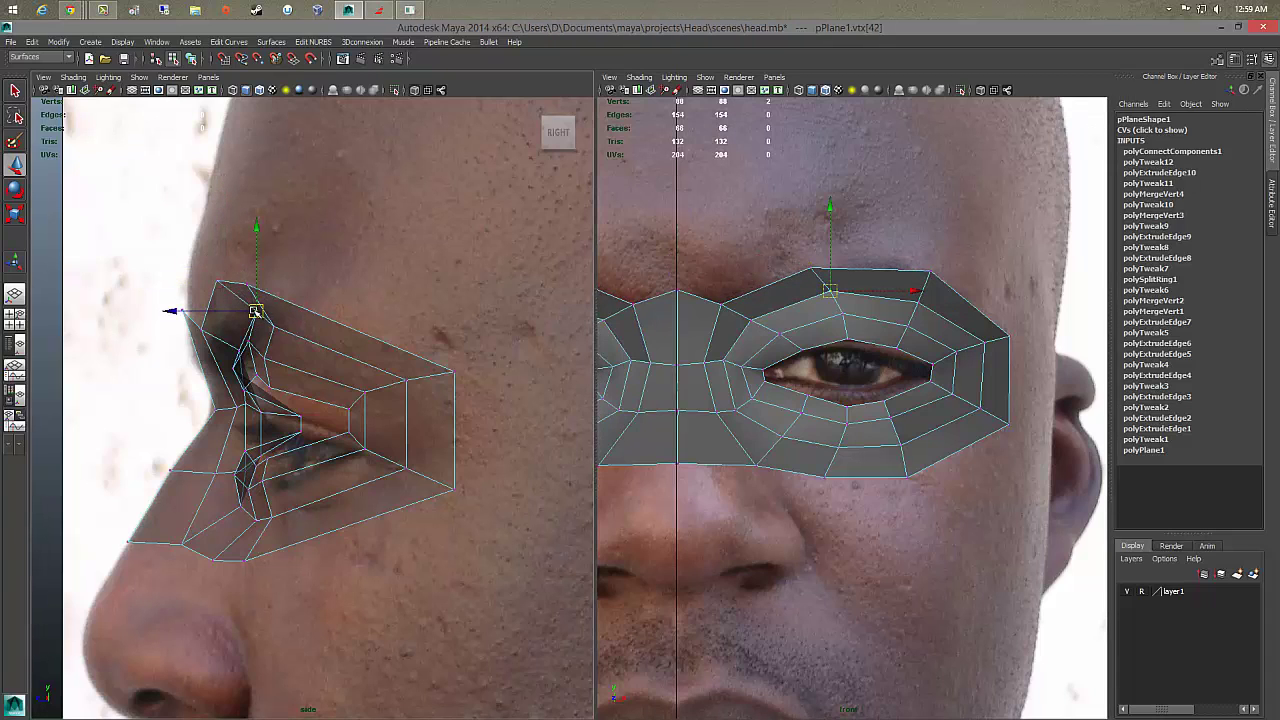
pyautogui.click(242, 317)
pyautogui.click(274, 326)
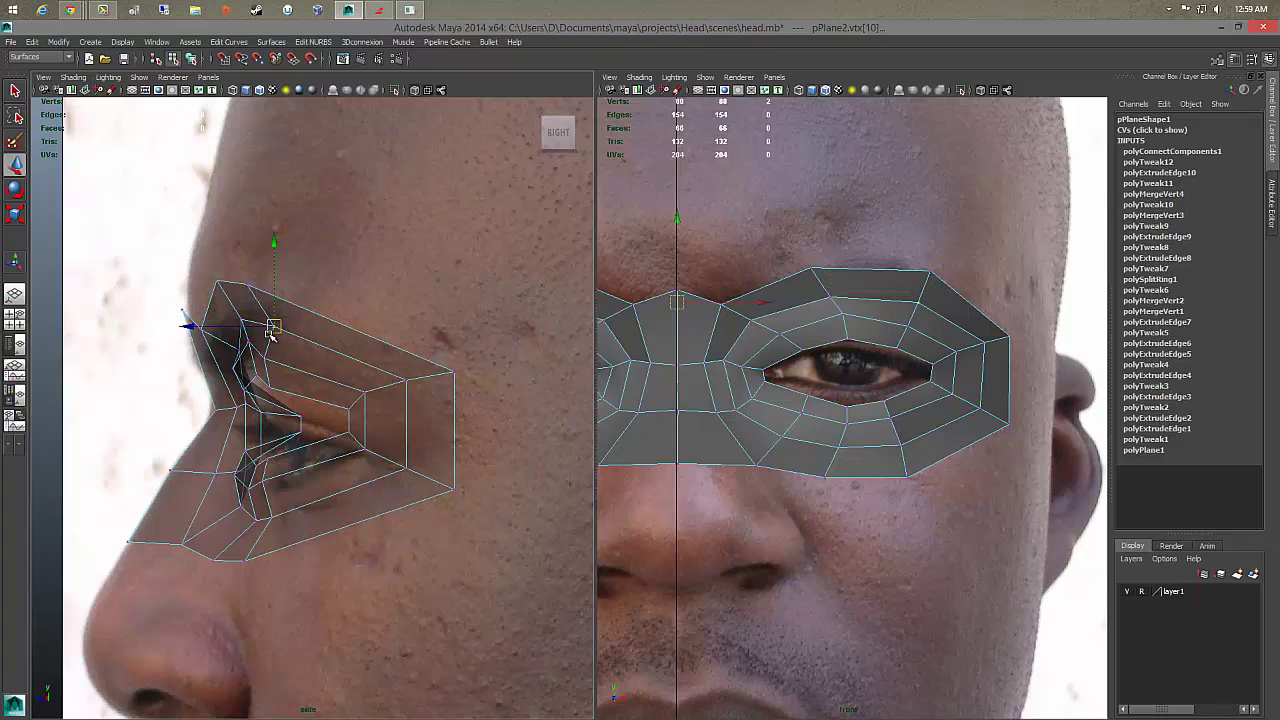
pyautogui.click(249, 338)
pyautogui.moveTo(247, 338); pyautogui.dragTo(244, 352)
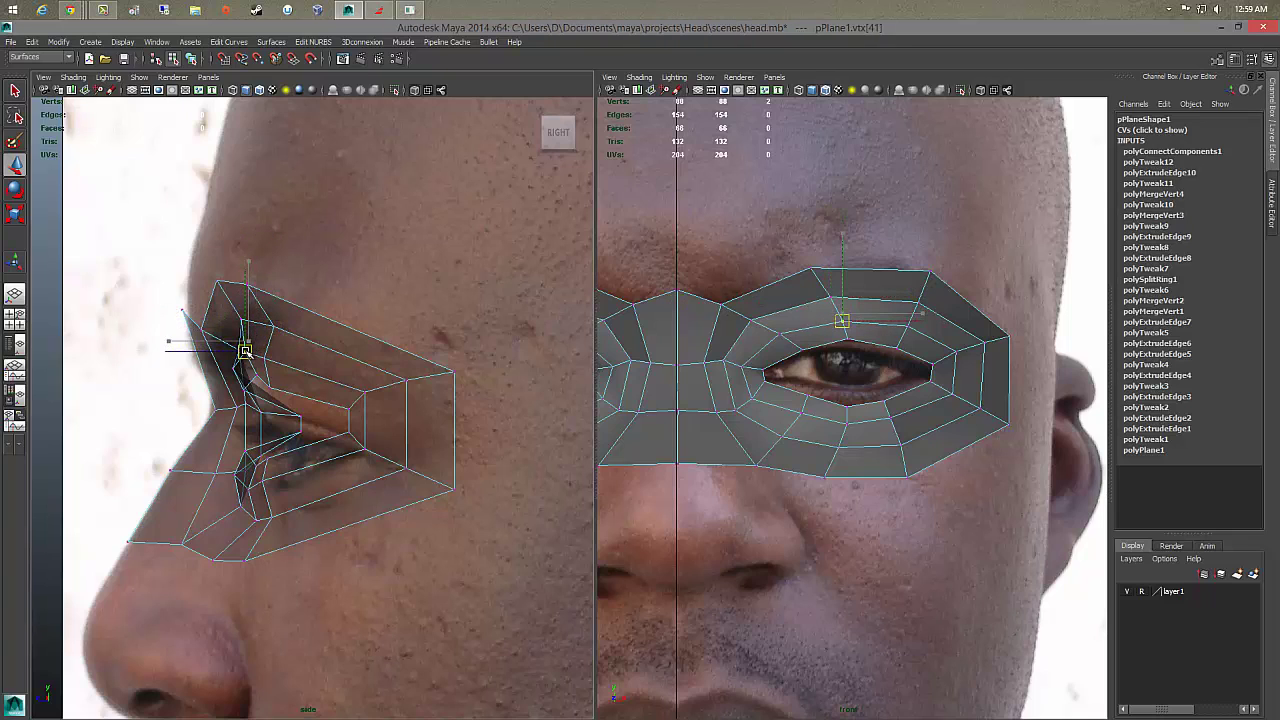
# Step: In the side view, push the vertex above the eye back toward it and pick the lower eyelid vertices
pyautogui.click(255, 378)
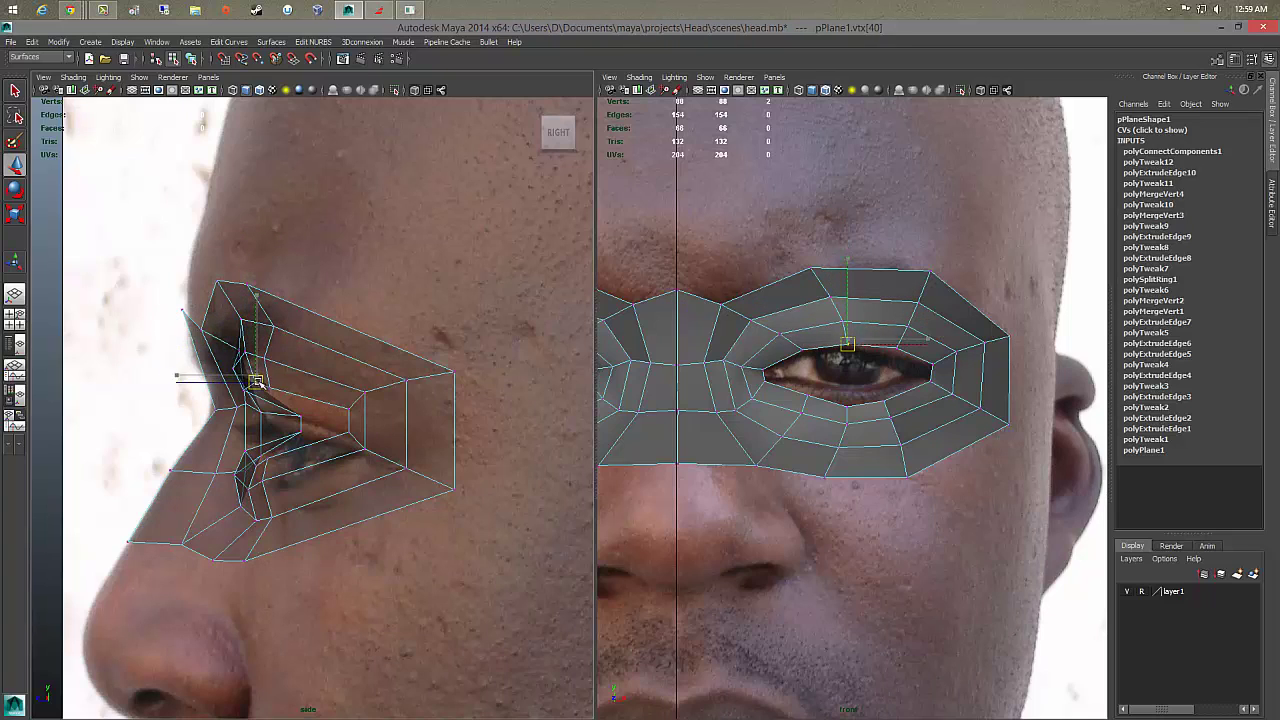
pyautogui.moveTo(255, 380); pyautogui.dragTo(250, 381)
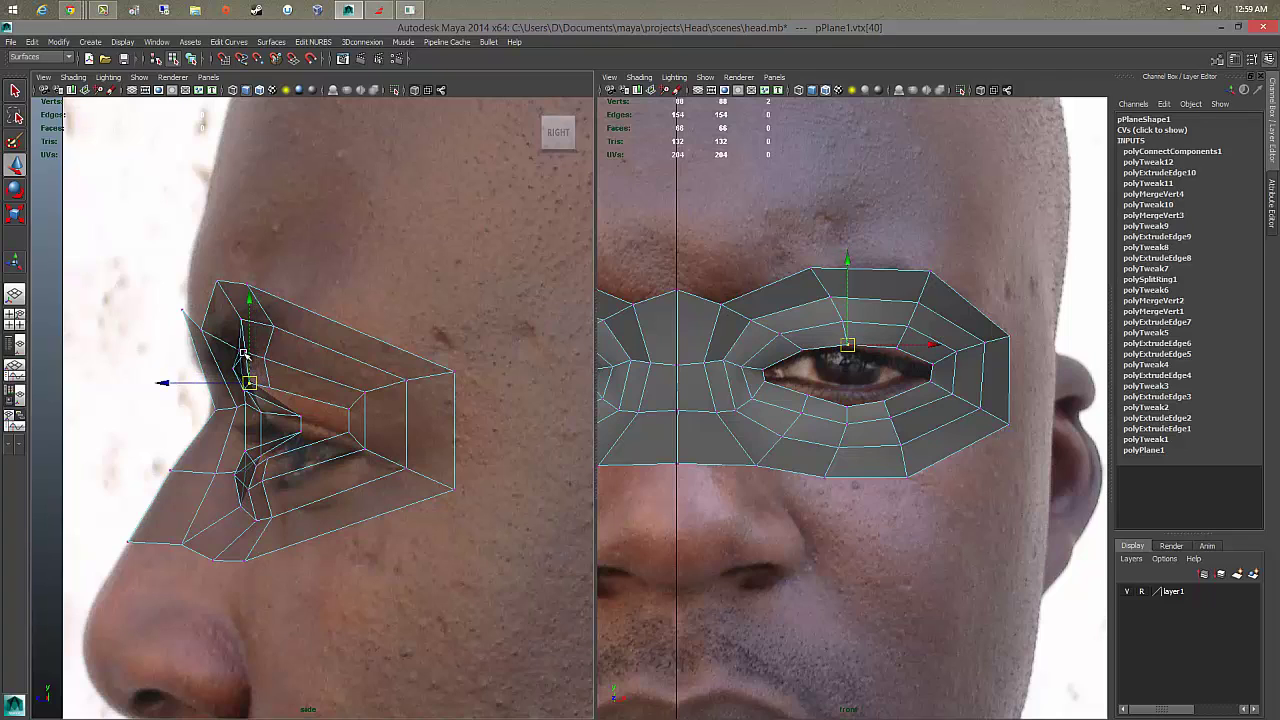
pyautogui.click(243, 353)
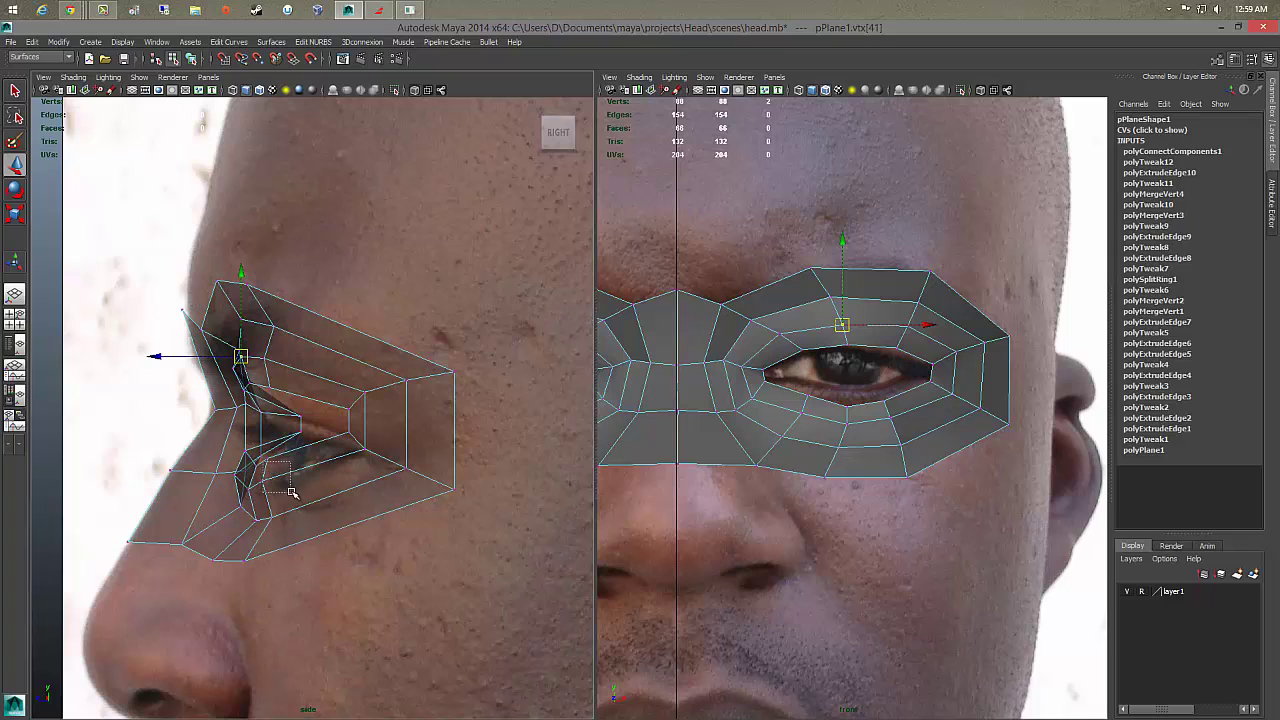
pyautogui.click(266, 467)
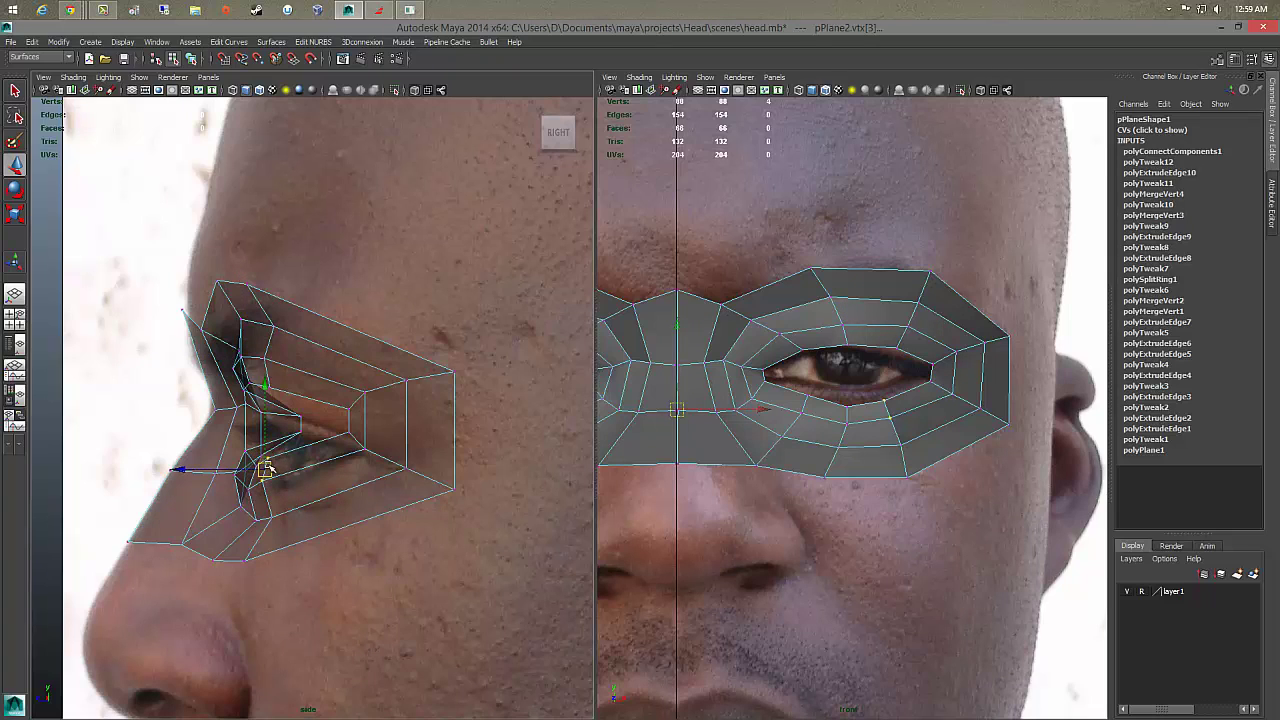
pyautogui.click(271, 471)
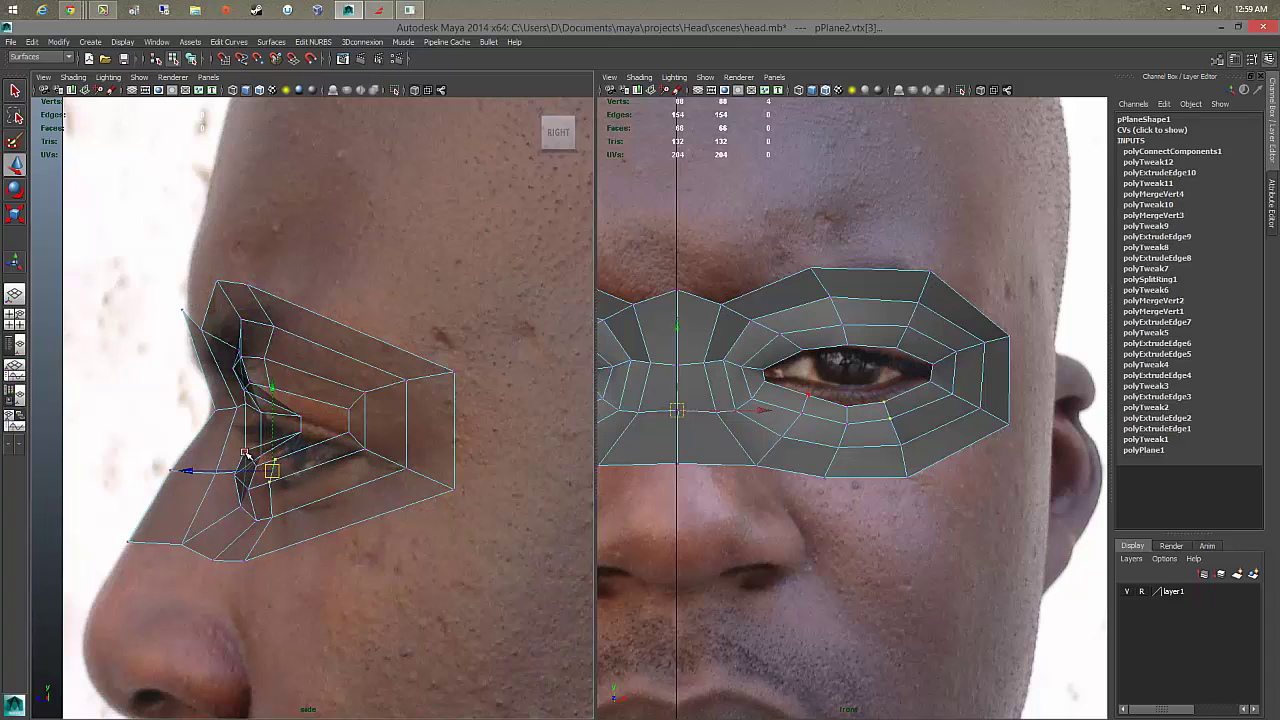
pyautogui.moveTo(245, 455); pyautogui.dragTo(245, 372, button='right')
# Step: Push the lower eyelid edge back in depth and nudge the lower inner vertex near the nose down-left
pyautogui.click(240, 462)
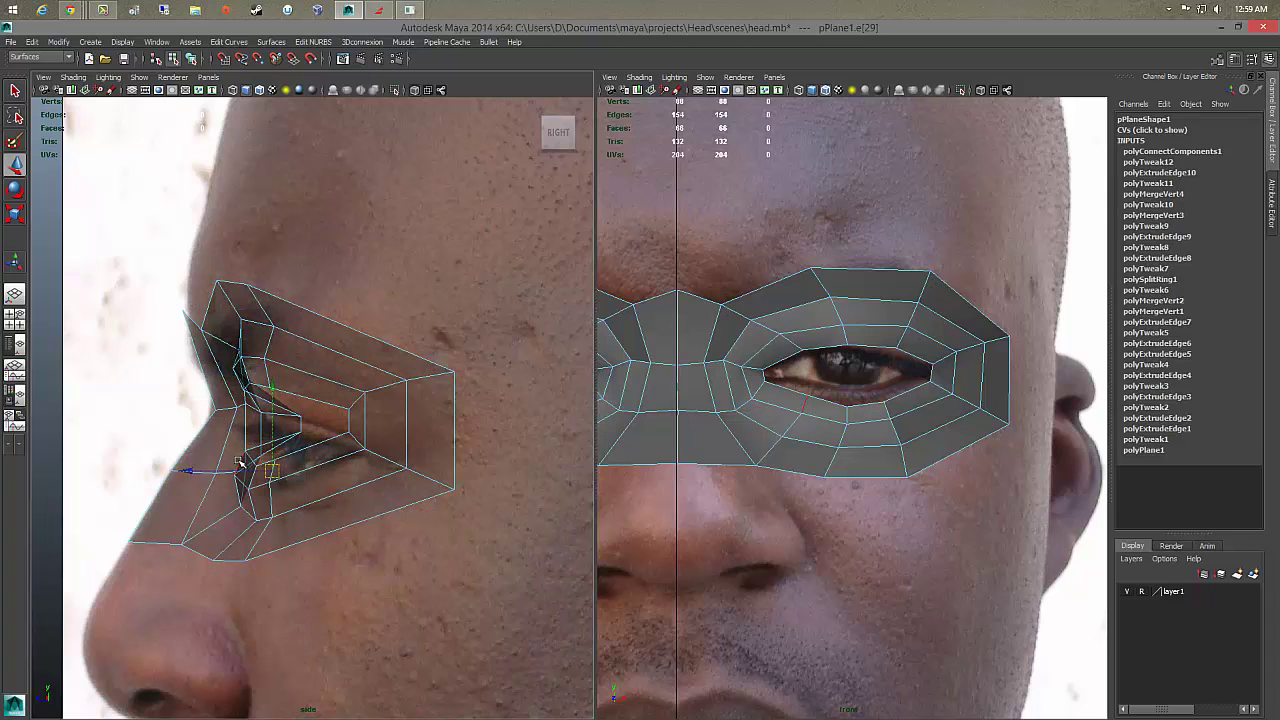
pyautogui.moveTo(240, 462); pyautogui.dragTo(170, 462)
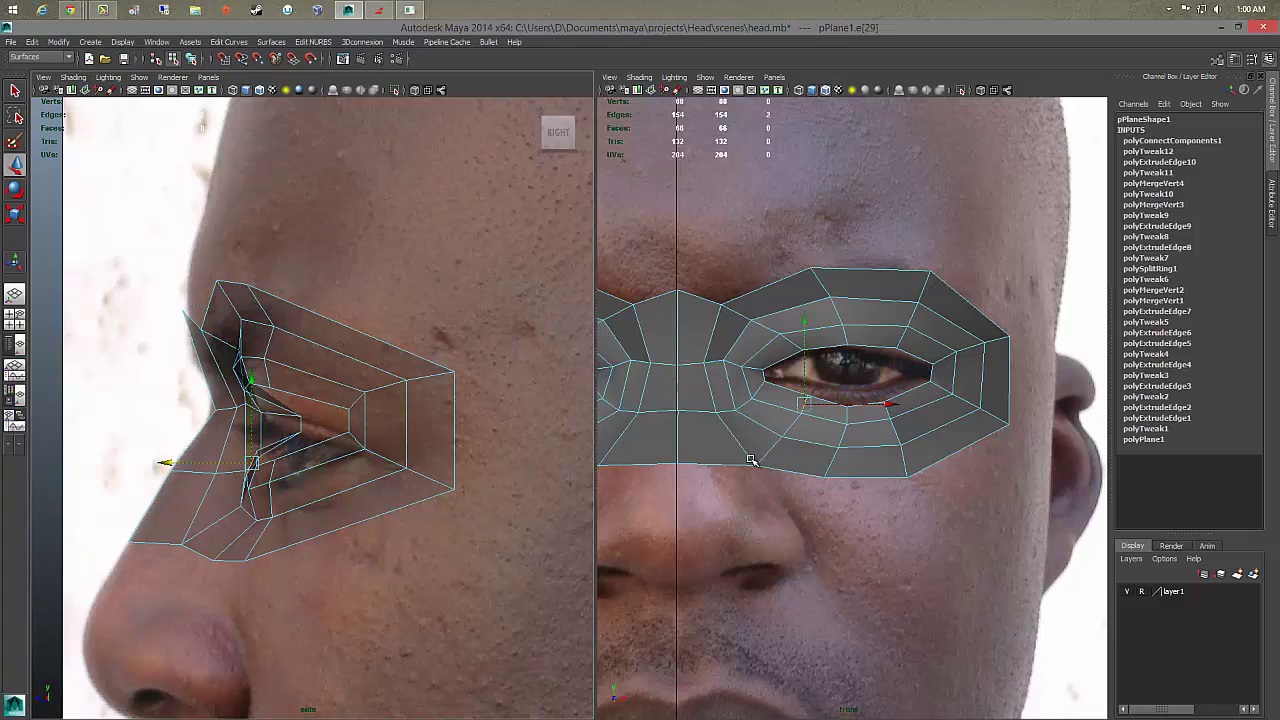
pyautogui.moveTo(751, 459); pyautogui.dragTo(715, 405, button='right')
pyautogui.click(757, 466)
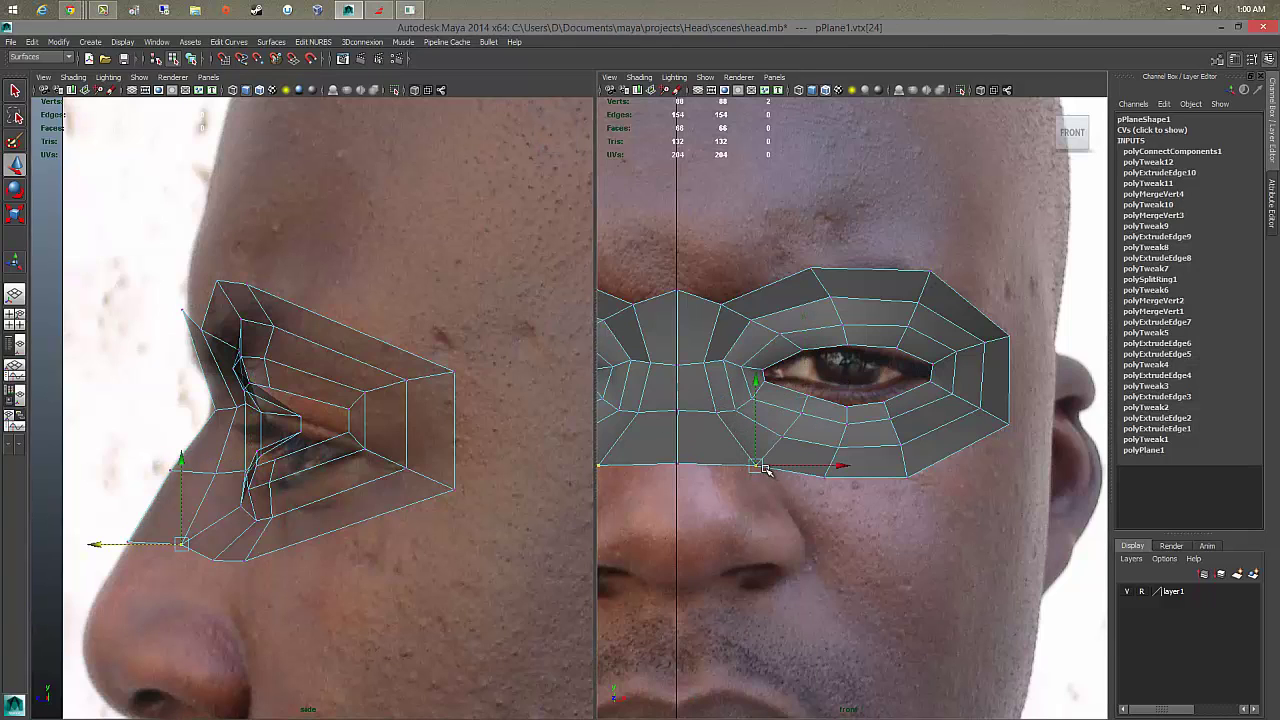
pyautogui.click(775, 437)
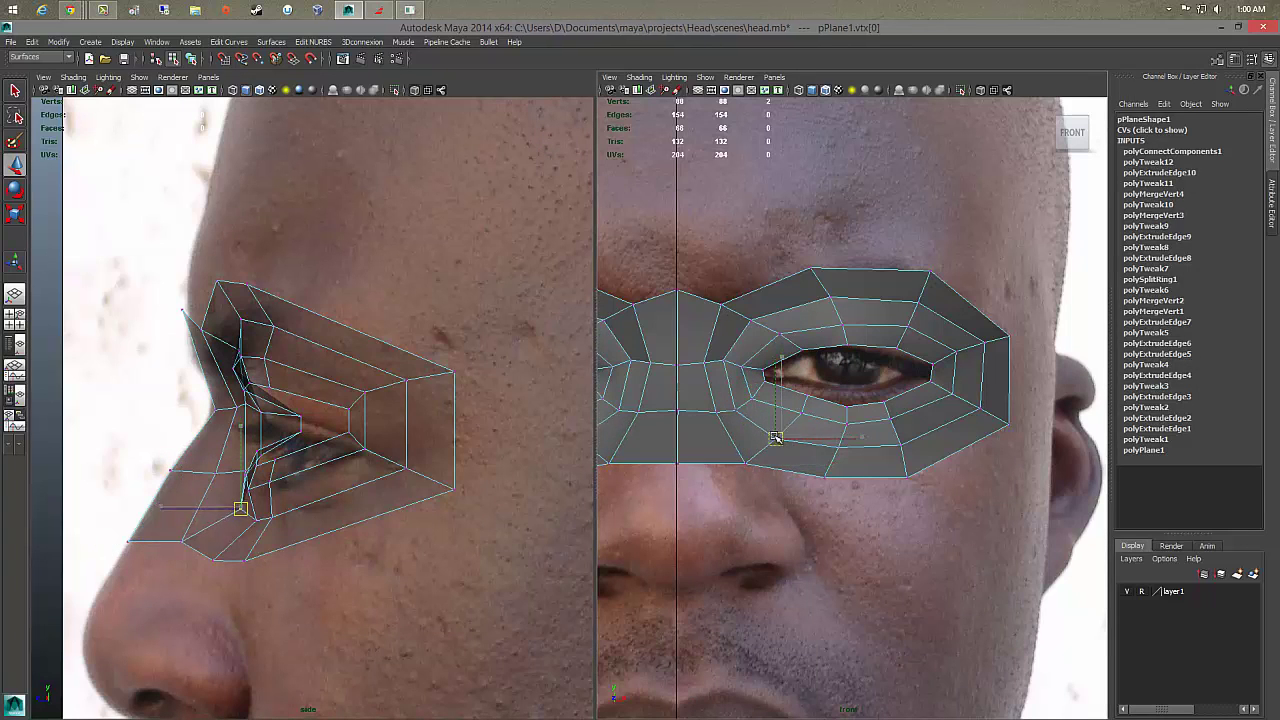
pyautogui.moveTo(776, 437); pyautogui.dragTo(773, 440)
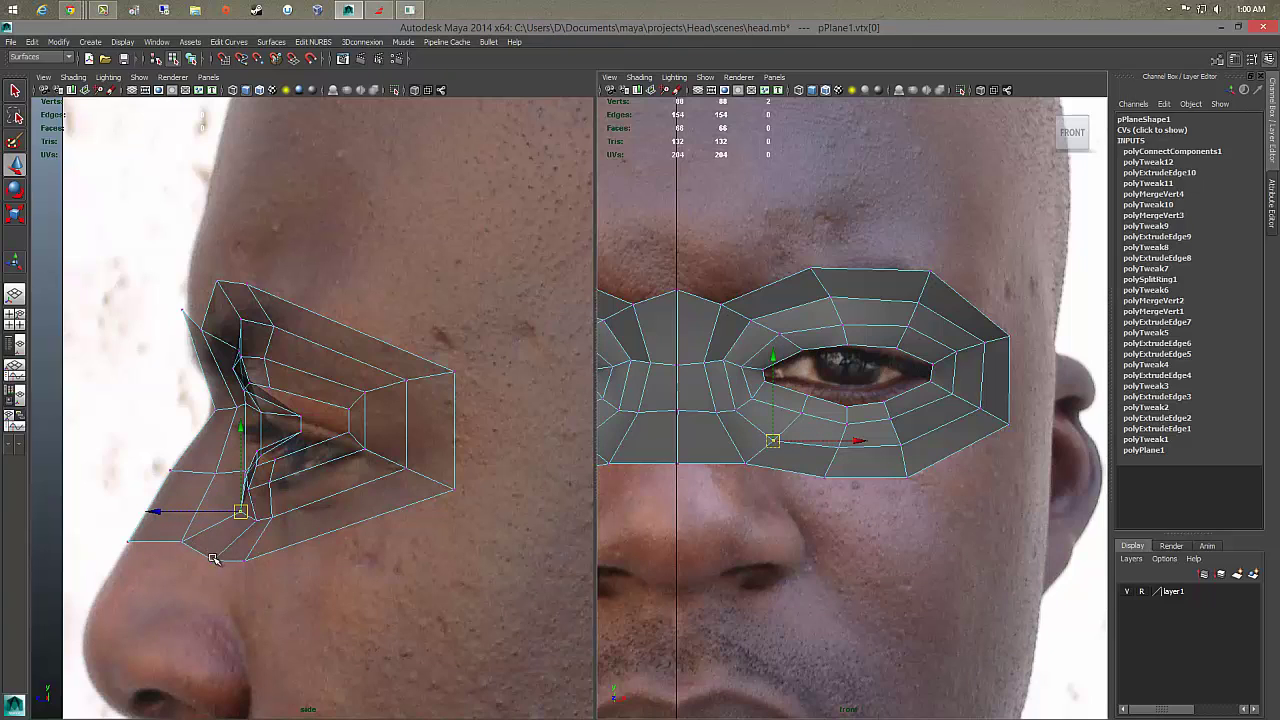
# Step: In the side view, move the bottom cheek vertex and the lower vertex beside the nose back along the cheek
pyautogui.click(745, 462)
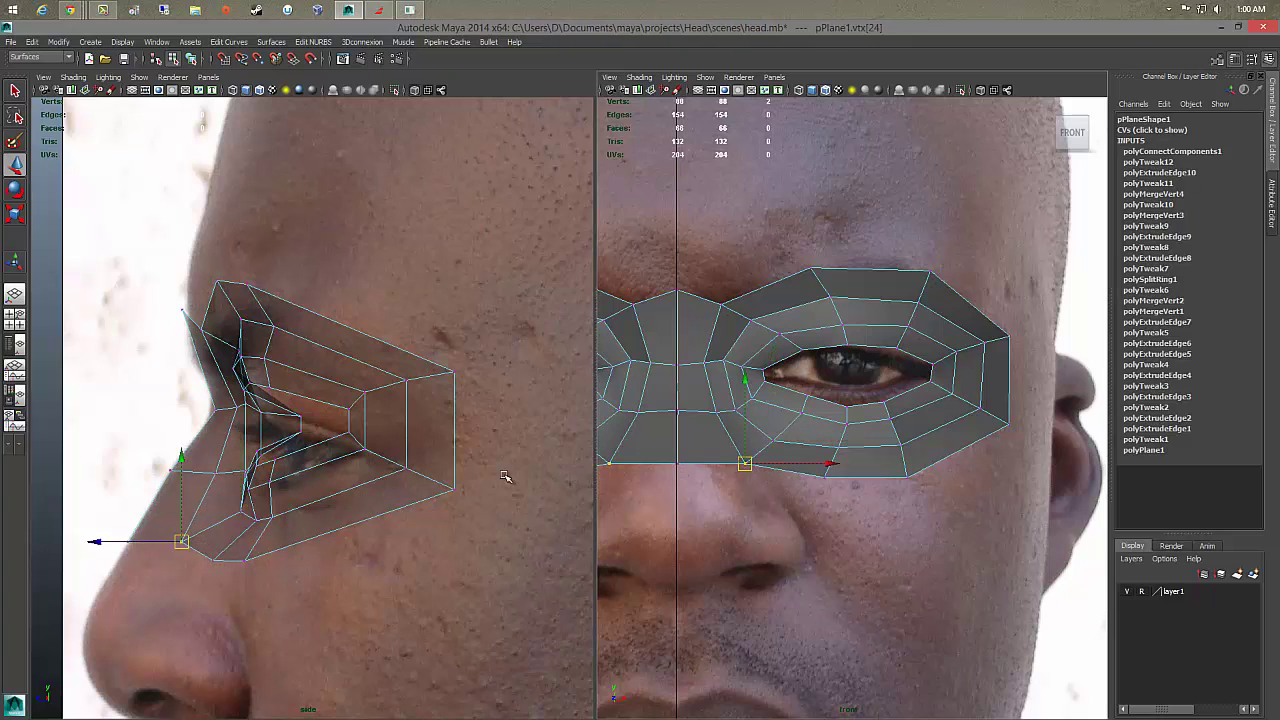
pyautogui.moveTo(181, 540); pyautogui.dragTo(230, 549)
pyautogui.click(227, 554)
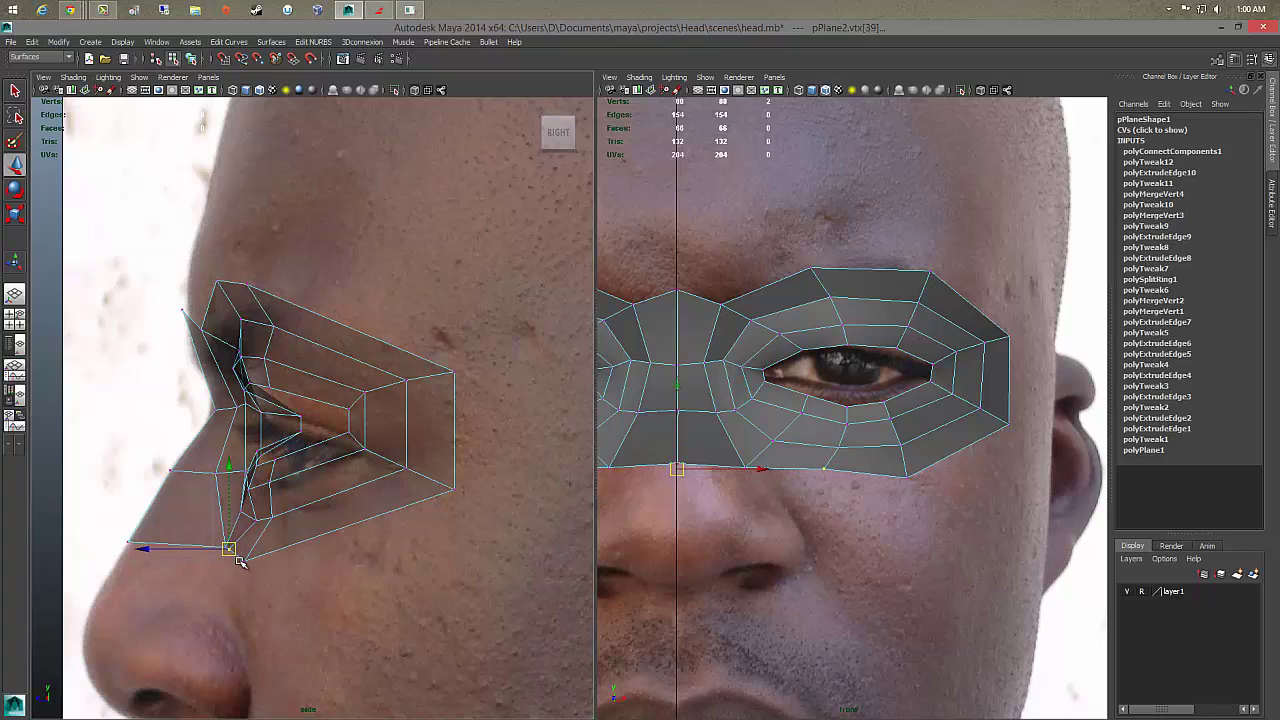
pyautogui.click(243, 556)
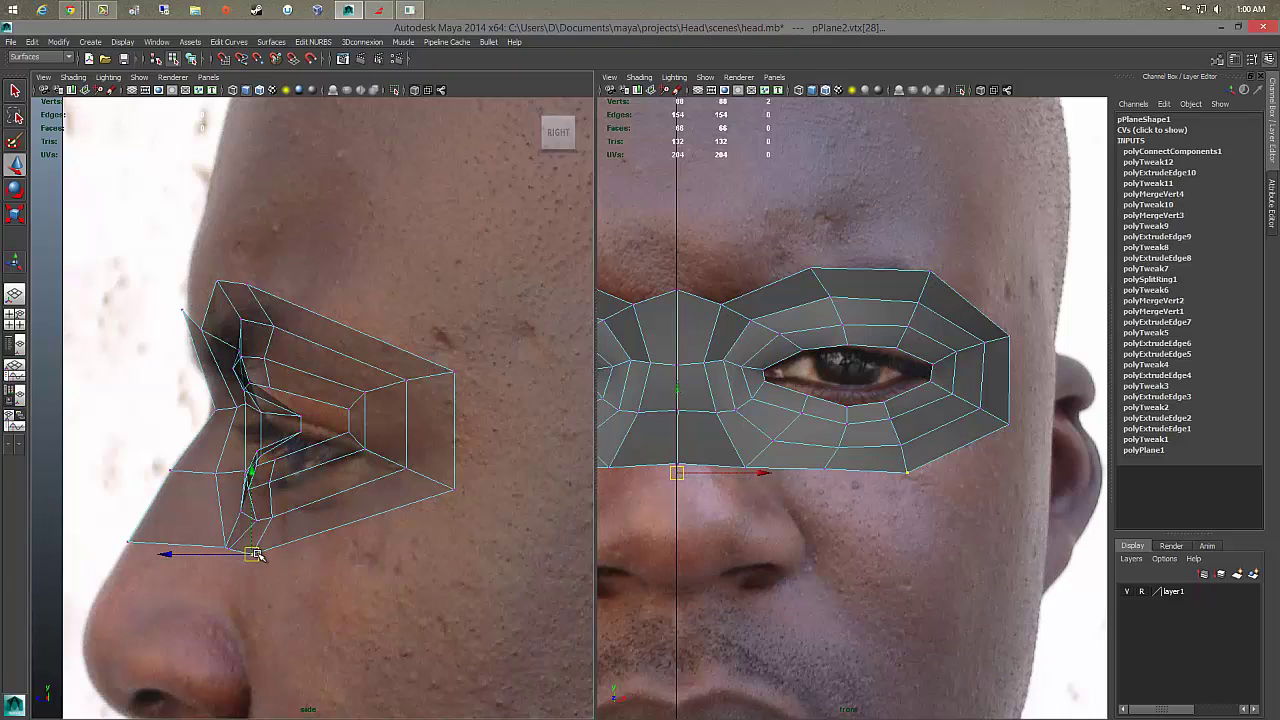
pyautogui.moveTo(245, 556); pyautogui.dragTo(262, 556)
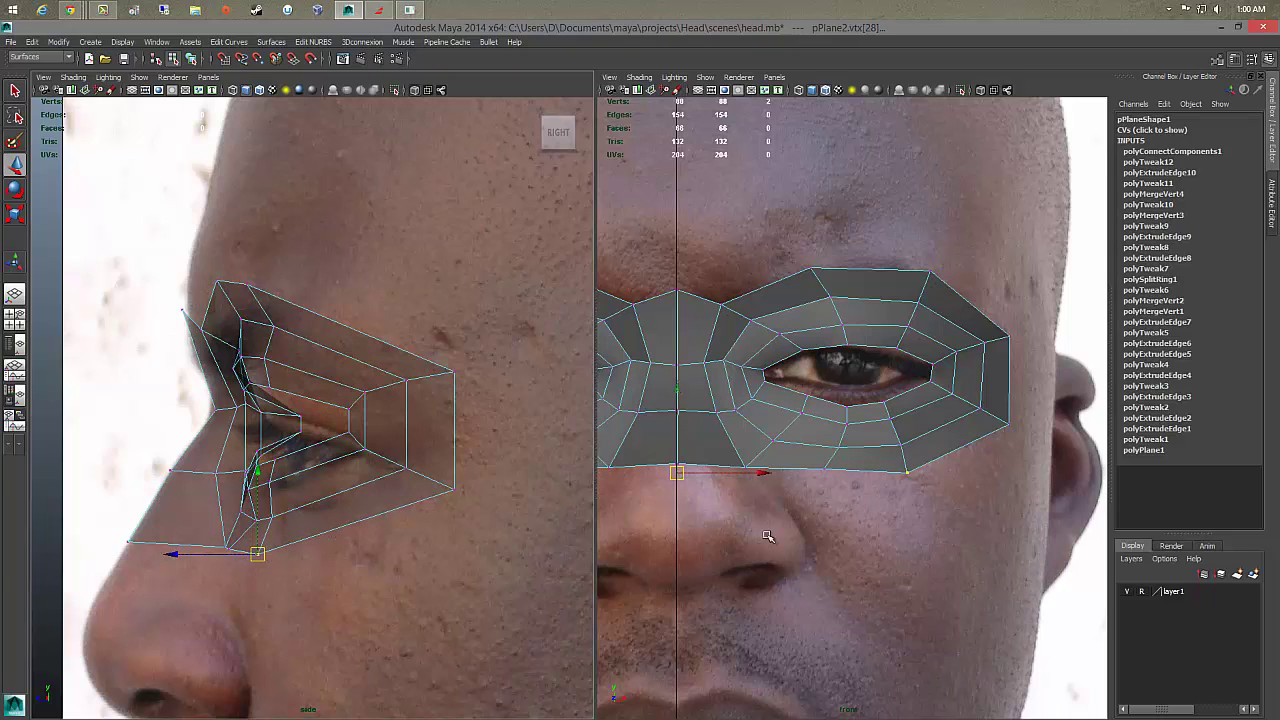
# Step: Select vertices along the lower eye rim and the mask's lower edge for repositioning
pyautogui.click(910, 467)
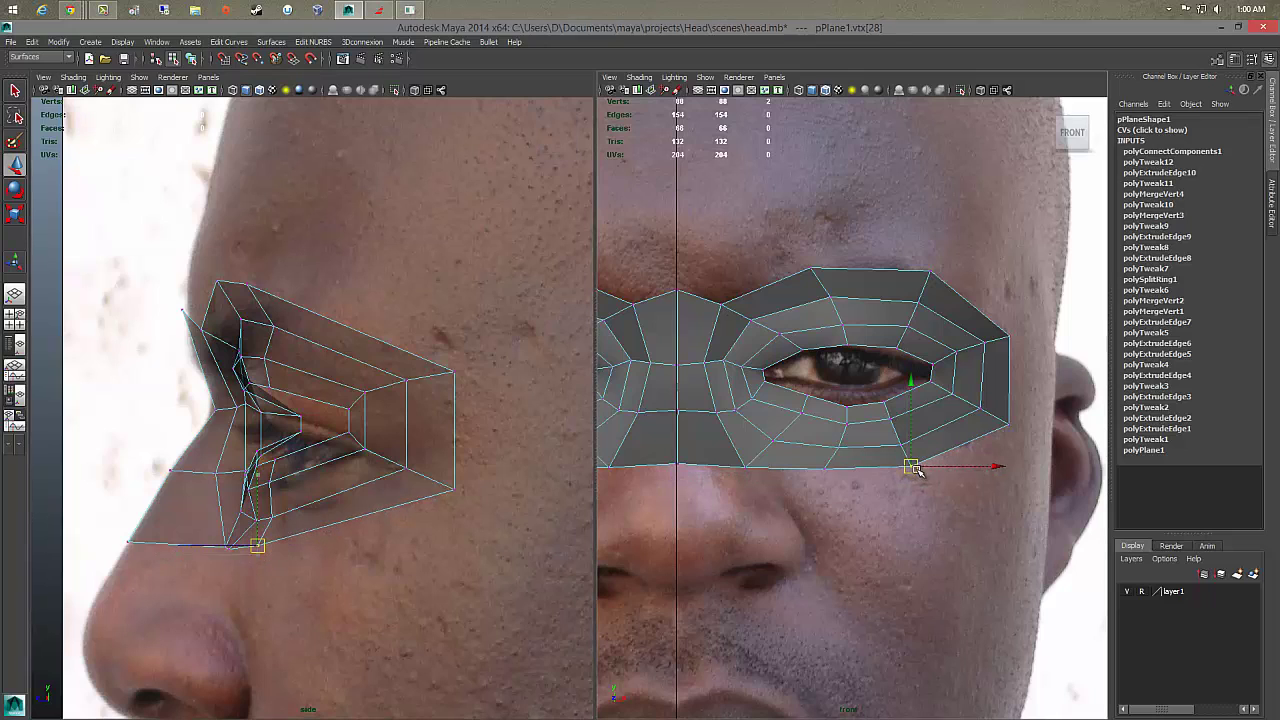
pyautogui.click(824, 469)
pyautogui.click(829, 452)
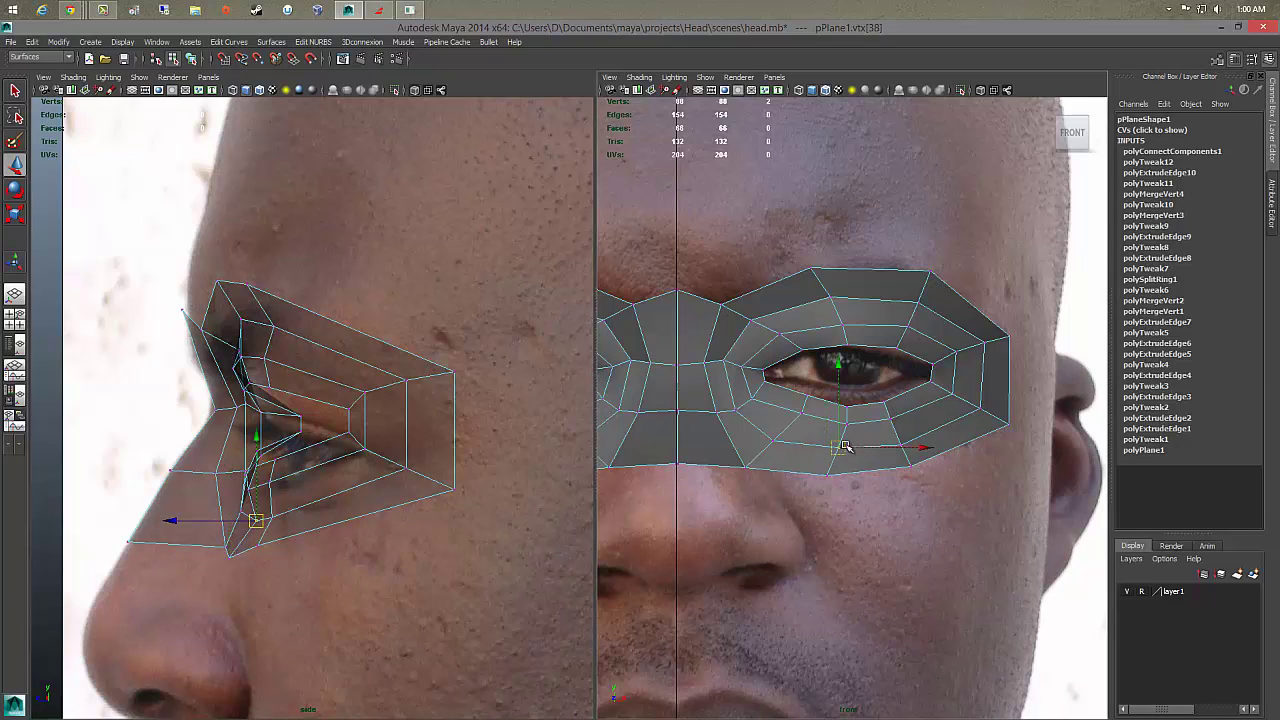
pyautogui.click(834, 436)
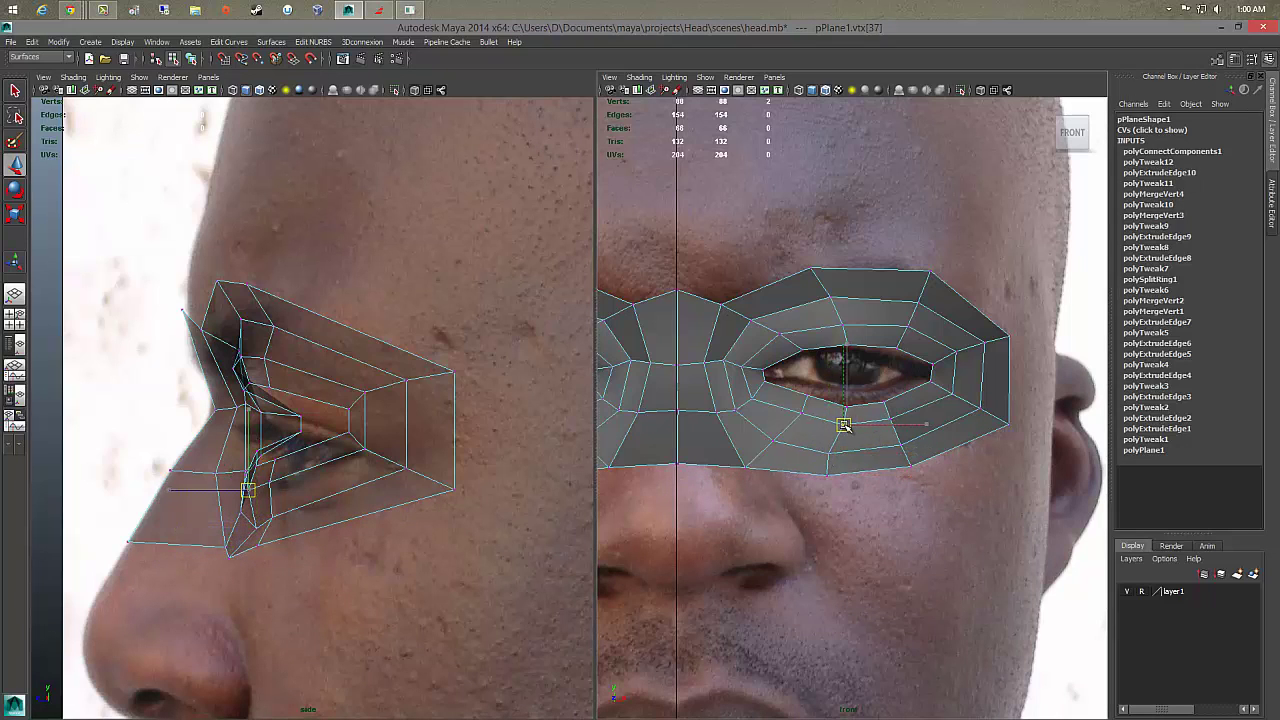
pyautogui.click(805, 413)
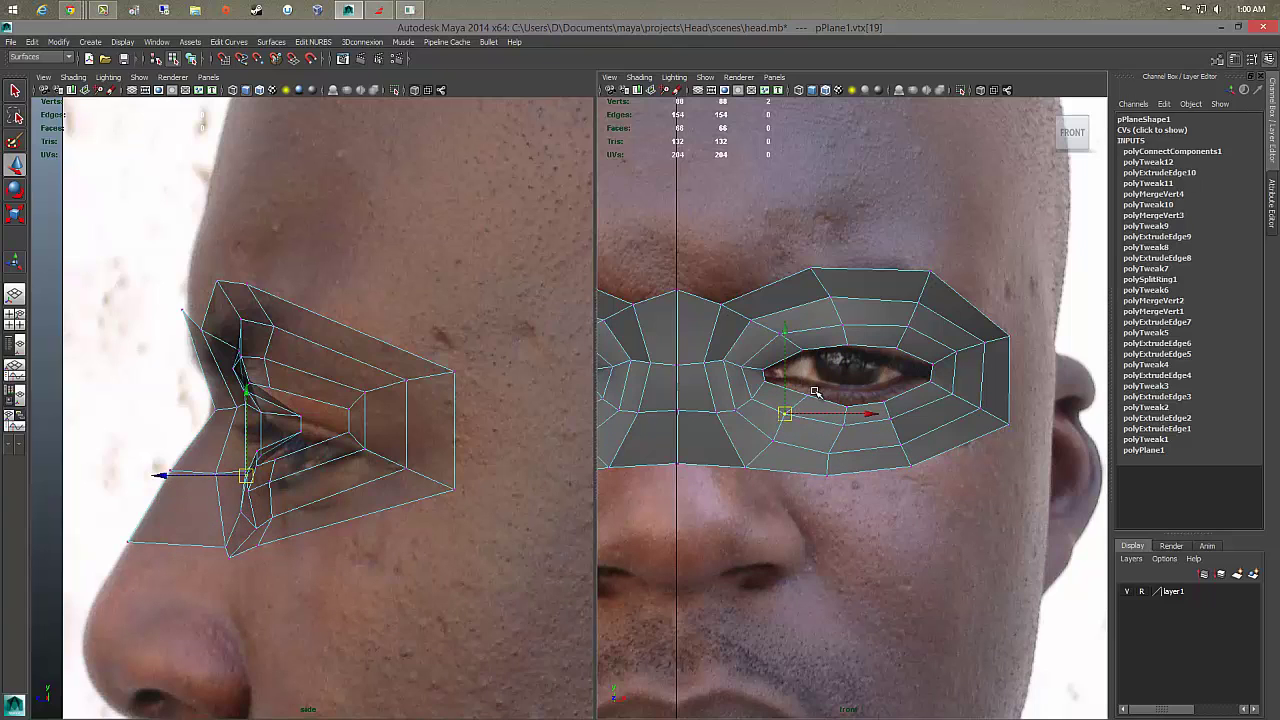
pyautogui.click(800, 393)
pyautogui.click(786, 418)
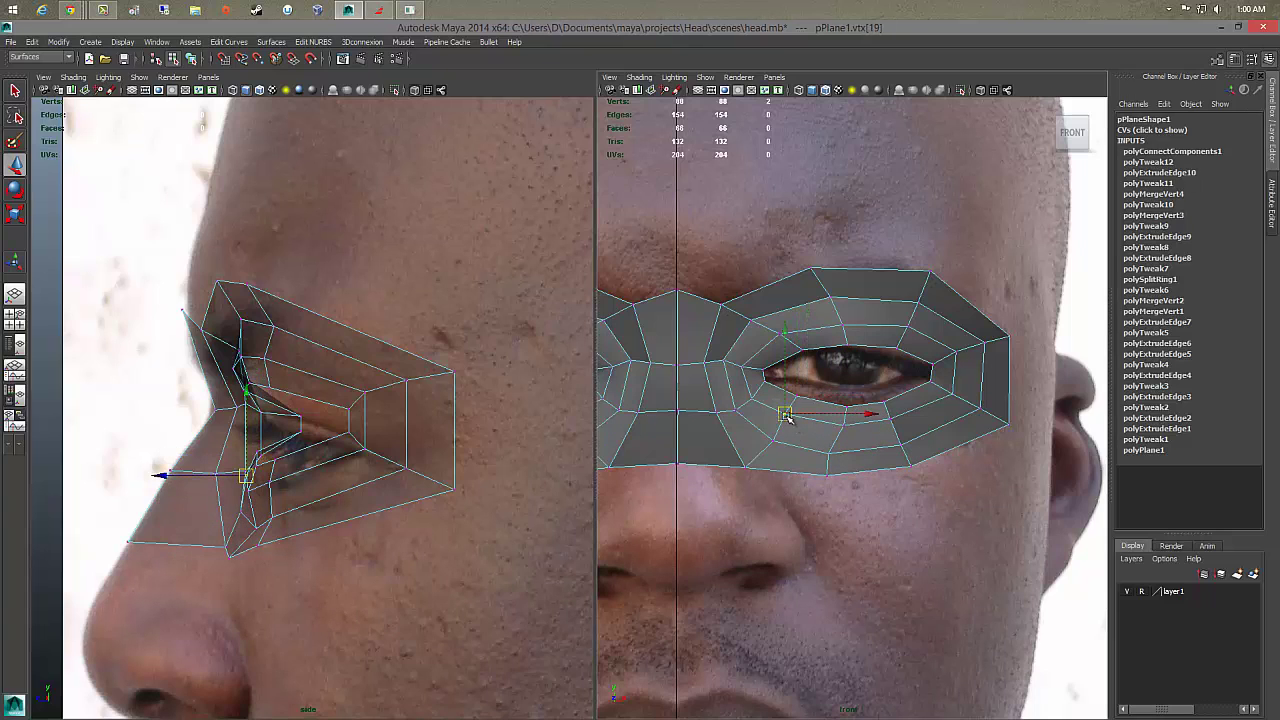
pyautogui.click(893, 410)
pyautogui.click(919, 450)
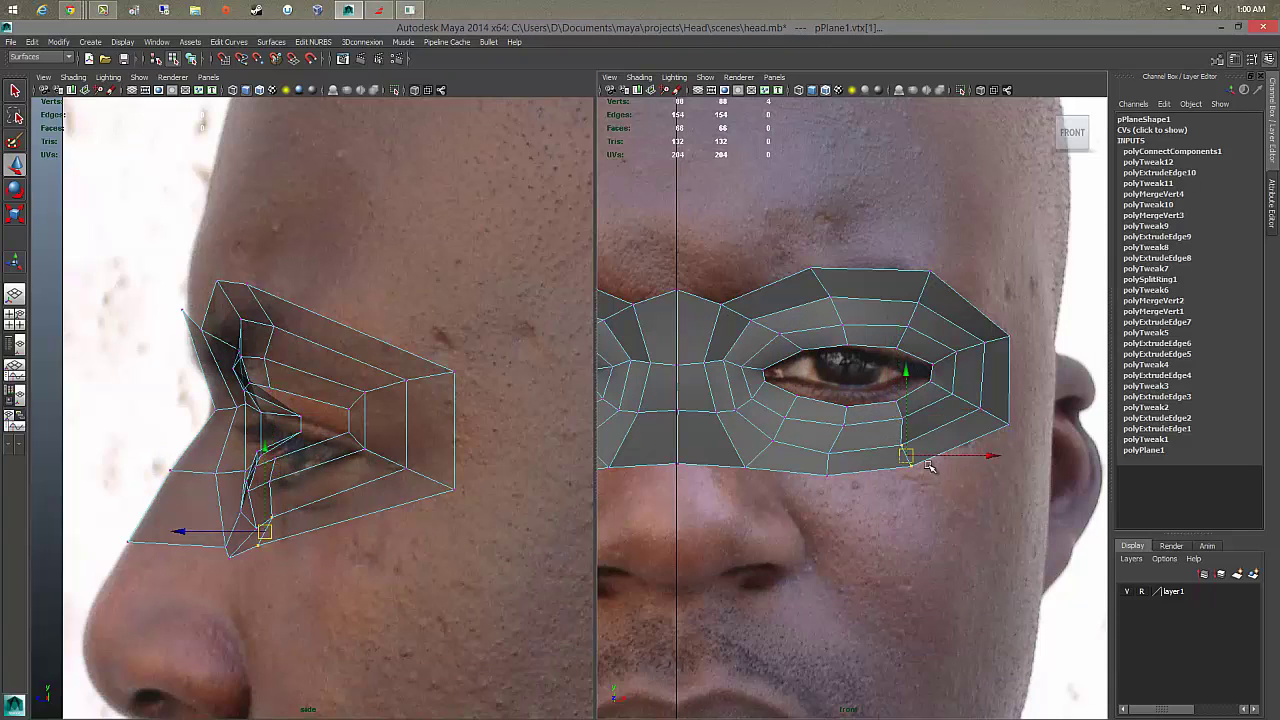
pyautogui.click(830, 455)
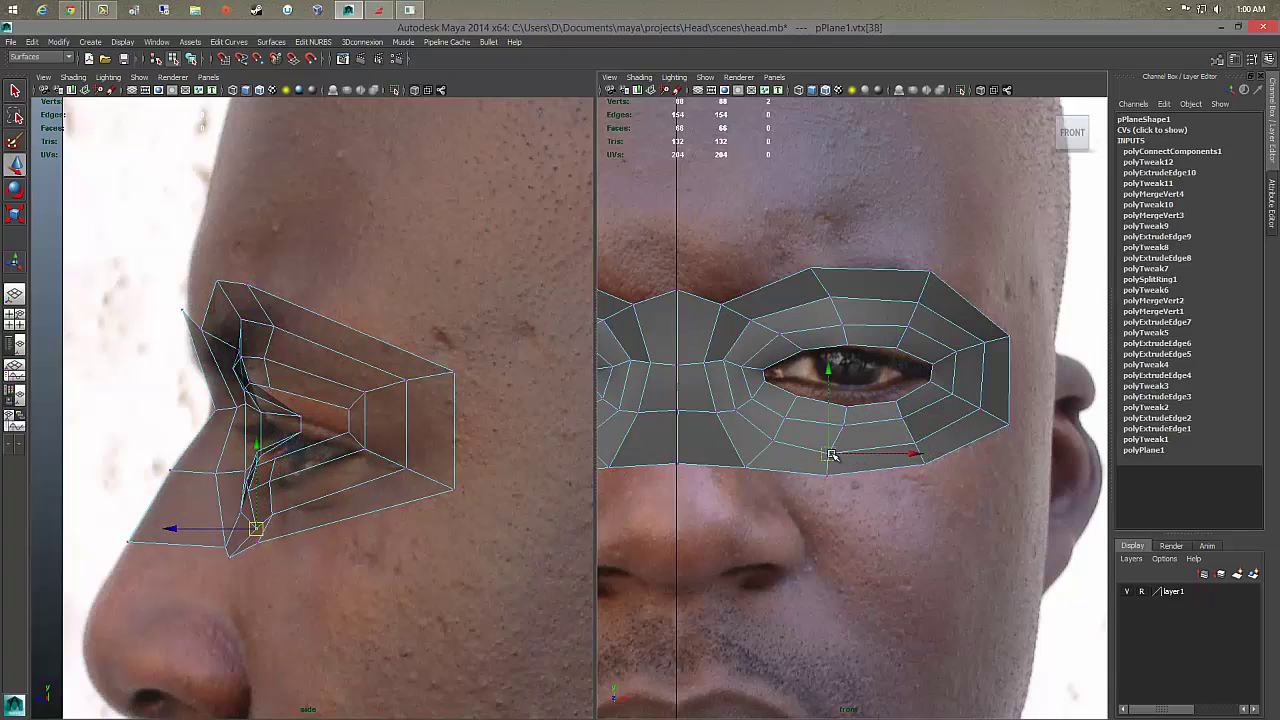
pyautogui.click(843, 430)
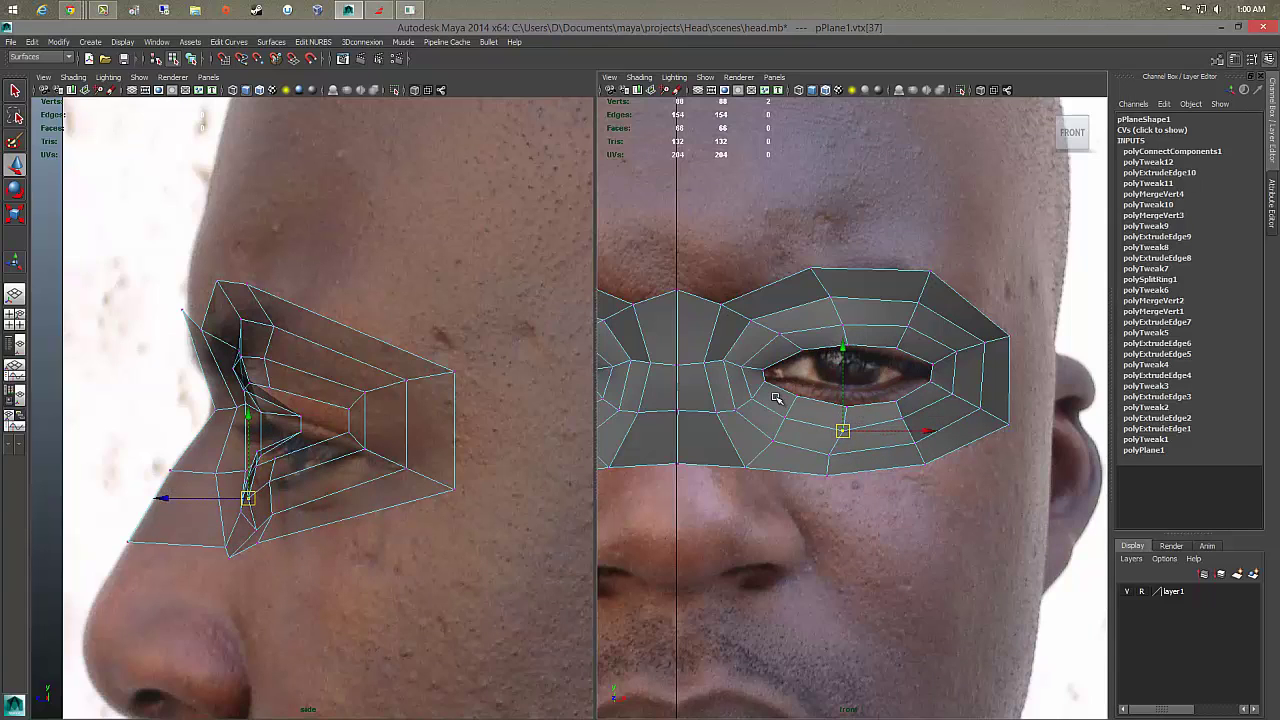
pyautogui.press('3')
pyautogui.press('1')
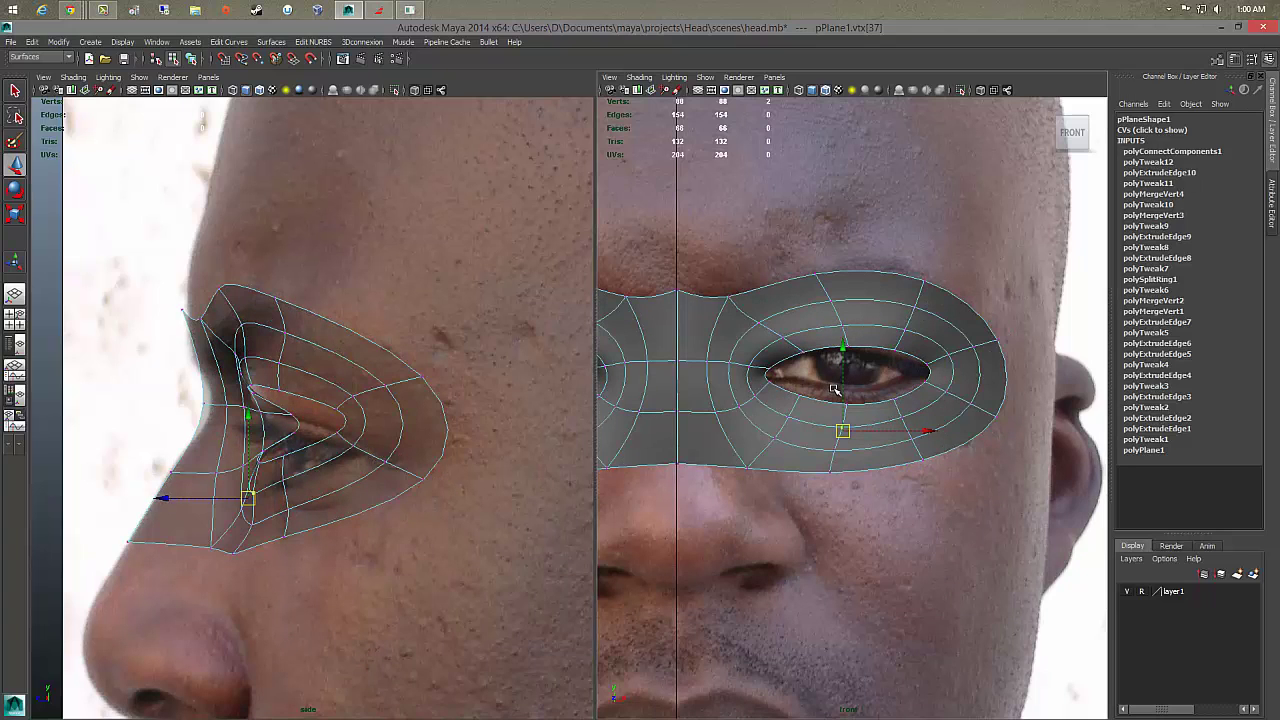
pyautogui.press('1')
pyautogui.moveTo(779, 457); pyautogui.dragTo(779, 408, button='right')
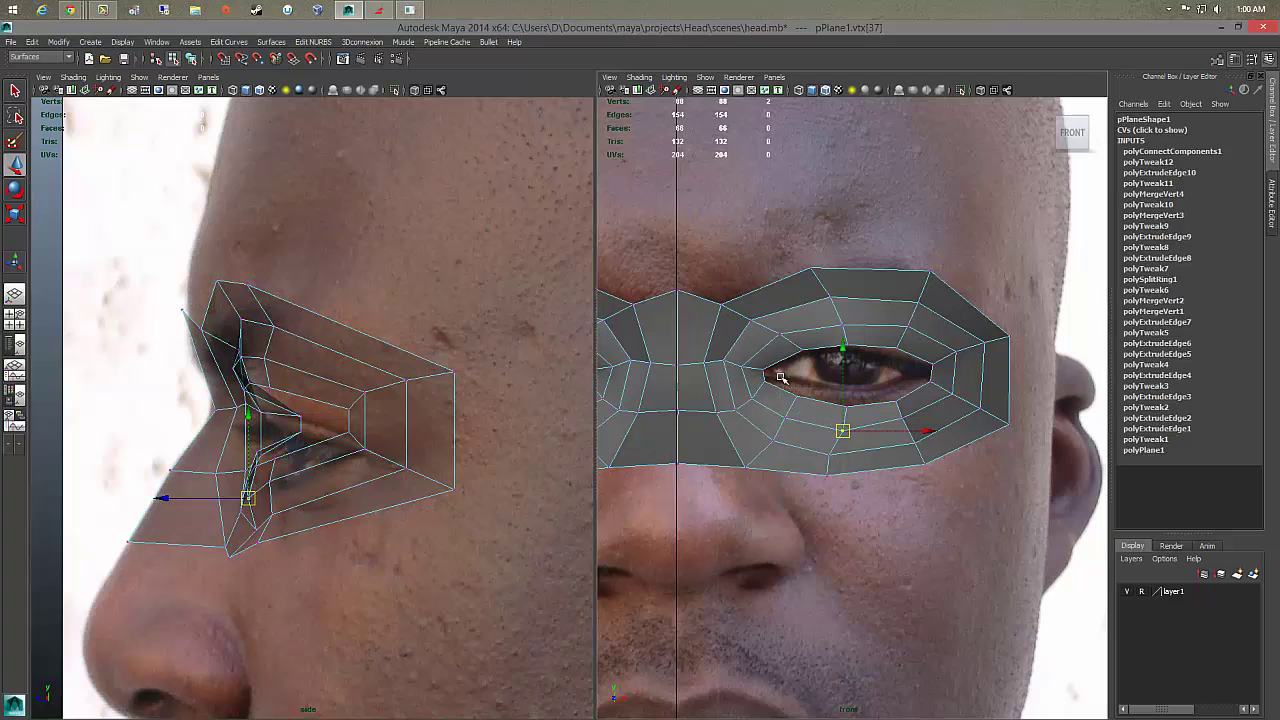
pyautogui.click(785, 471)
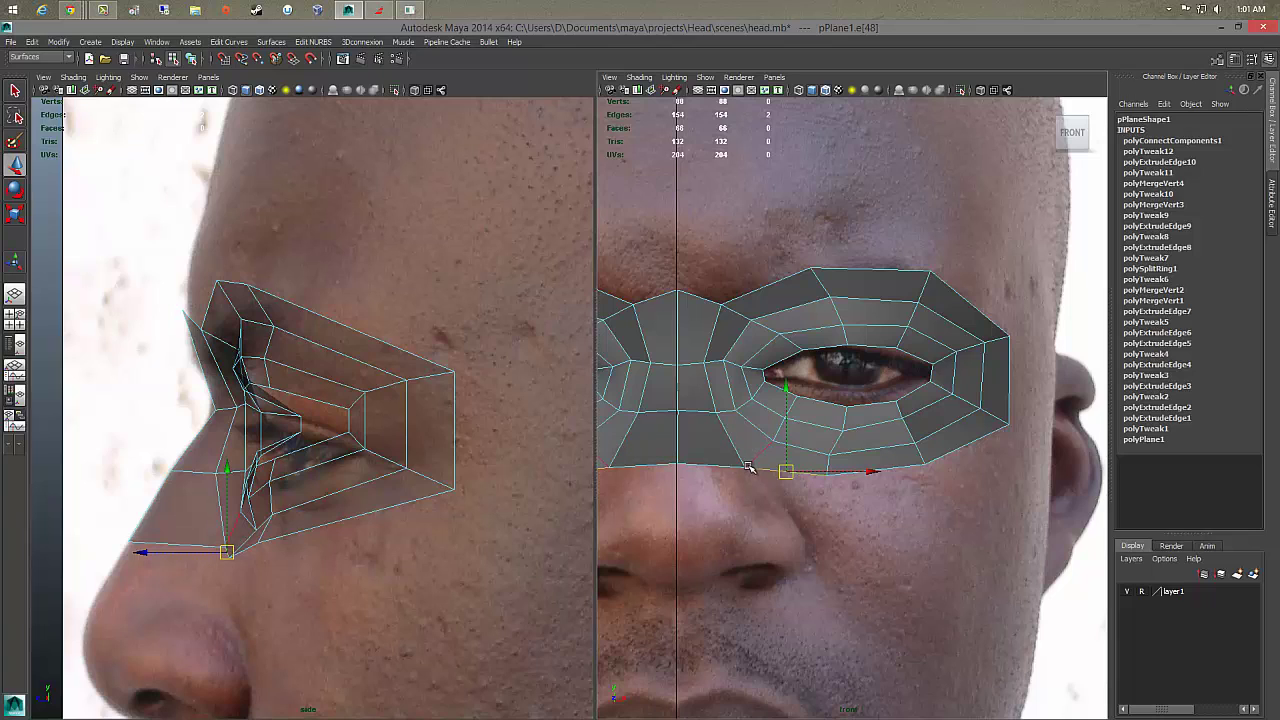
# Step: Extrude the mask's bottom edge beside the nose and pull the new edge straight down
pyautogui.click(784, 452)
pyautogui.rightClick(760, 470)
pyautogui.keyDown('shift'); pyautogui.moveTo(763, 469); pyautogui.dragTo(700, 486, button='right'); pyautogui.keyUp('shift')
pyautogui.click(936, 318)
pyautogui.moveTo(787, 470); pyautogui.dragTo(812, 520)
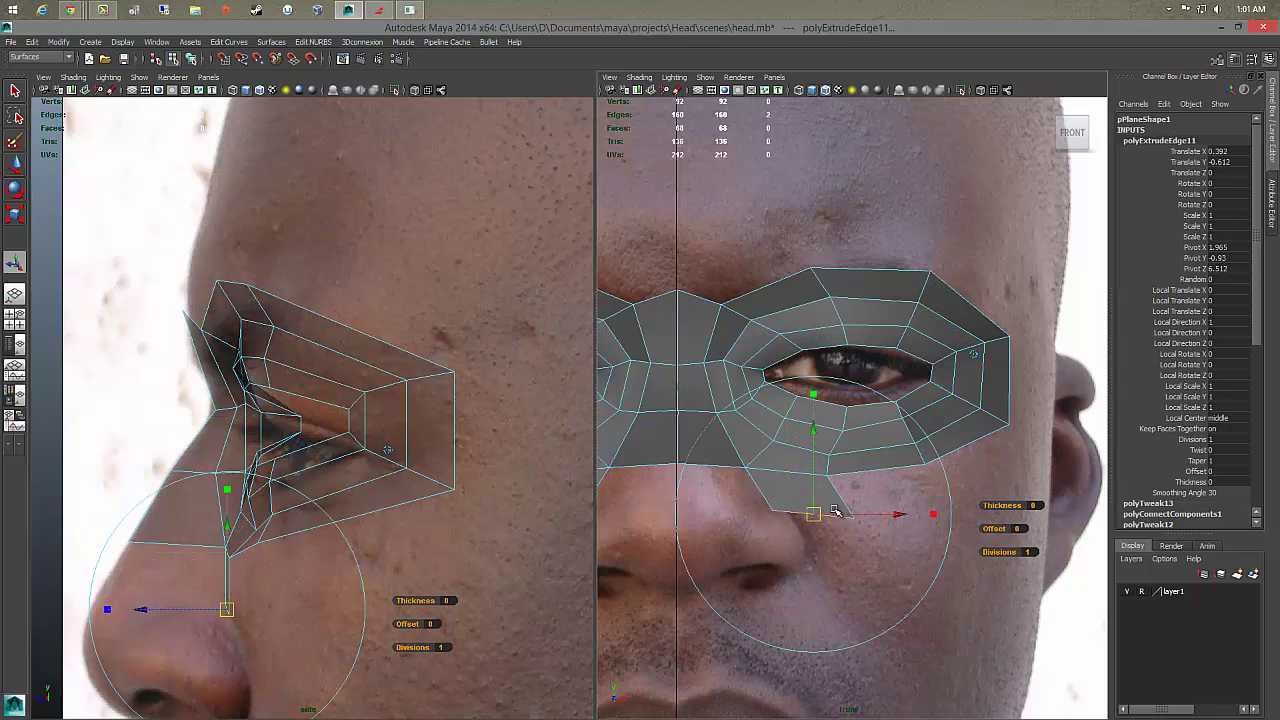
pyautogui.moveTo(838, 512); pyautogui.dragTo(847, 516, button='right')
# Step: Reposition the new strip's corner and inner vertices to follow the face in the front view
pyautogui.click(855, 519)
pyautogui.press('w')
pyautogui.moveTo(855, 519); pyautogui.dragTo(813, 507)
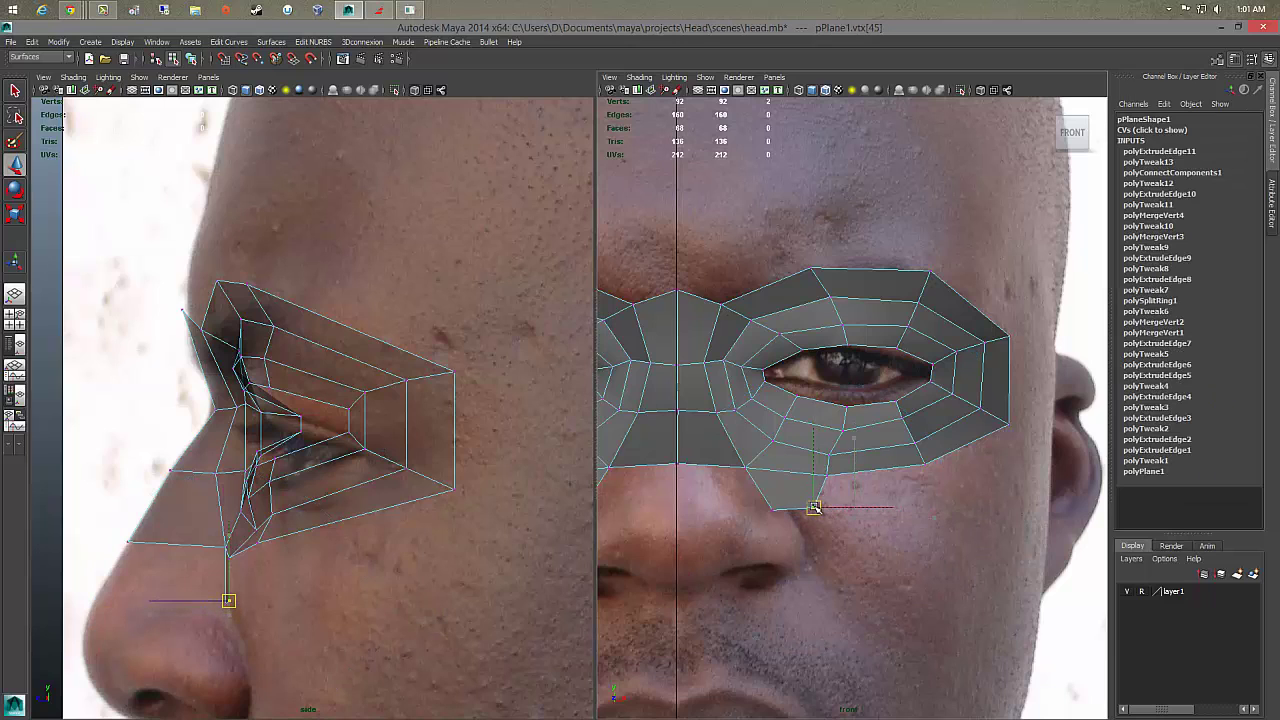
pyautogui.click(829, 456)
pyautogui.moveTo(829, 456); pyautogui.dragTo(826, 461)
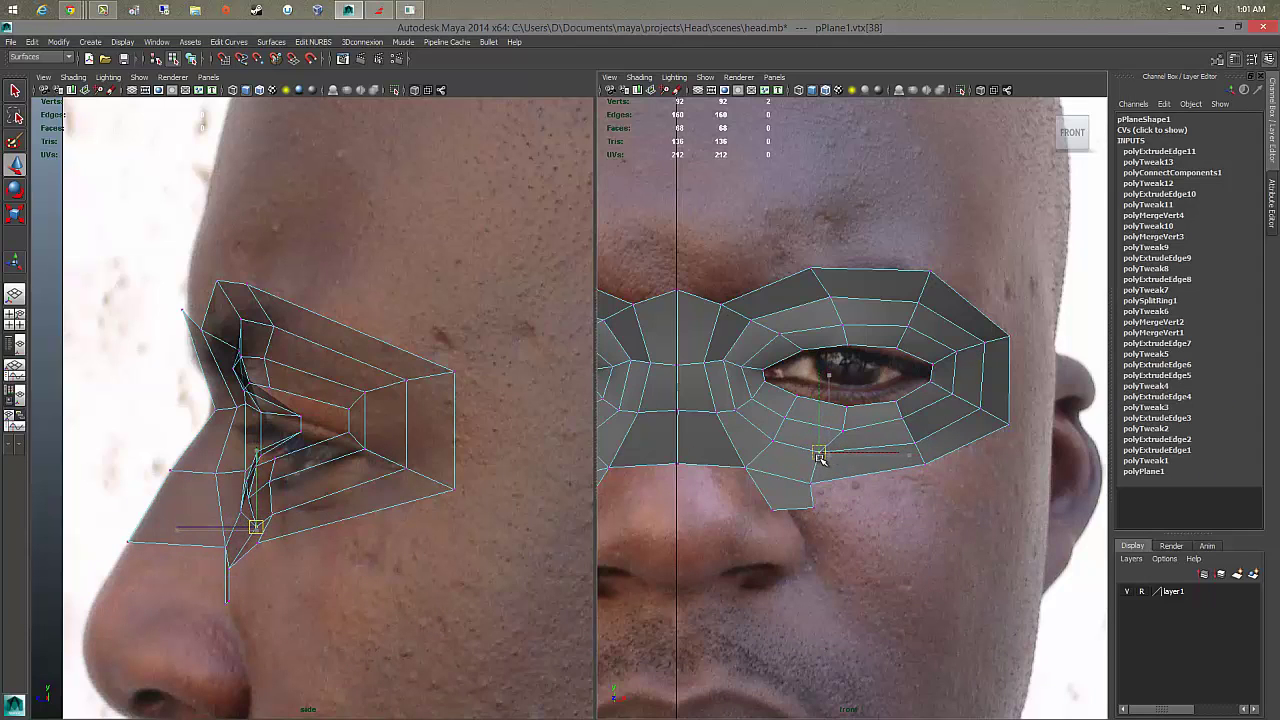
pyautogui.click(750, 463)
pyautogui.moveTo(755, 465); pyautogui.dragTo(744, 469)
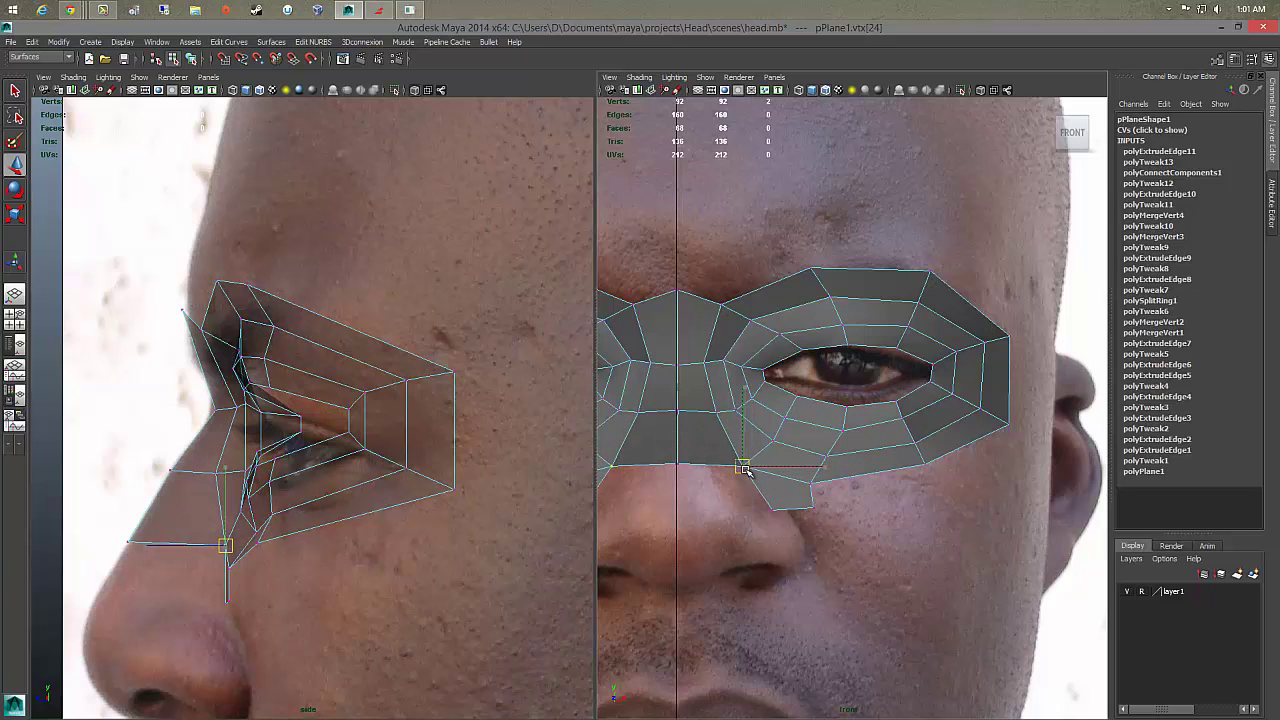
# Step: Fit the strip's vertices to the nose side in profile and onto the cheek below the eye
pyautogui.keyDown('alt'); pyautogui.moveTo(737, 483); pyautogui.dragTo(795, 483, button='middle'); pyautogui.keyUp('alt')
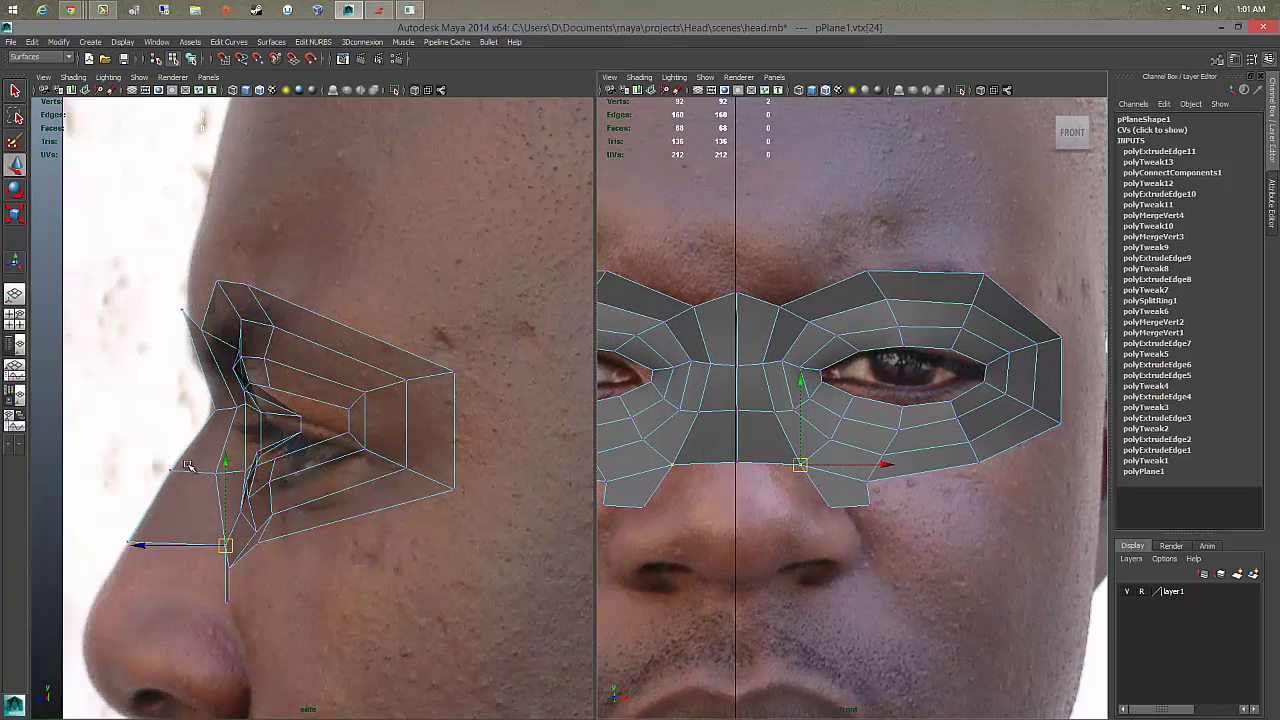
pyautogui.moveTo(229, 543); pyautogui.dragTo(209, 546)
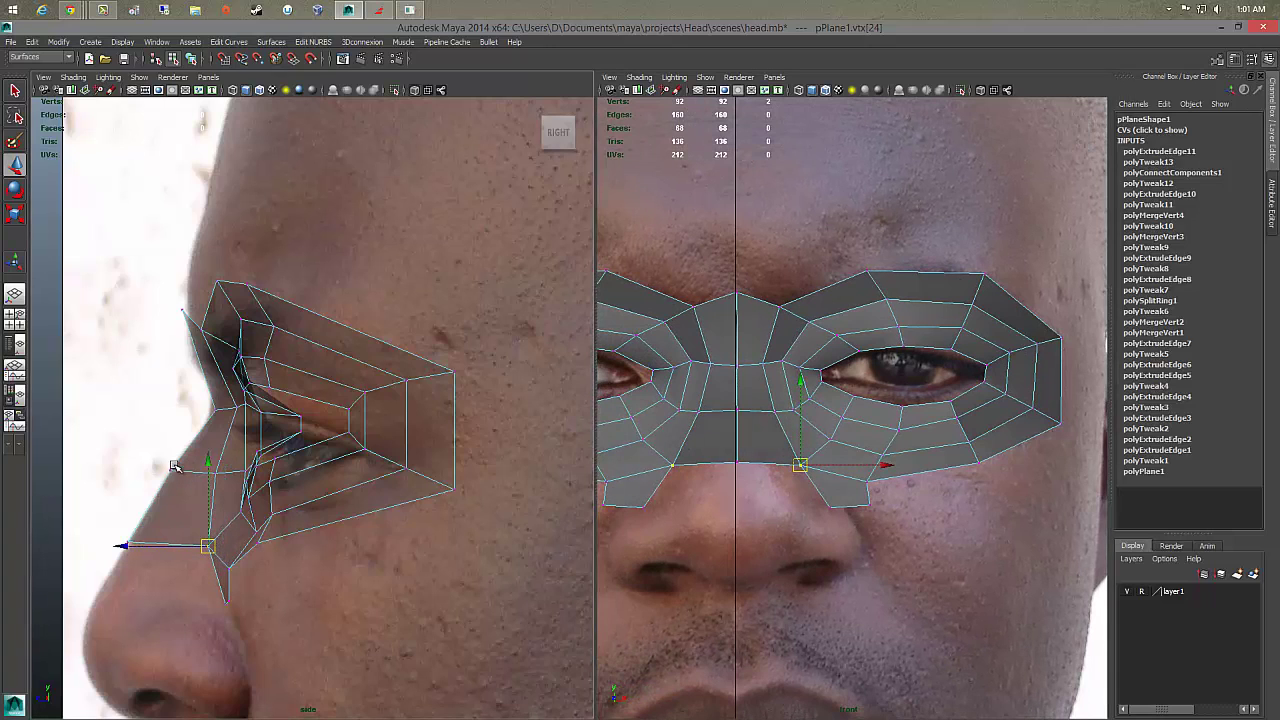
pyautogui.click(212, 468)
pyautogui.moveTo(214, 470); pyautogui.dragTo(231, 470)
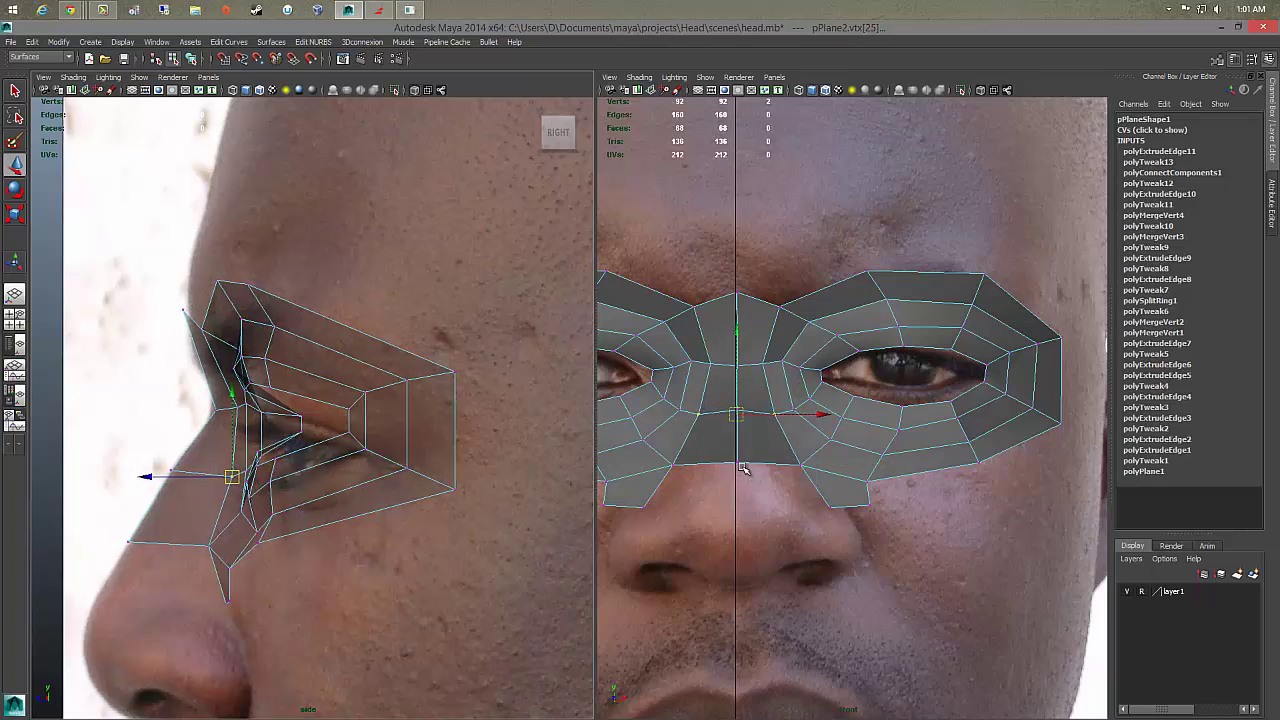
pyautogui.moveTo(838, 511); pyautogui.dragTo(826, 505)
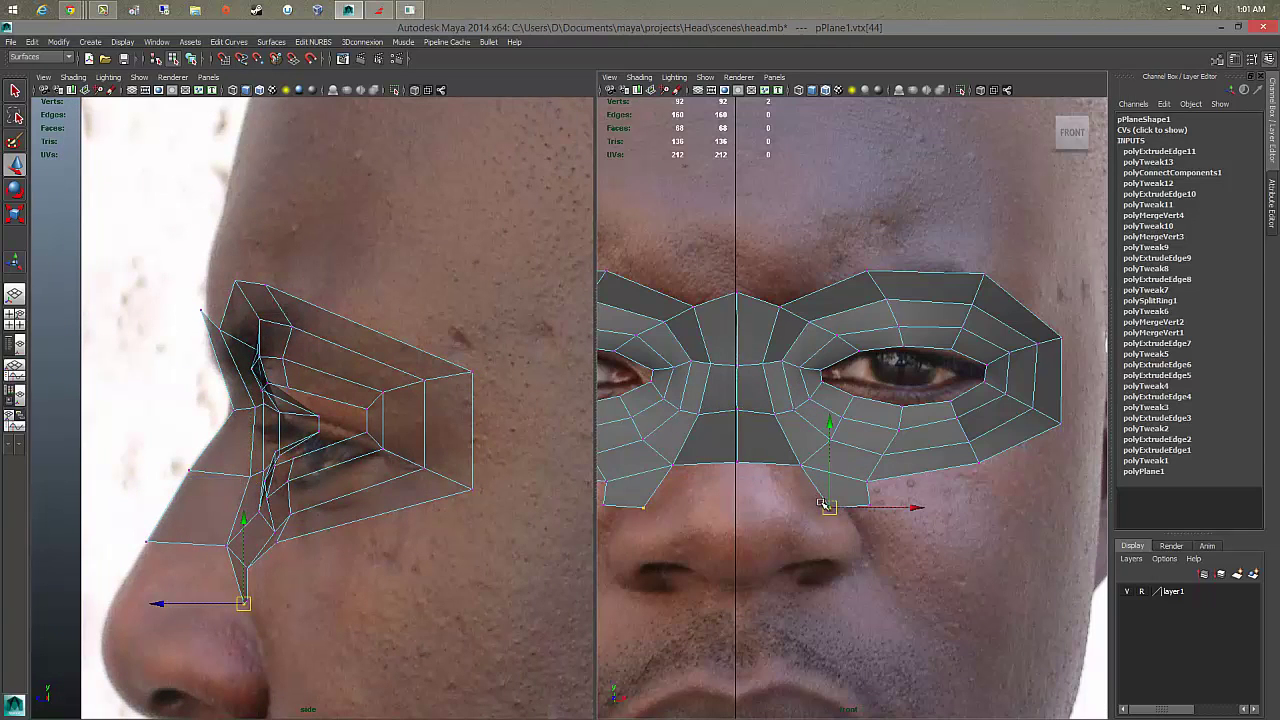
pyautogui.click(870, 505)
pyautogui.moveTo(871, 507); pyautogui.dragTo(867, 511)
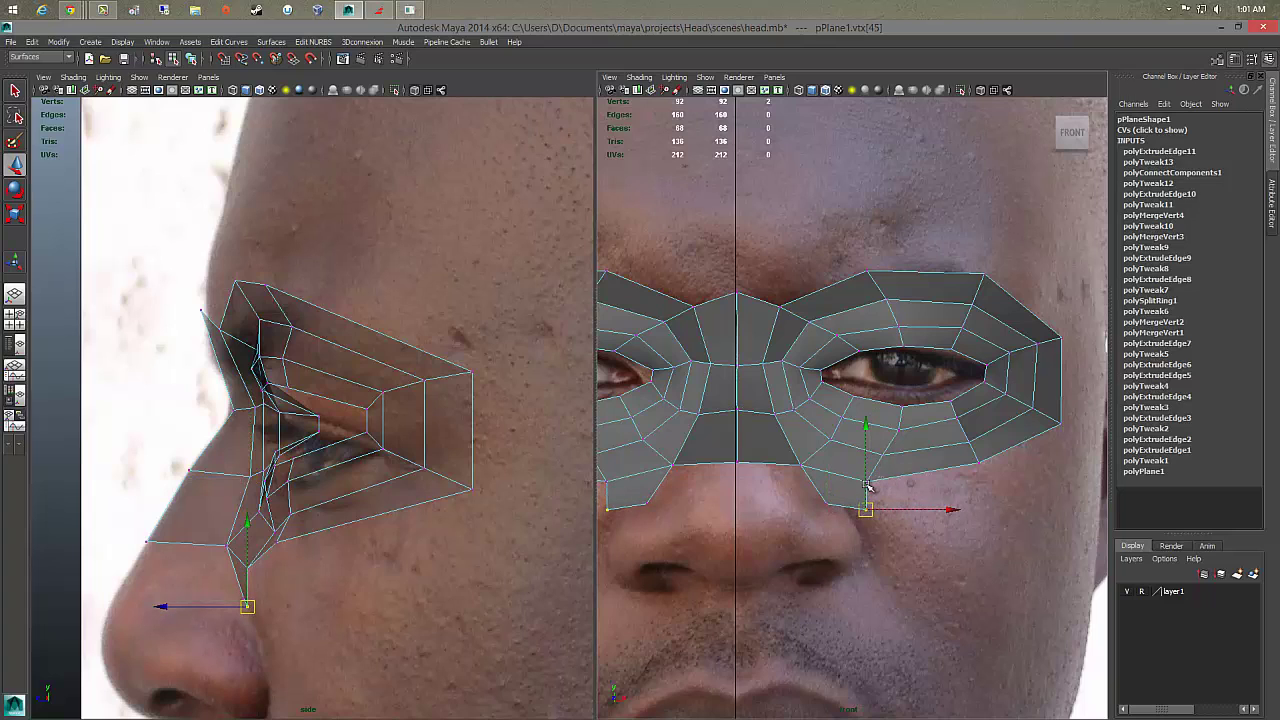
pyautogui.moveTo(865, 510); pyautogui.dragTo(865, 507)
pyautogui.rightClick(815, 401)
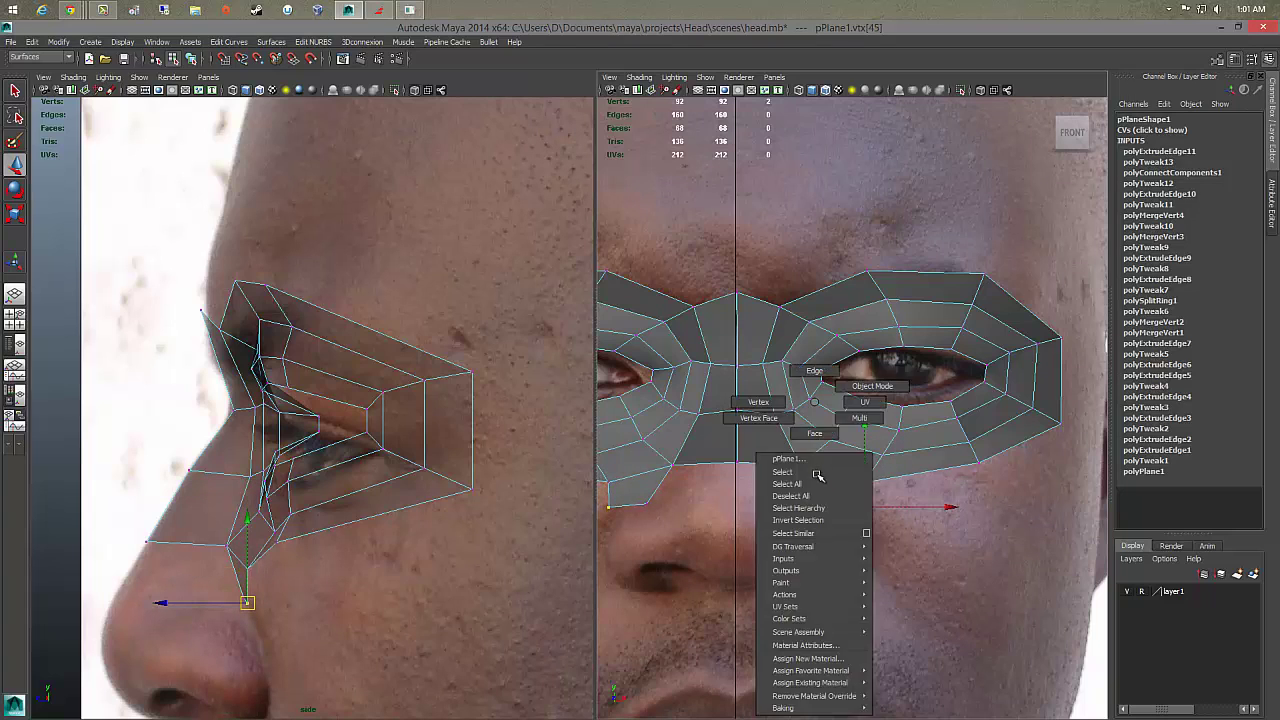
pyautogui.click(810, 373)
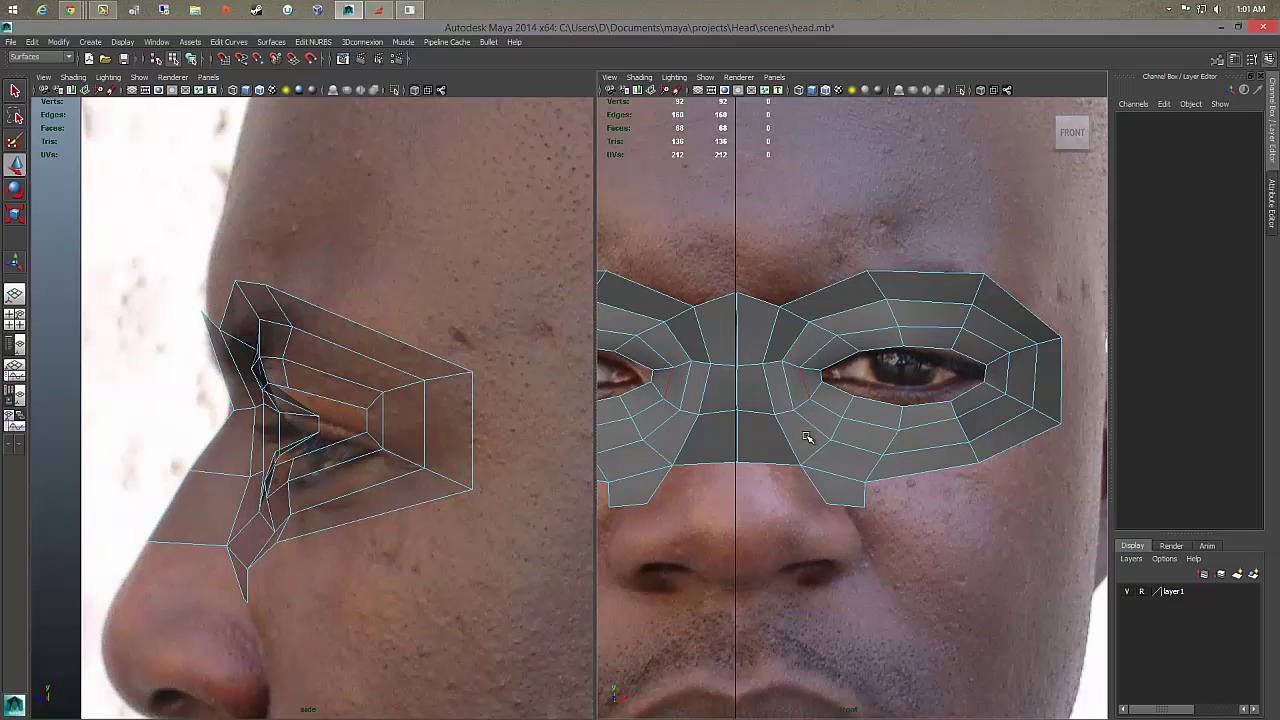
# Step: Extrude the strip's inner edge beside the nose and drag it left to the nose centre line
pyautogui.click(812, 481)
pyautogui.keyDown('shift'); pyautogui.rightClick(812, 481); pyautogui.keyUp('shift')
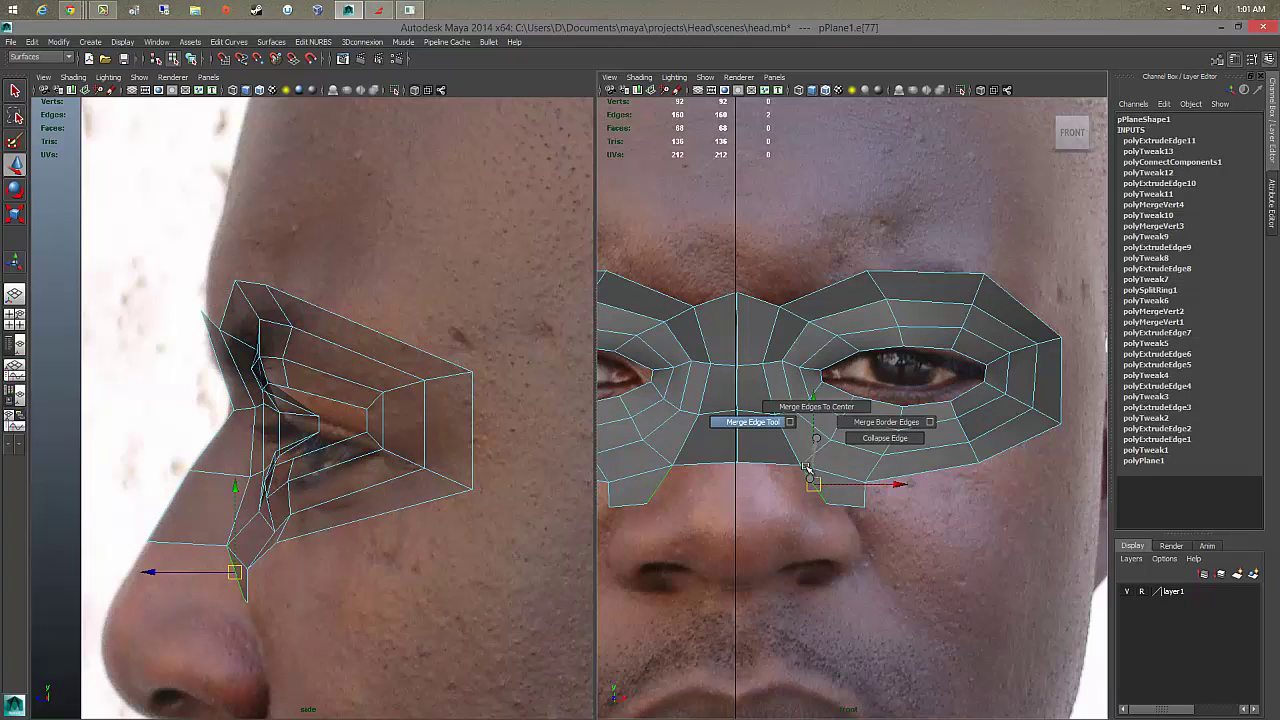
pyautogui.keyDown('shift'); pyautogui.moveTo(812, 481); pyautogui.dragTo(810, 512, button='right'); pyautogui.keyUp('shift')
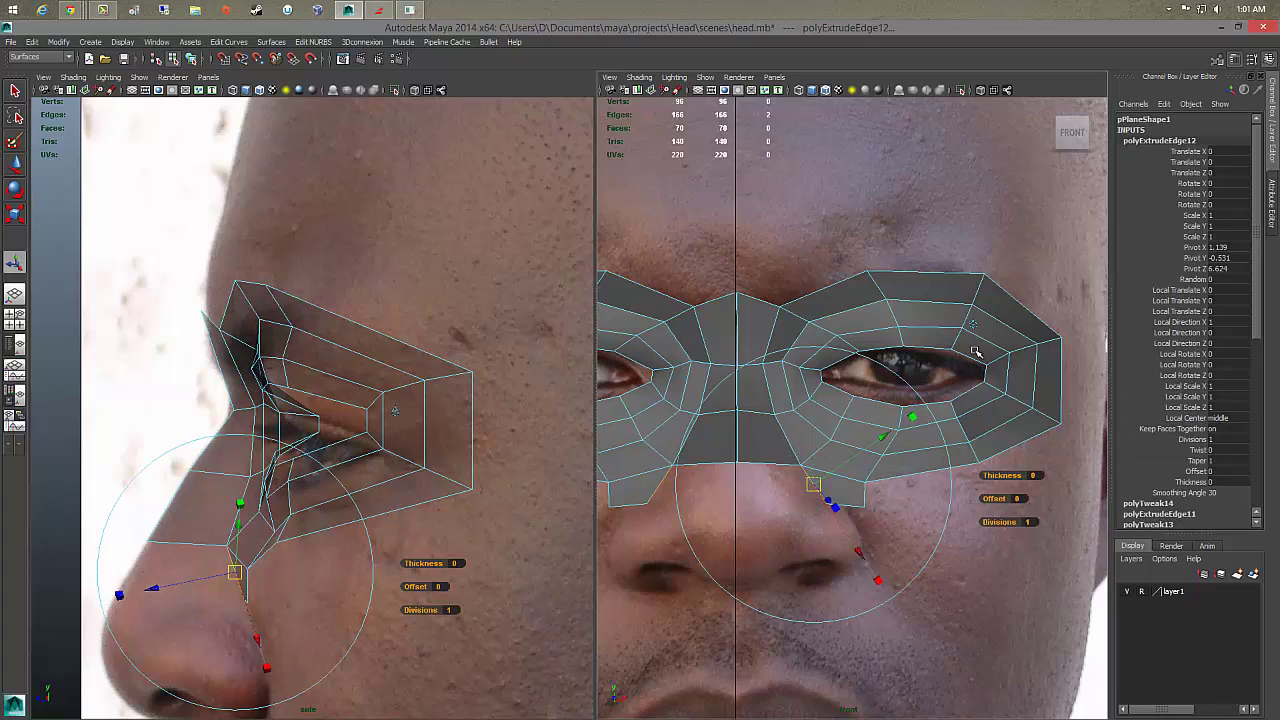
pyautogui.moveTo(818, 480); pyautogui.dragTo(748, 480)
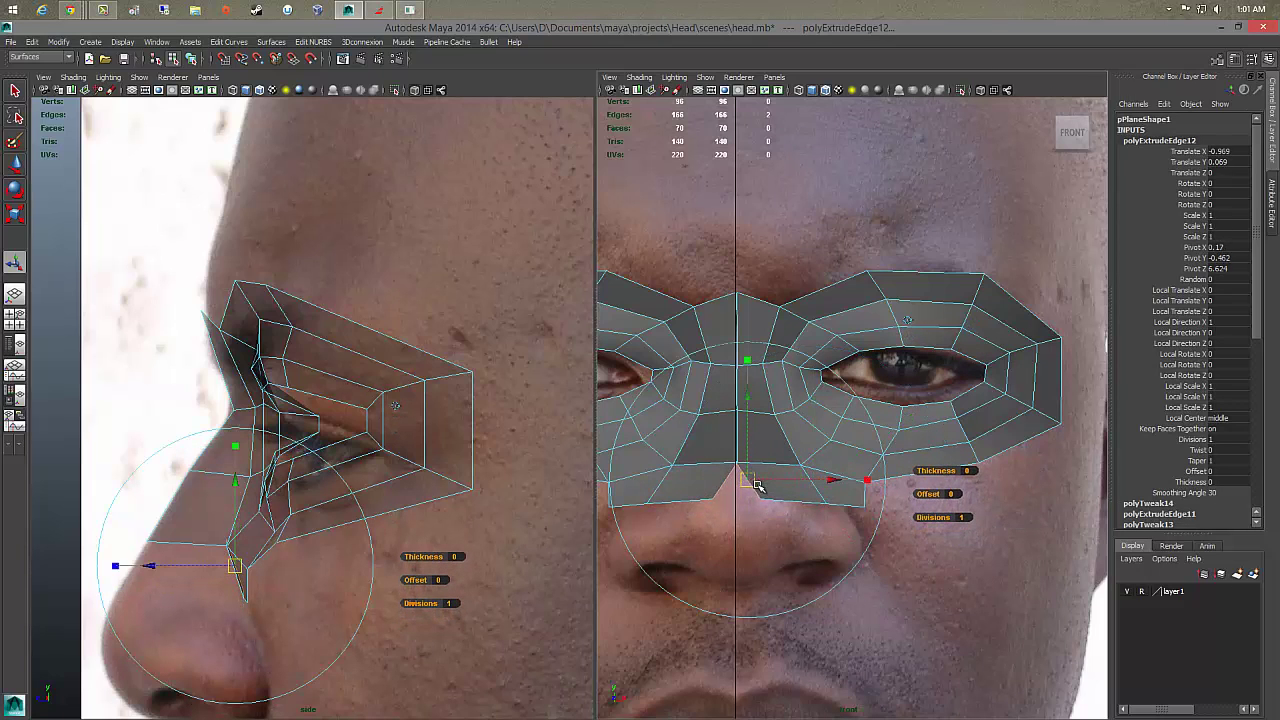
pyautogui.keyDown('shift'); pyautogui.moveTo(779, 495); pyautogui.dragTo(760, 480, button='right'); pyautogui.keyUp('shift')
pyautogui.click(744, 468)
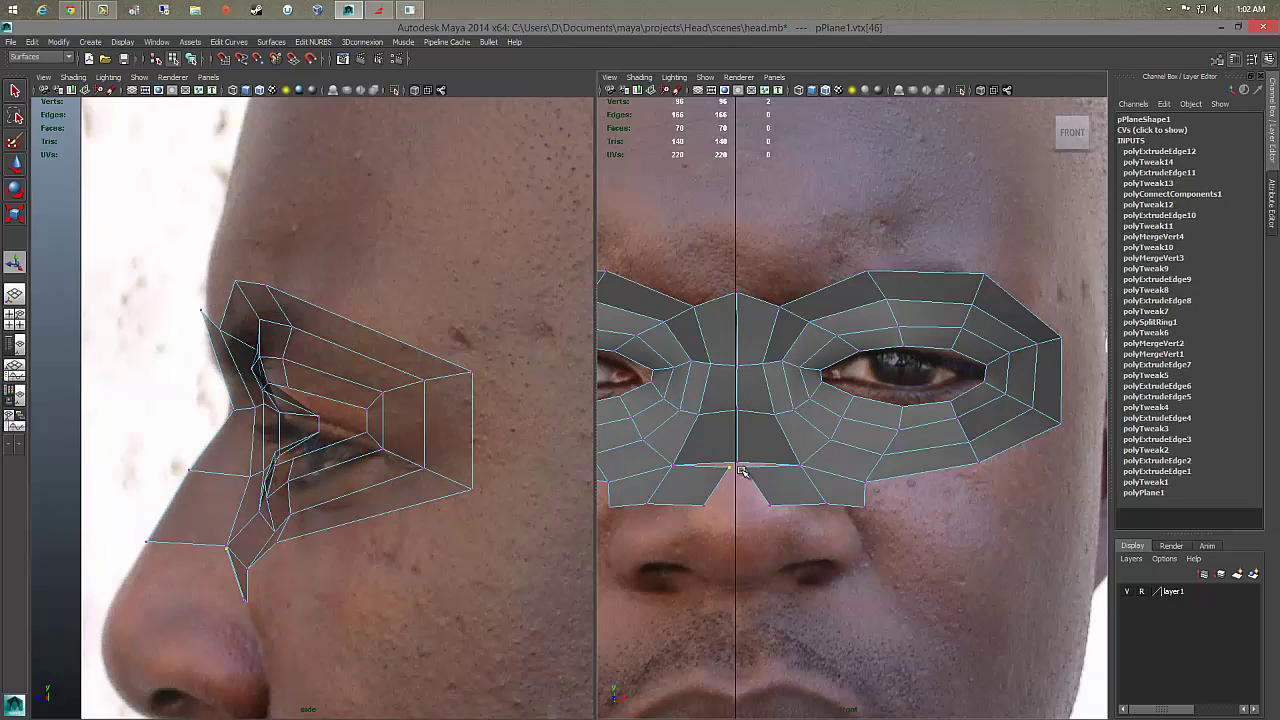
# Step: Move the lower bridge vertex onto the nose bridge in front view and forward onto the profile
pyautogui.press('w')
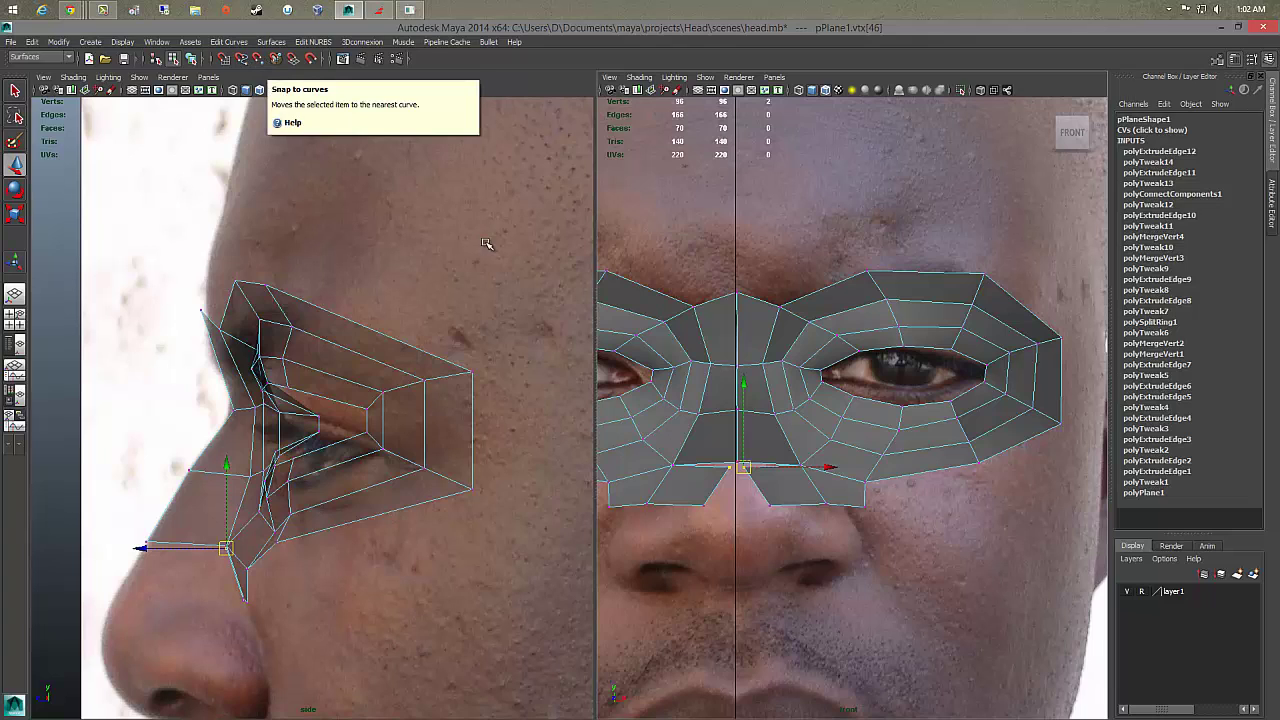
pyautogui.click(745, 471)
pyautogui.click(767, 506)
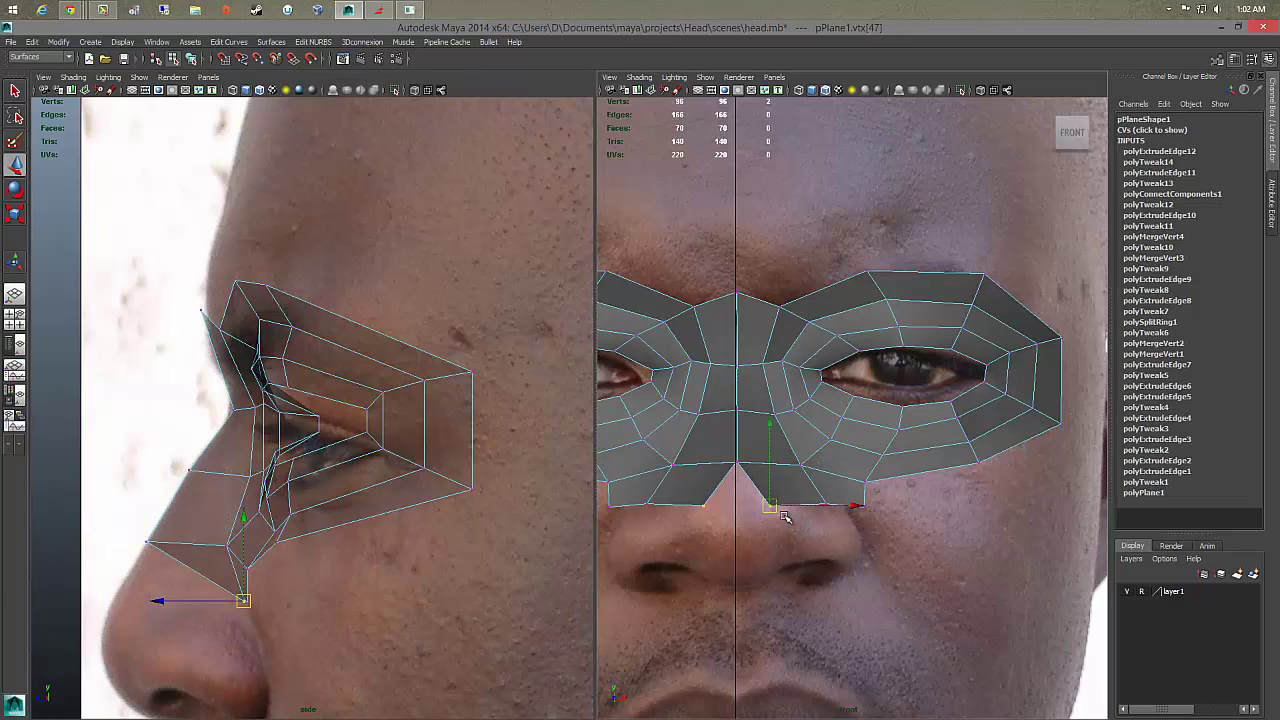
pyautogui.moveTo(770, 506); pyautogui.dragTo(737, 462)
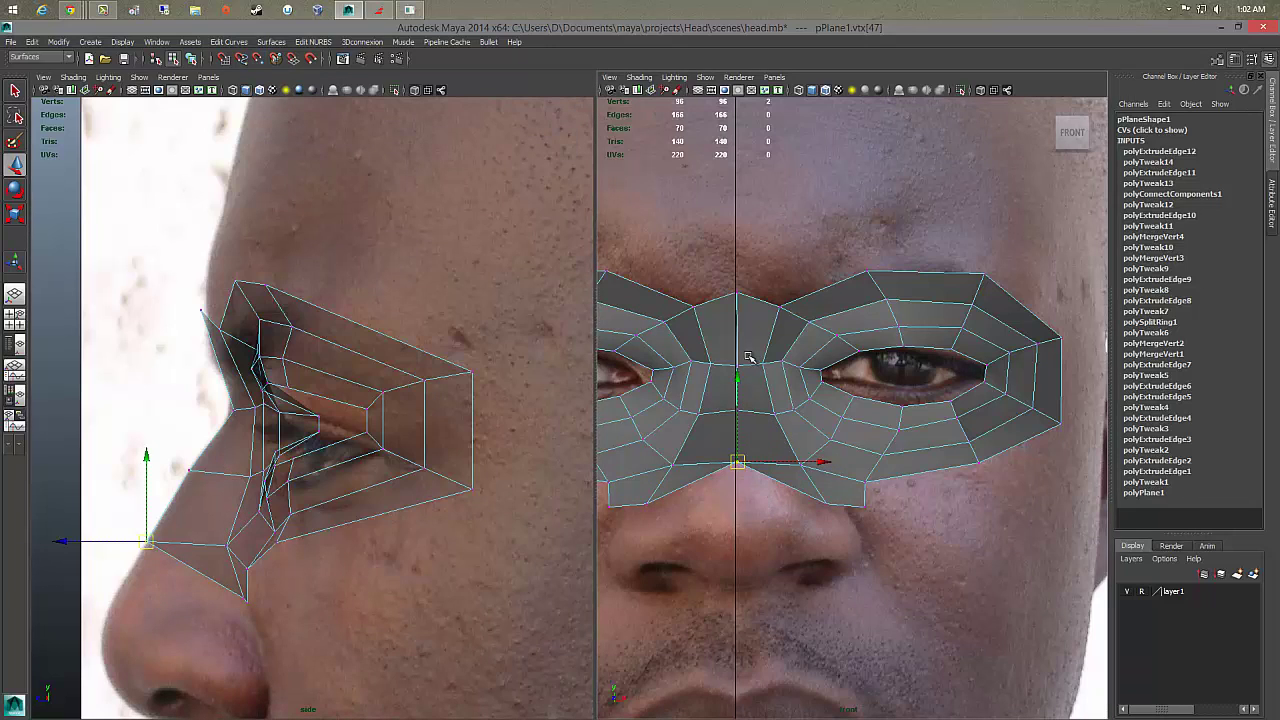
pyautogui.moveTo(737, 385); pyautogui.dragTo(737, 431)
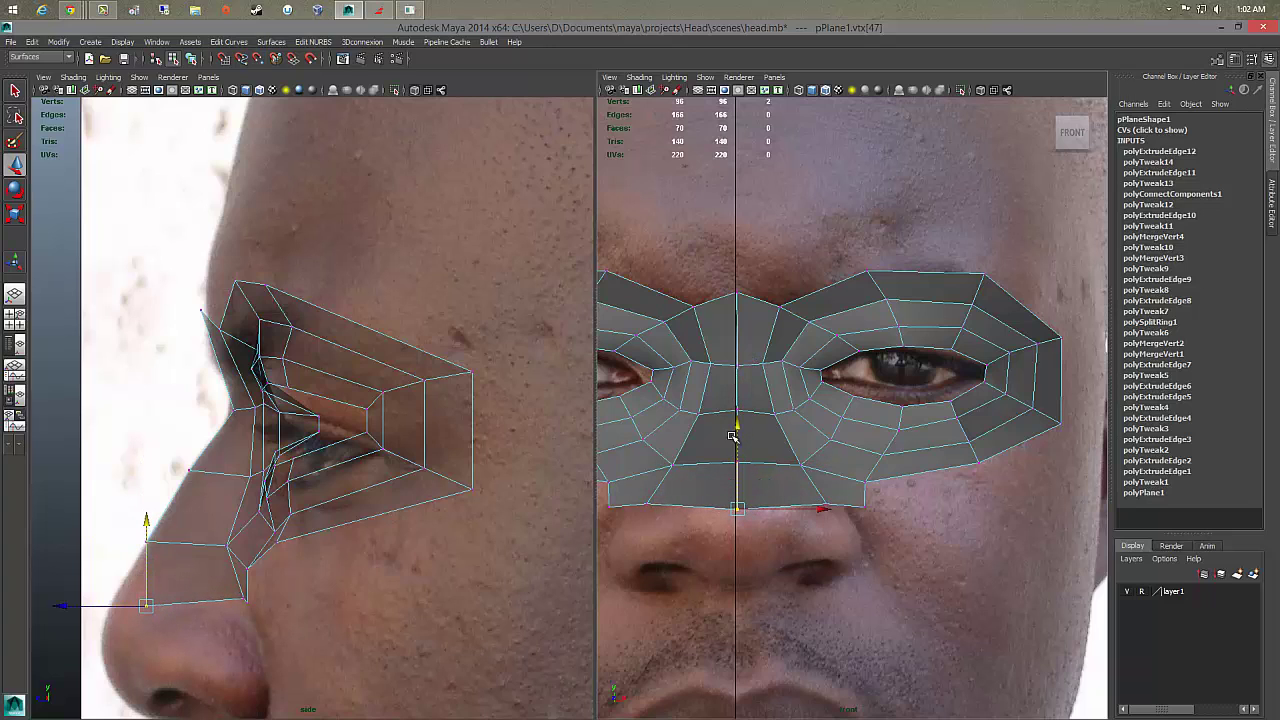
pyautogui.moveTo(147, 604); pyautogui.dragTo(116, 603)
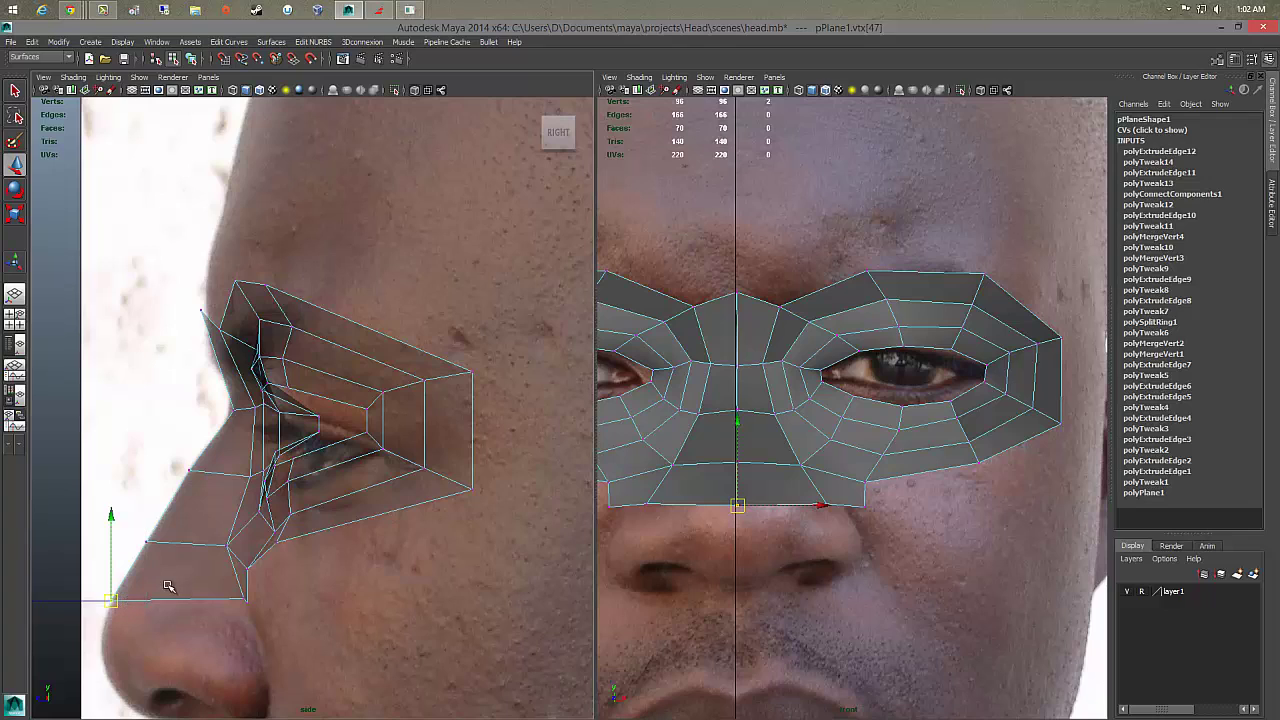
# Step: Slide the centre column of vertices sideways, opening a gap down the middle
pyautogui.click(245, 598)
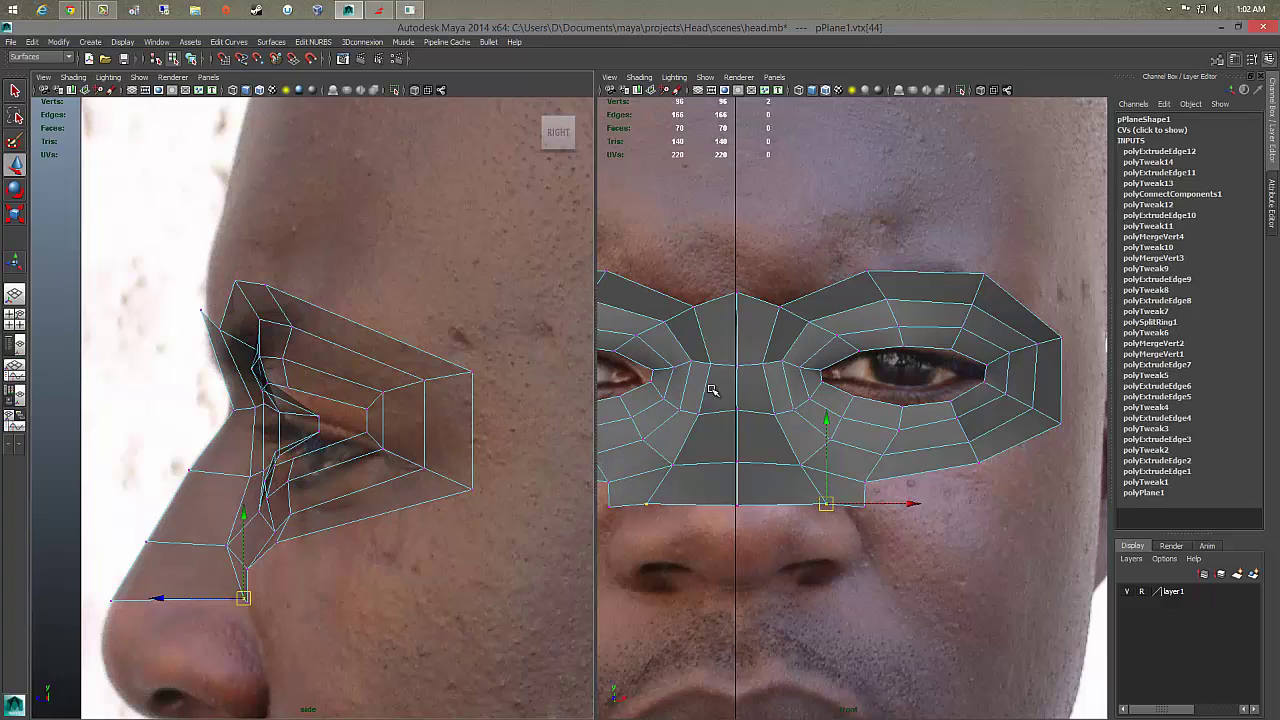
pyautogui.moveTo(736, 292); pyautogui.dragTo(750, 500)
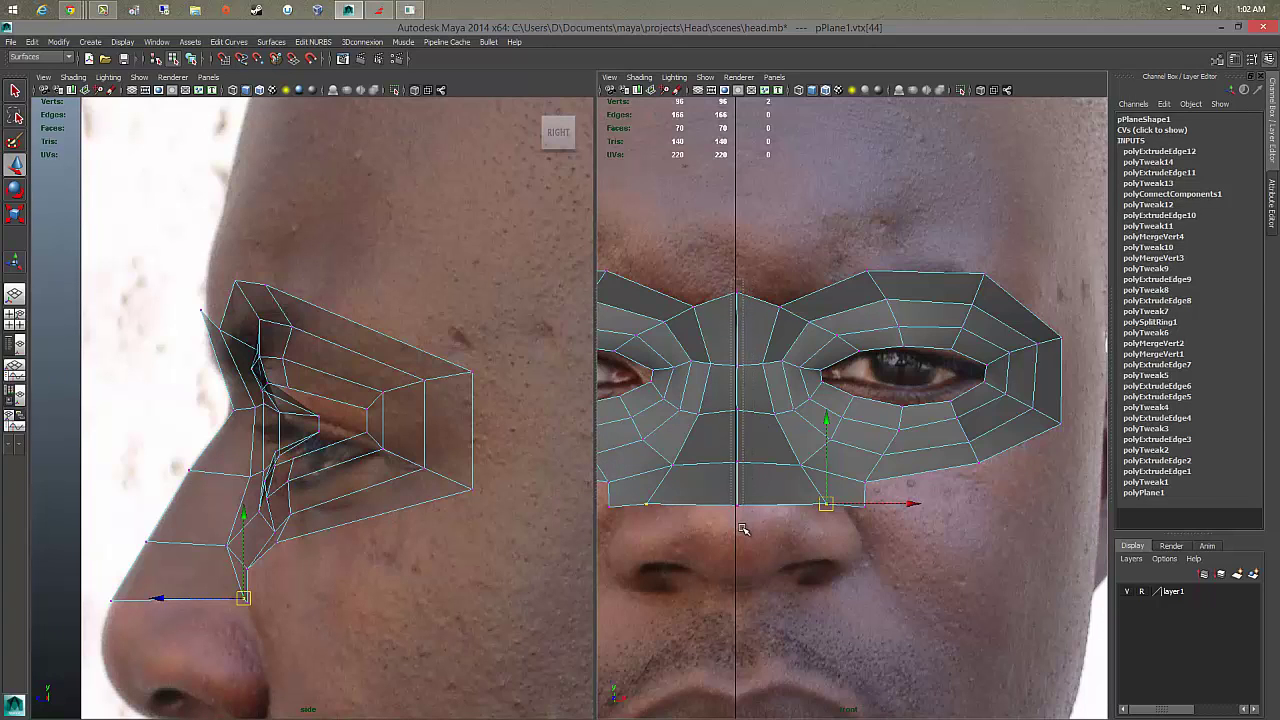
pyautogui.moveTo(820, 395); pyautogui.dragTo(836, 396)
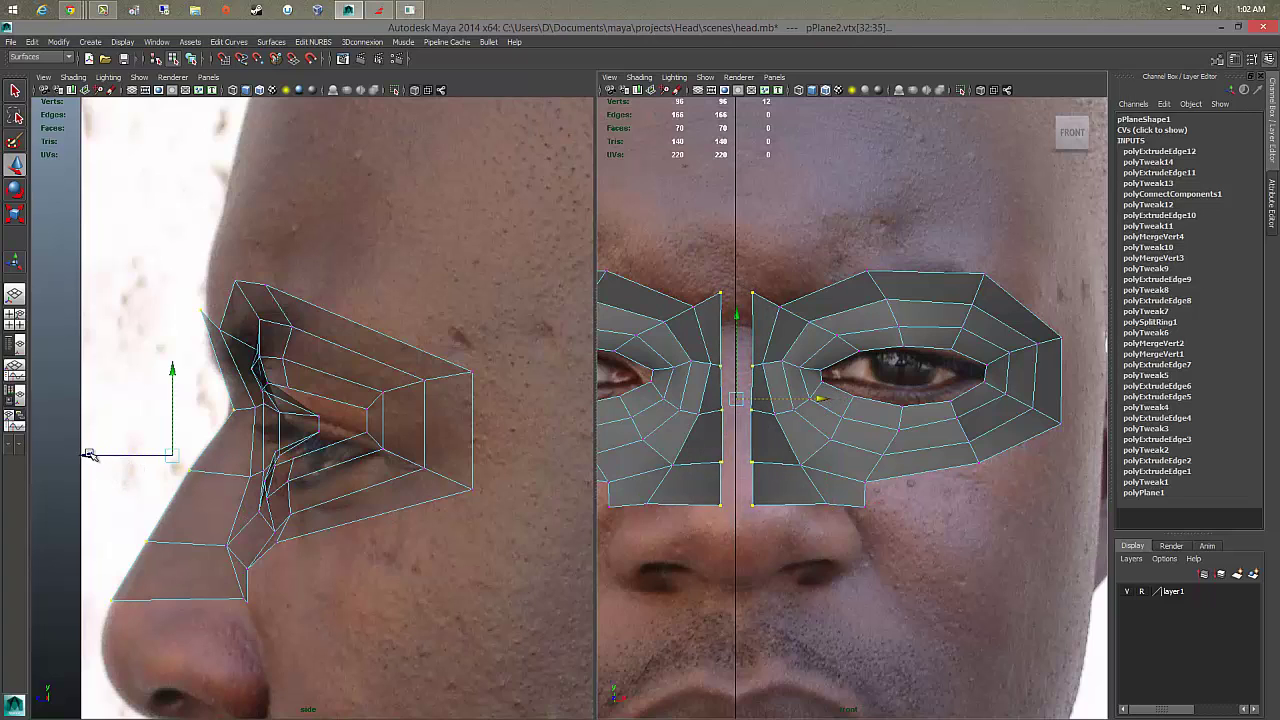
# Step: Weld the overlapping nose-bridge vertices onto their neighbours so each half has a clean inner edge
pyautogui.moveTo(89, 455); pyautogui.dragTo(95, 455)
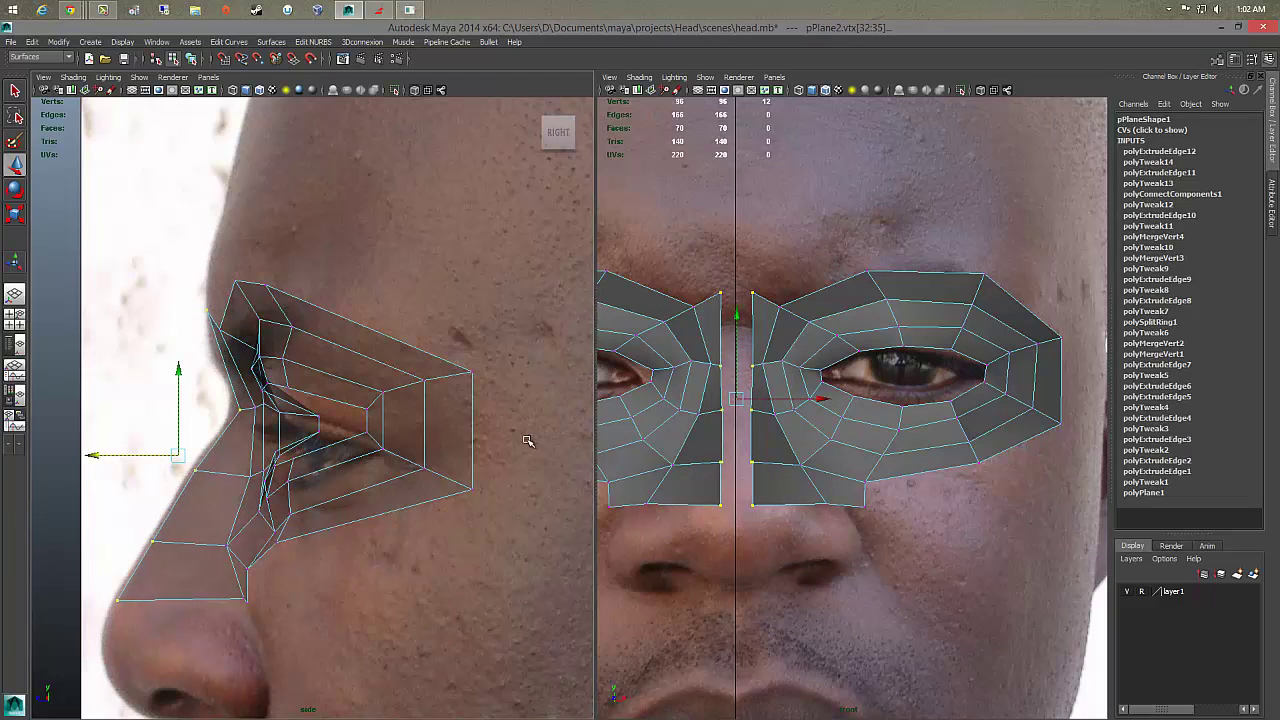
pyautogui.moveTo(751, 455)
pyautogui.mouseDown()
pyautogui.moveTo(773, 477)
pyautogui.moveTo(763, 474)
pyautogui.mouseUp()
pyautogui.keyDown('shift'); pyautogui.moveTo(760, 466); pyautogui.dragTo(809, 421, button='right'); pyautogui.keyUp('shift')
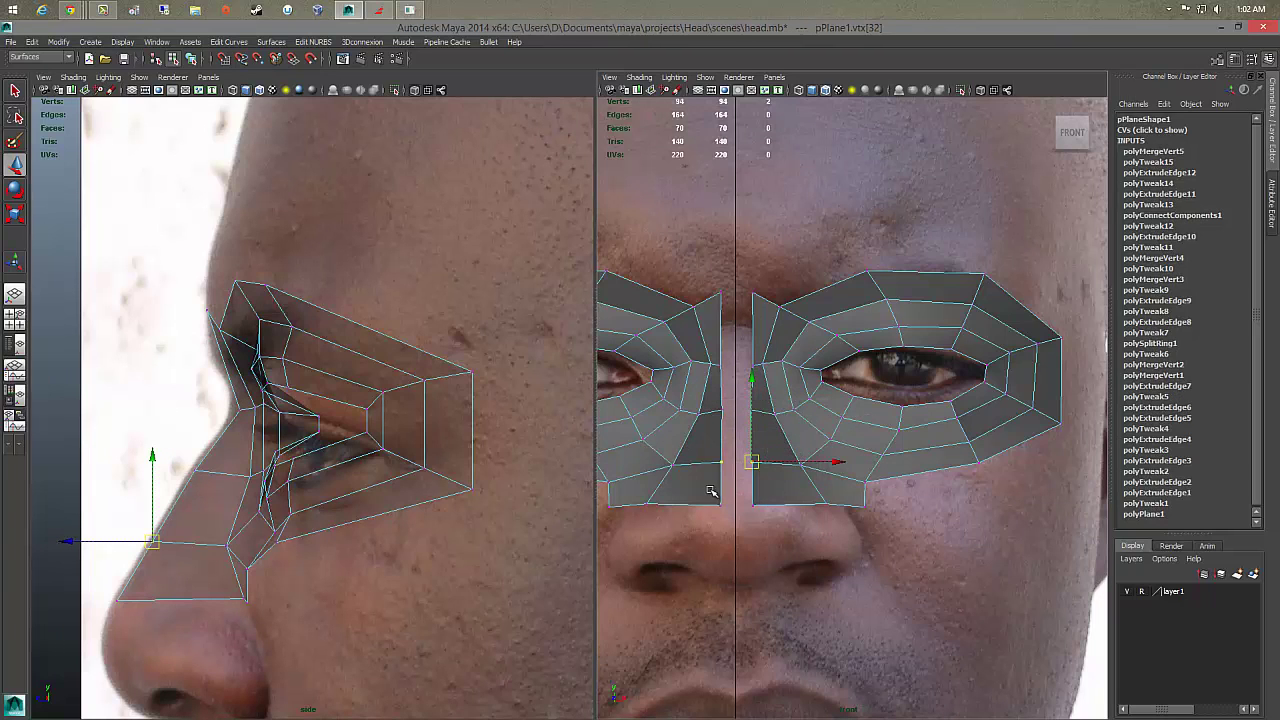
pyautogui.moveTo(711, 462); pyautogui.dragTo(790, 466)
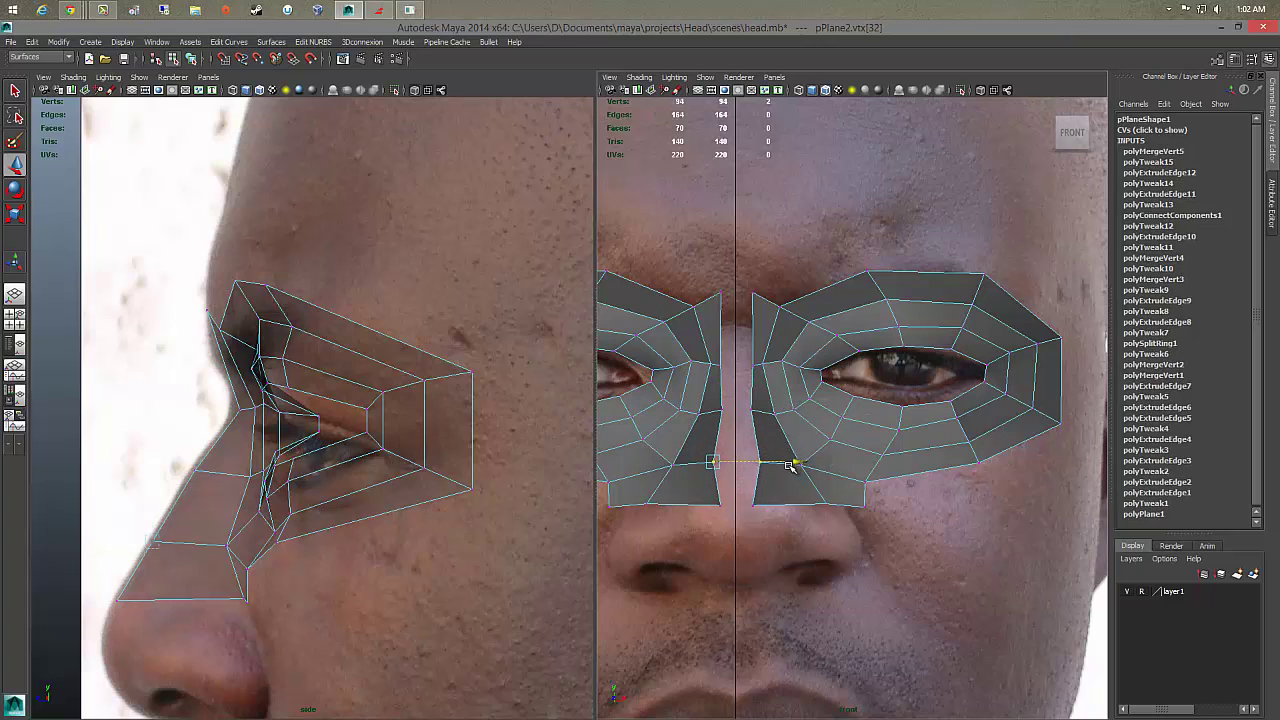
pyautogui.moveTo(720, 505); pyautogui.dragTo(781, 505)
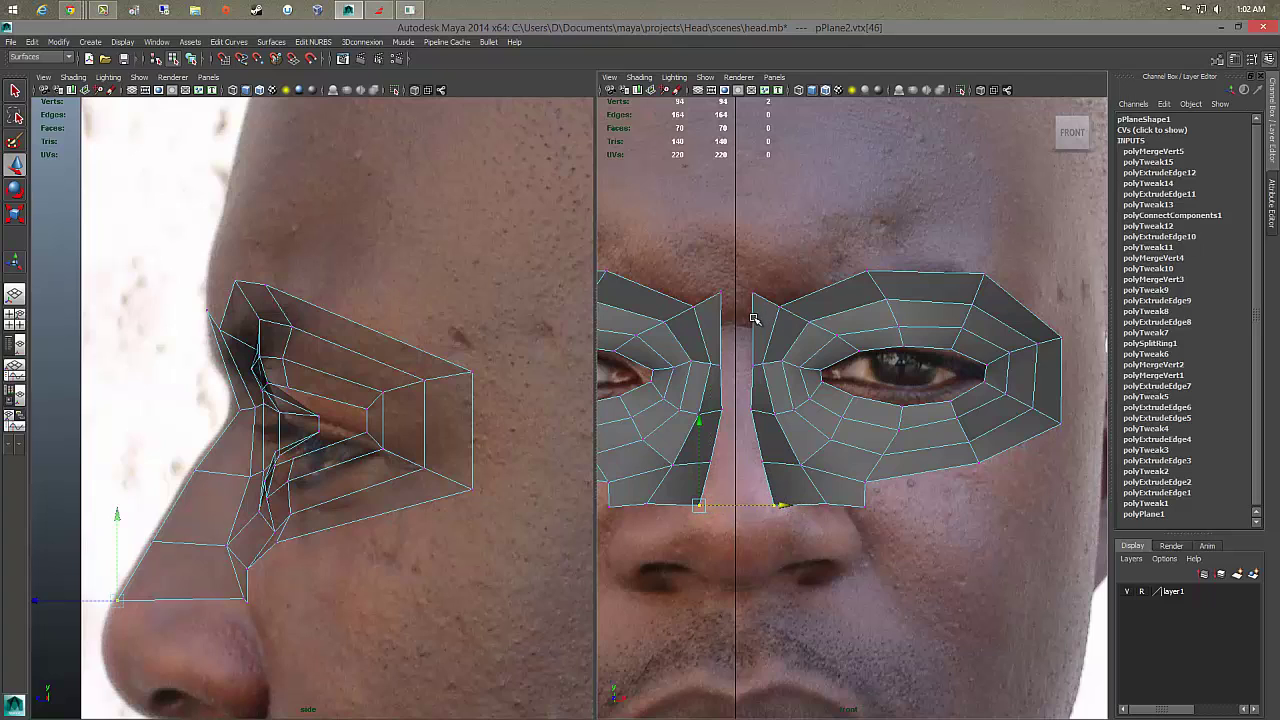
# Step: Select the inner nose-bridge edges along the gap in edge mode
pyautogui.click(720, 365)
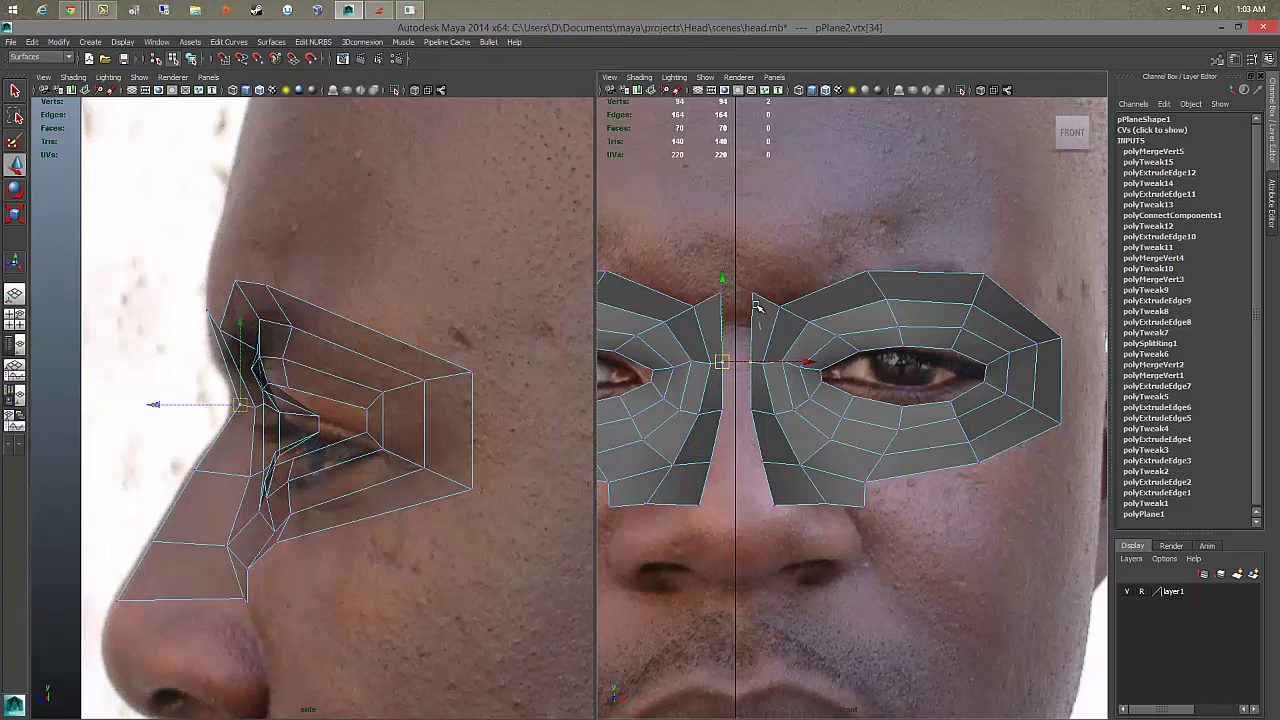
pyautogui.moveTo(760, 328); pyautogui.dragTo(755, 295, button='right')
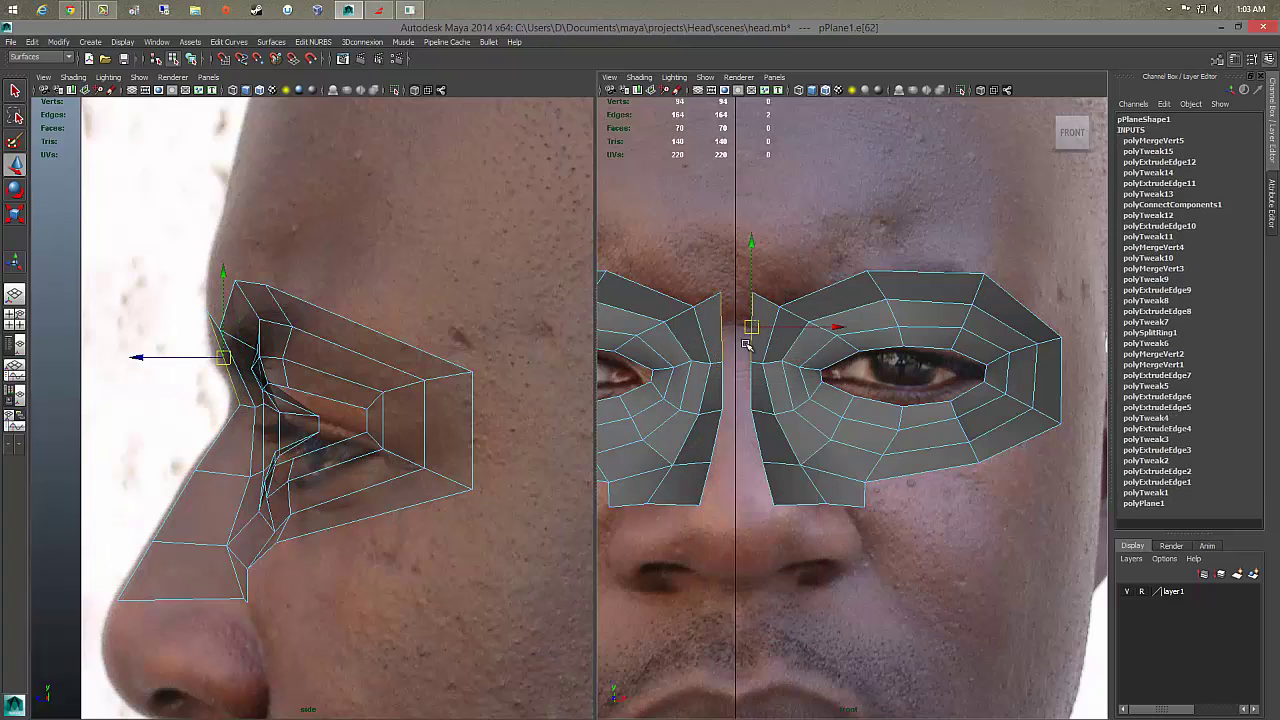
pyautogui.click(752, 405)
pyautogui.keyDown('shift'); pyautogui.click(752, 413); pyautogui.keyUp('shift')
pyautogui.keyDown('shift'); pyautogui.click(755, 425); pyautogui.keyUp('shift')
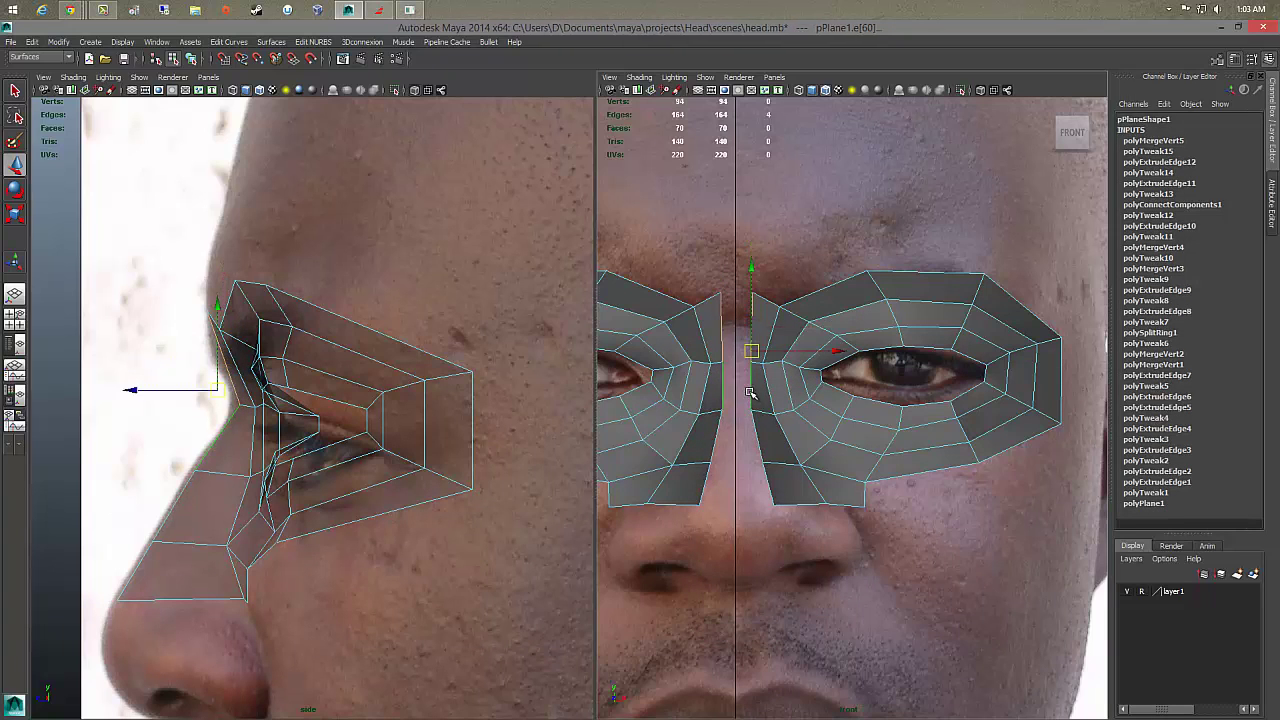
pyautogui.keyDown('shift'); pyautogui.click(762, 470); pyautogui.keyUp('shift')
# Step: Extrude the inner bridge edges and slide them to the centre seam, joining both mask halves
pyautogui.keyDown('shift'); pyautogui.click(767, 481); pyautogui.keyUp('shift')
pyautogui.keyDown('shift'); pyautogui.moveTo(767, 481); pyautogui.dragTo(765, 512, button='right'); pyautogui.keyUp('shift')
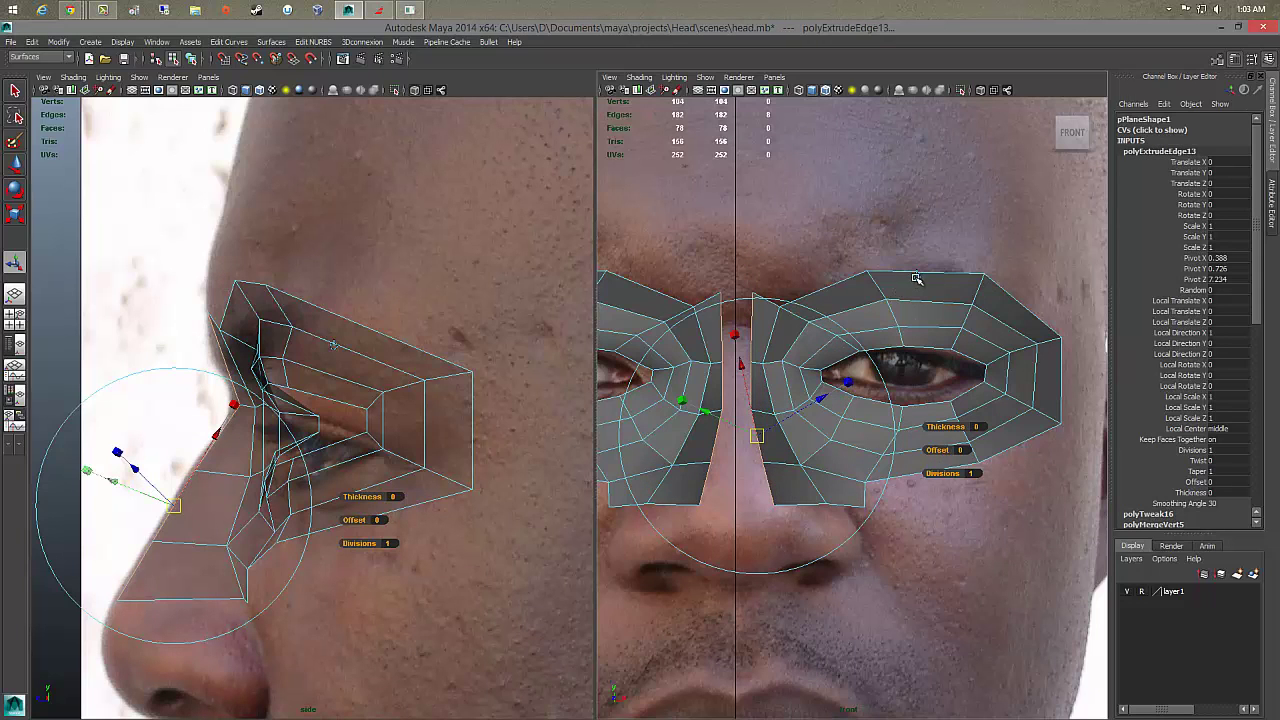
pyautogui.moveTo(763, 399); pyautogui.dragTo(750, 399)
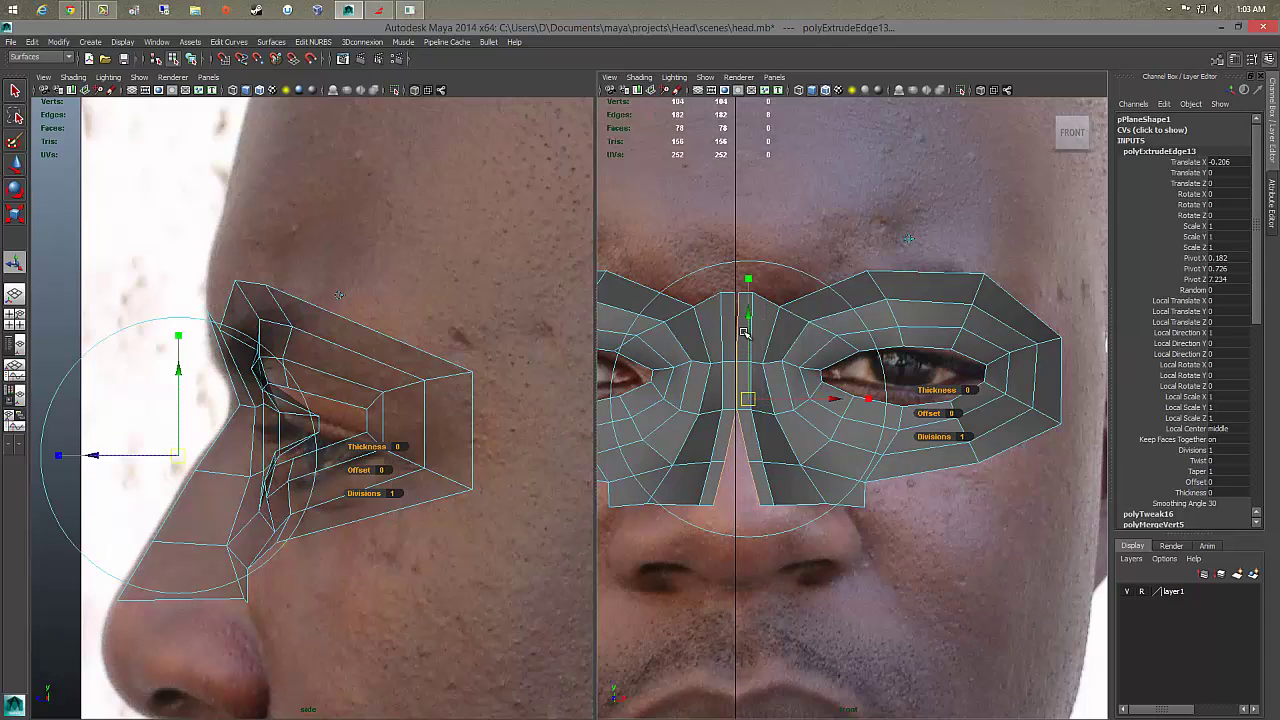
pyautogui.moveTo(746, 332); pyautogui.dragTo(703, 317, button='right')
pyautogui.moveTo(728, 286); pyautogui.dragTo(748, 316)
pyautogui.press('w')
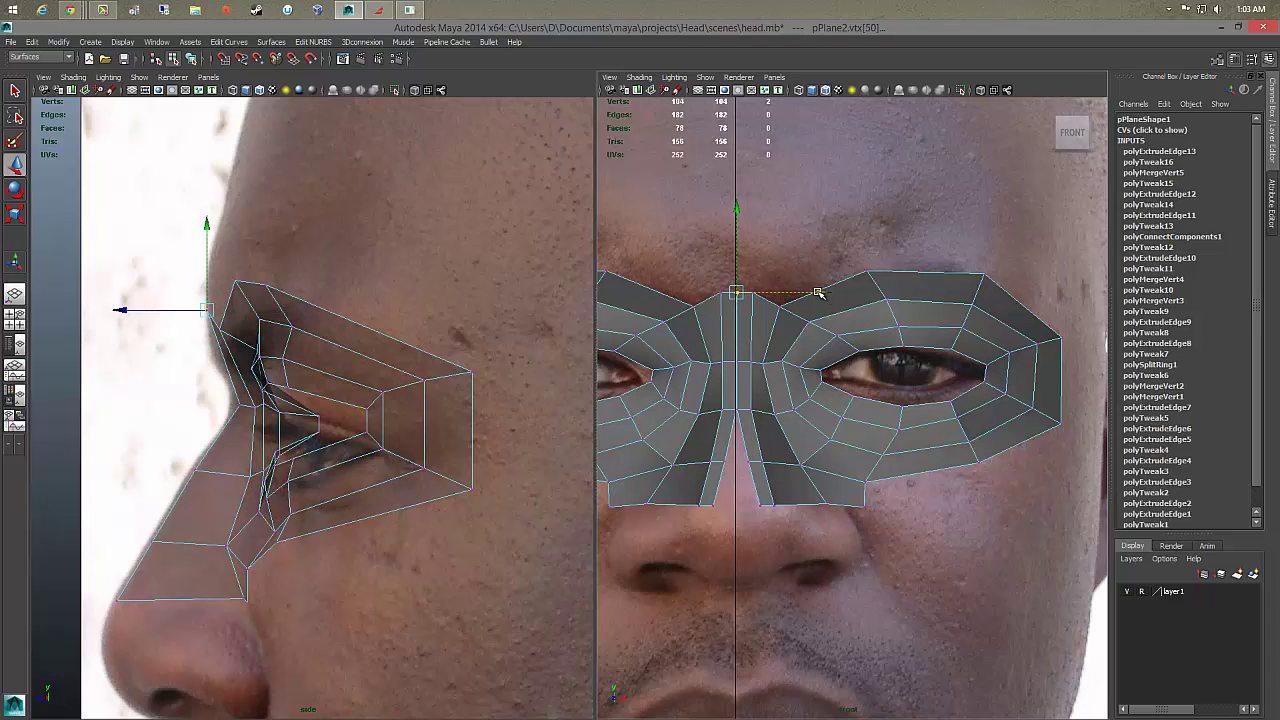
# Step: Adjust the lower centre and lower-edge vertices of the bridge strip to fit the nose
pyautogui.click(736, 462)
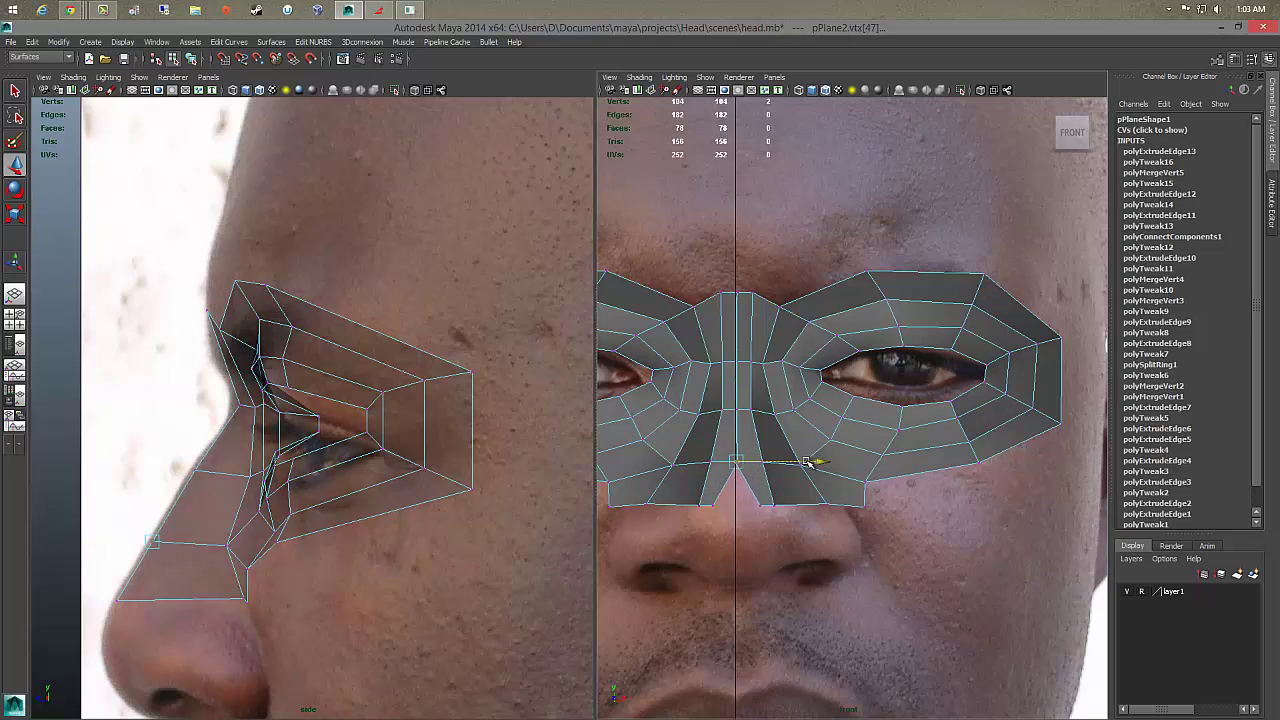
pyautogui.click(748, 508)
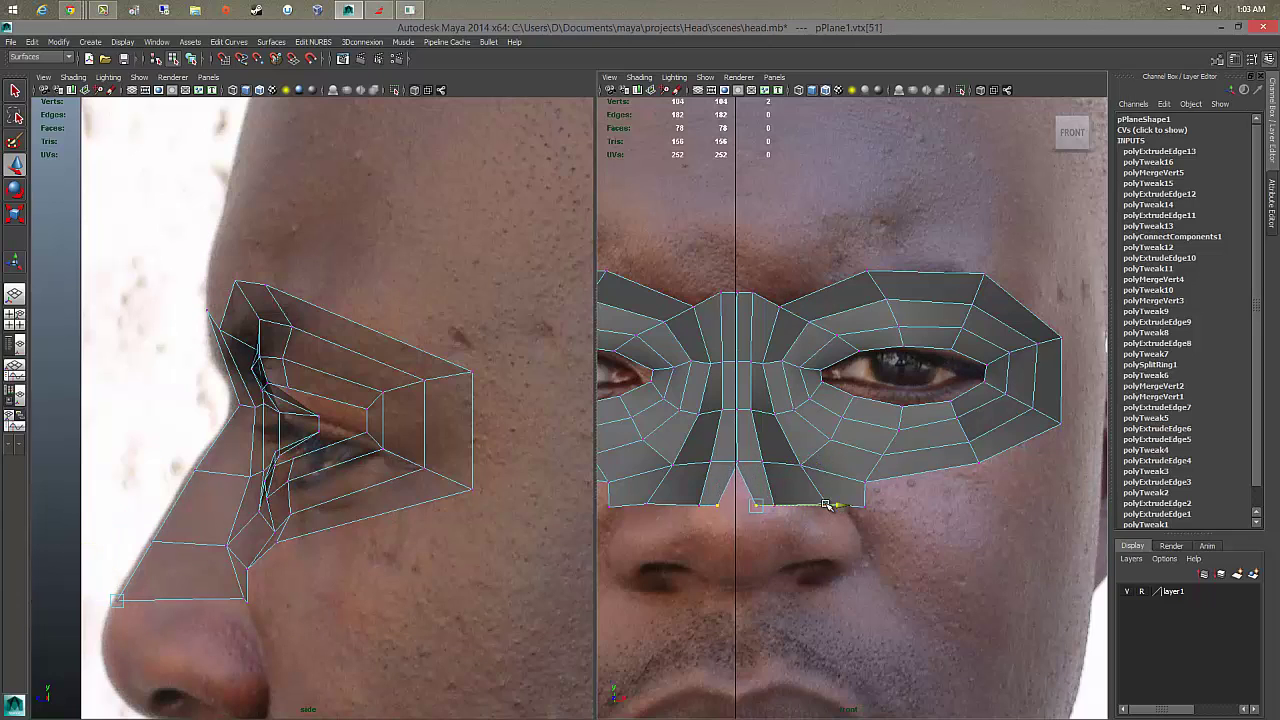
pyautogui.click(811, 505)
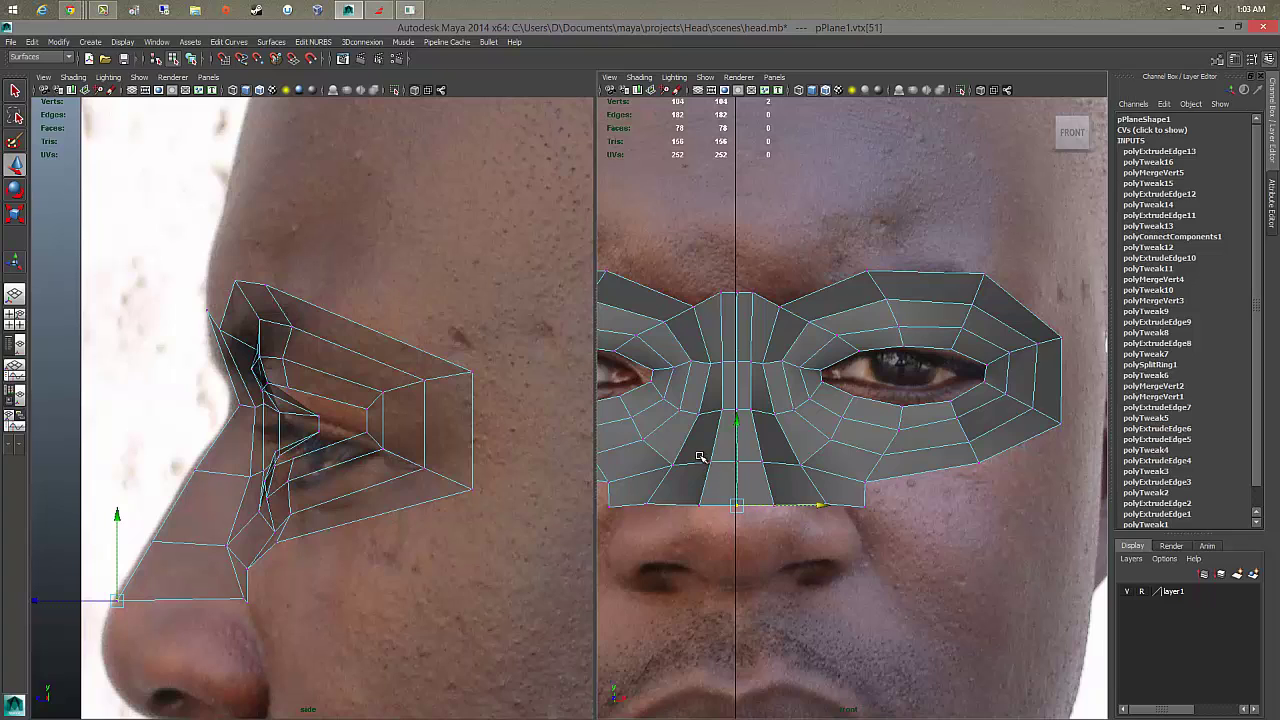
pyautogui.click(708, 466)
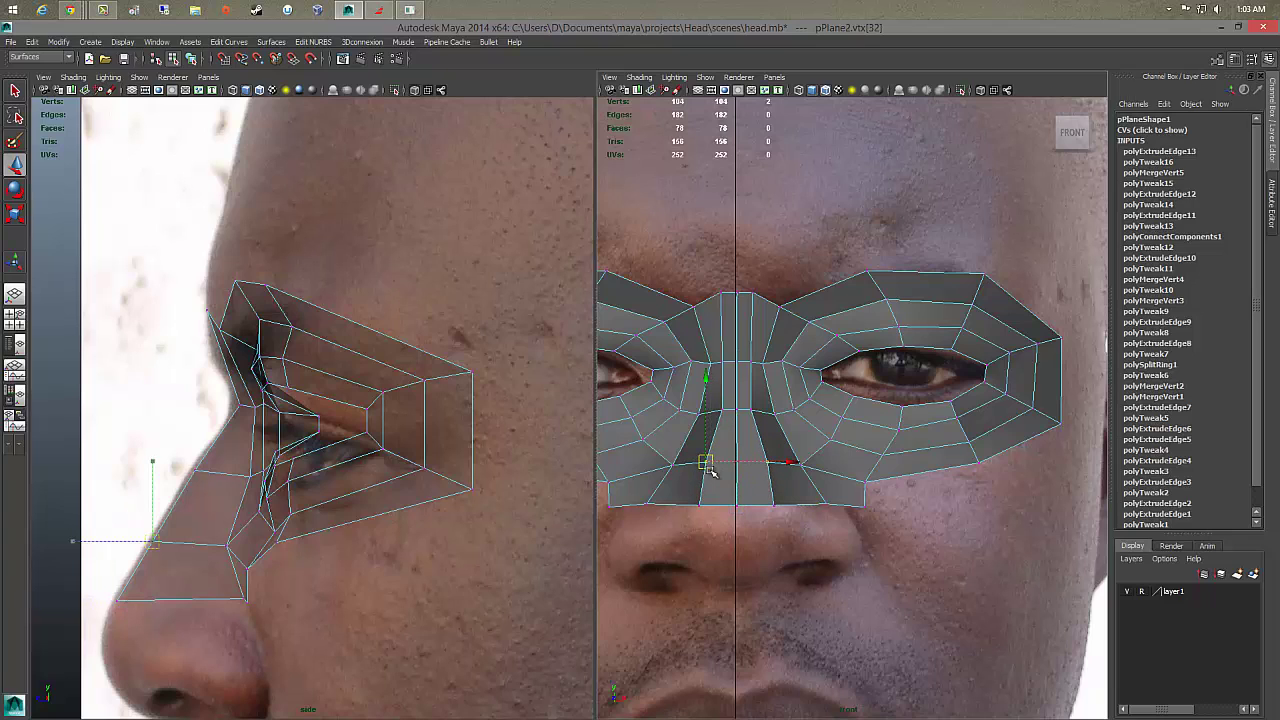
pyautogui.click(699, 497)
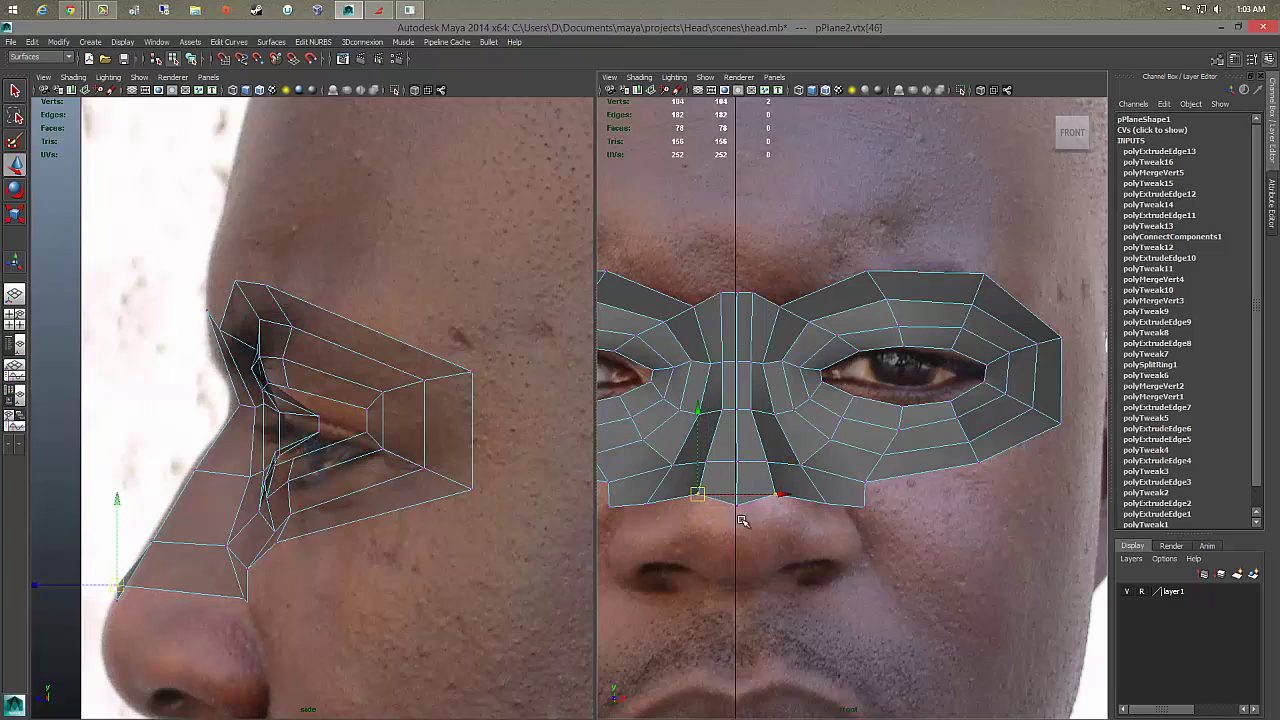
pyautogui.click(737, 494)
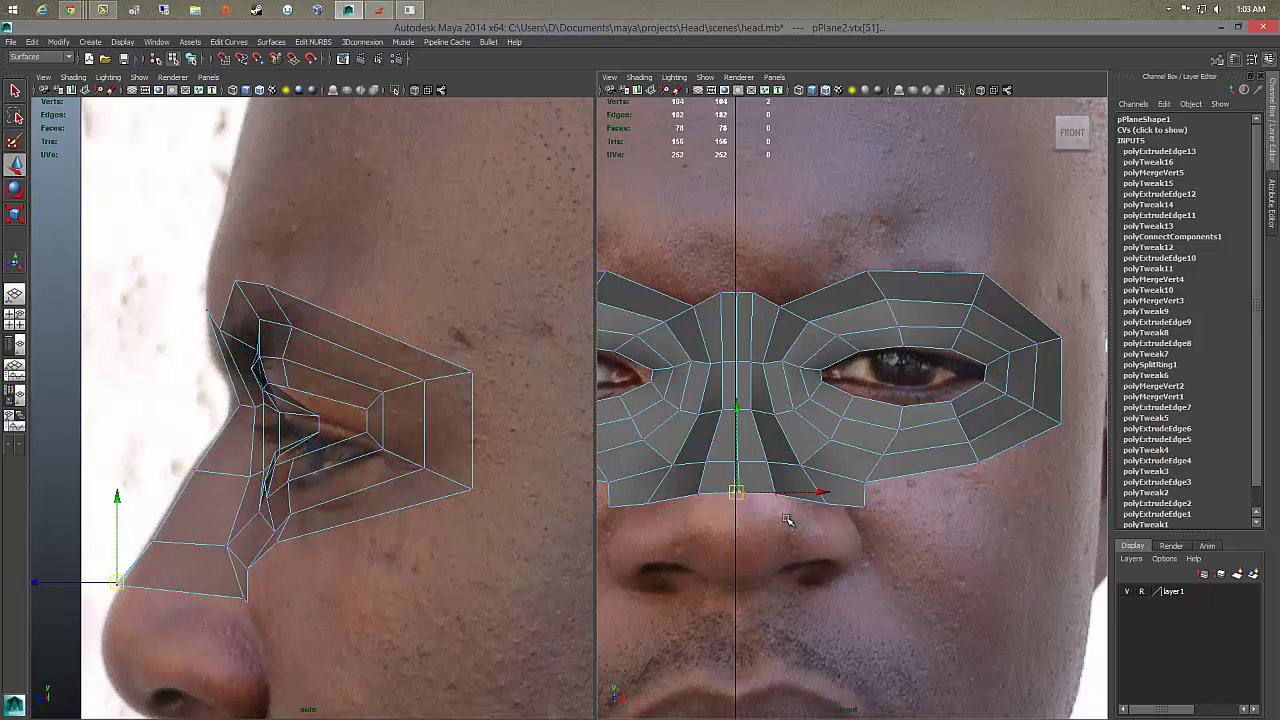
# Step: Extrude the two bottom centre edges down the nose, creating polyExtrudeEdge14
pyautogui.moveTo(760, 432); pyautogui.dragTo(770, 462, button='right')
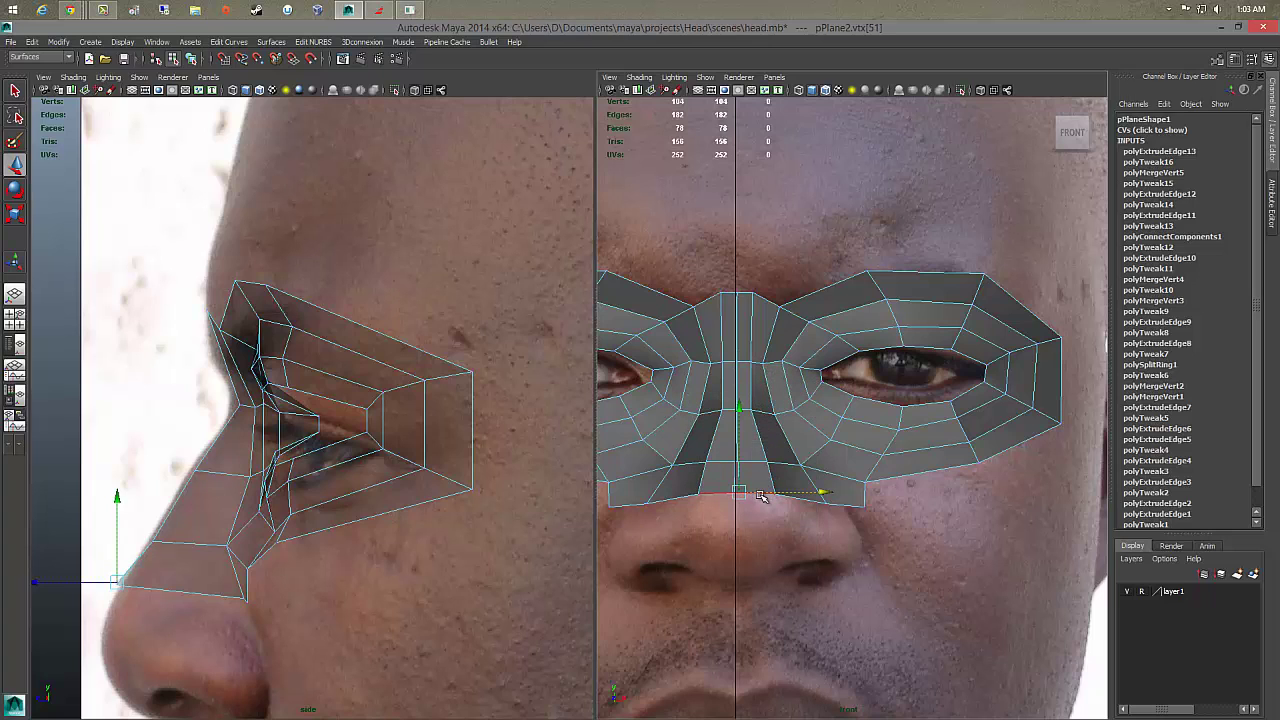
pyautogui.click(760, 496)
pyautogui.click(760, 494)
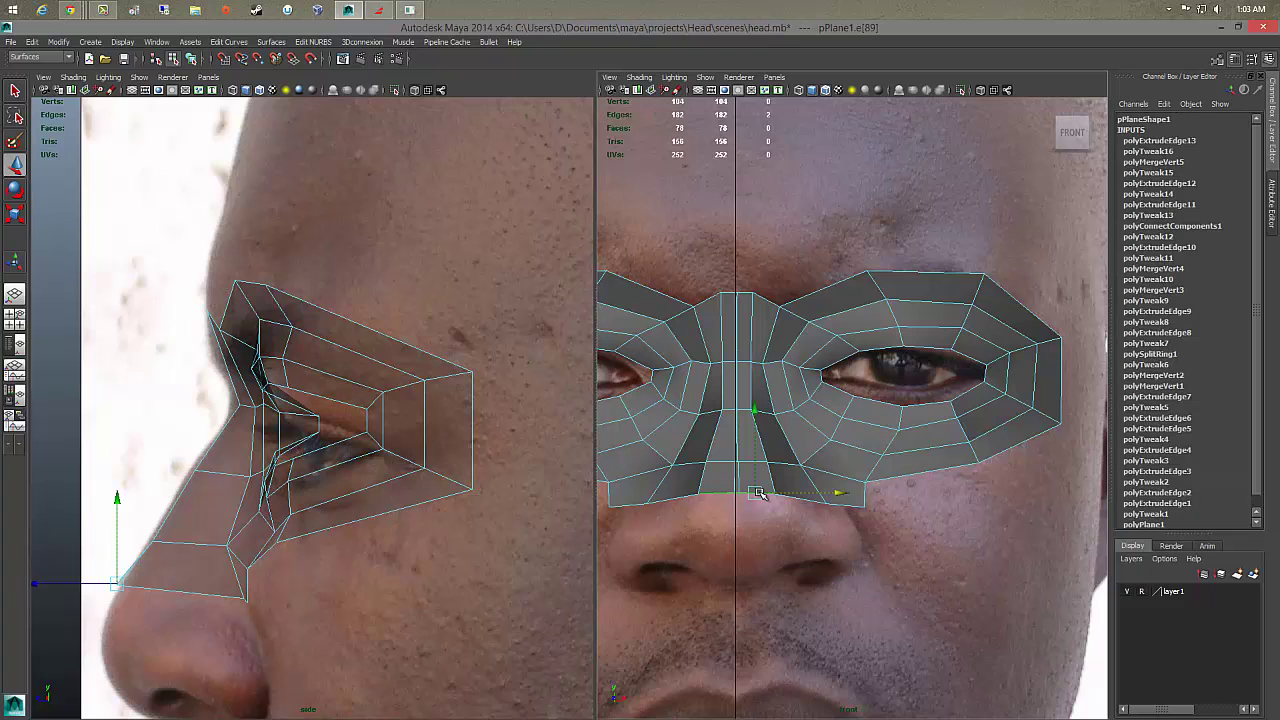
pyautogui.keyDown('shift'); pyautogui.moveTo(760, 494); pyautogui.dragTo(757, 524, button='right'); pyautogui.keyUp('shift')
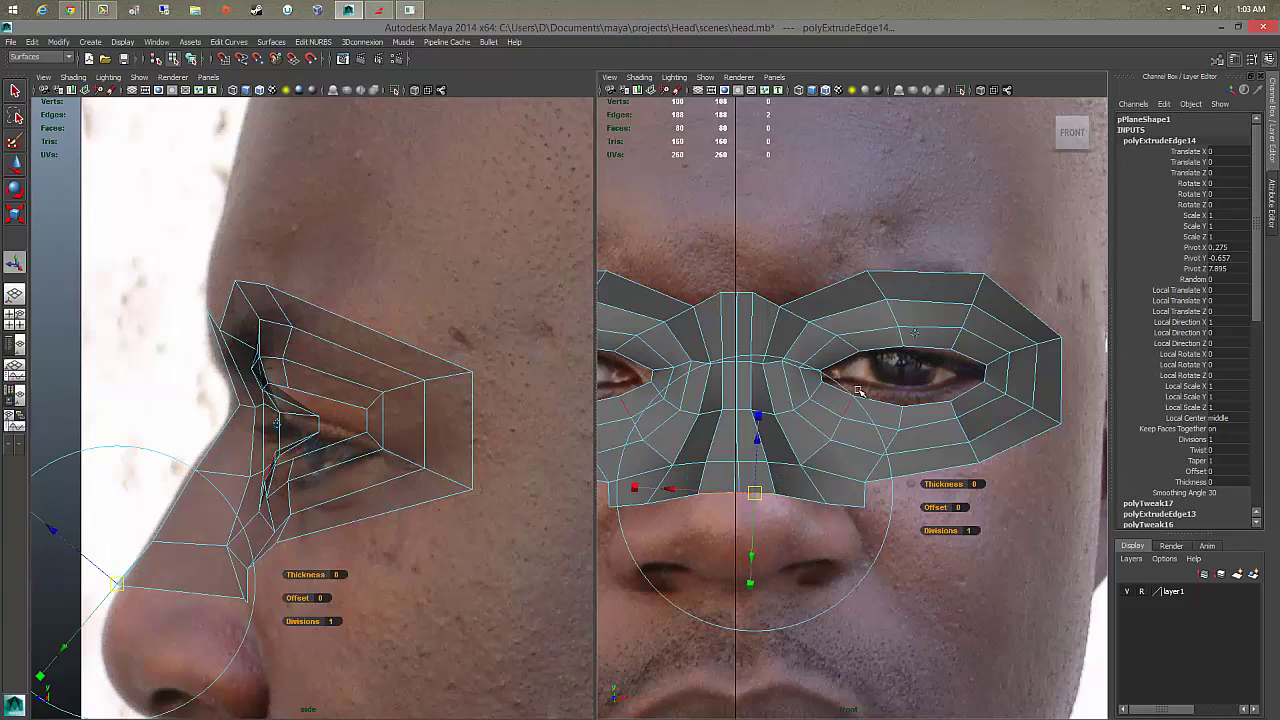